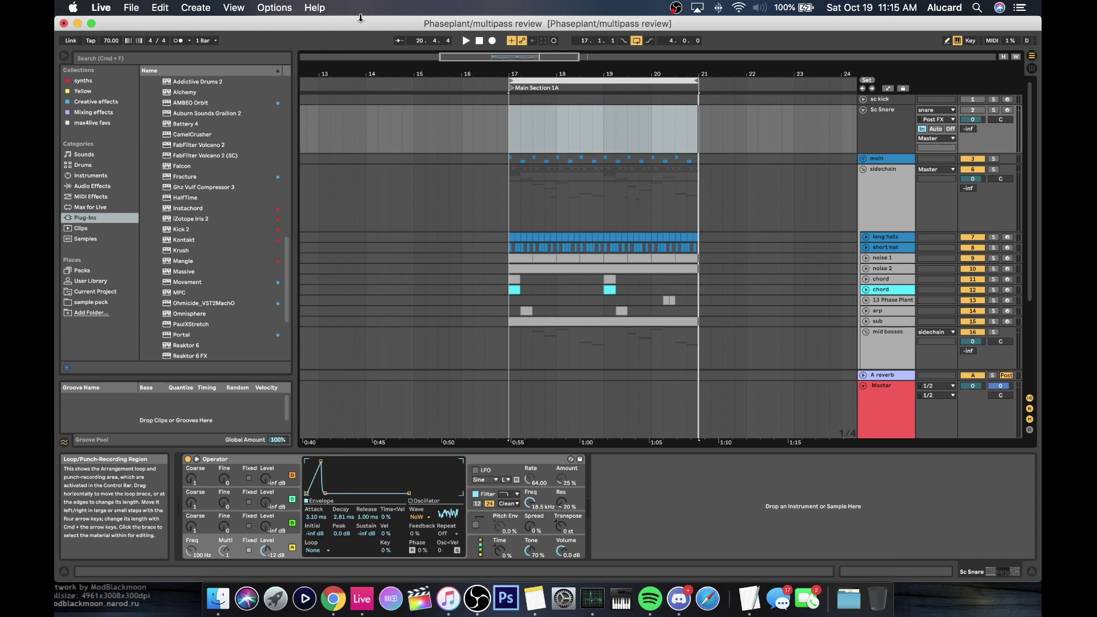
- Play back the Main Section 1A loop from bar 17 on the mid basses group, then stop playback
left_click(509, 191)
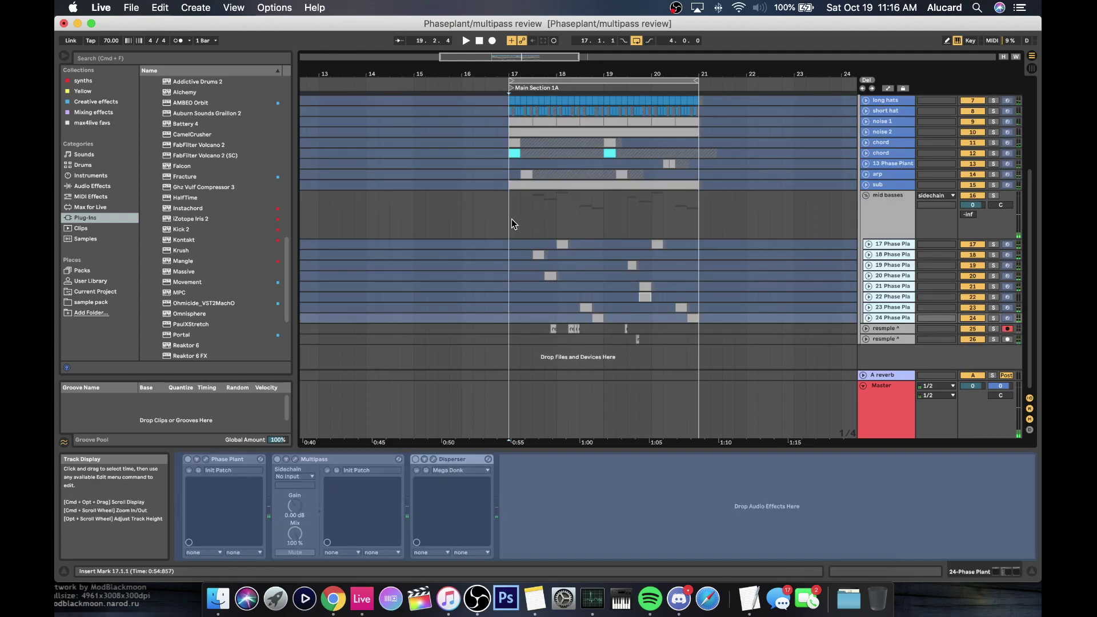
left_click(512, 219)
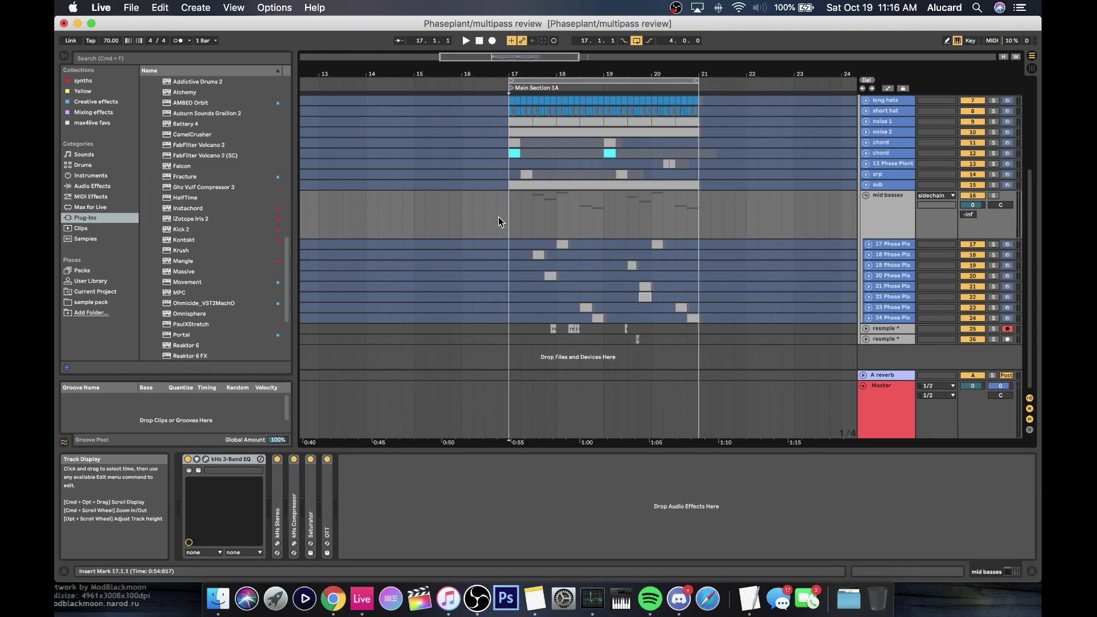
key("space")
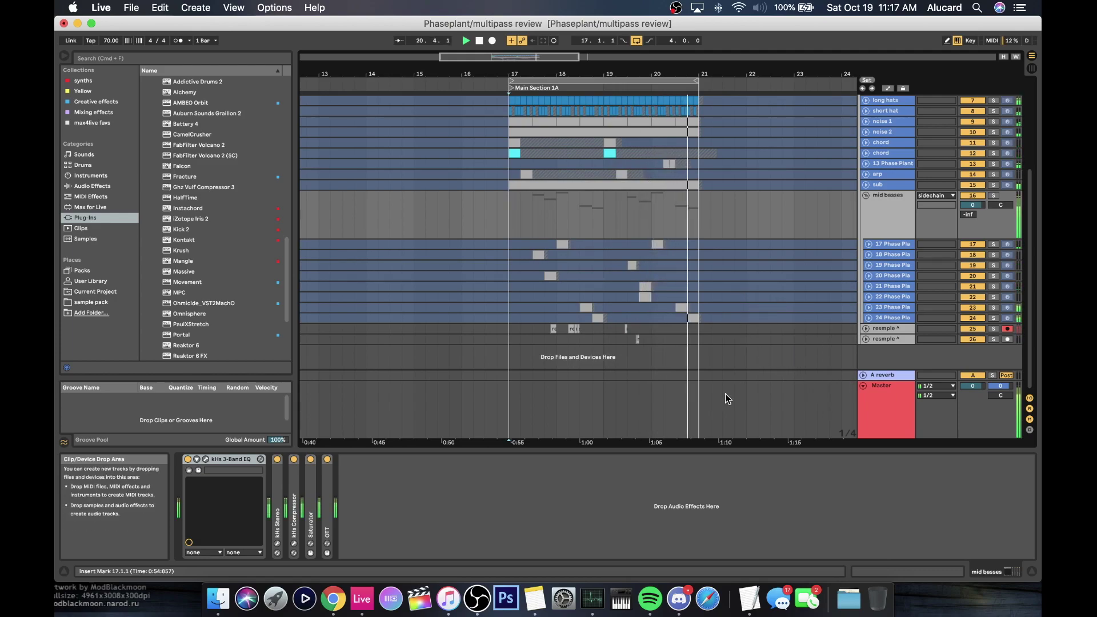
key("space")
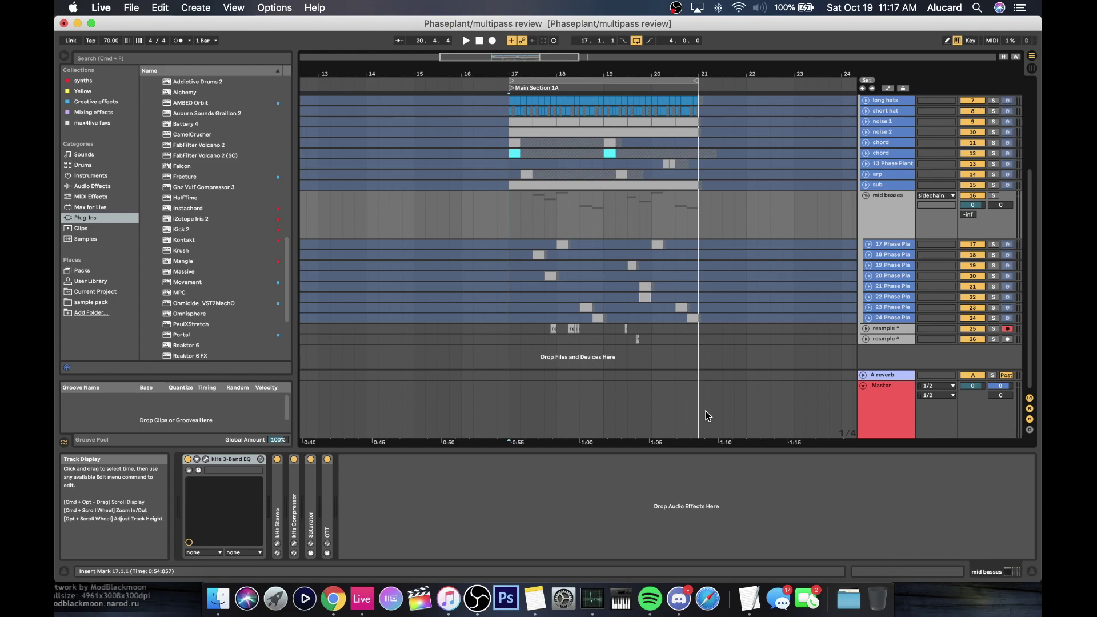
- Unfold the main drum group and view the device chains on its kick and snare tracks
left_click(645, 288)
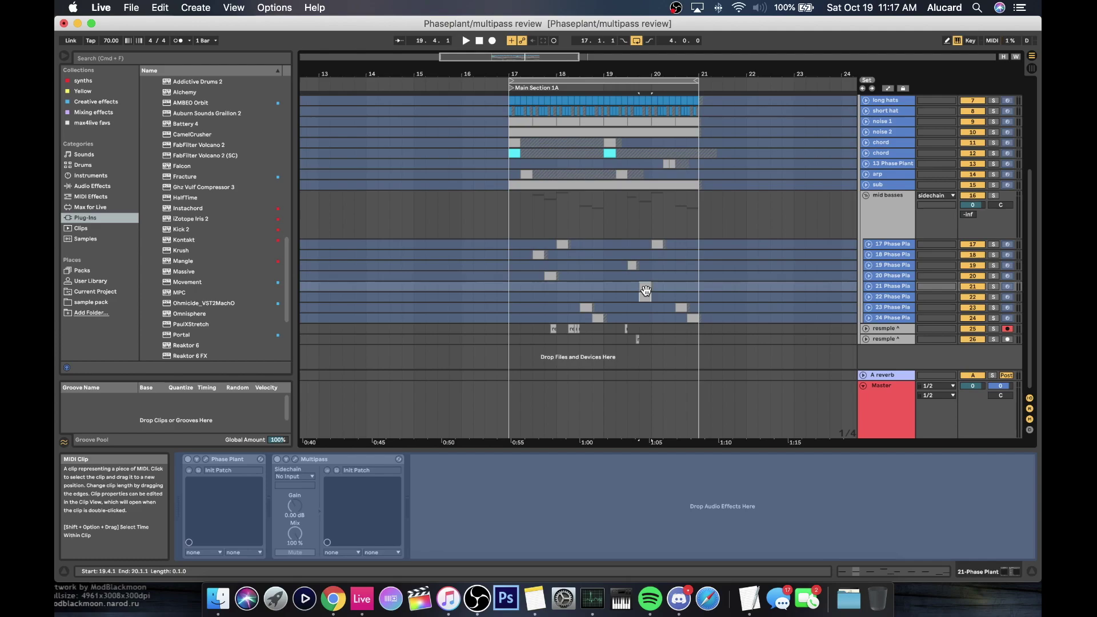
scroll(645, 290, "up", 5)
scroll(646, 295, "up", 3)
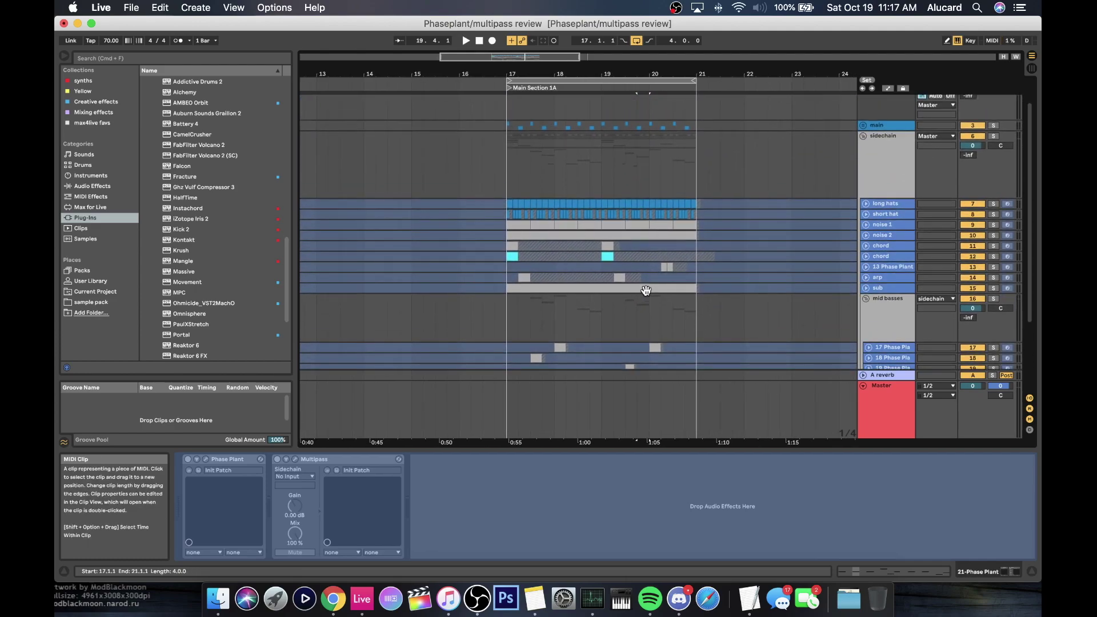
left_click(863, 127)
left_click(874, 172)
scroll(875, 172, "down", 2)
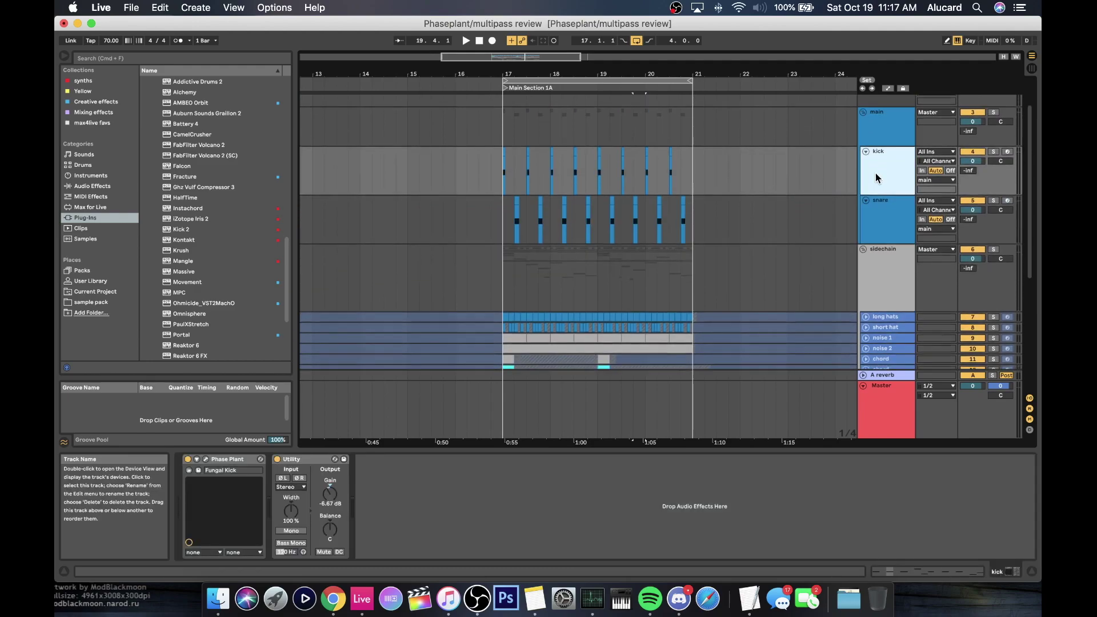
left_click(879, 202)
scroll(879, 202, "down", 4)
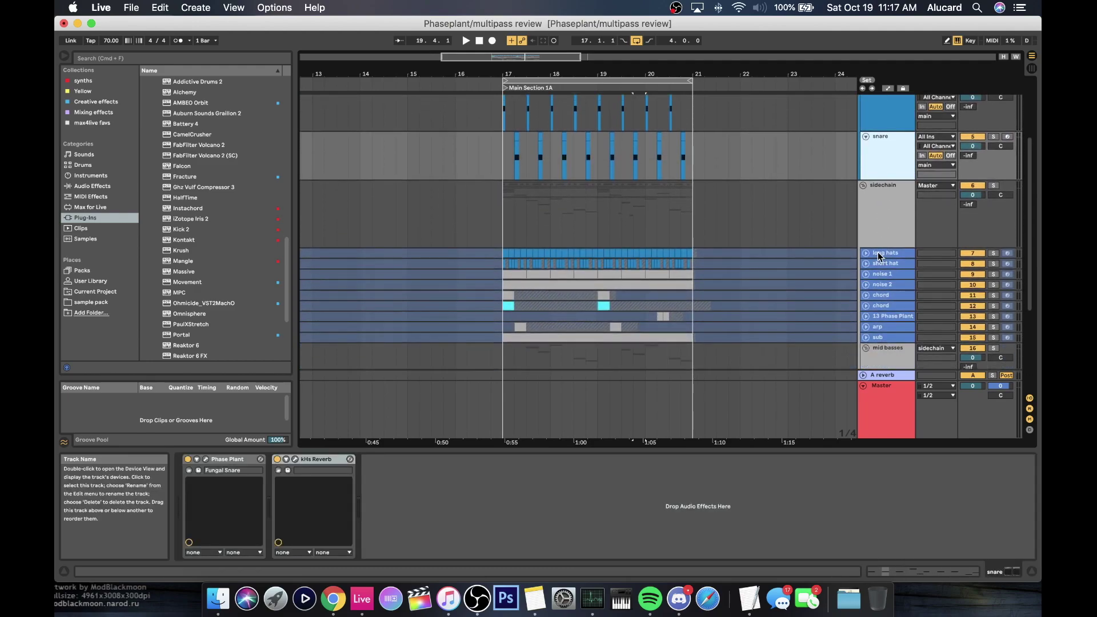
- Inspect the device chains of the sidechain group's tracks, from long hats through the noise, chord, arp and sub tracks
left_click(878, 253)
left_click(879, 263)
left_click(878, 274)
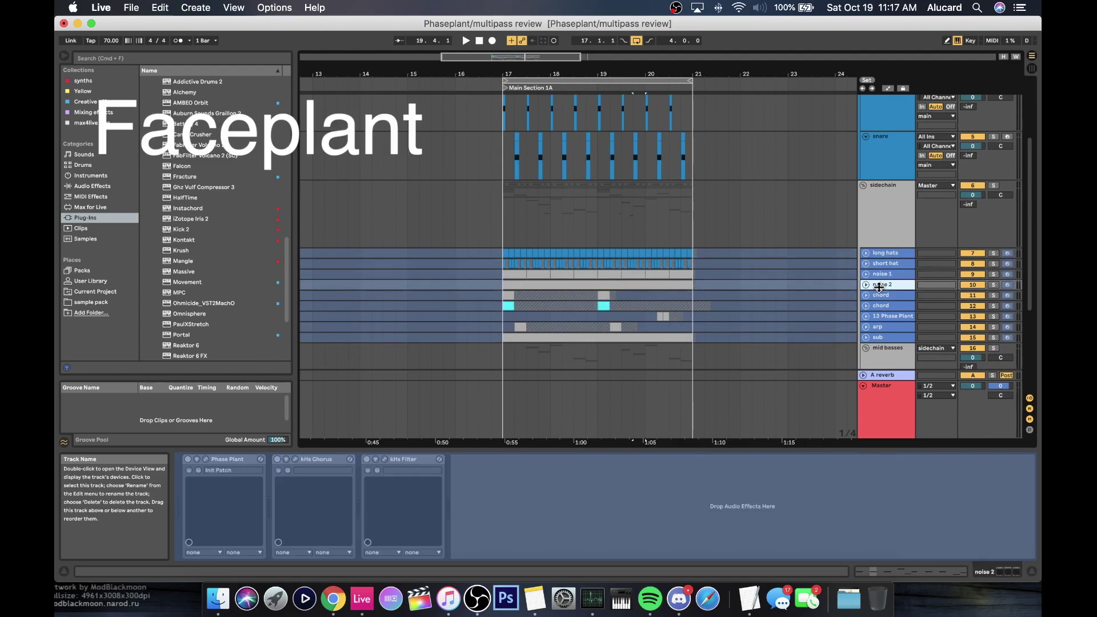
left_click(878, 284)
left_click(879, 306)
scroll(878, 305, "down", 12)
left_click(885, 318)
left_click(874, 329)
left_click(883, 341)
scroll(875, 327, "up", 15)
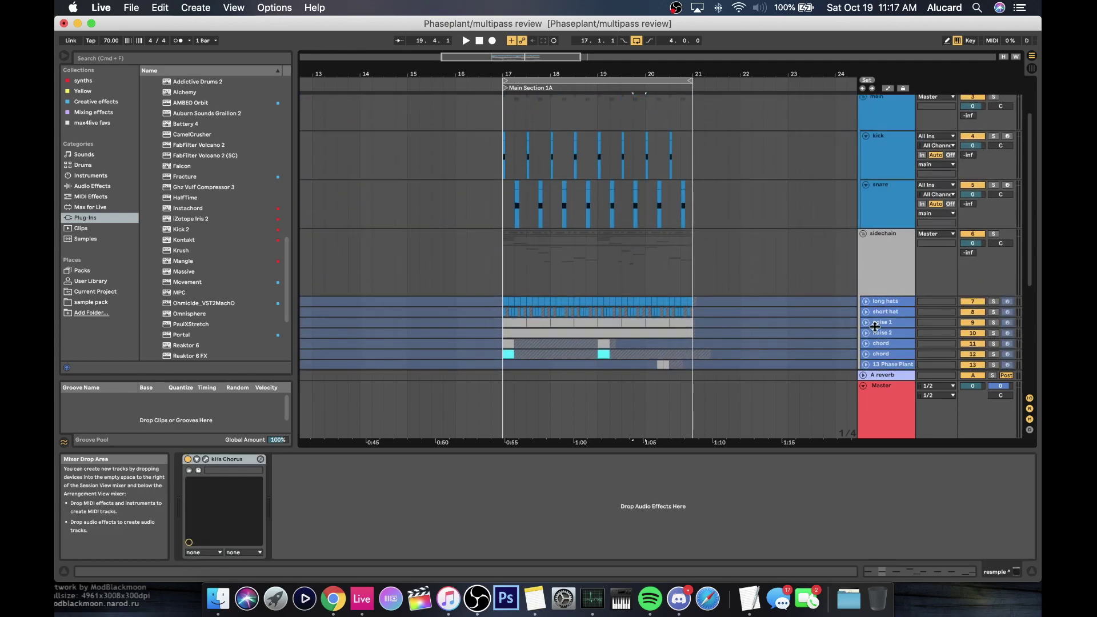
- Review the devices on the noise 2, noise 1, short hat and snare tracks
scroll(866, 292, "down", 6)
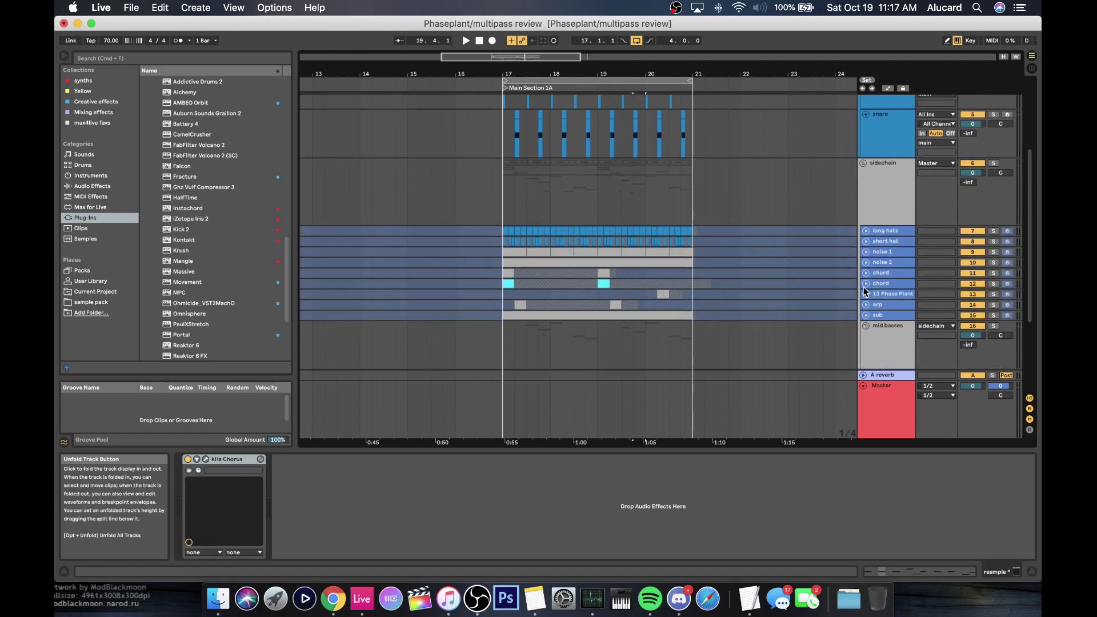
left_click(888, 261)
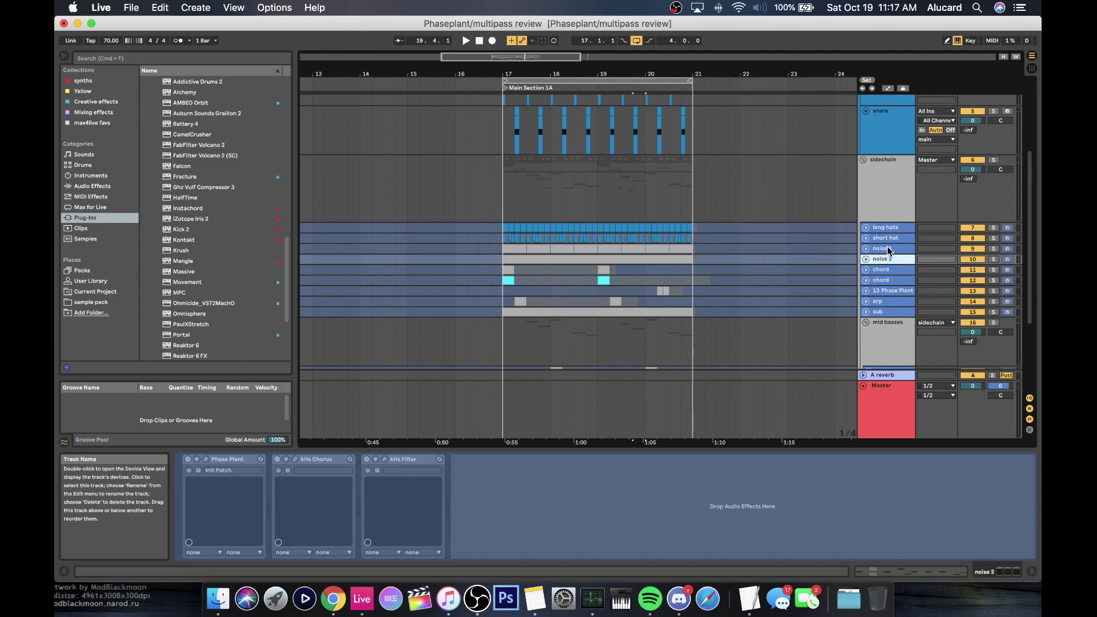
left_click(887, 246)
left_click(885, 237)
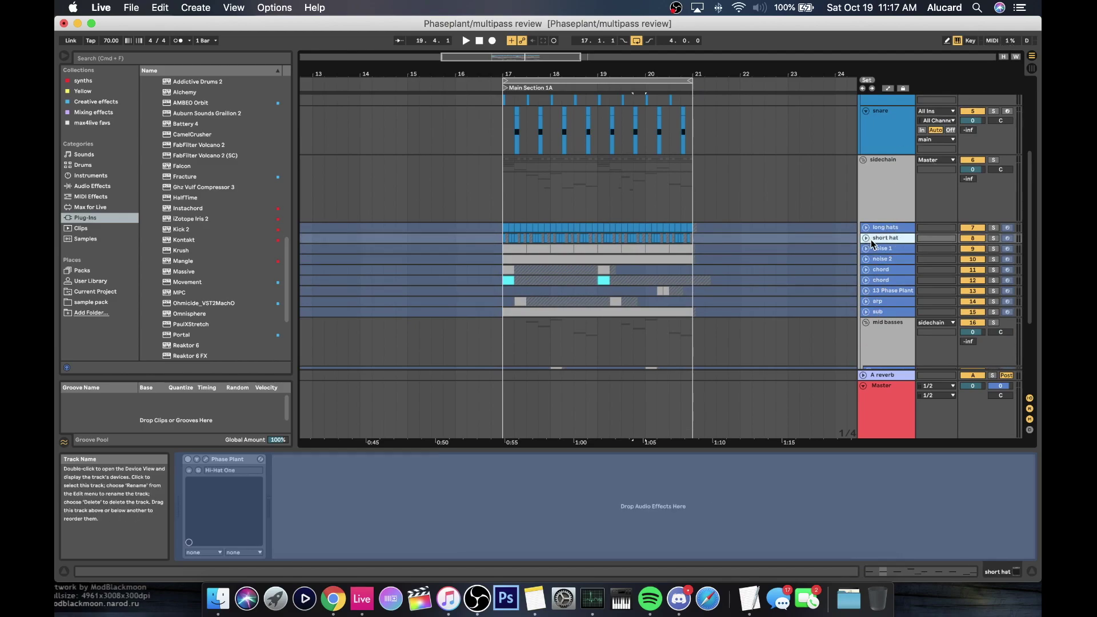
left_click(881, 130)
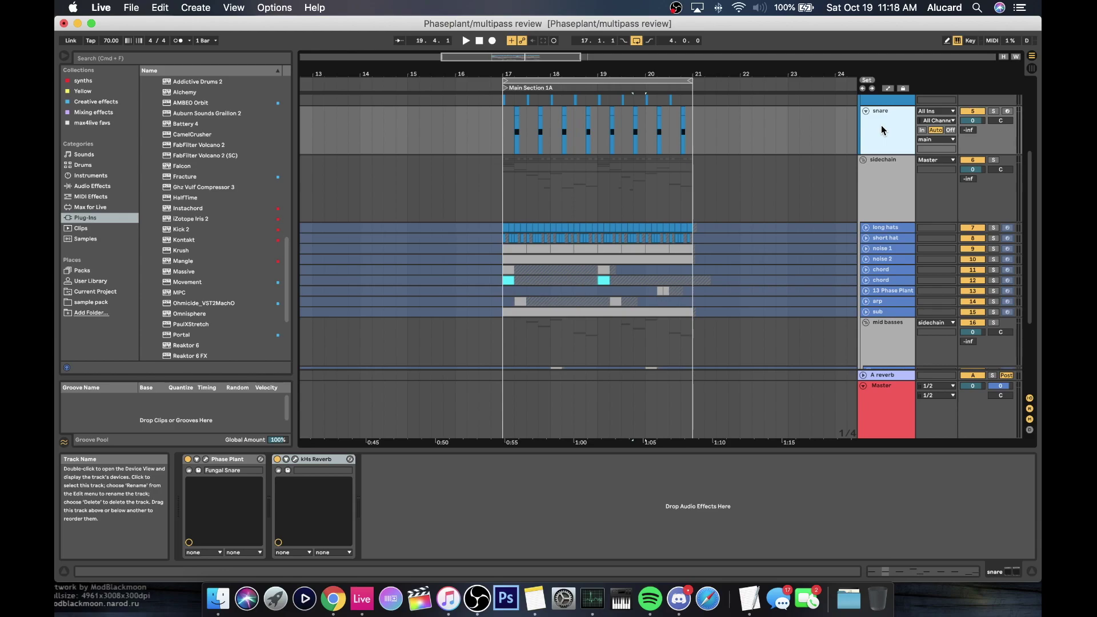
- Open the kick track's Phase Plant to examine its Fungal Kick patch, then close the plug-in window
scroll(881, 125, "down", 5)
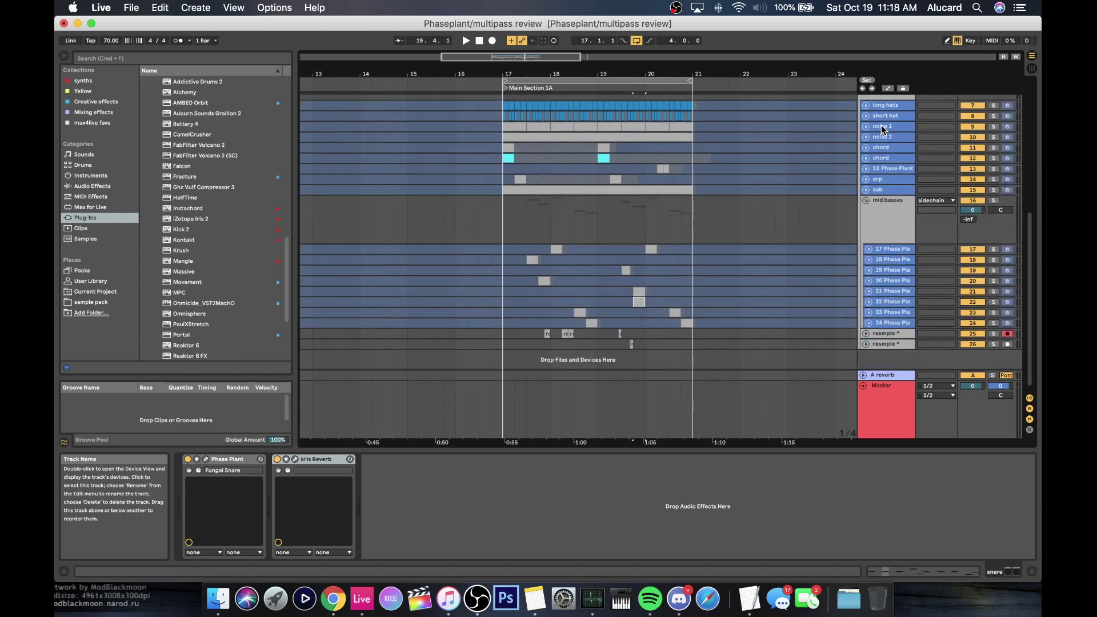
scroll(881, 125, "up", 6)
left_click(874, 102)
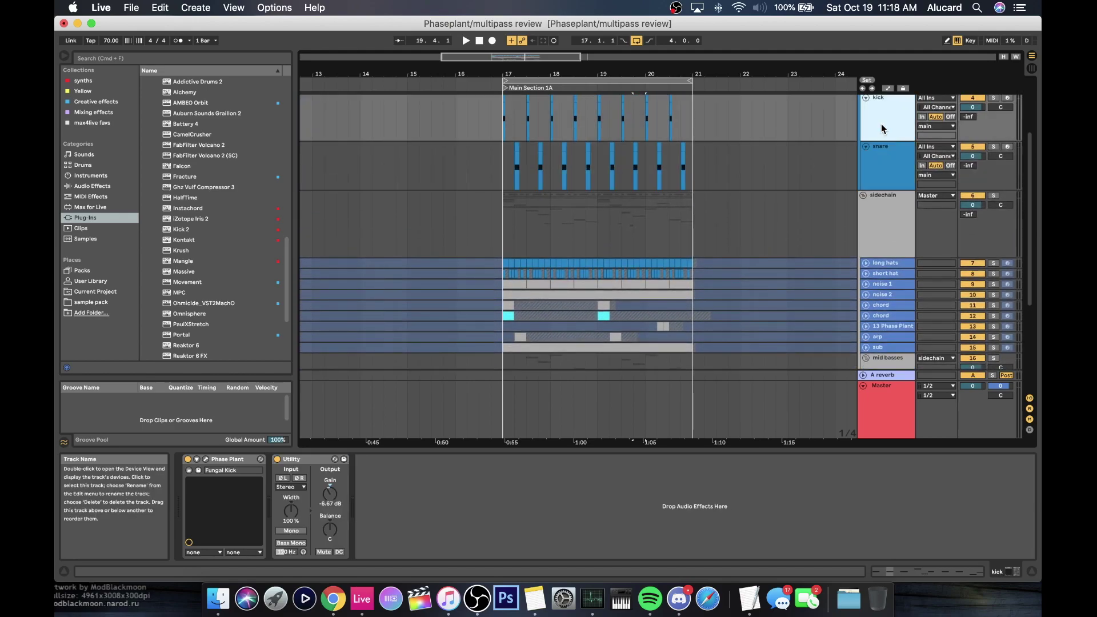
left_click(205, 459)
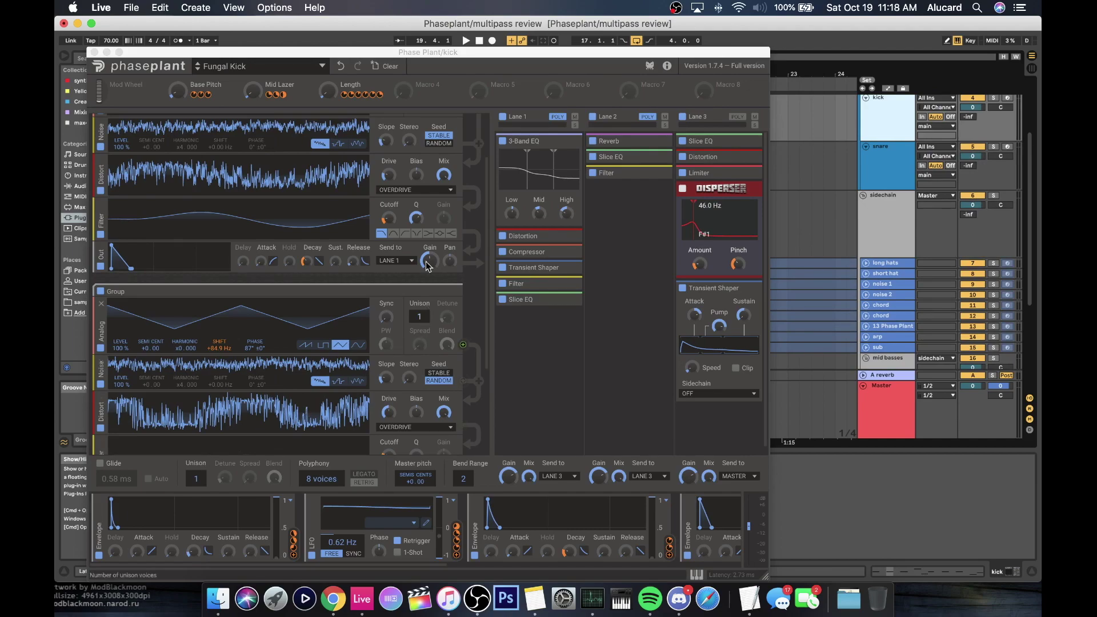
left_click(94, 54)
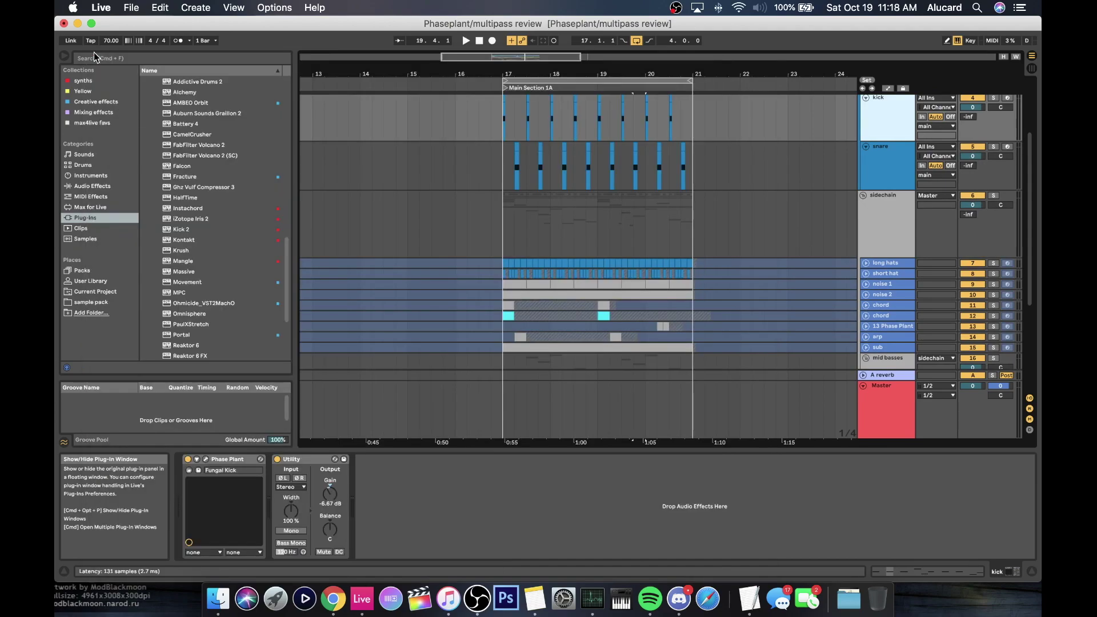
- Solo the main drum group and play it from the start of bar 17
left_click(884, 168)
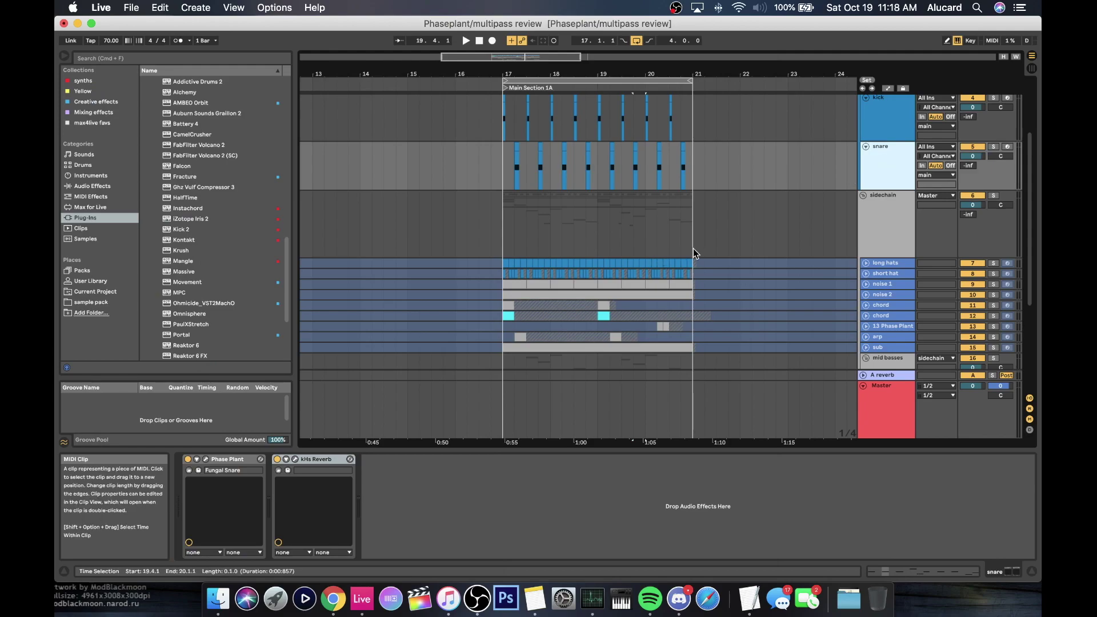
scroll(879, 165, "up", 3)
left_click(993, 136)
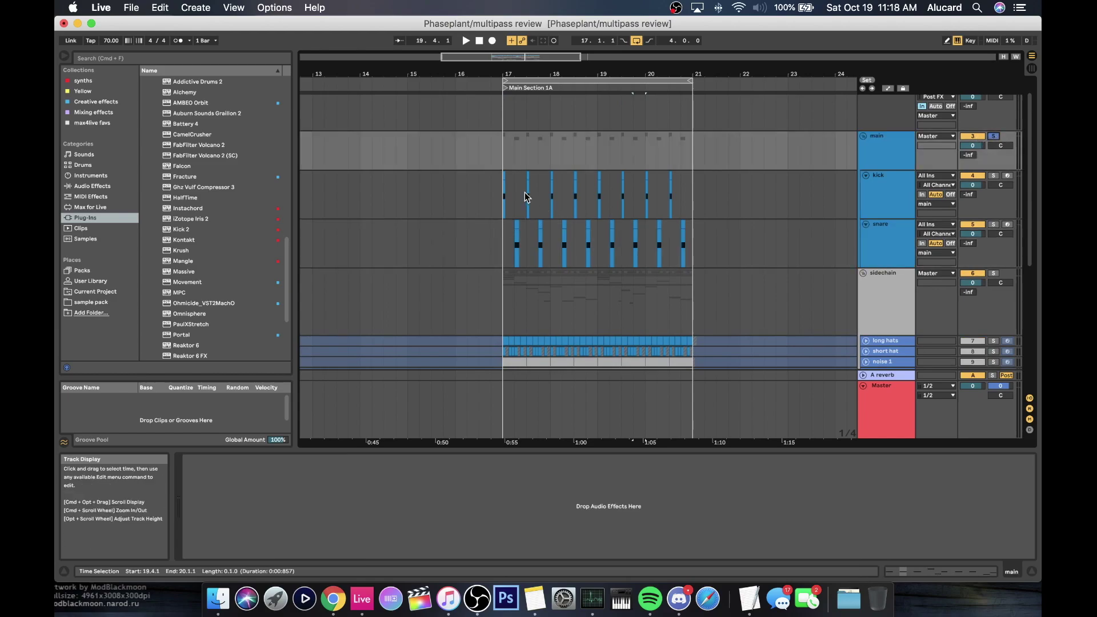
left_click(504, 190)
key("space")
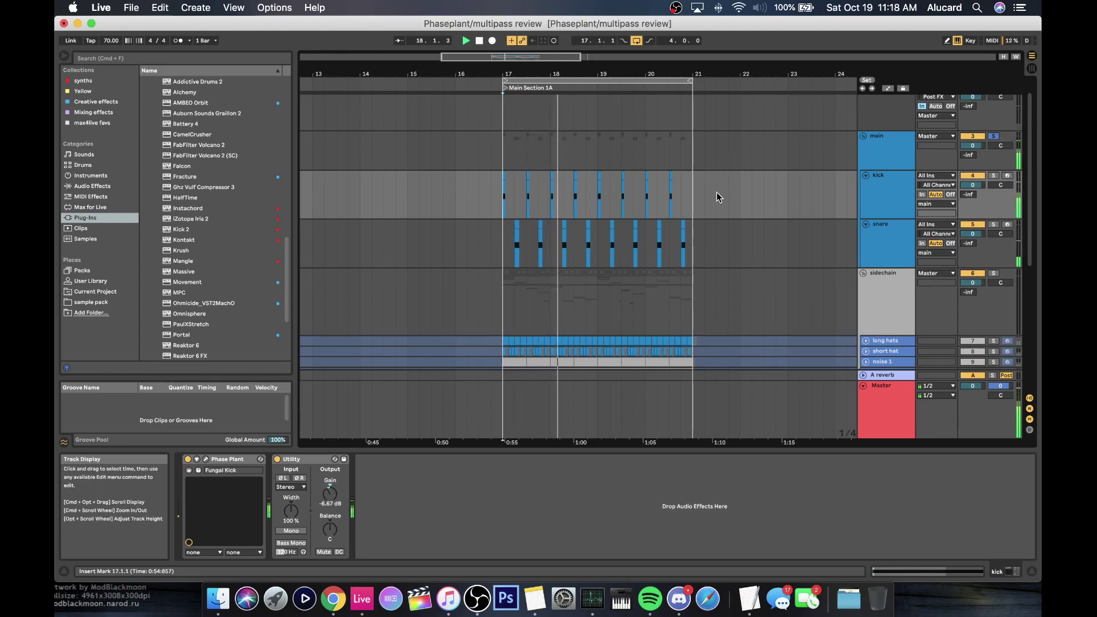
- Stop playback, fold the kick and snare tracks, and select the snare track
left_click(866, 175)
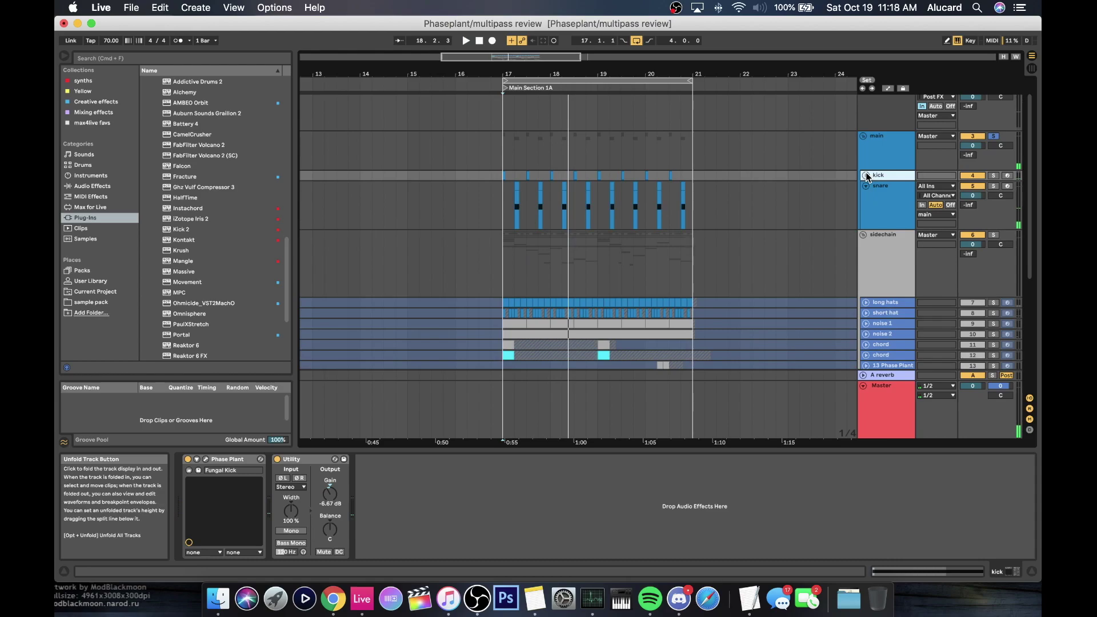
left_click(866, 186)
left_click(877, 186)
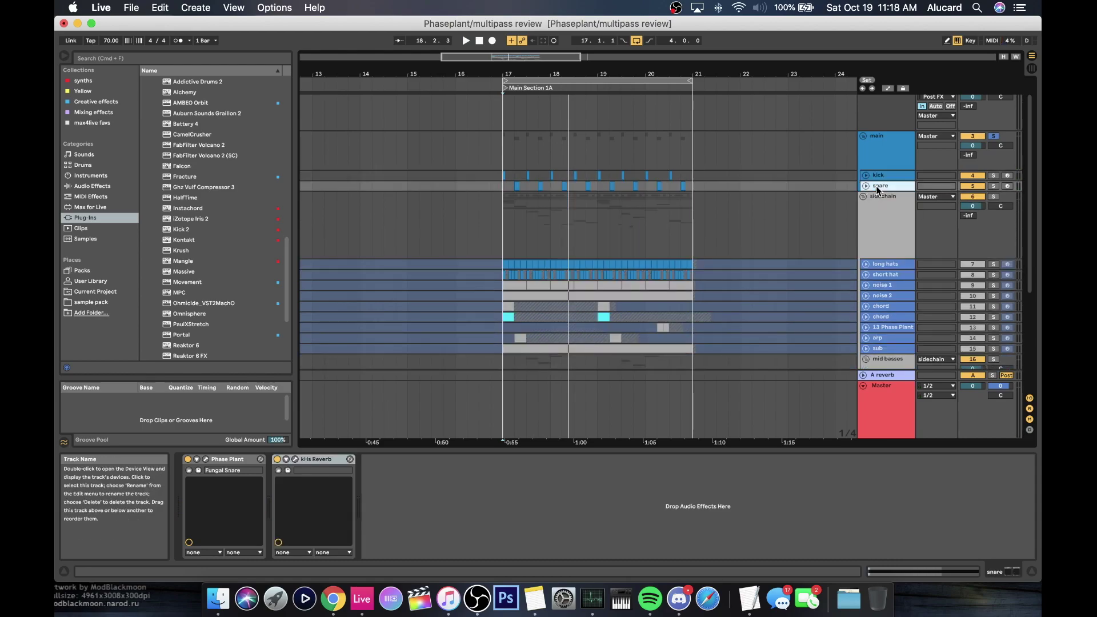
- Look through the factory drum presets in the snare's Phase Plant, close it, and recheck the kick and snare devices
left_click(189, 470)
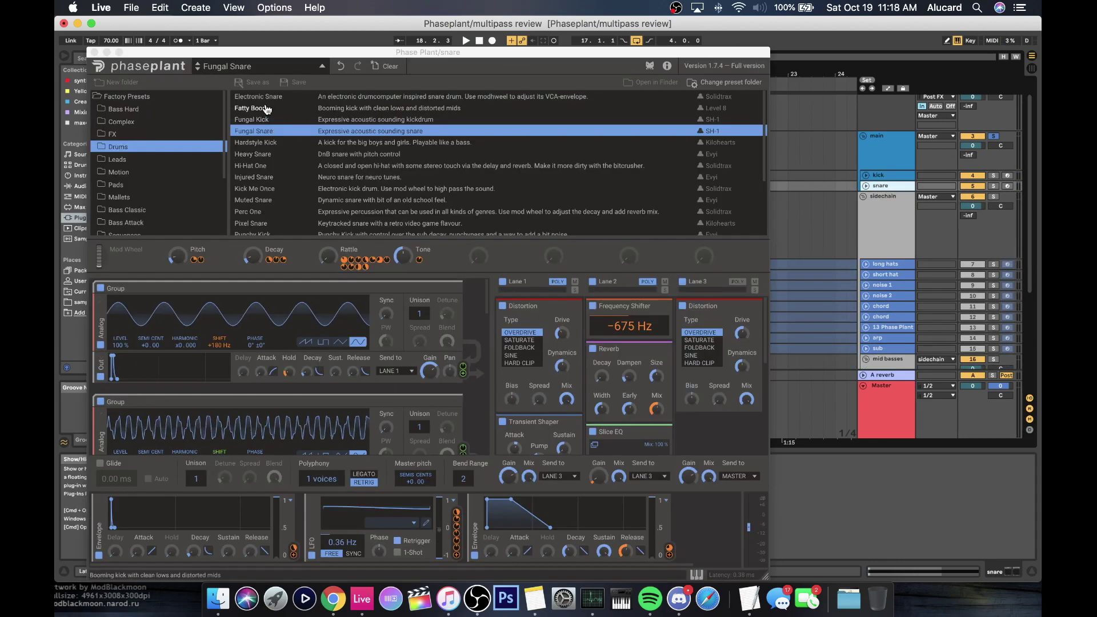
scroll(273, 120, "down", 3)
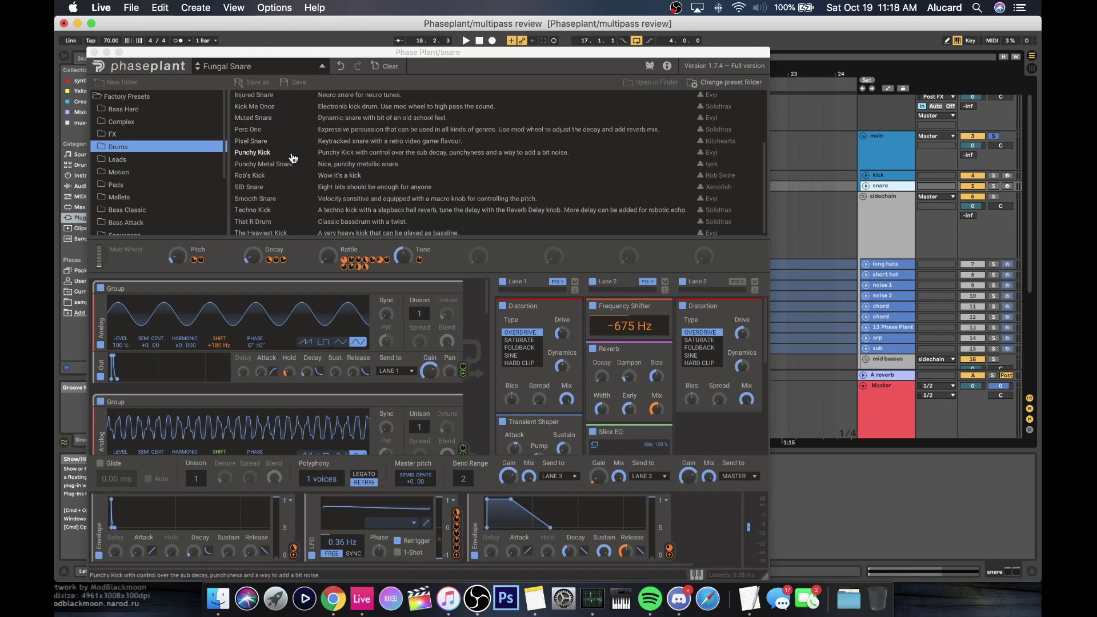
left_click(94, 52)
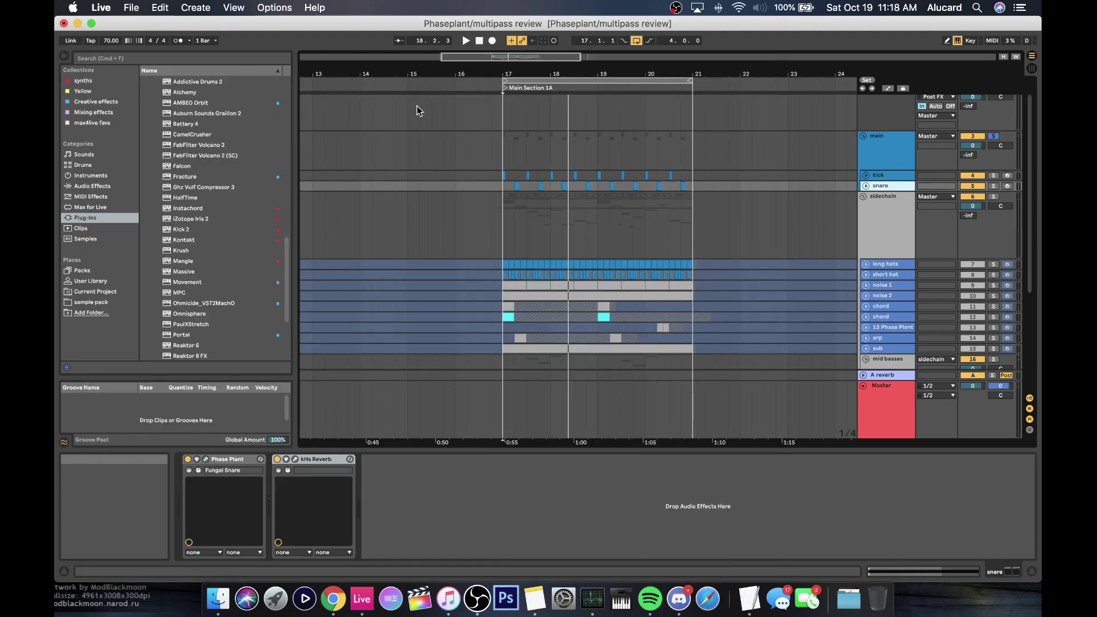
left_click(893, 176)
left_click(886, 184)
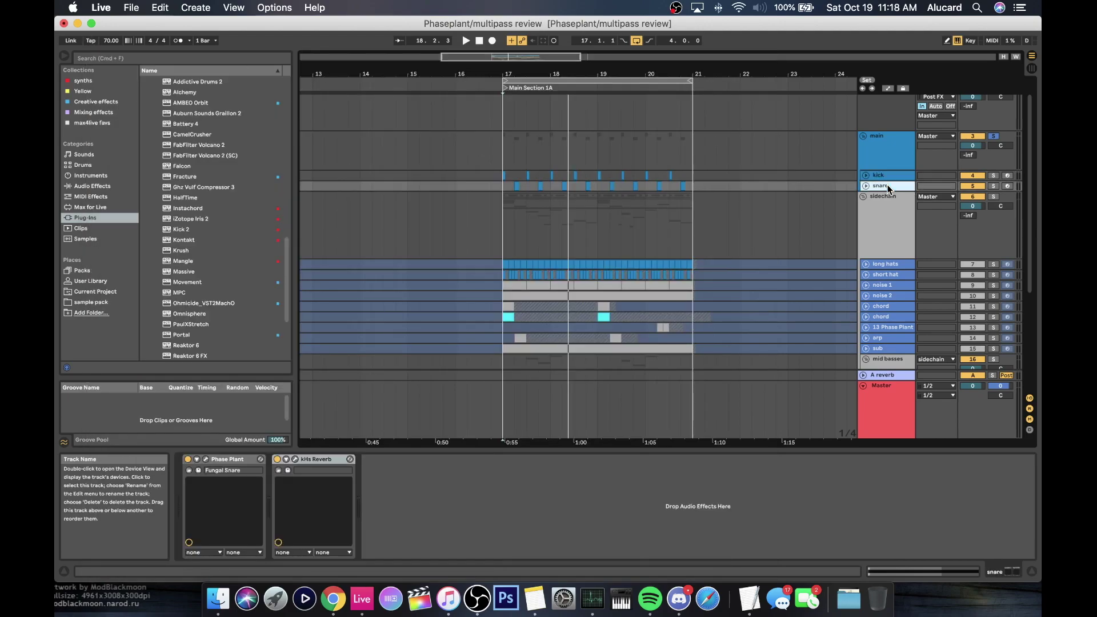
- View the sidechain group's OTT and its kick and snare sidechain compressors
left_click(875, 220)
scroll(863, 240, "down", 3)
left_click(864, 258)
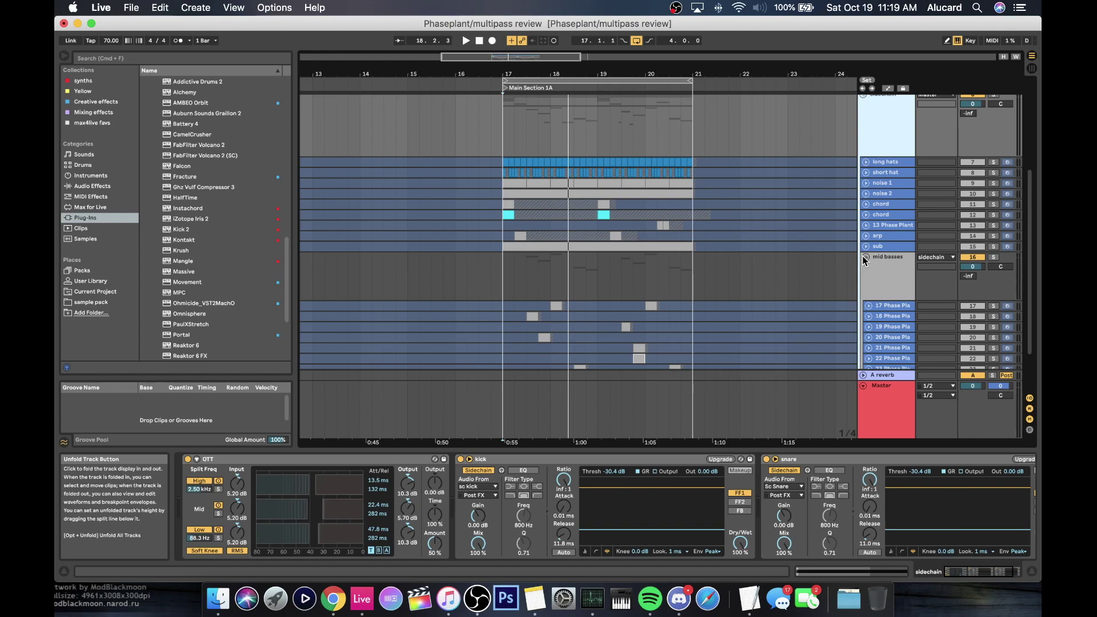
scroll(862, 256, "down", 3)
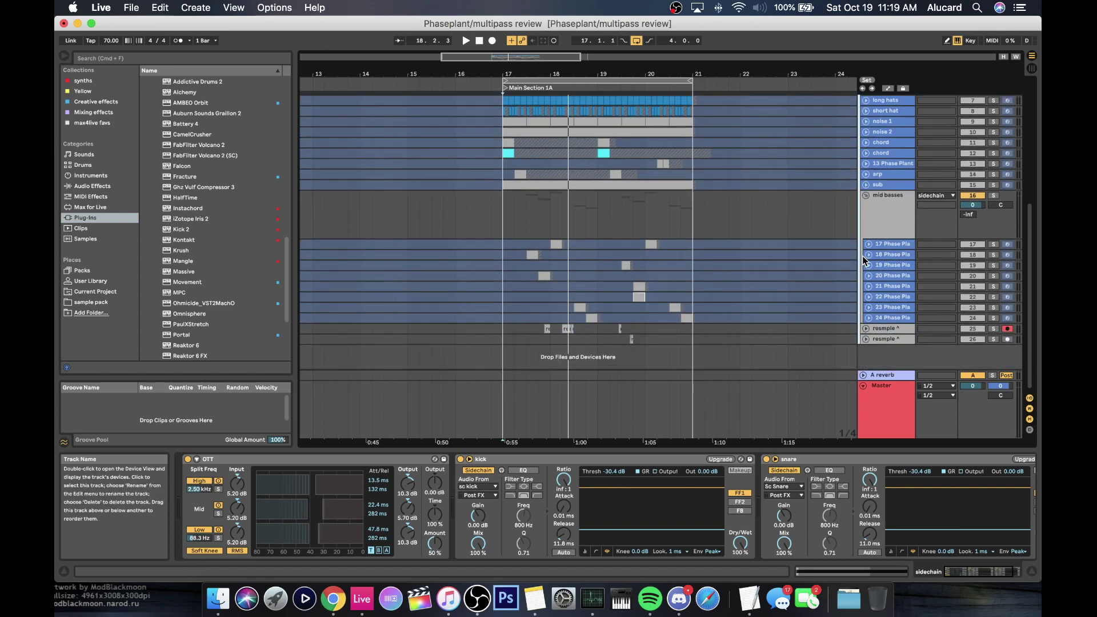
- Solo the mid basses group and play it from 17.3.1 to near the end of the loop
left_click(886, 244)
left_click(993, 195)
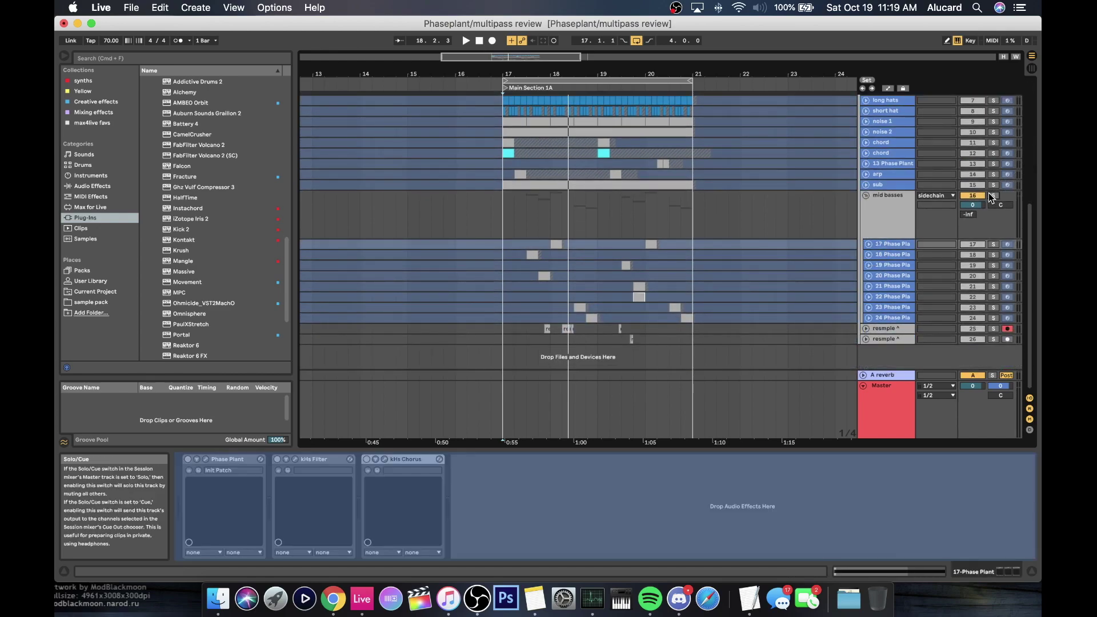
left_click(527, 248)
key("space")
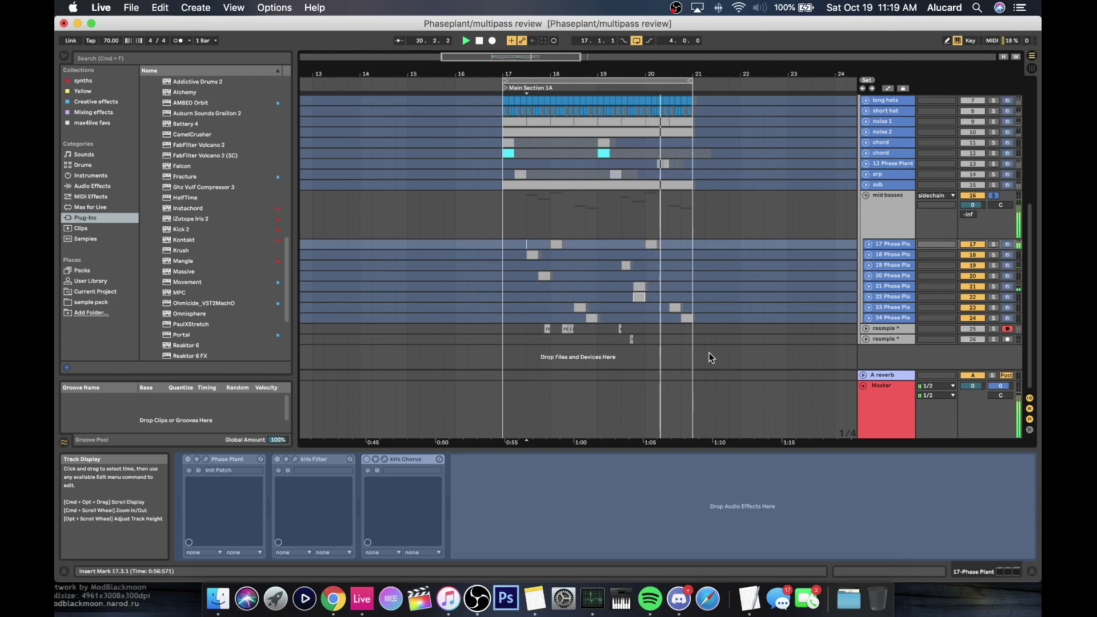
key("space")
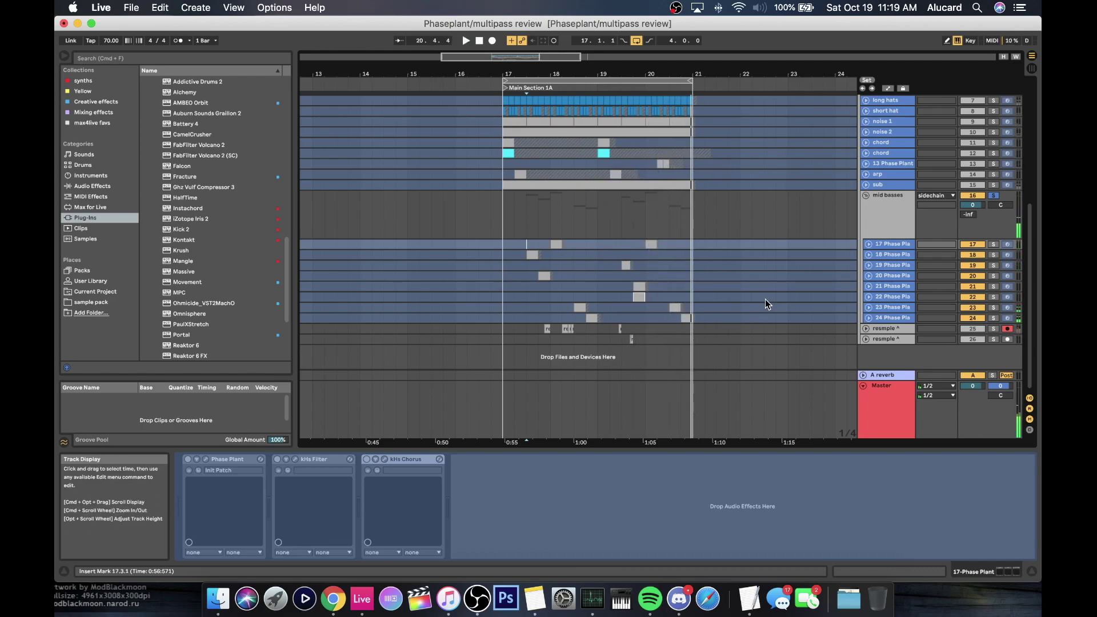
- View the device chain of track 18 in the mid basses group
left_click(887, 255)
scroll(888, 256, "up", 5)
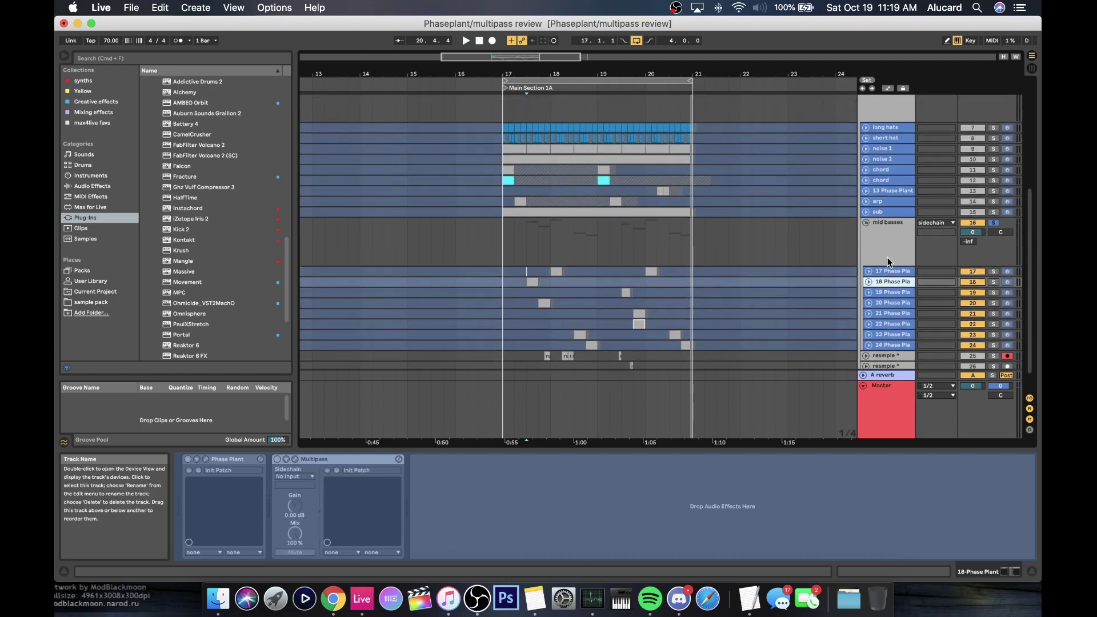
scroll(887, 257, "down", 3)
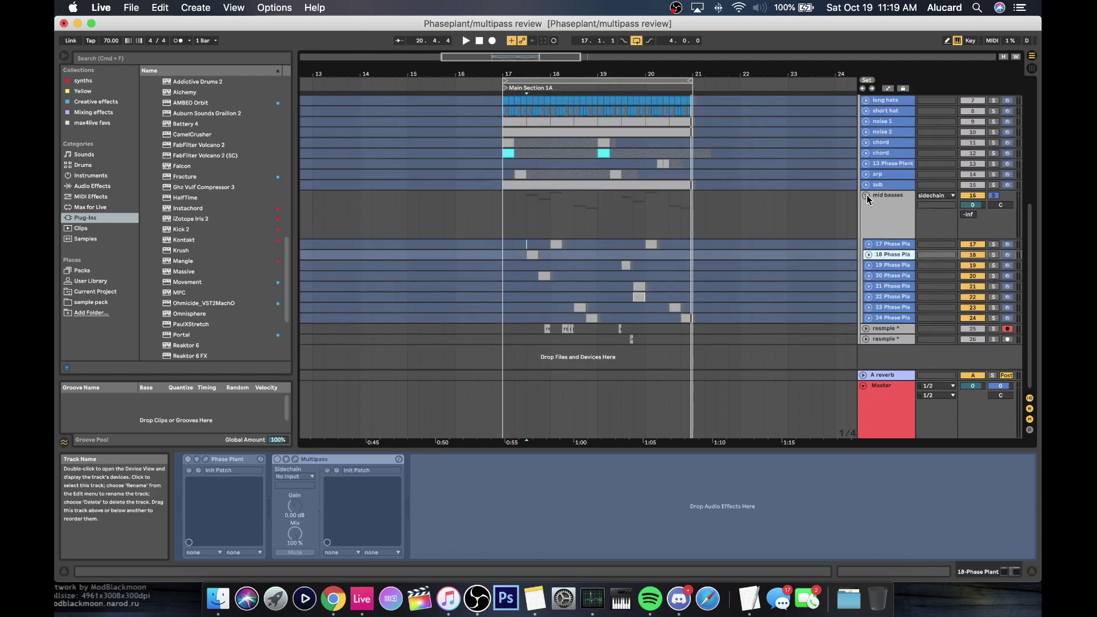
- Collapse the mid basses group and insert a new MIDI track below the resample tracks
left_click(866, 196)
right_click(881, 264)
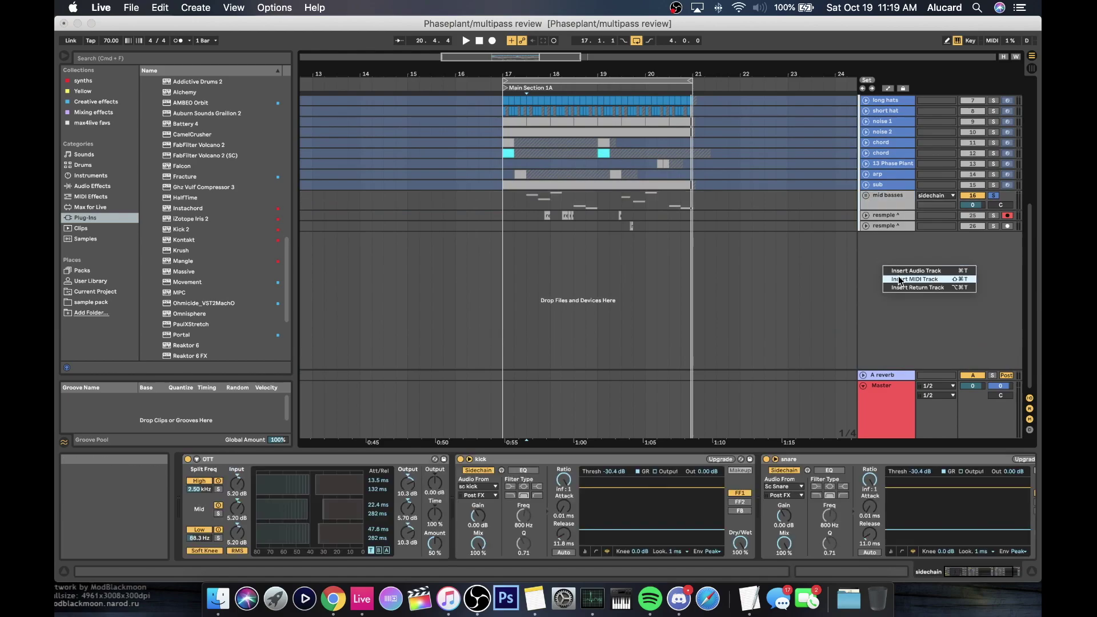
left_click(898, 280)
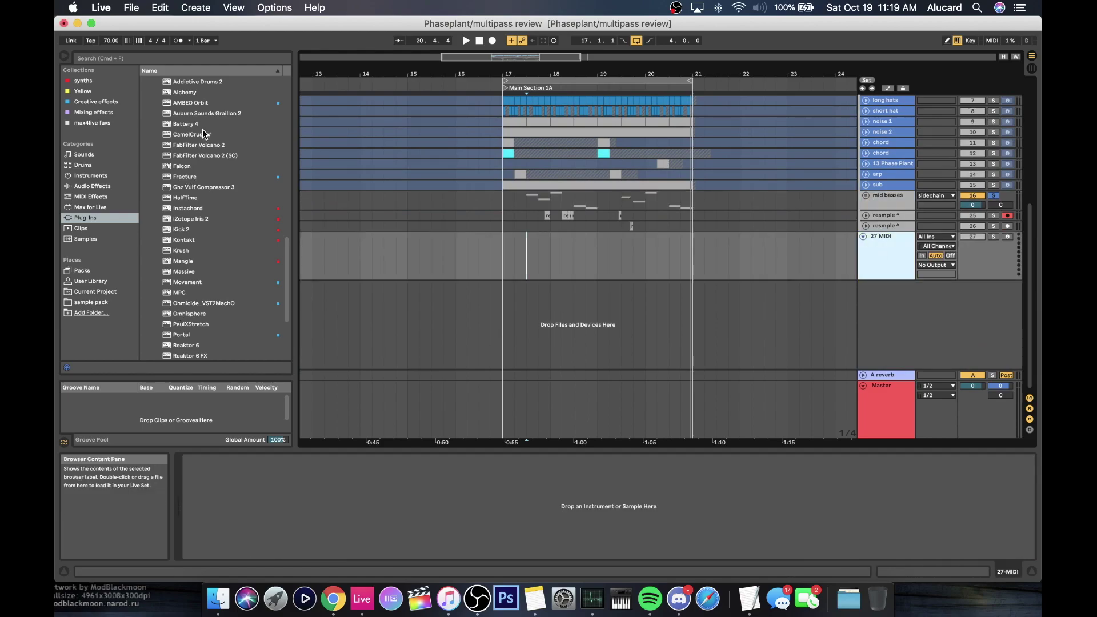
- Load Phase Plant from the synths collection onto the new MIDI track
scroll(203, 129, "down", 5)
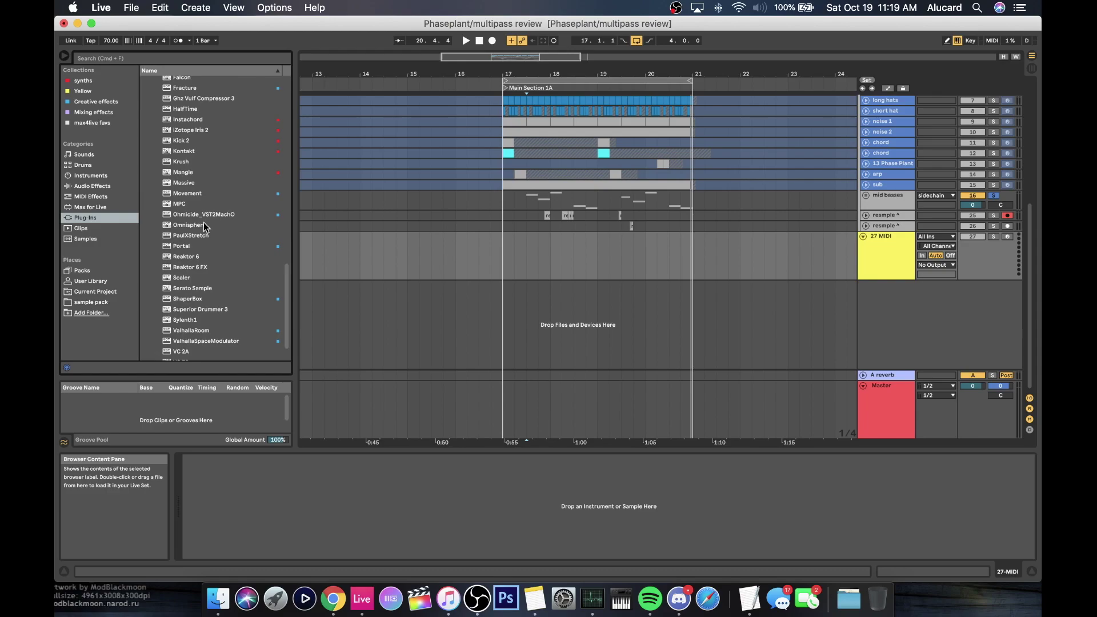
left_click(83, 80)
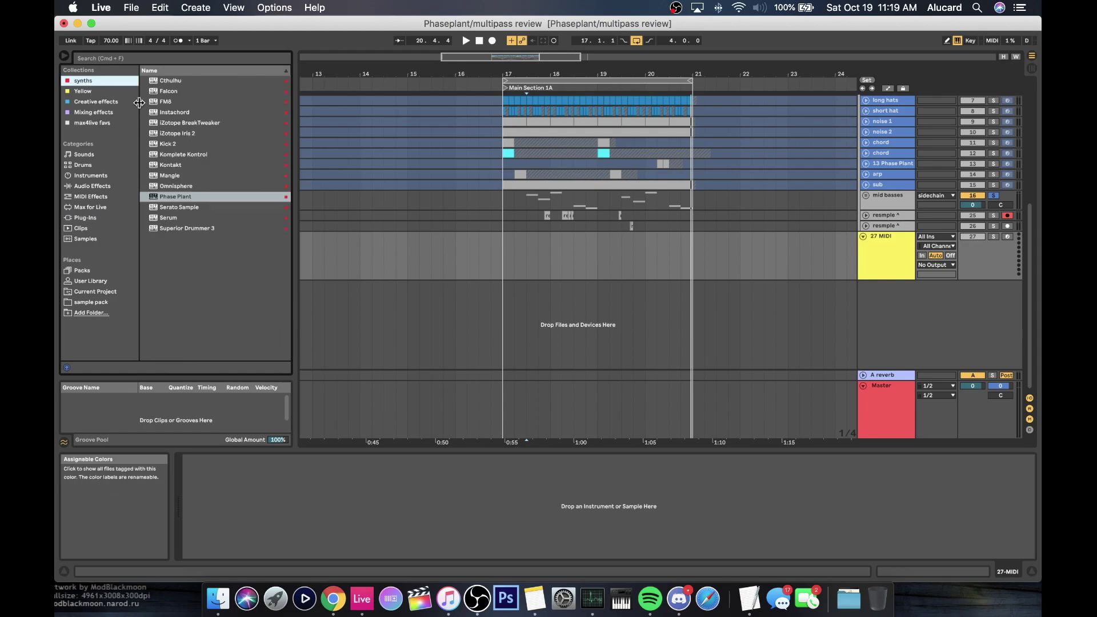
double_click(165, 198)
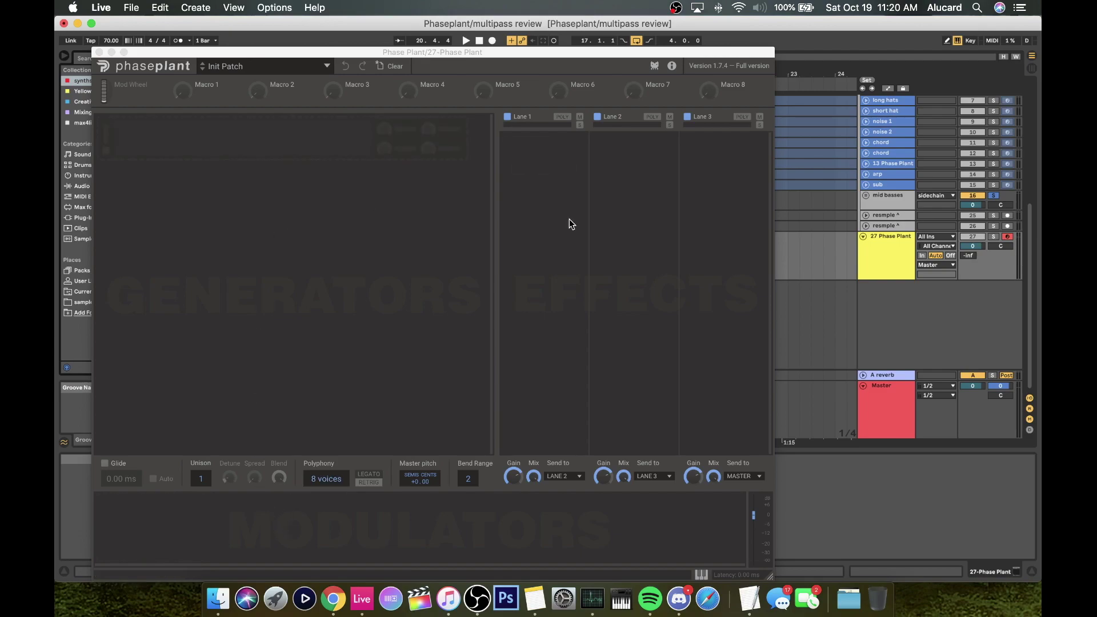
- Add a Wavetable generator to the empty patch and view its waveform in the Wavetable Editor
left_click(238, 183)
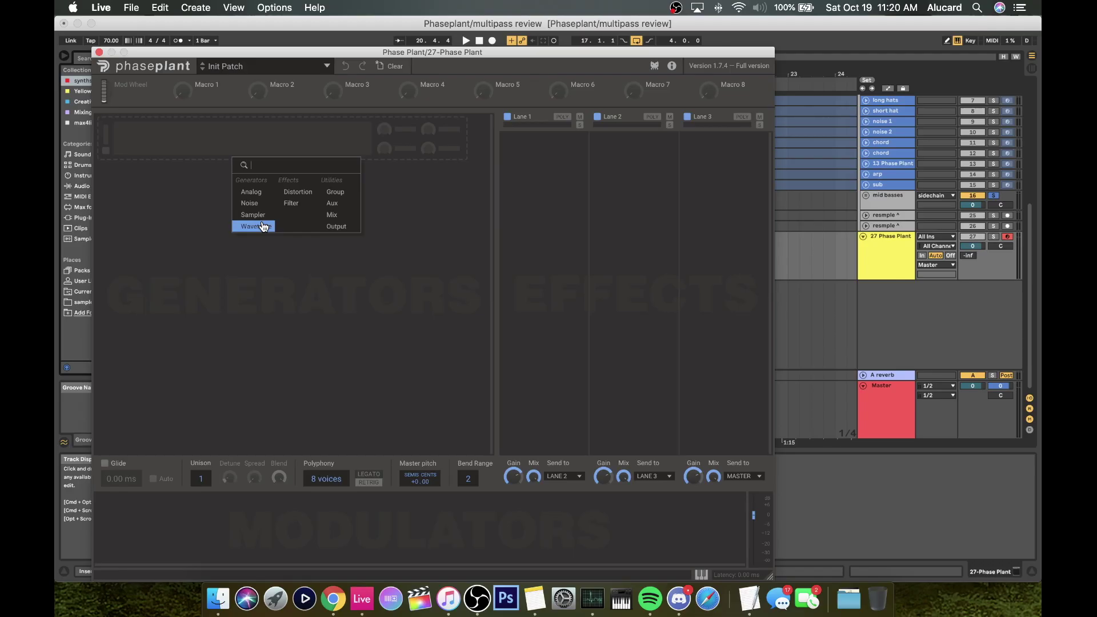
left_click(263, 227)
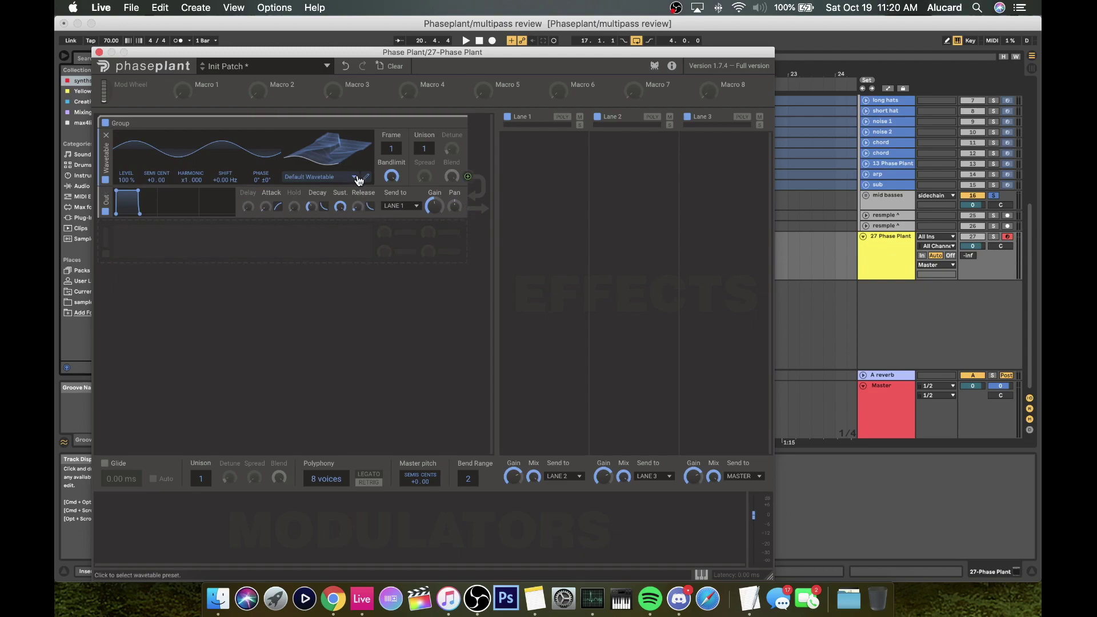
left_click(365, 178)
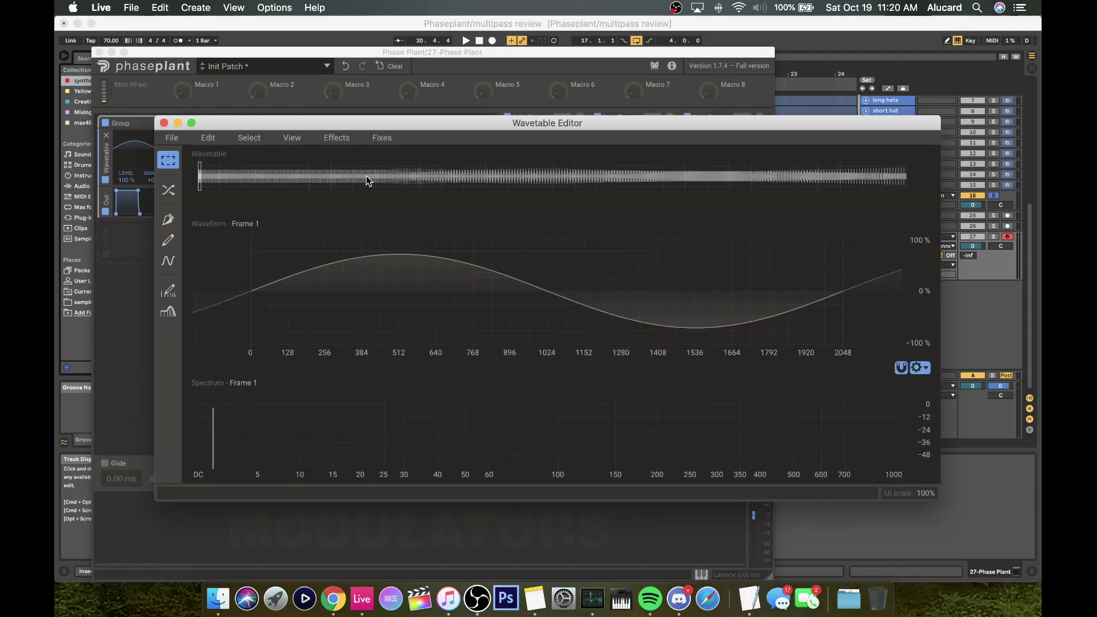
left_click(164, 123)
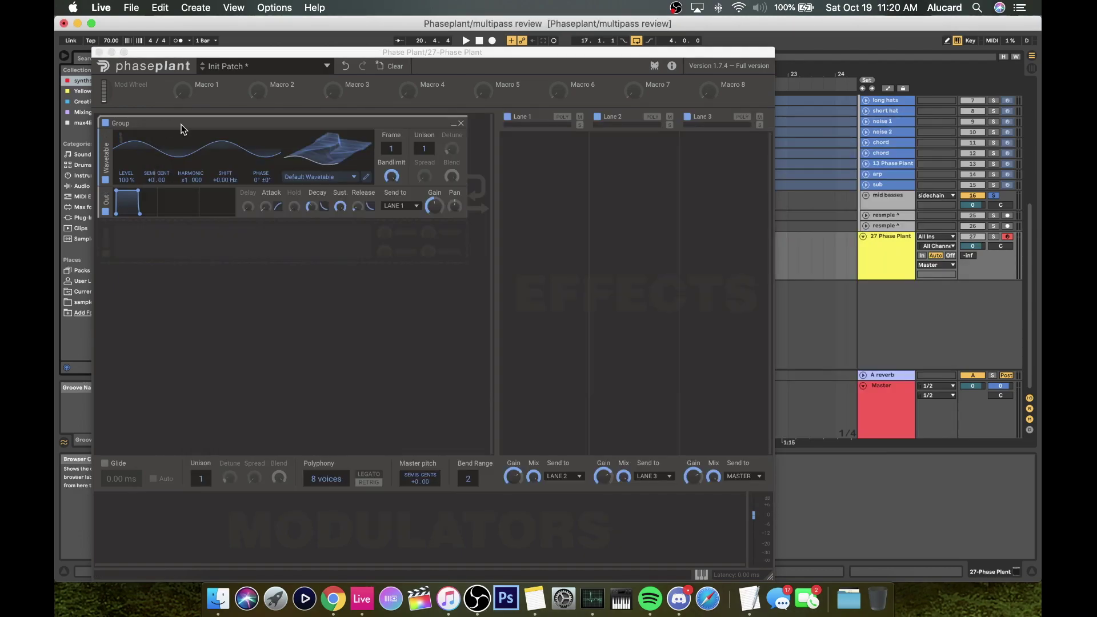
- Look through the user wavetable folders, including Massive 3-Analog-Electric and Massive 5-FX-Chords
left_click(356, 180)
mouse_move(355, 189)
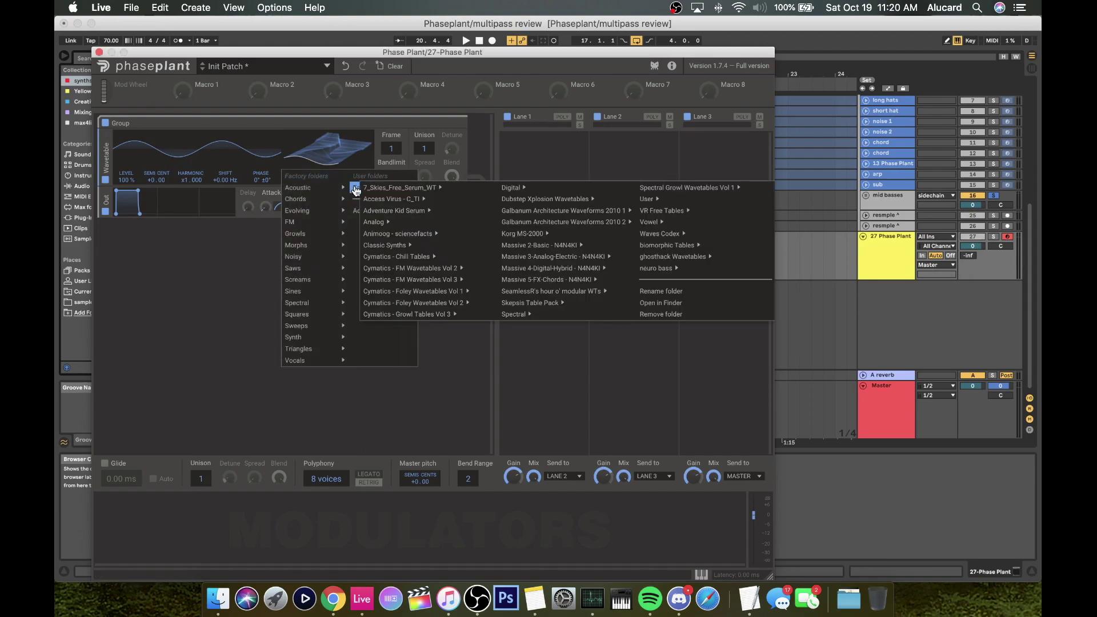
mouse_move(527, 258)
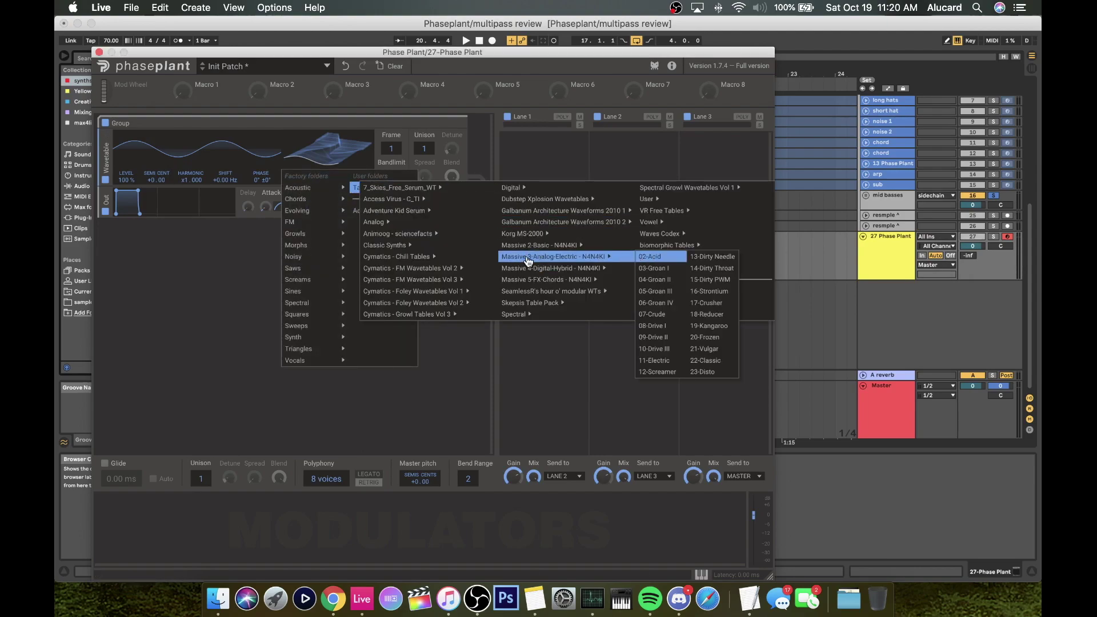
mouse_move(530, 281)
left_click(201, 258)
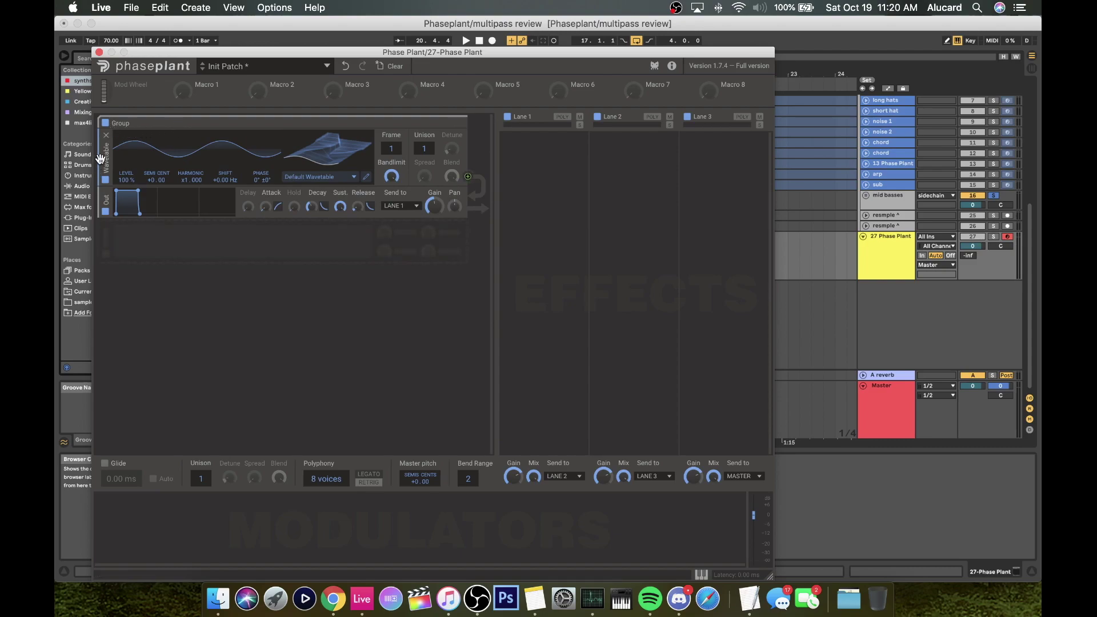
- Remove the wavetable's Output module, try an additional empty group, and add an Output back in its place
left_click(107, 197)
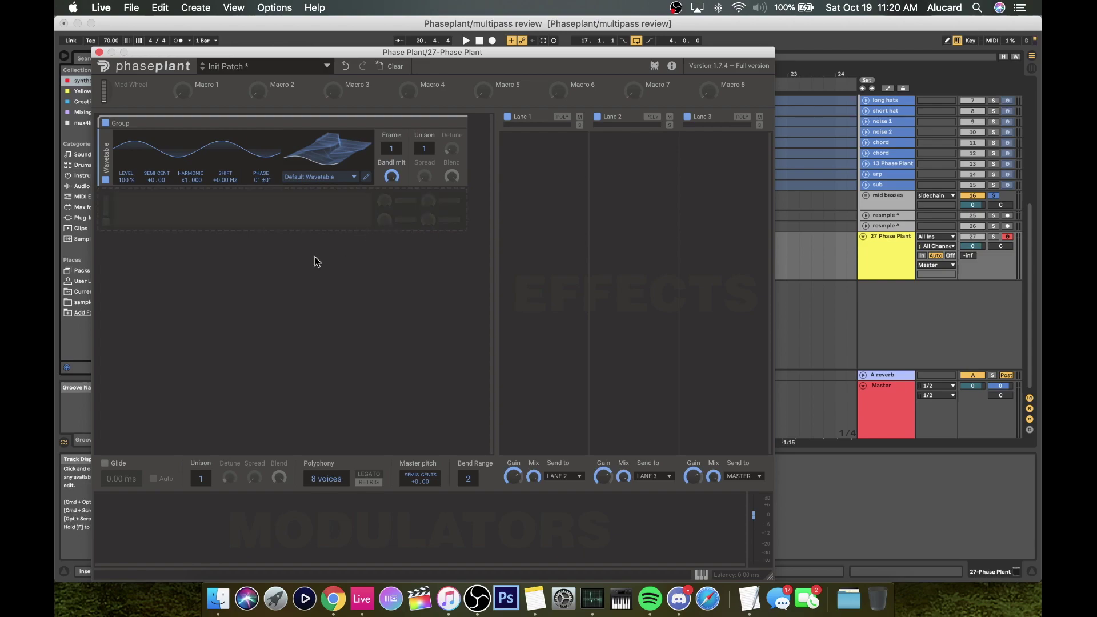
left_click(107, 218)
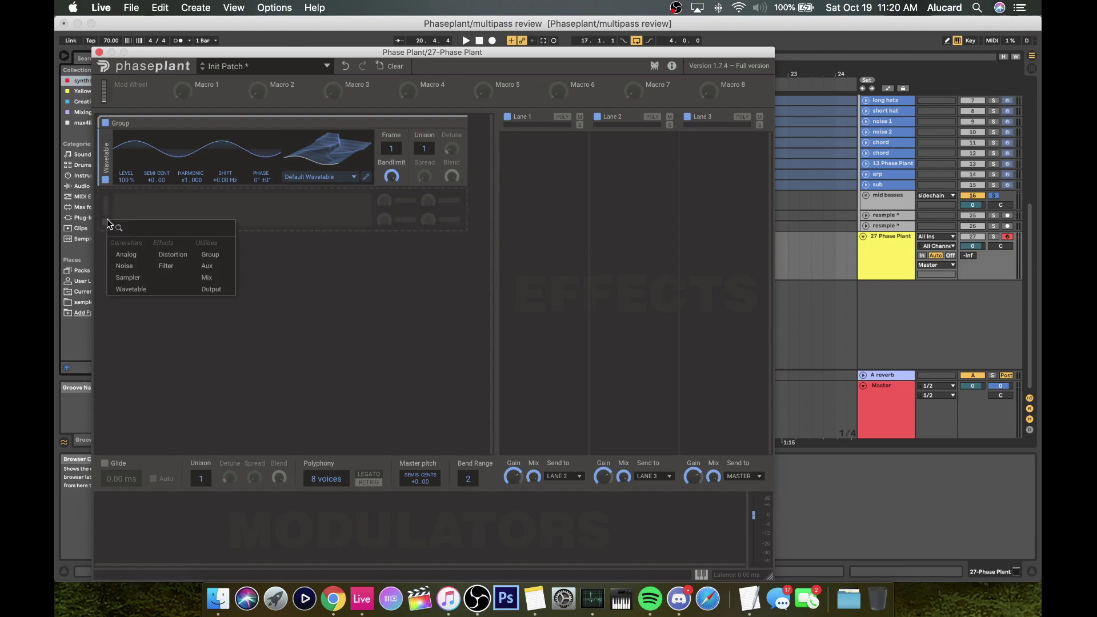
left_click(209, 255)
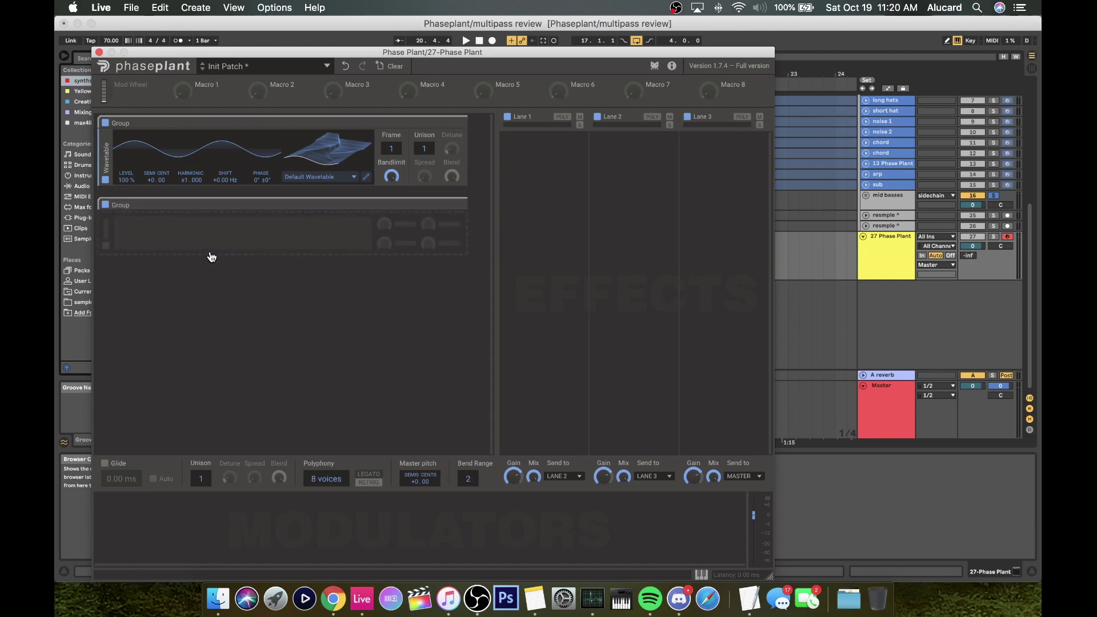
left_click(227, 206)
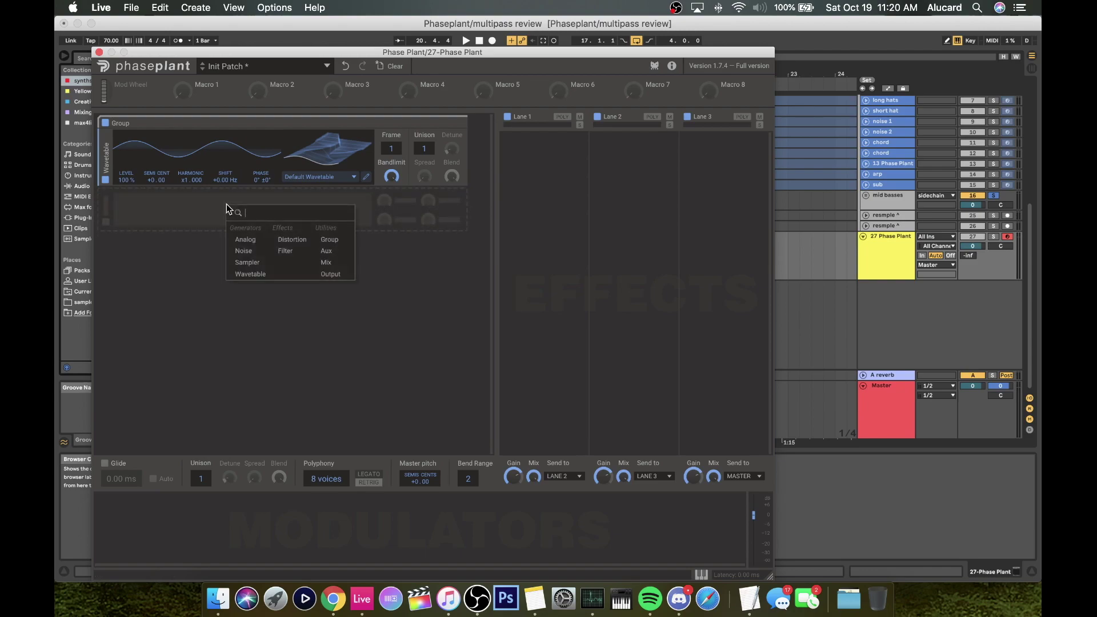
left_click(331, 273)
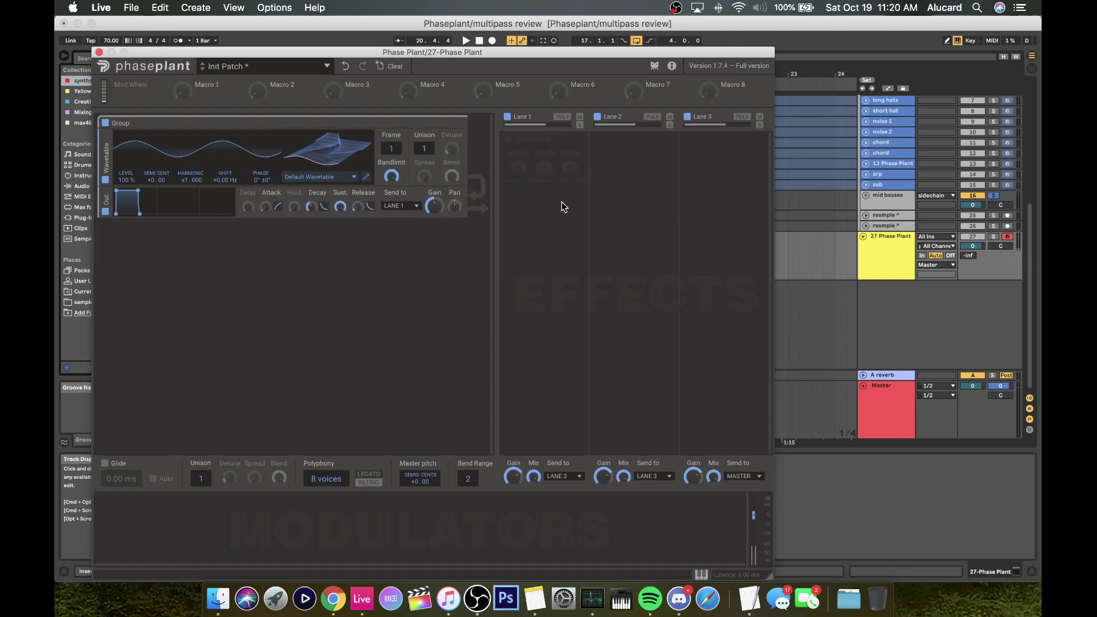
- Solo track 27 and set the wavetable to frame 183 with 3 unison voices and a lowered bandlimit
left_click(993, 237)
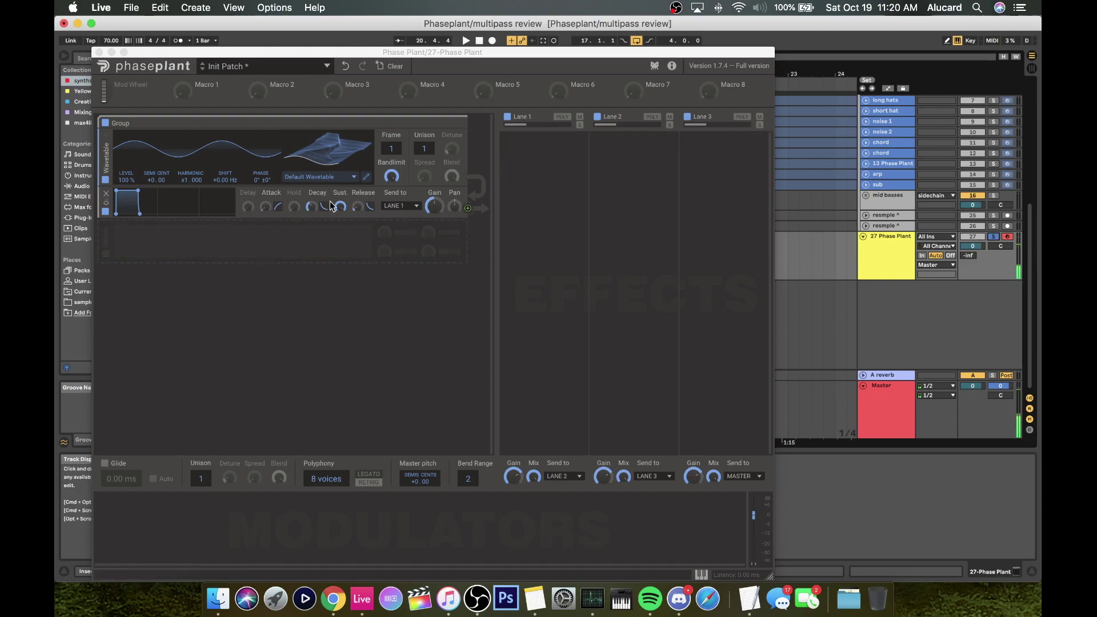
left_click_drag(394, 153, 423, 143)
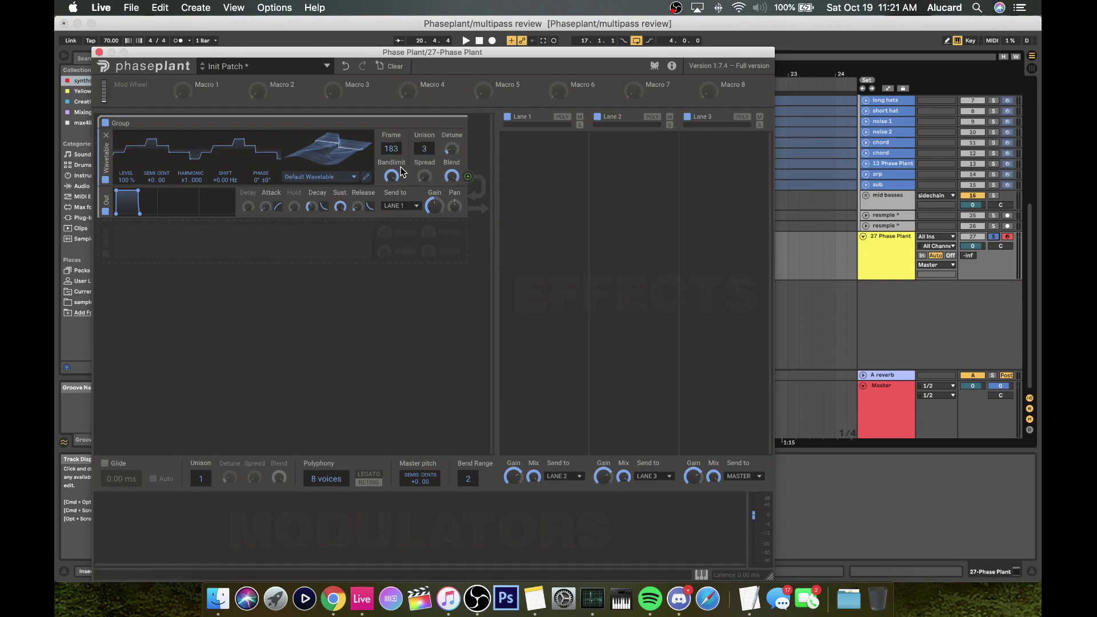
mouse_move(391, 176)
left_click_drag(392, 179, 392, 177)
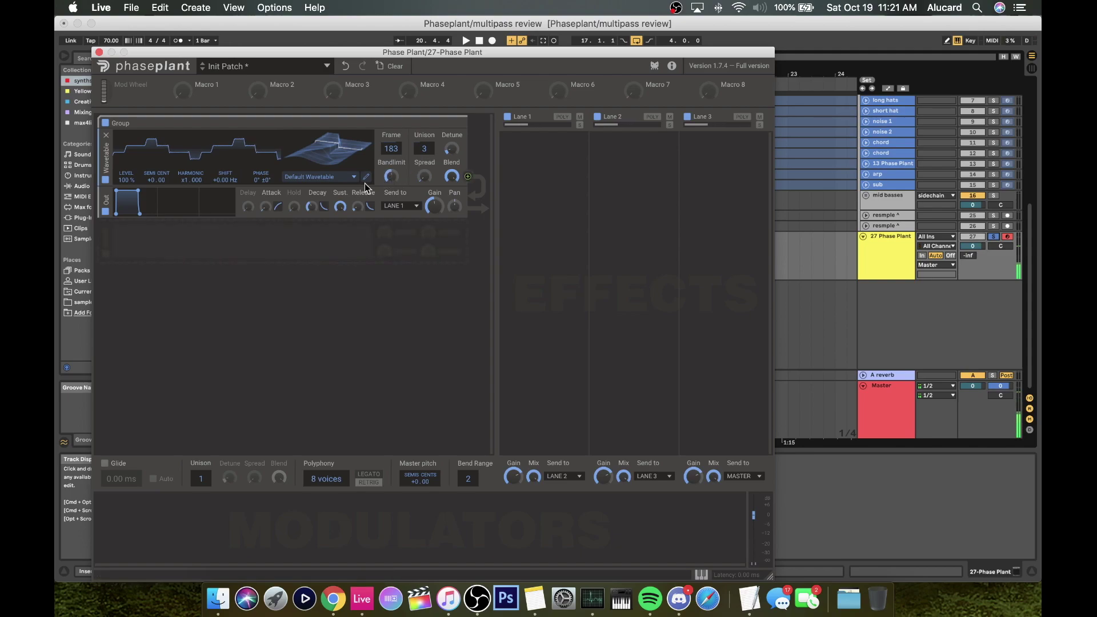
left_click_drag(392, 178, 392, 177)
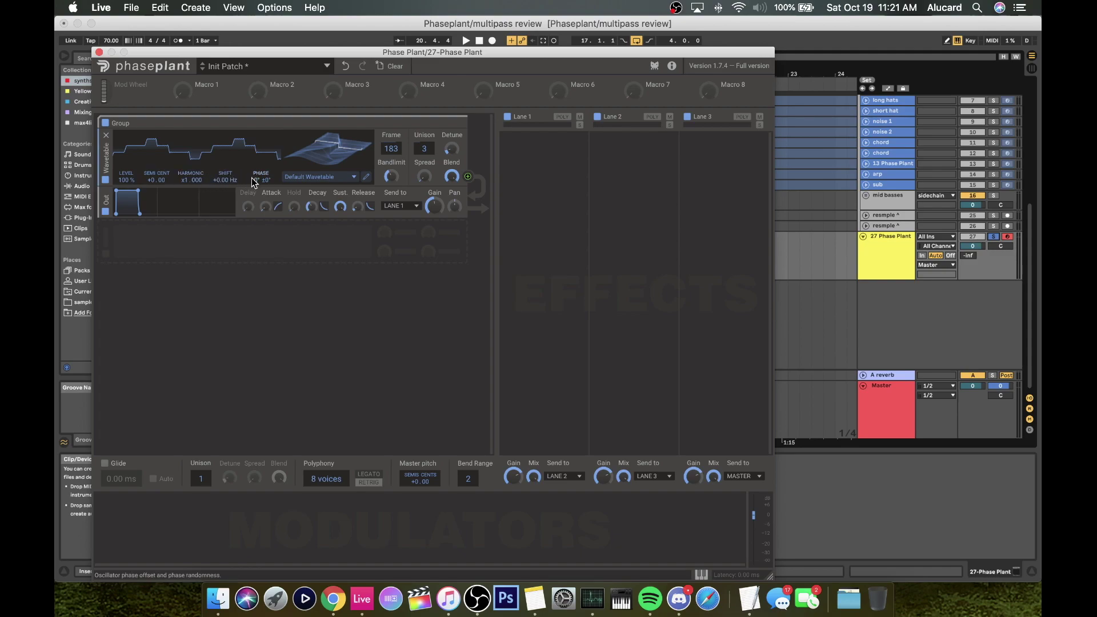
- Try a phase offset of about 87° on the wavetable and reset it to 0°
left_click_drag(260, 180, 261, 157)
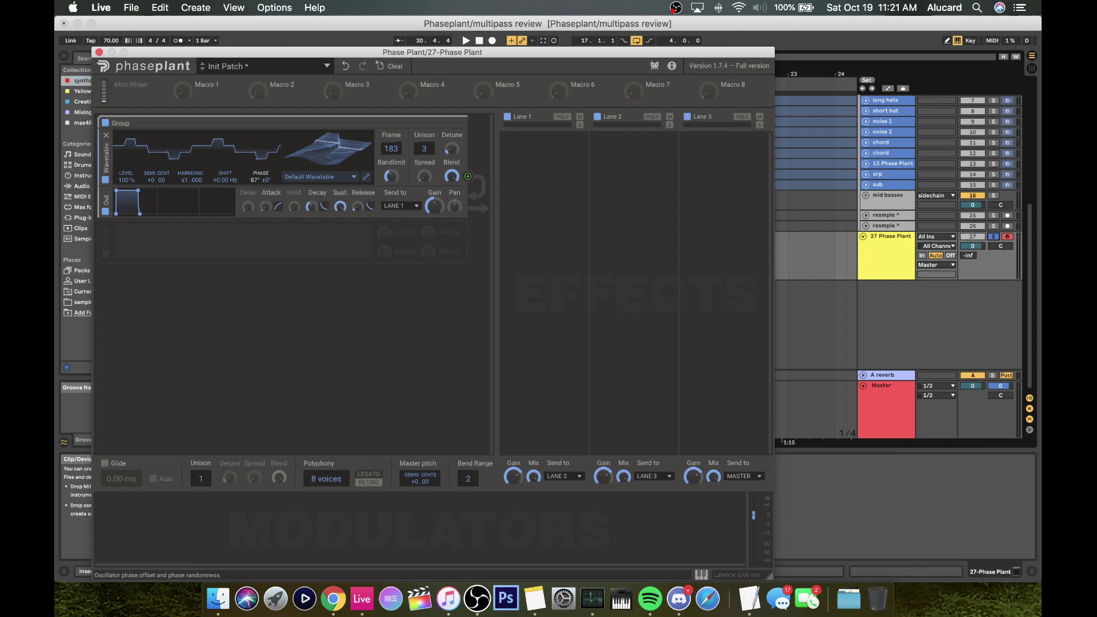
left_click_drag(261, 157, 255, 183)
double_click(255, 182)
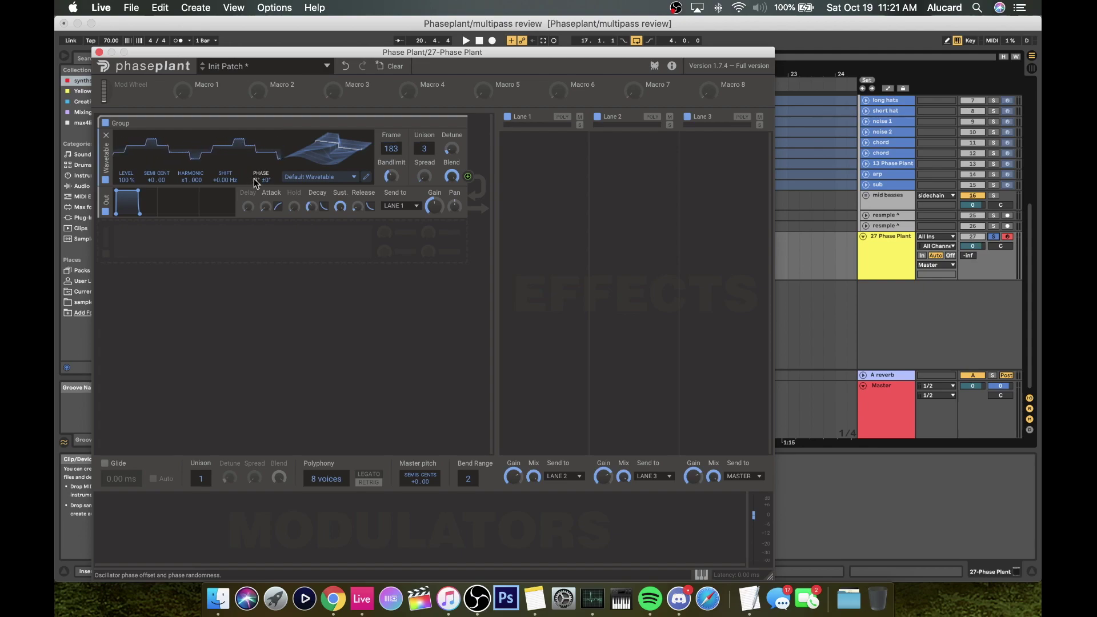
- Insert an Overdrive distortion with reduced drive between the wavetable and its Output, and set the wavetable's frame to 131
left_click(405, 247)
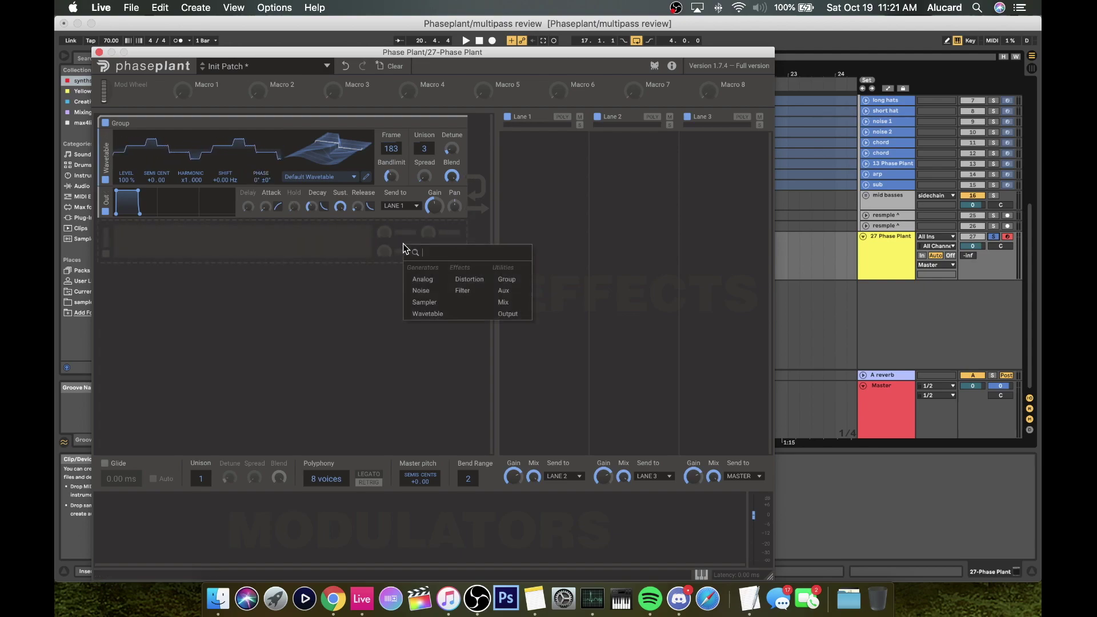
left_click(464, 279)
left_click_drag(104, 238, 161, 203)
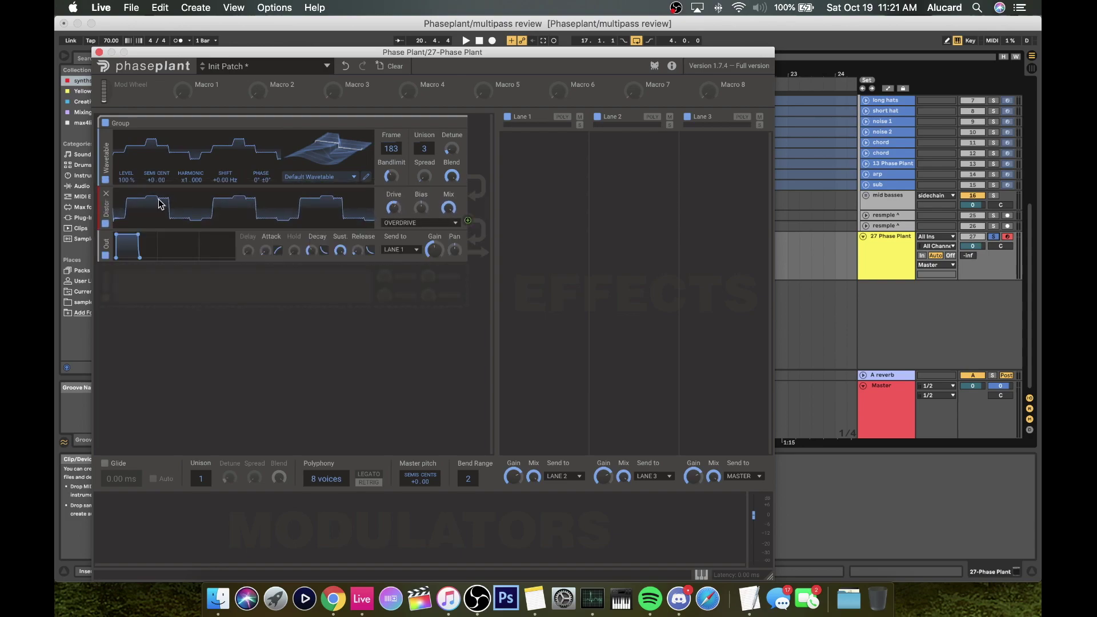
mouse_move(399, 214)
left_mouse_down()
mouse_move(399, 186)
mouse_move(393, 225)
left_mouse_up()
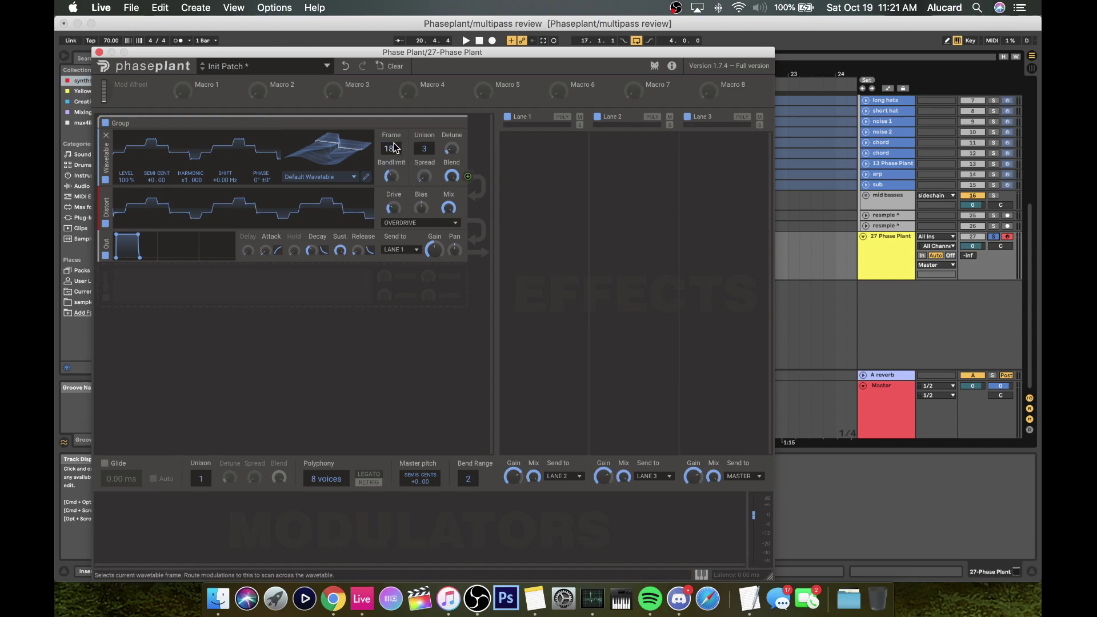
mouse_move(391, 148)
left_mouse_down()
mouse_move(391, 177)
mouse_move(391, 166)
left_mouse_up()
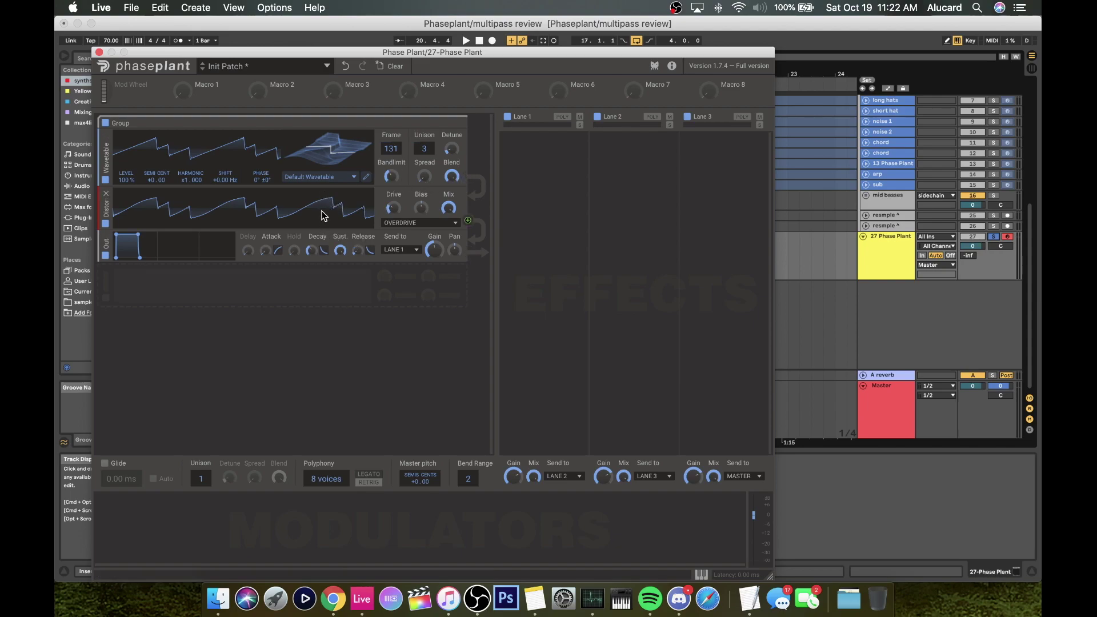
- Try a Sampler beneath the Output module and replace it with a second Wavetable generator
left_click(296, 303)
left_click(315, 354)
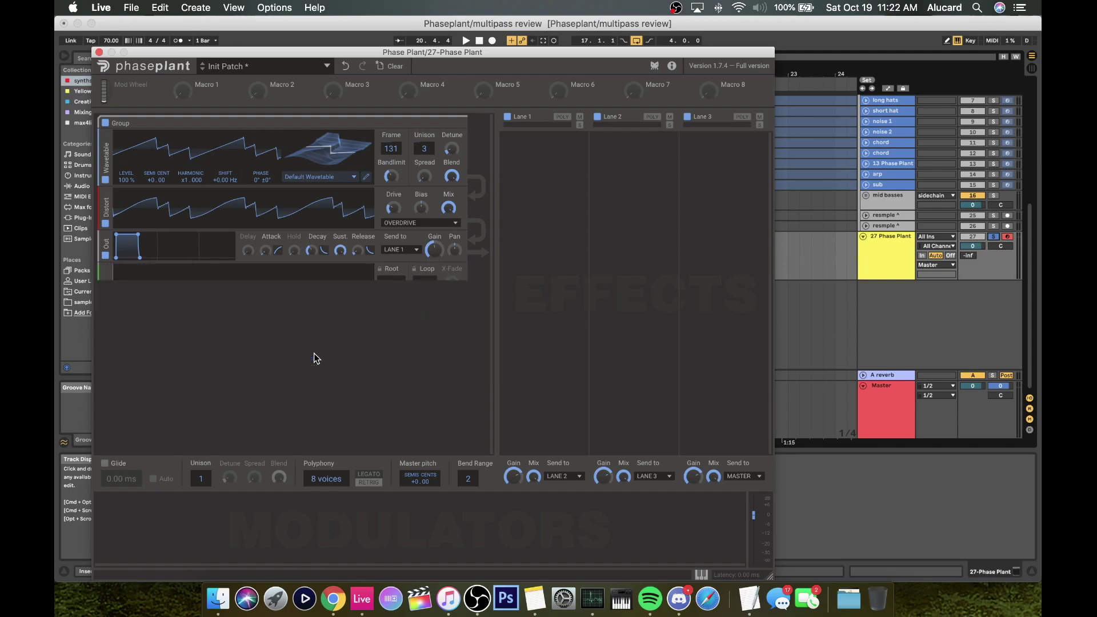
left_click(105, 269)
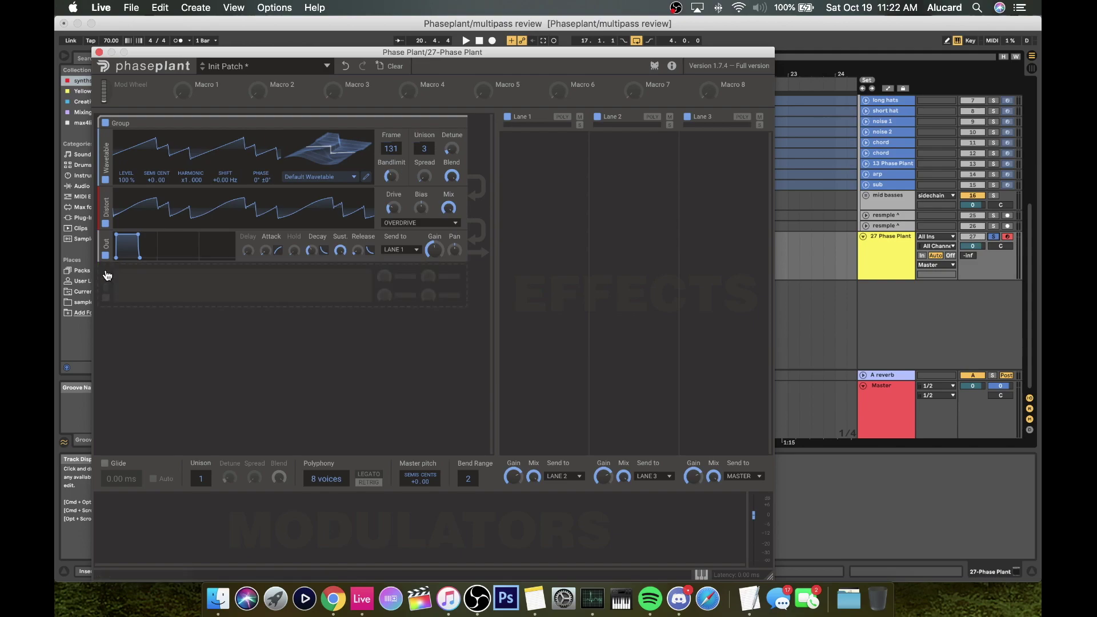
left_click(160, 300)
left_click(184, 366)
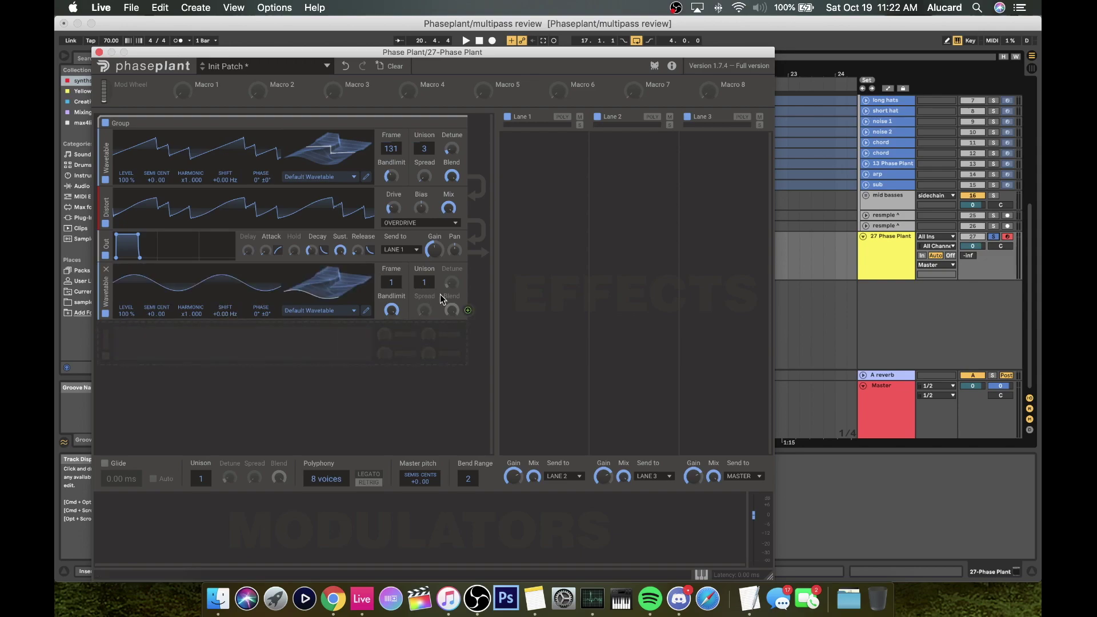
- Modulate the first wavetable's phase from the second wavetable, and its shift and the distortion's drive from the Output, with the frame at 138
left_click_drag(468, 310, 261, 187)
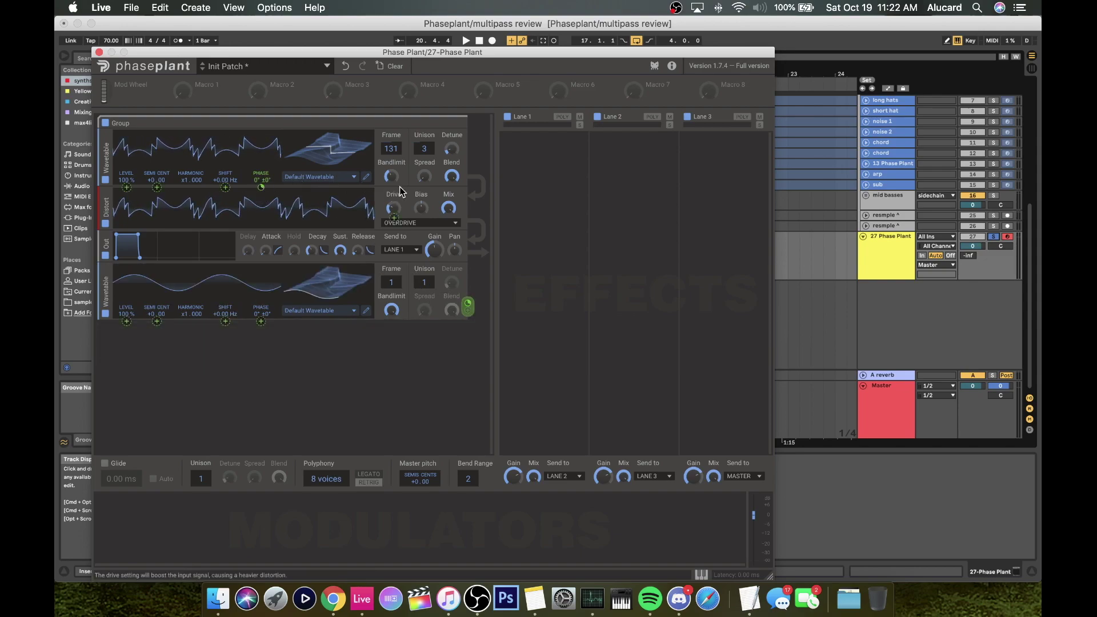
left_click_drag(391, 150, 495, 262)
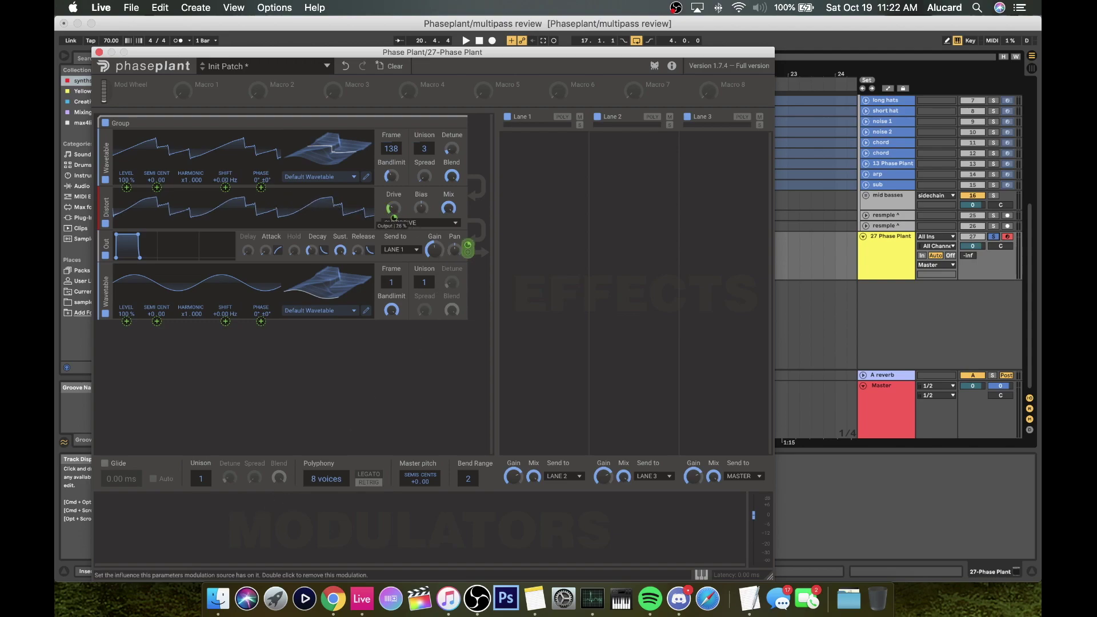
left_click_drag(394, 218, 229, 169)
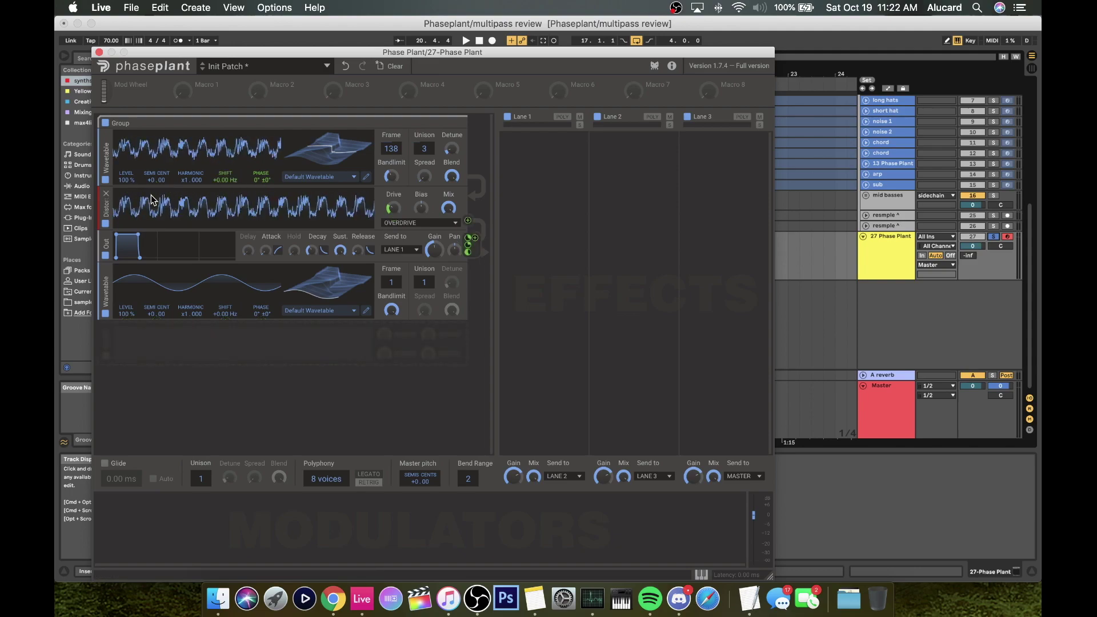
- Set the second wavetable's harmonic to x2.000 and remove the whole generator group
left_click_drag(187, 319, 188, 311)
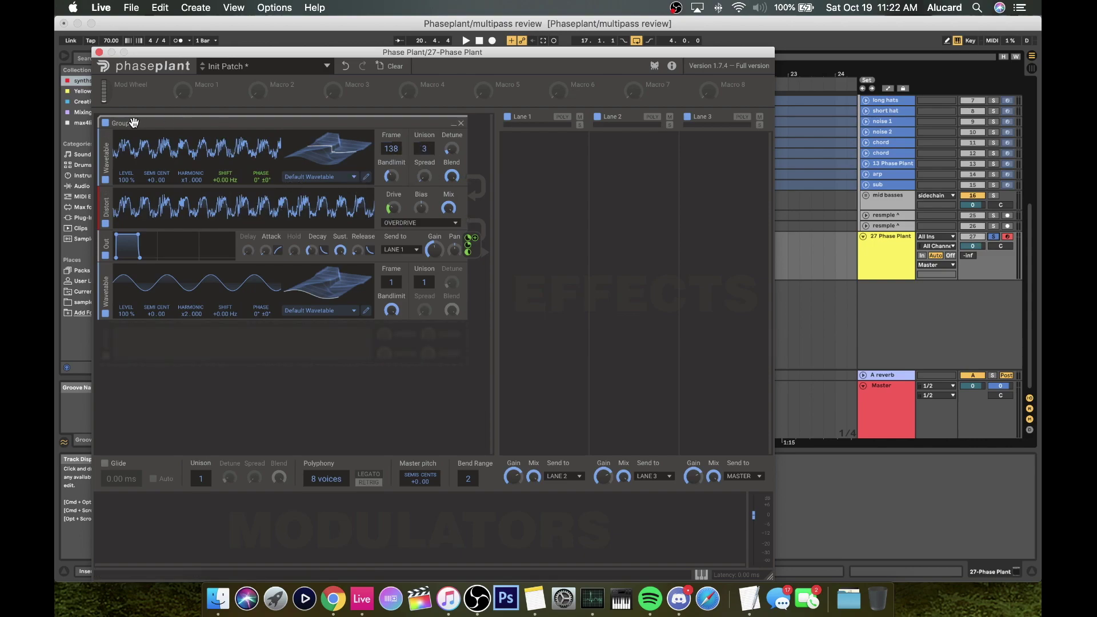
left_click(462, 123)
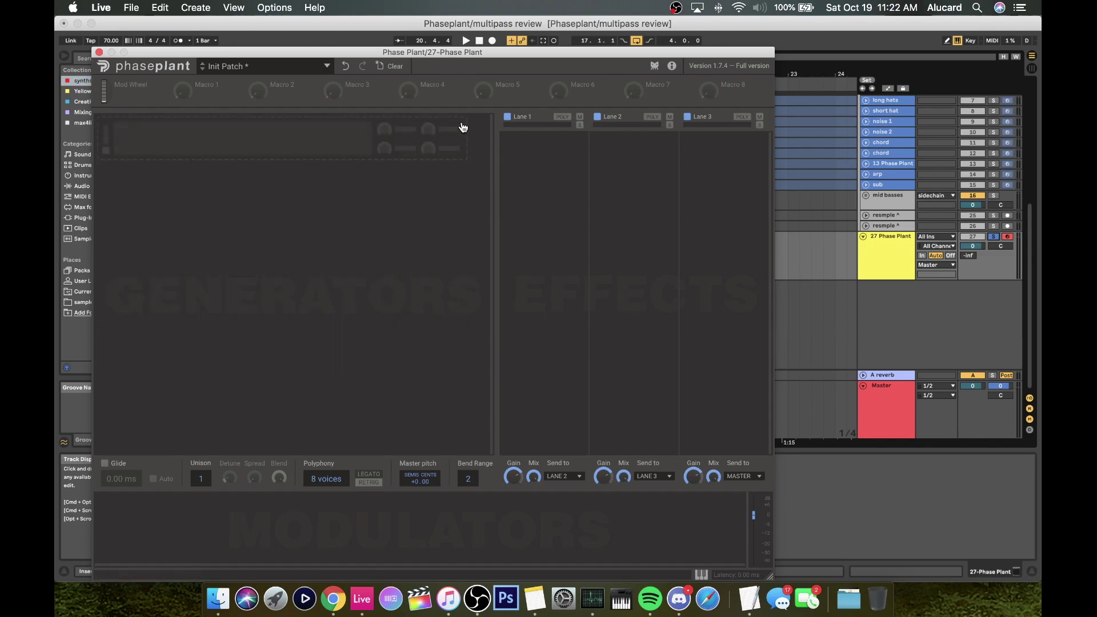
- Add an Analog generator and duplicate its group twice to stack three identical groups
left_click(203, 143)
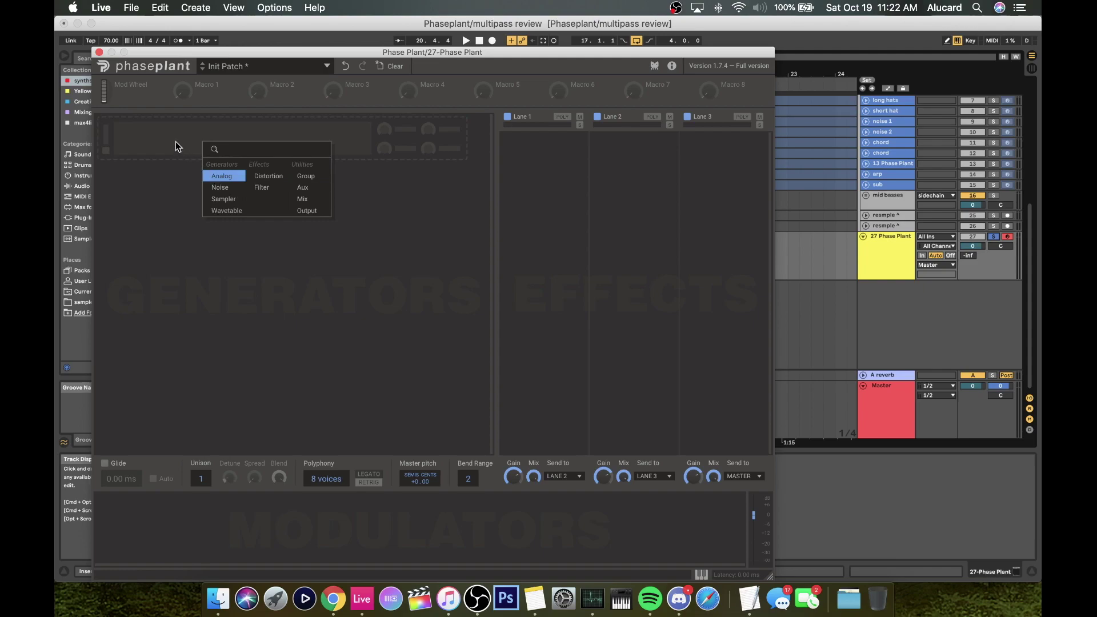
left_click(217, 176)
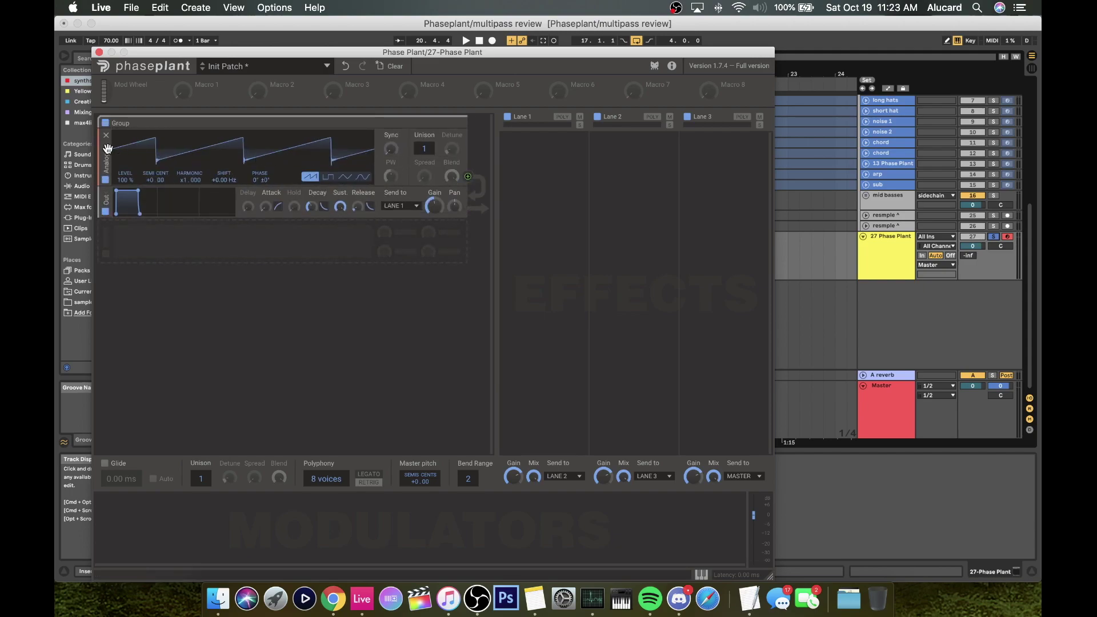
left_click_drag(131, 122, 159, 379)
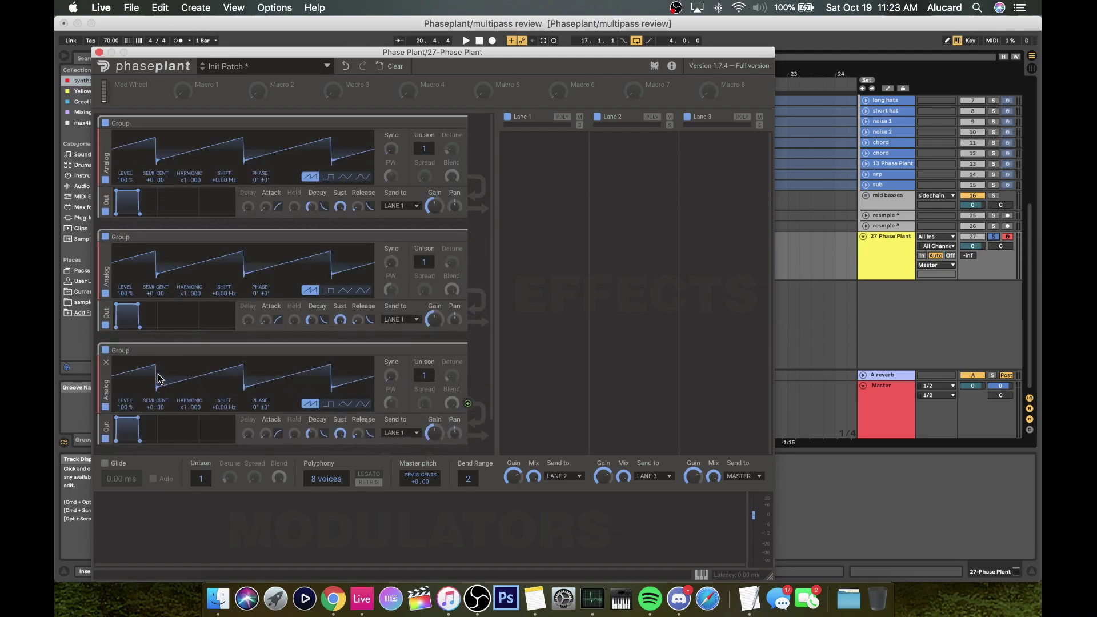
scroll(236, 355, "down", 2)
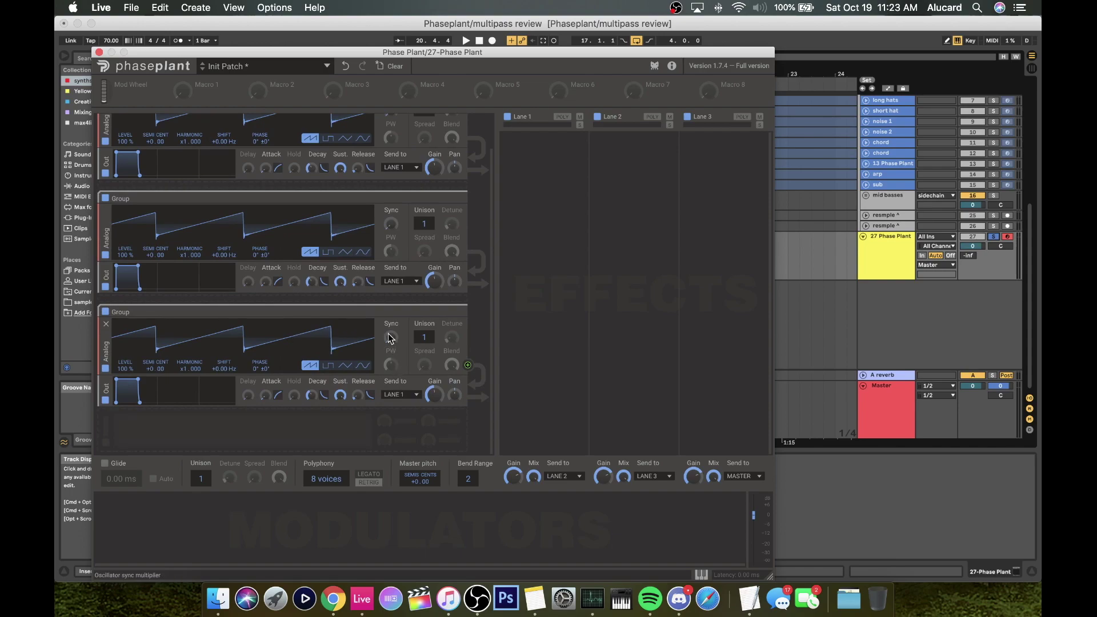
scroll(388, 337, "up", 2)
- Keep the first Analog group on Lane 1 and route the second to Lane 2 and the third to Lane 3
left_click(394, 206)
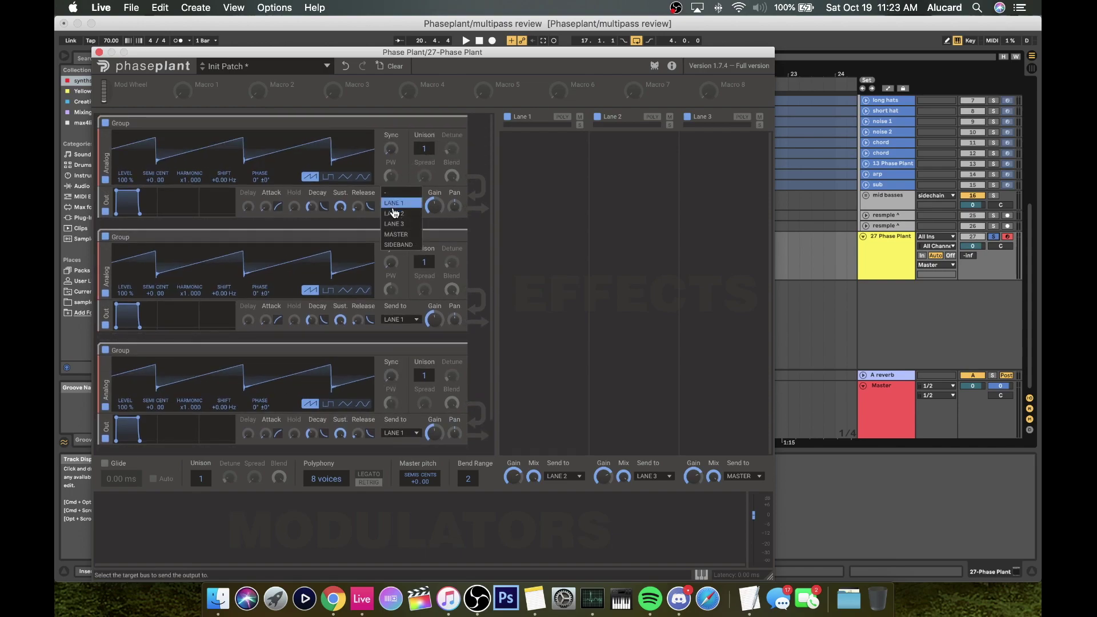
left_click(365, 218)
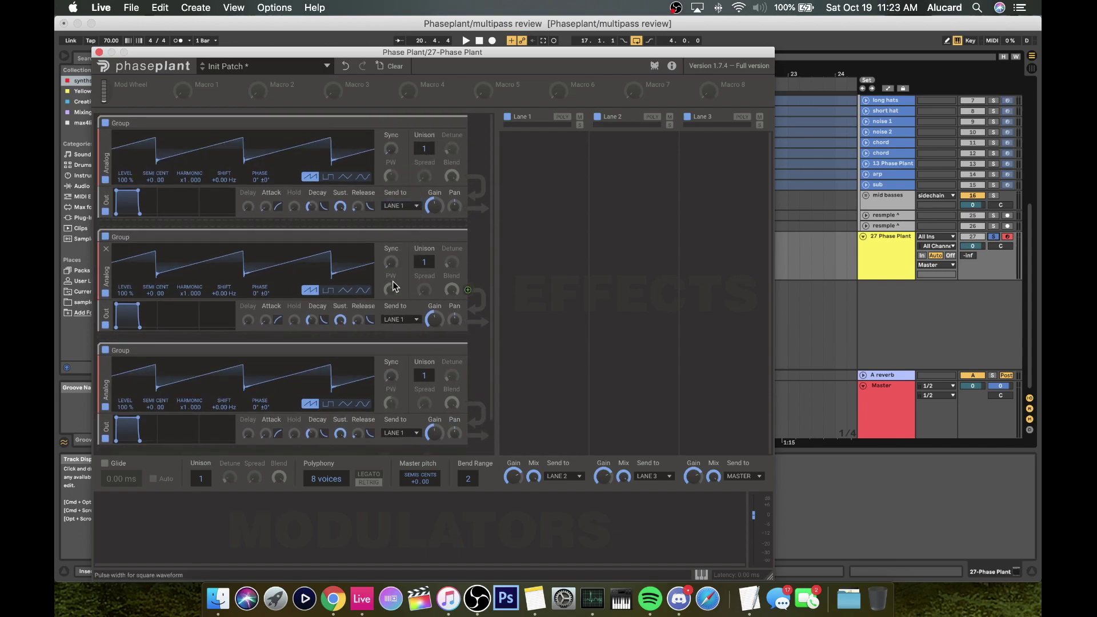
left_click(400, 320)
left_click(402, 343)
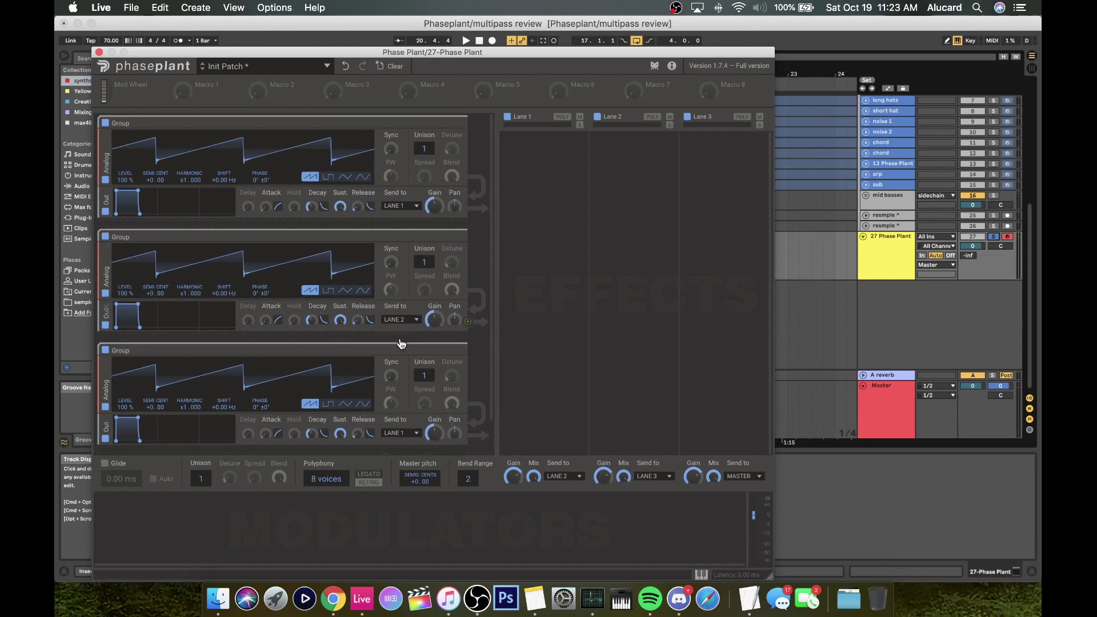
left_click(400, 432)
left_click(403, 466)
- Send the outputs of Lane 1 and Lane 2 directly to Master, keeping Lane 3 on Master
left_click(558, 476)
left_click(563, 482)
left_click(658, 479)
left_click(657, 484)
left_click(741, 475)
left_click(740, 476)
scroll(285, 222, "down", 2)
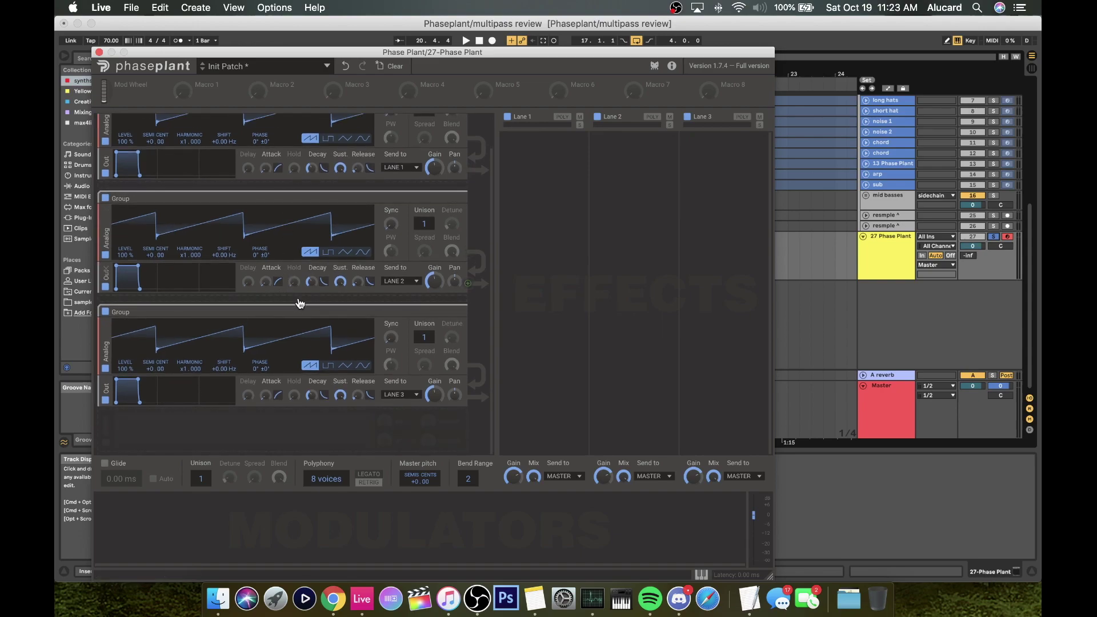
scroll(302, 300, "up", 2)
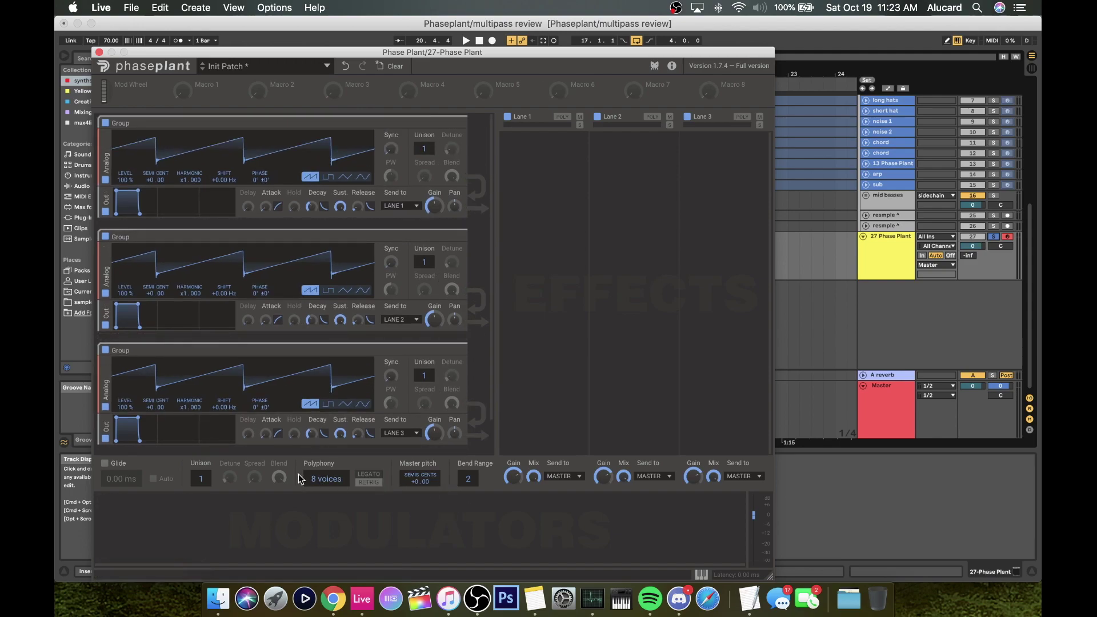
- Set the global unison to 7 voices and the unison of all three Analog generators to 7
left_click_drag(200, 479, 200, 460)
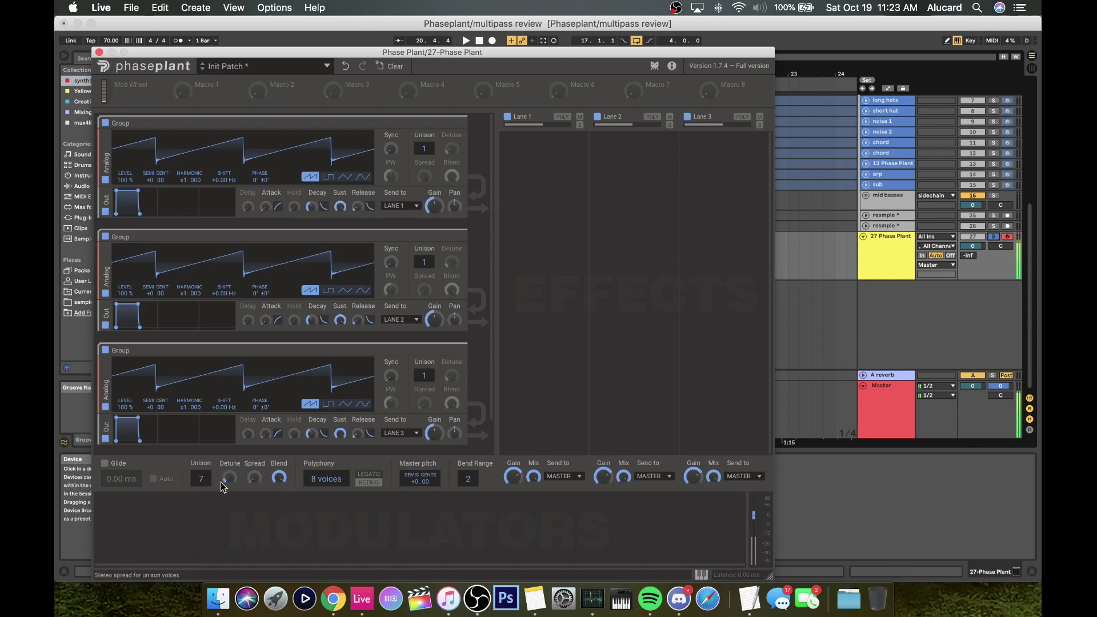
left_click_drag(424, 149, 424, 134)
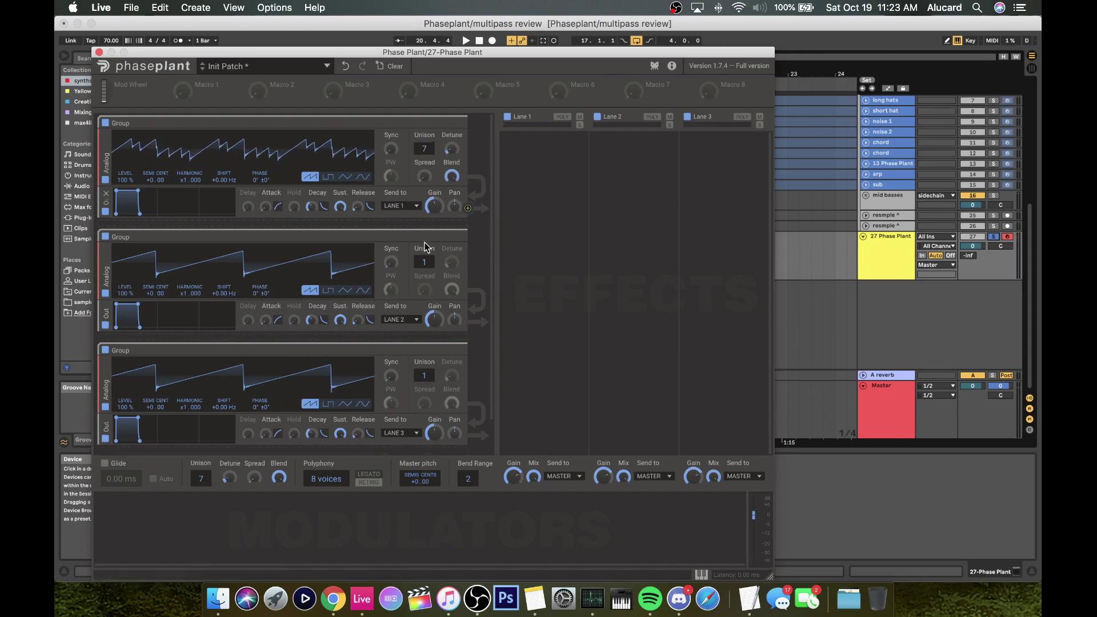
left_click_drag(424, 263, 424, 240)
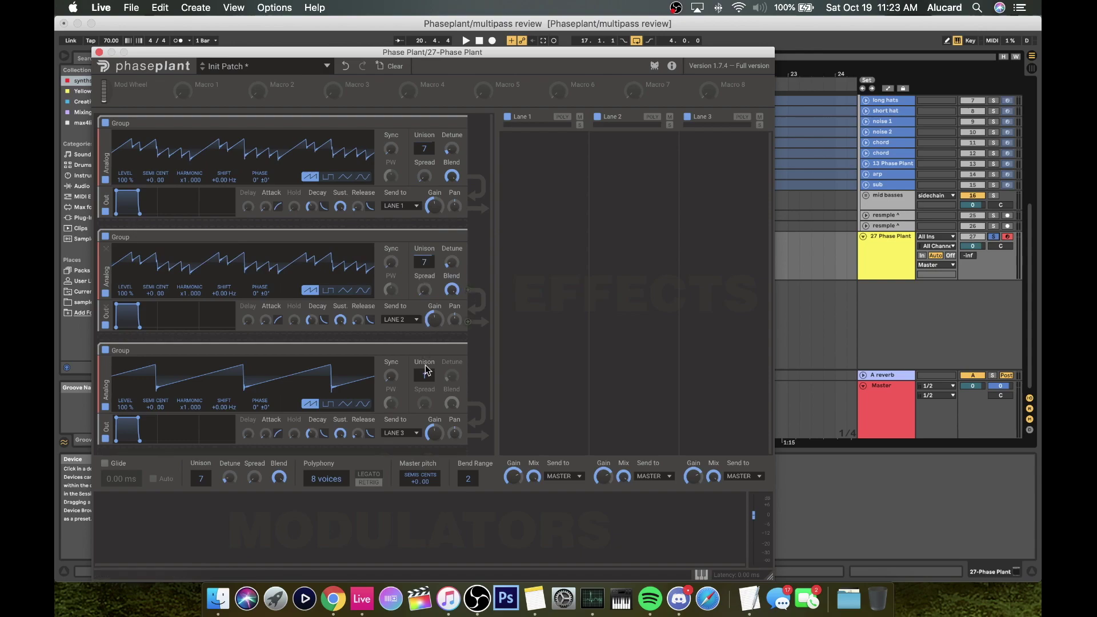
left_click_drag(424, 375, 424, 358)
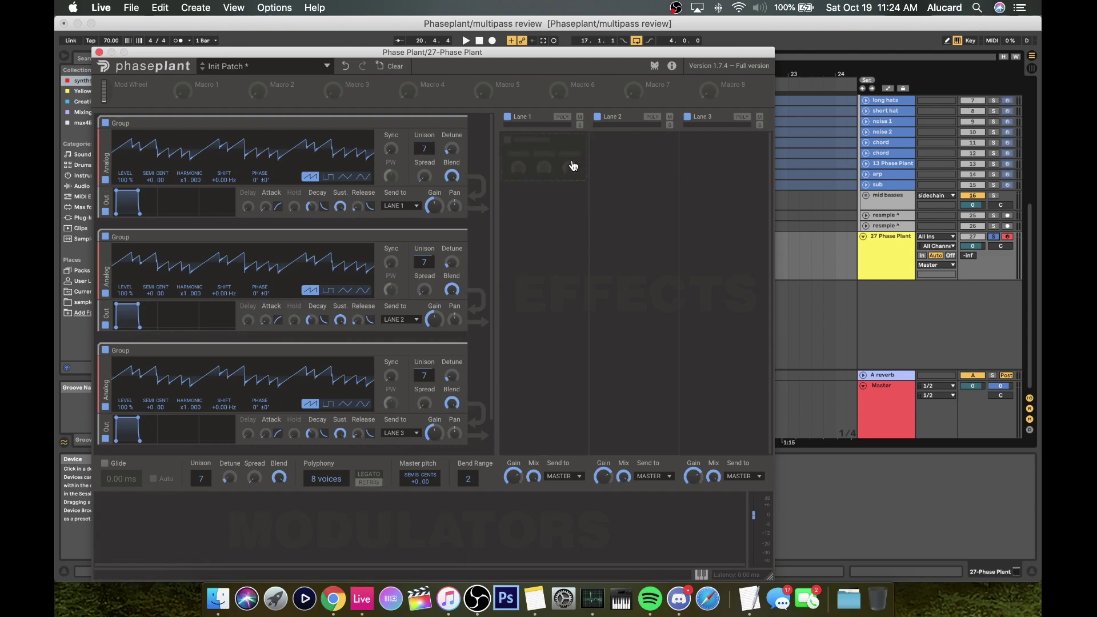
- Load the Sleep Walker preset from the Bass Hard factory presets and close the preset browser
left_click(221, 66)
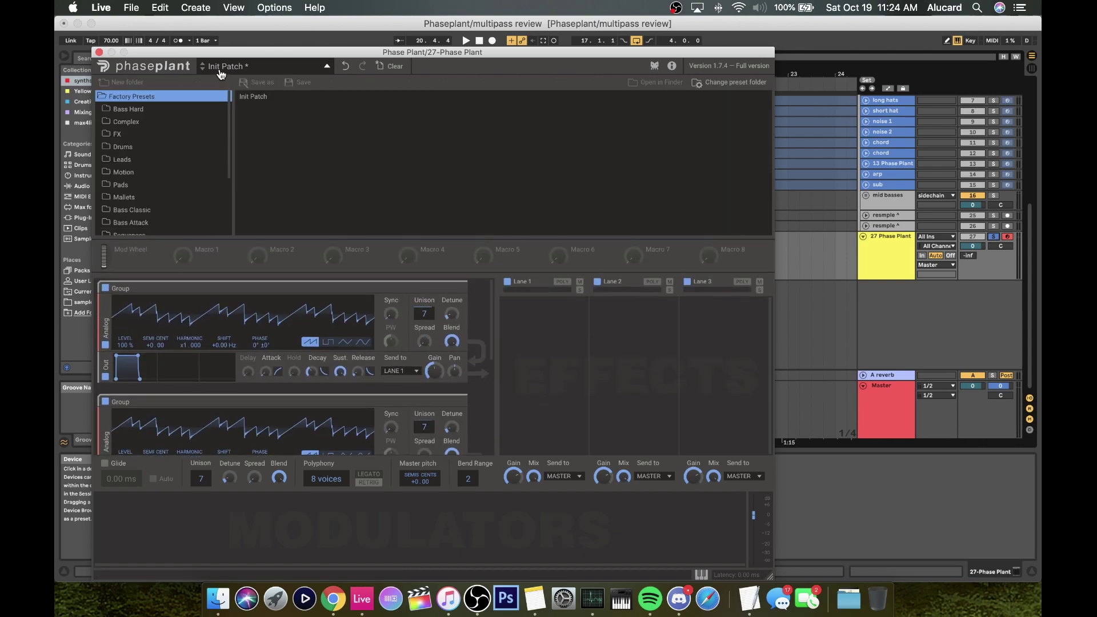
left_click(132, 109)
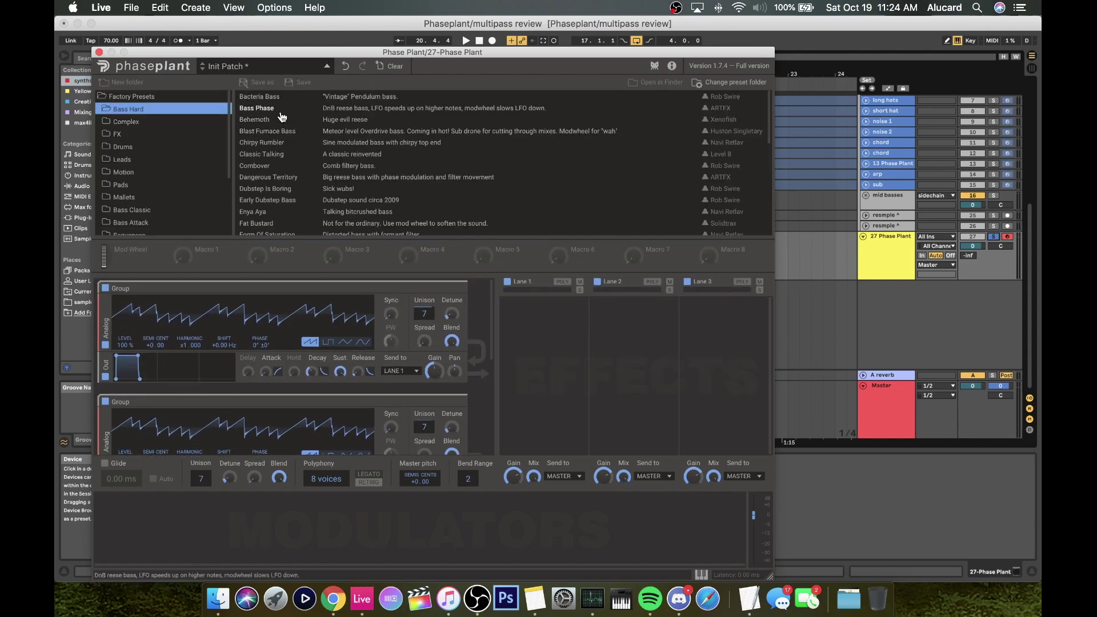
scroll(280, 137, "down", 10)
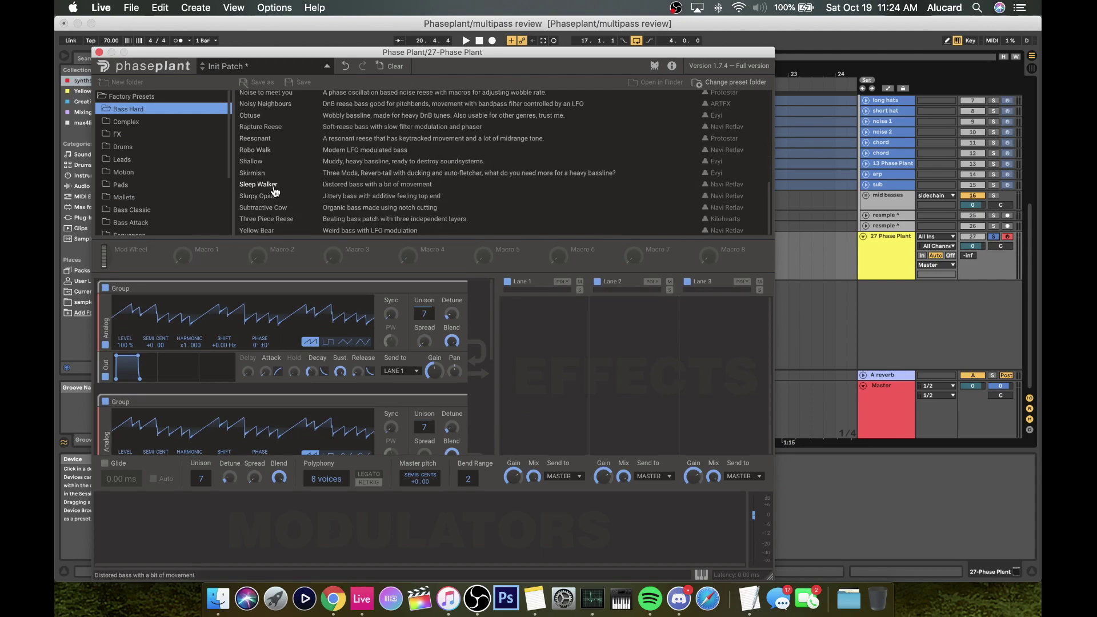
left_click(275, 184)
scroll(218, 411, "down", 5)
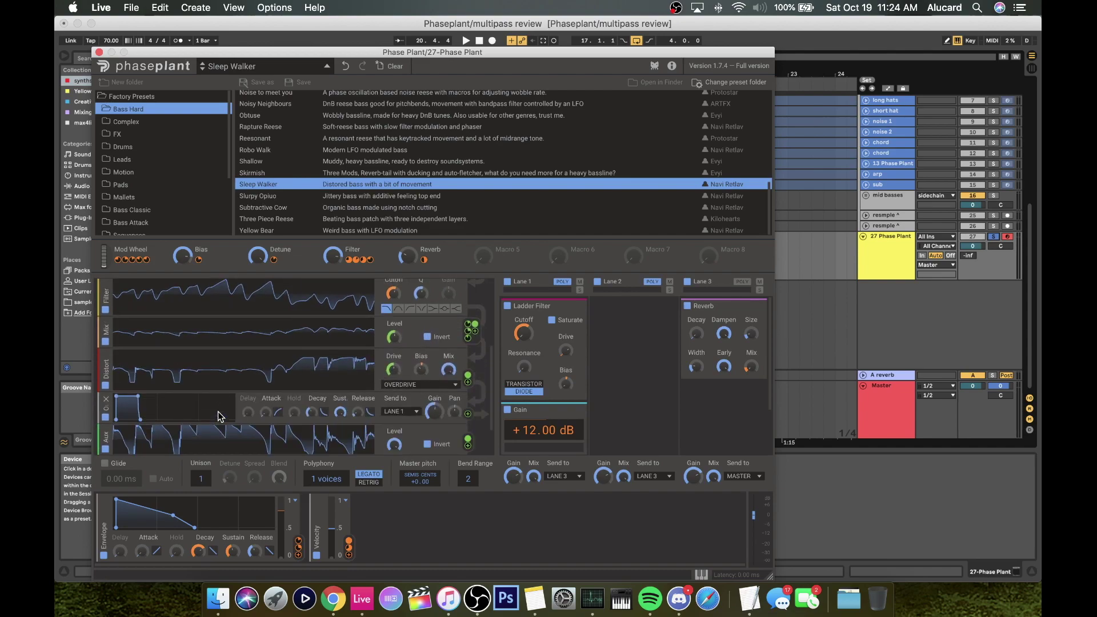
left_click(336, 67)
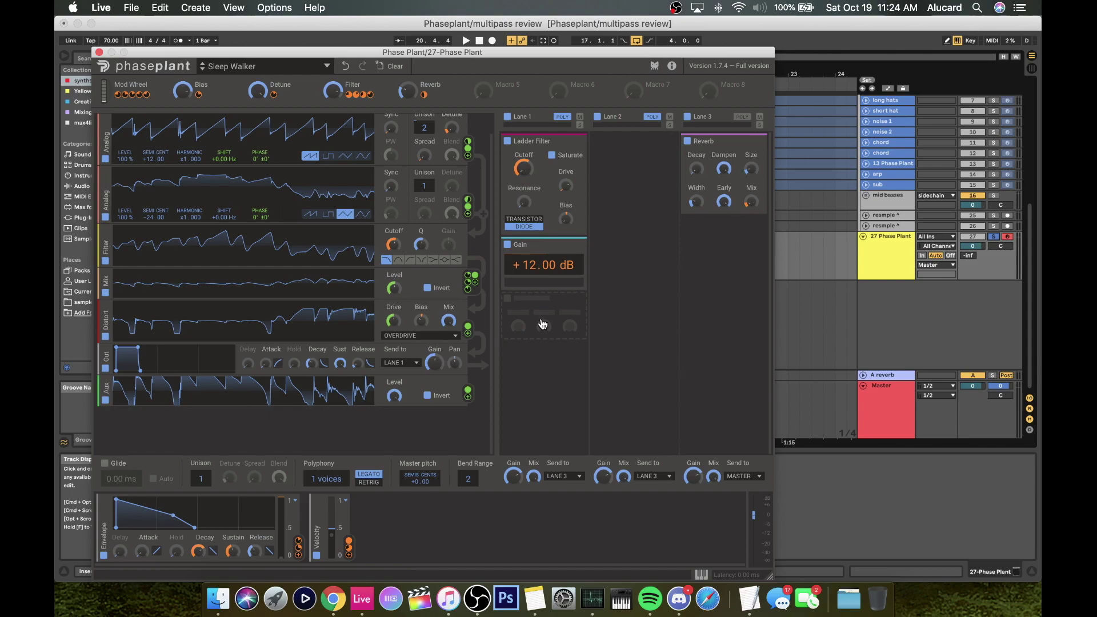
- Look through the effects available for Lane 1 and add an LFO beside the Velocity modulator
left_click(543, 324)
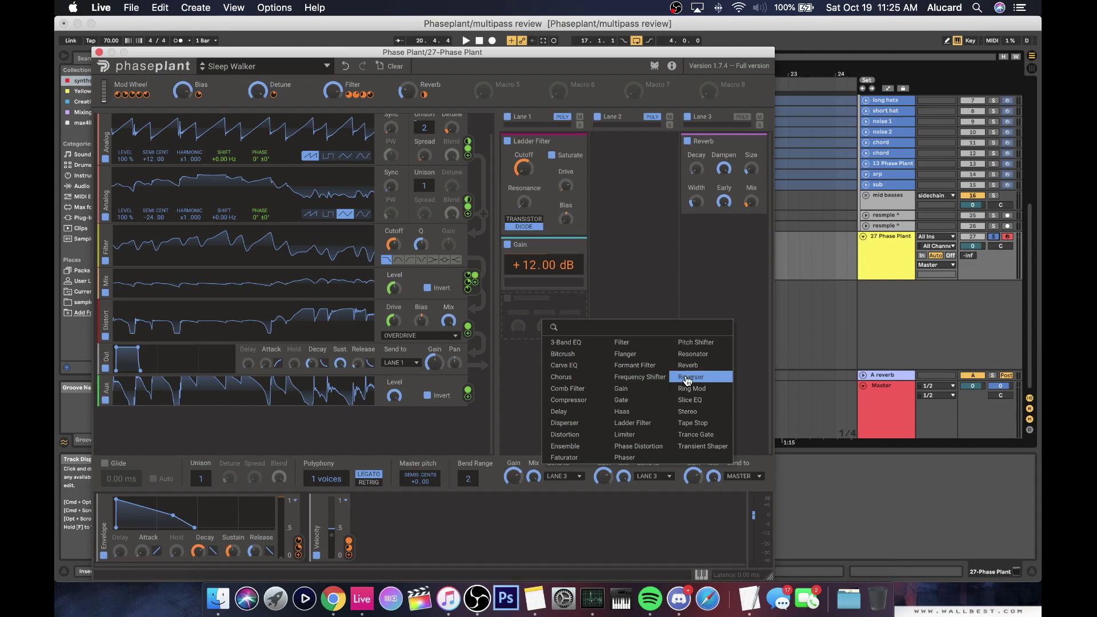
left_click(511, 362)
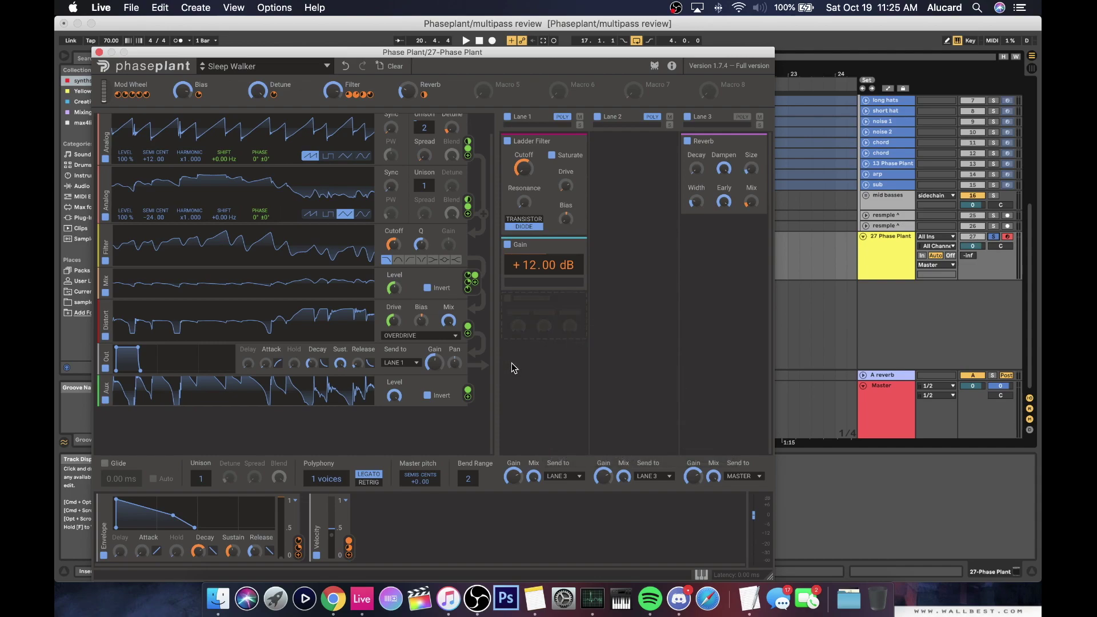
left_click(400, 508)
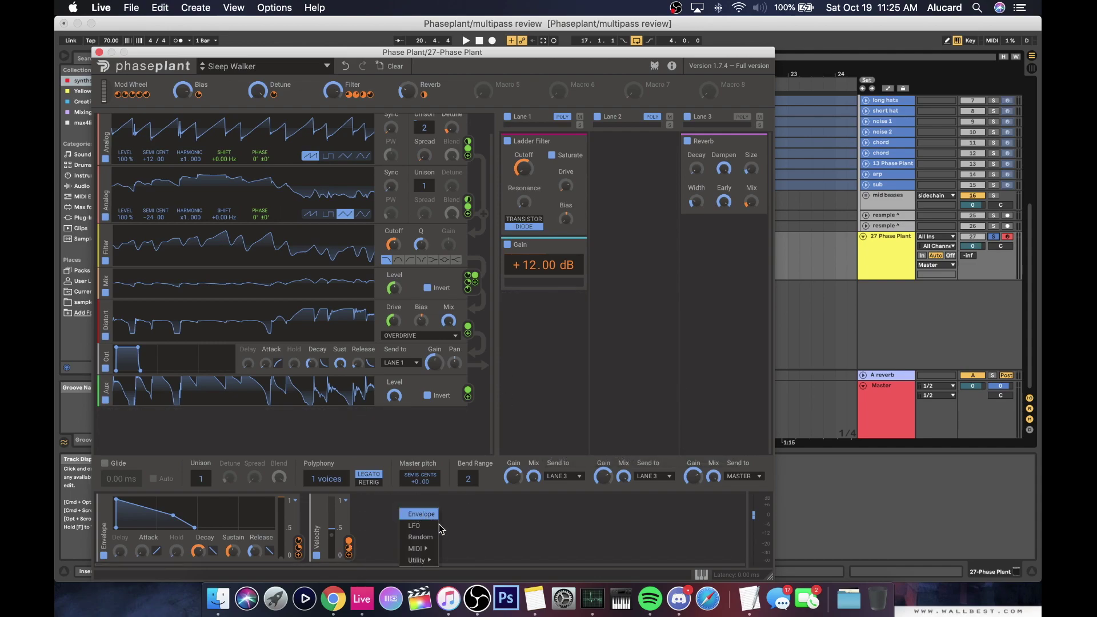
left_click(297, 511)
left_click(383, 519)
mouse_move(415, 564)
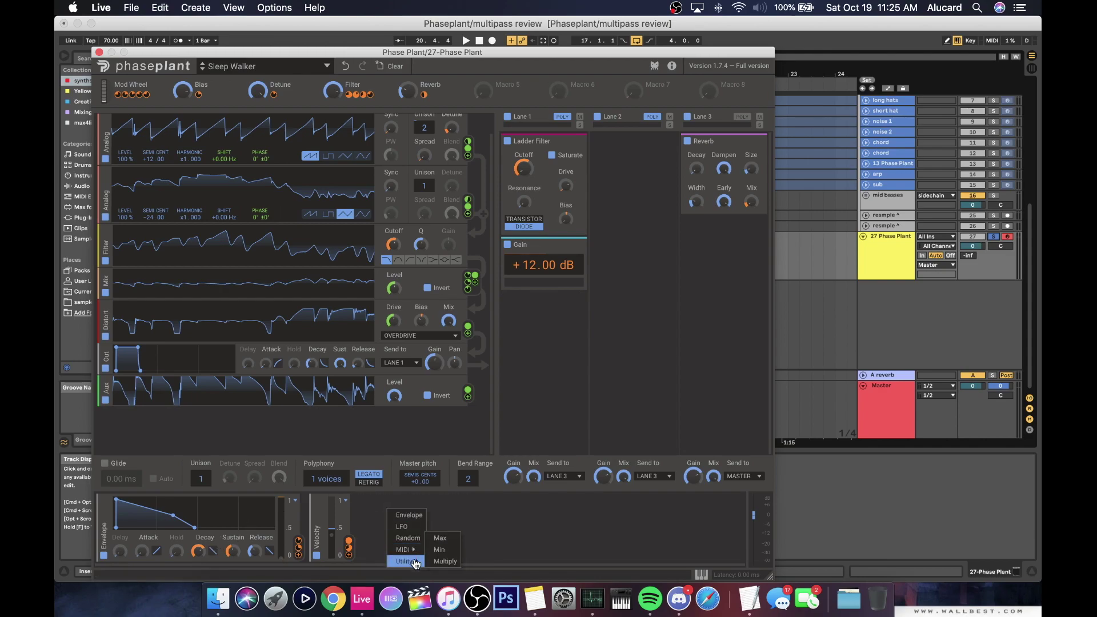
left_click(402, 526)
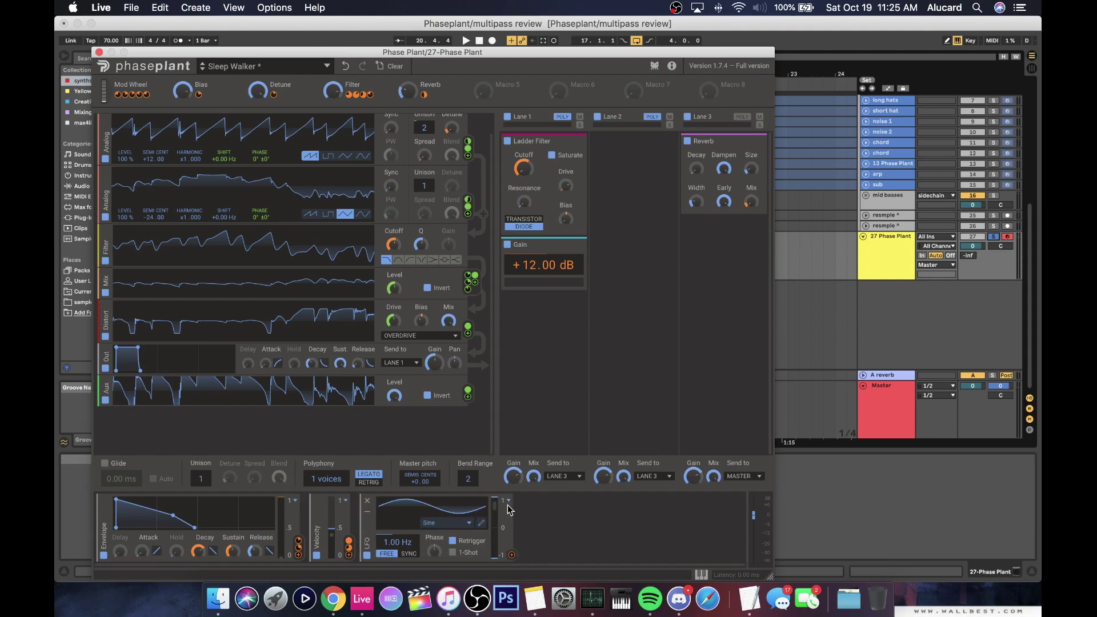
- Reshape the LFO curve with extra nodes at 3/8, 4/8 and 5/8, raising the 6/8 node to about 50%
left_click(481, 522)
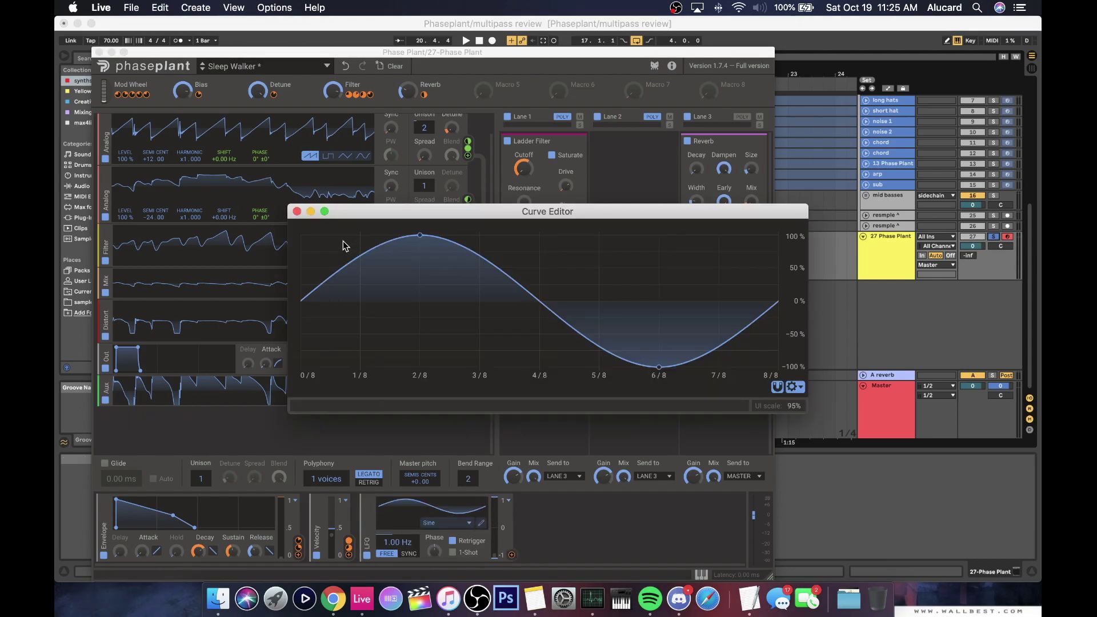
left_click_drag(451, 245, 523, 246)
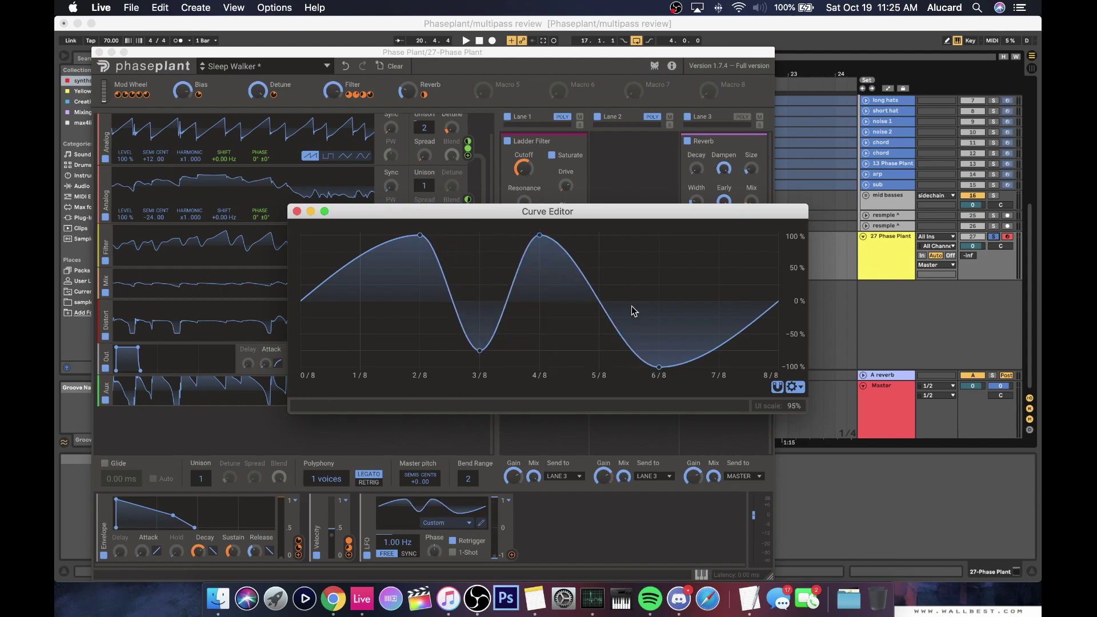
left_click_drag(660, 365, 660, 266)
left_click_drag(599, 249, 619, 372)
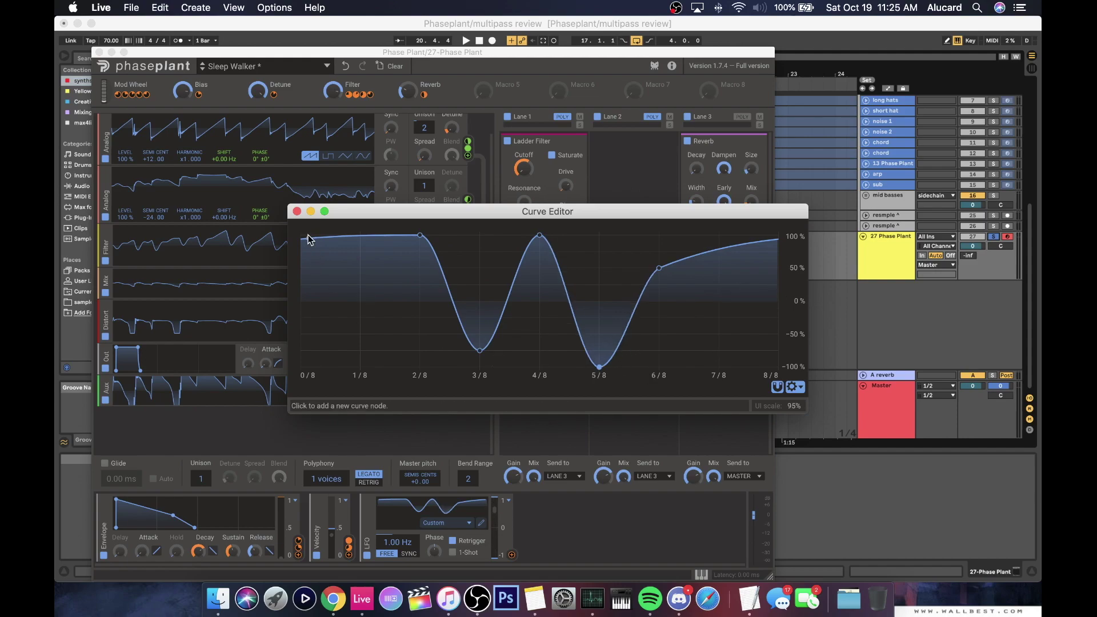
left_click(296, 212)
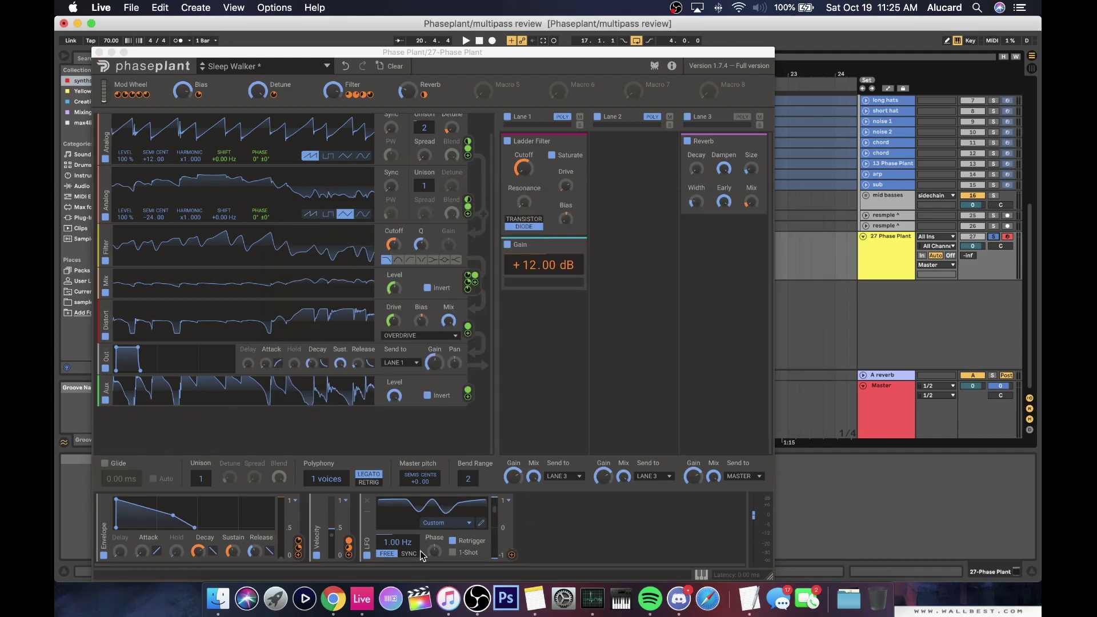
left_click(481, 522)
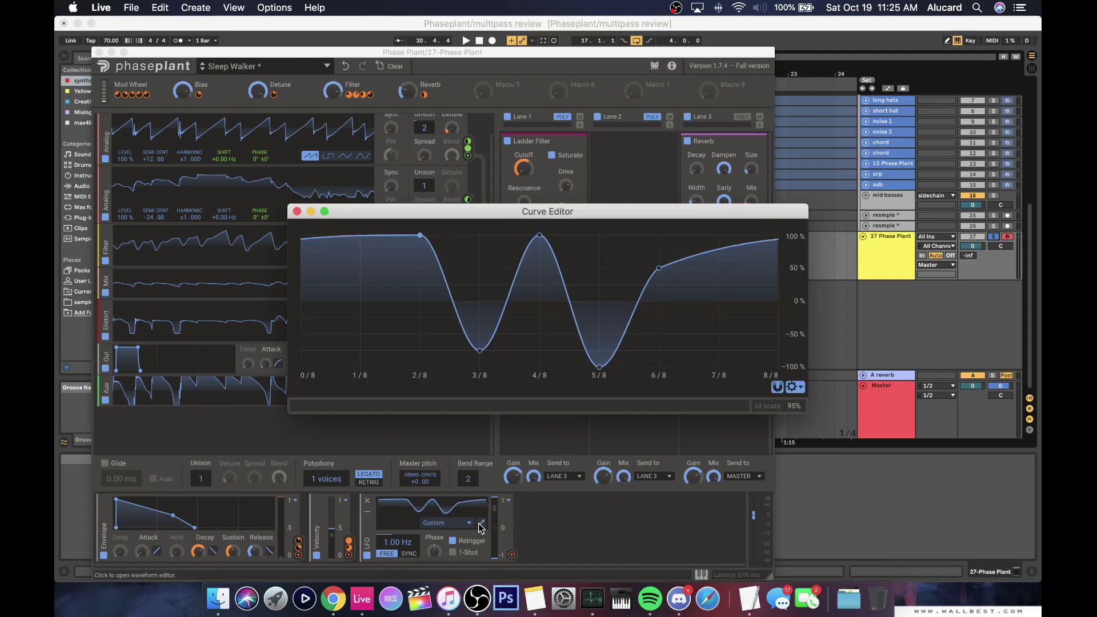
left_click(297, 211)
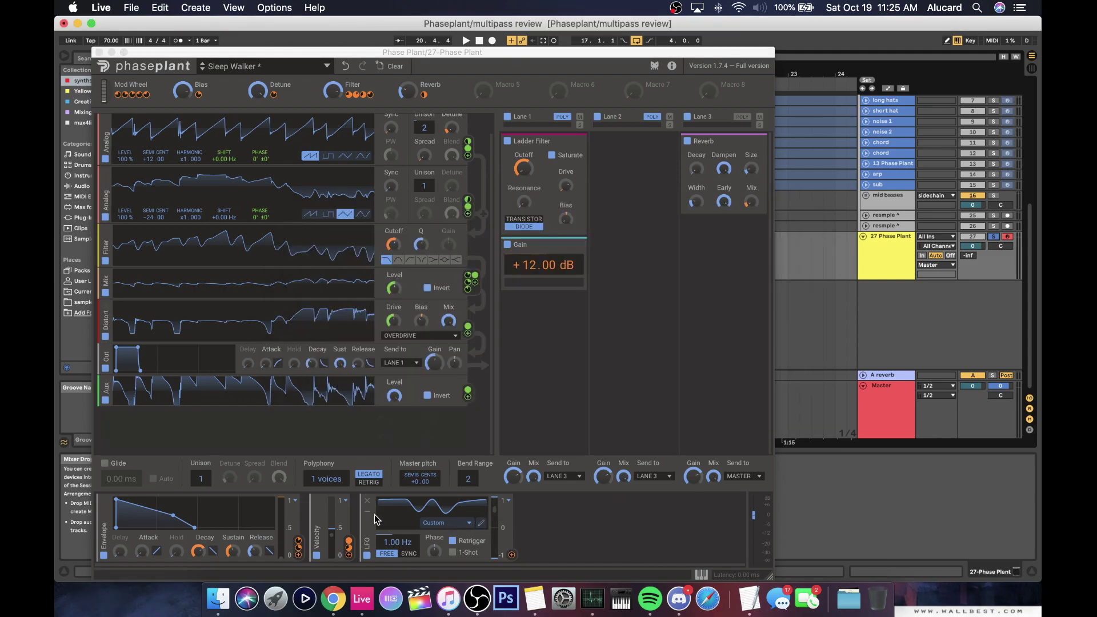
- Try to assign the LFO output in the effects area, and move the Mod Wheel to alter the patch
left_click_drag(512, 555, 620, 334)
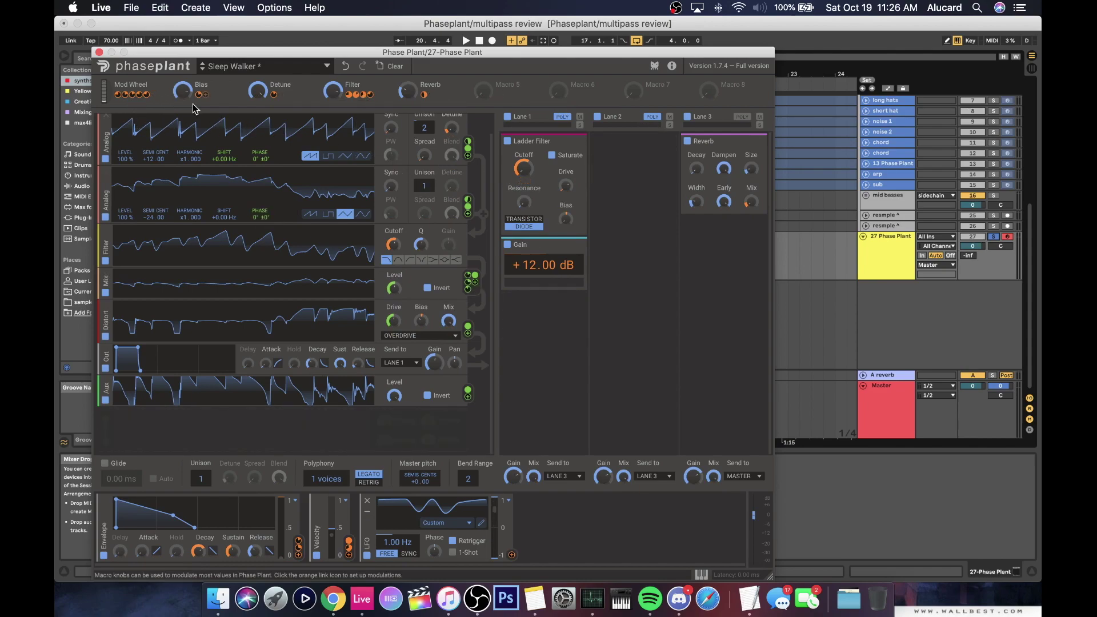
left_click_drag(104, 97, 126, 177)
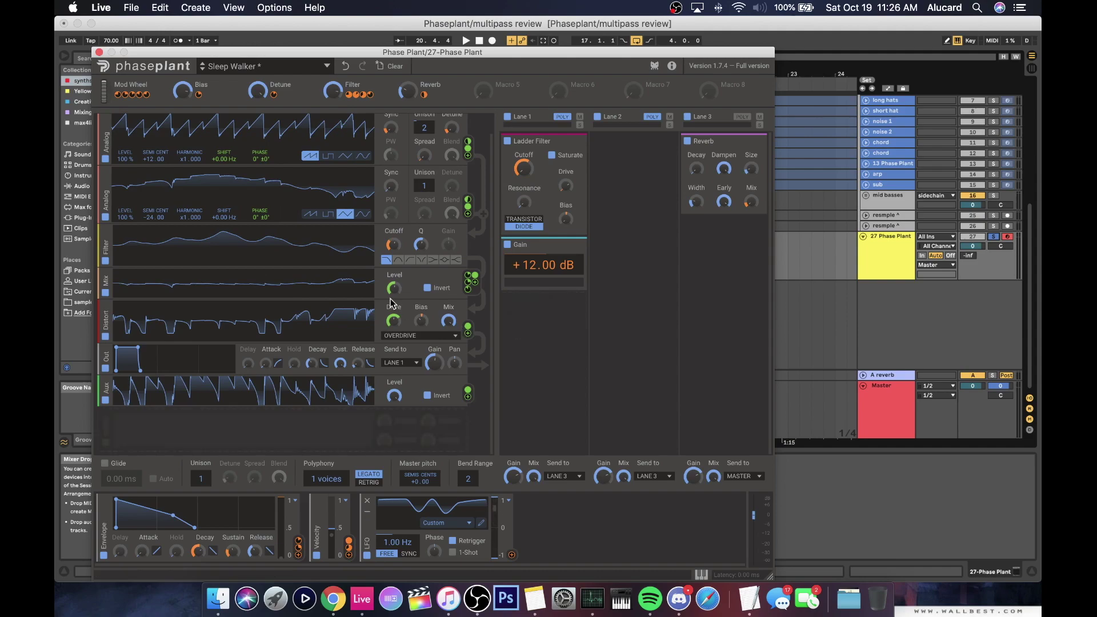
- Try a Filter beneath Gain in Lane 1 with each of its filter types, and remove it
left_click(555, 310)
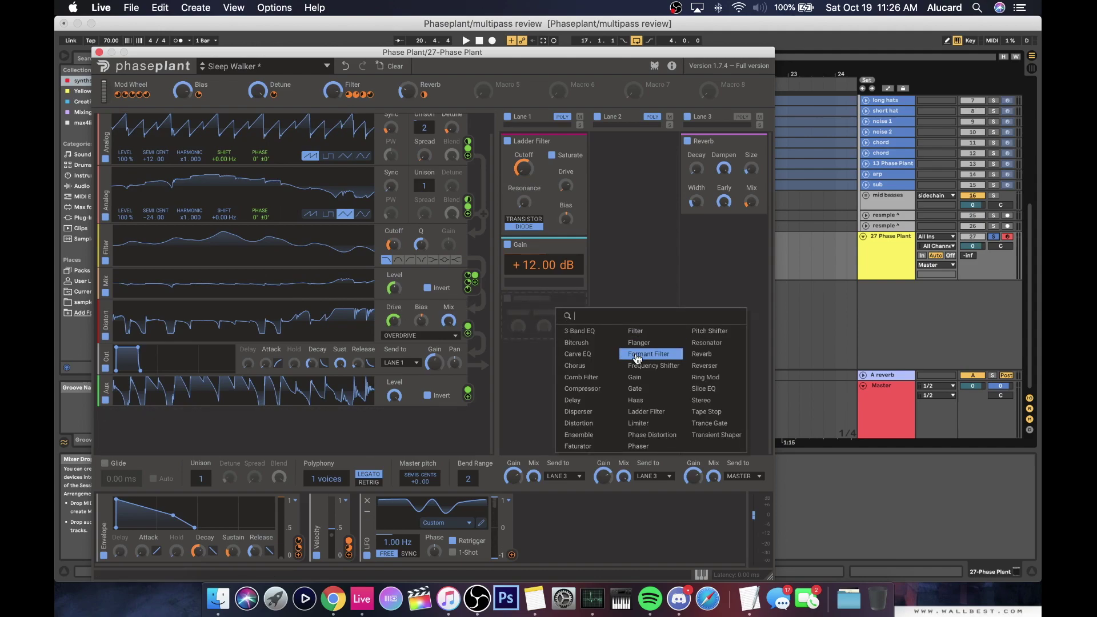
left_click(638, 333)
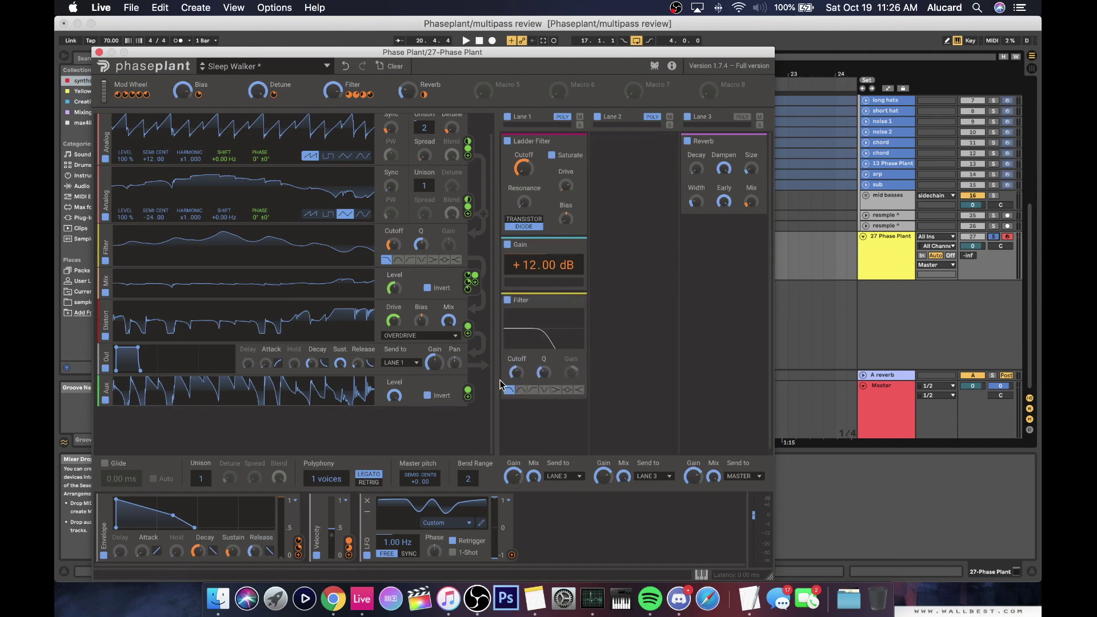
left_click(520, 389)
left_click(532, 390)
left_click(543, 390)
left_click(555, 390)
left_click(566, 391)
left_click(578, 390)
left_click(581, 301)
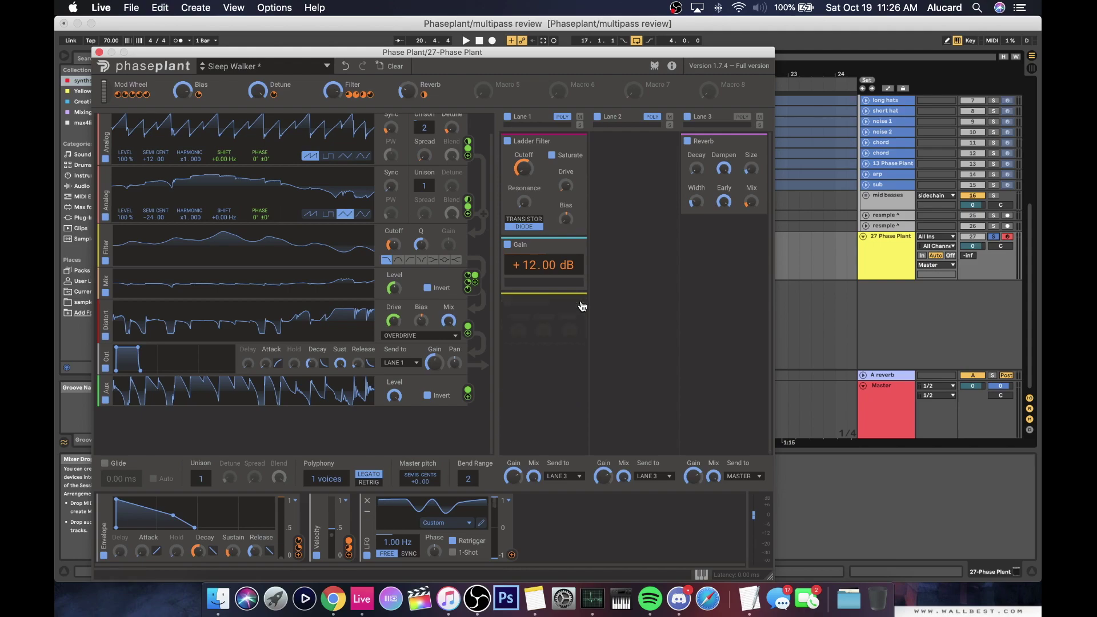
- Try a Formant Filter beneath Gain in Lane 1, shift its vowel point, and remove the effect
left_click(558, 331)
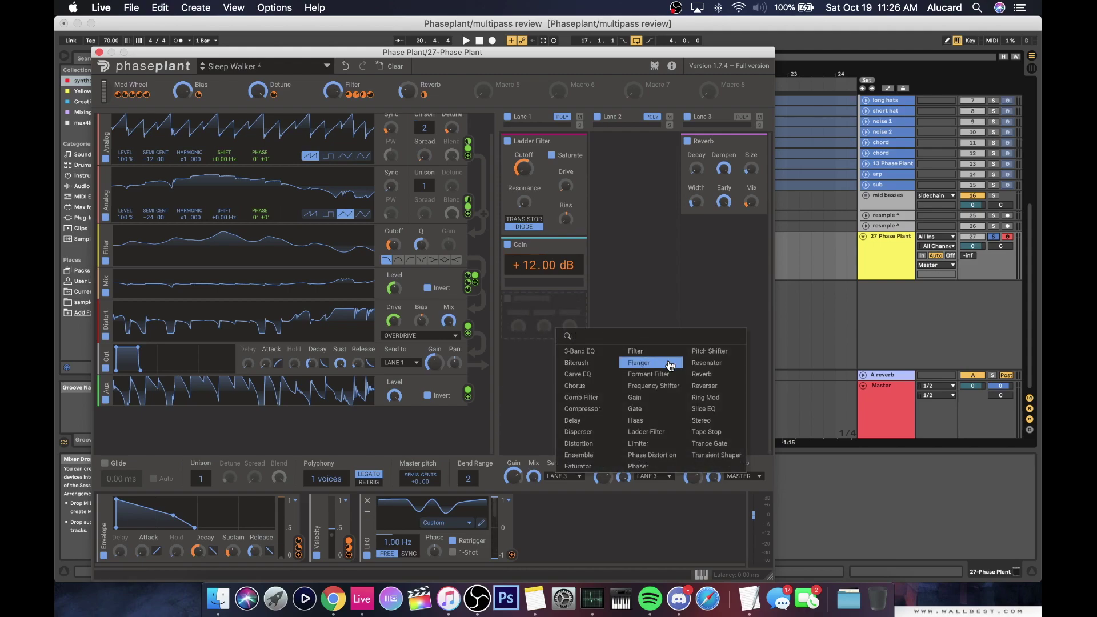
left_click(651, 375)
left_click_drag(544, 349, 532, 330)
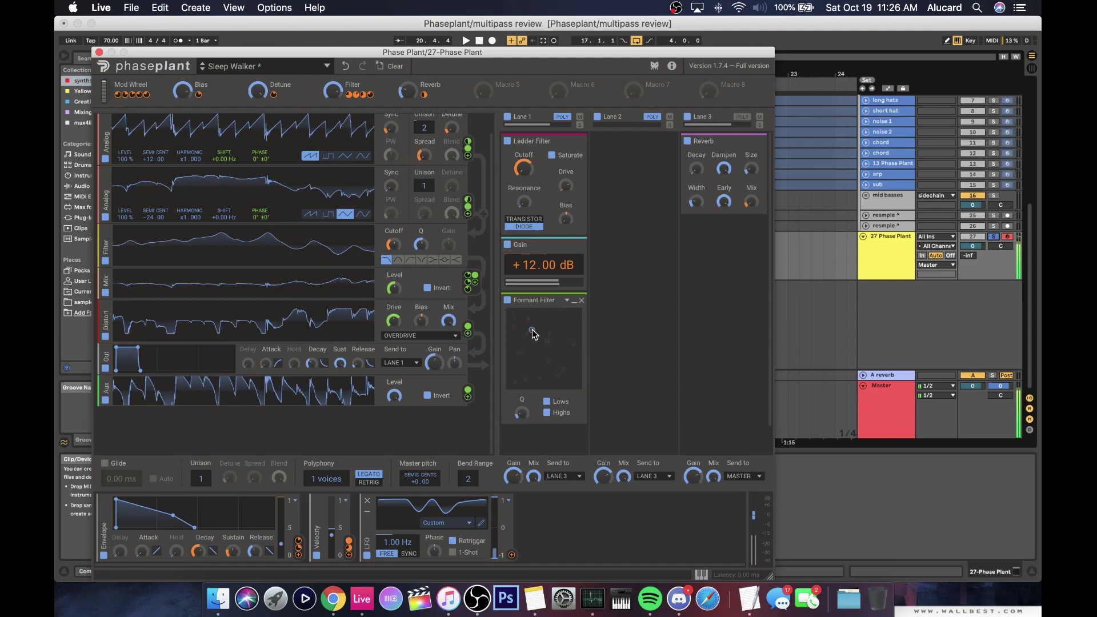
left_click(581, 301)
- Try a Bitcrush beneath Gain in Lane 1, setting its rate to 10.7 kHz and varying Quantize and Dither, and remove it
left_click(557, 312)
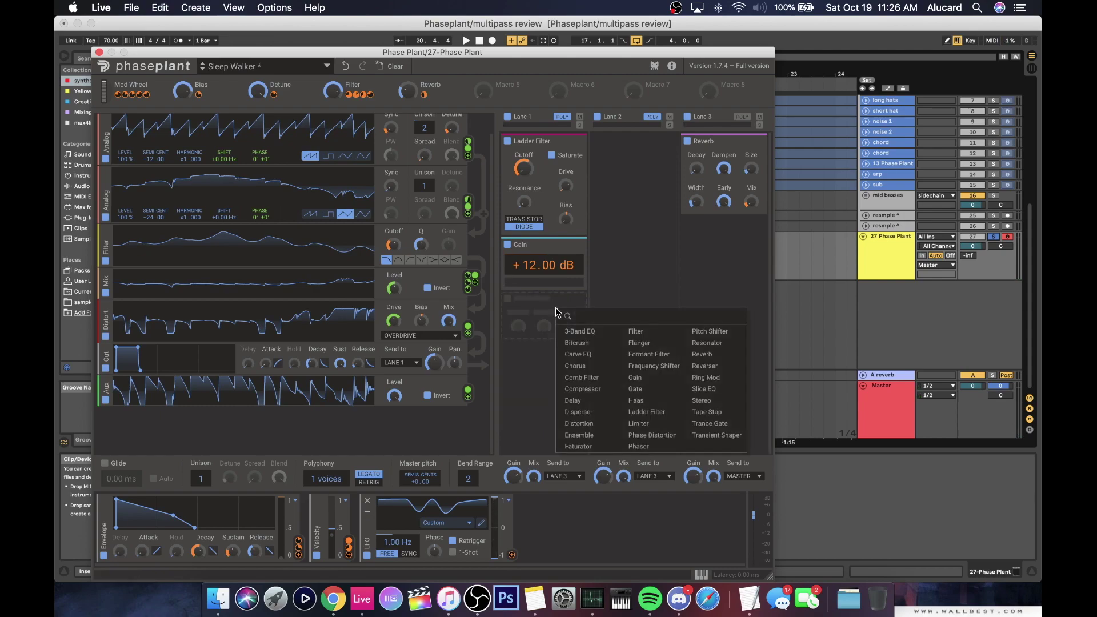
left_click(609, 346)
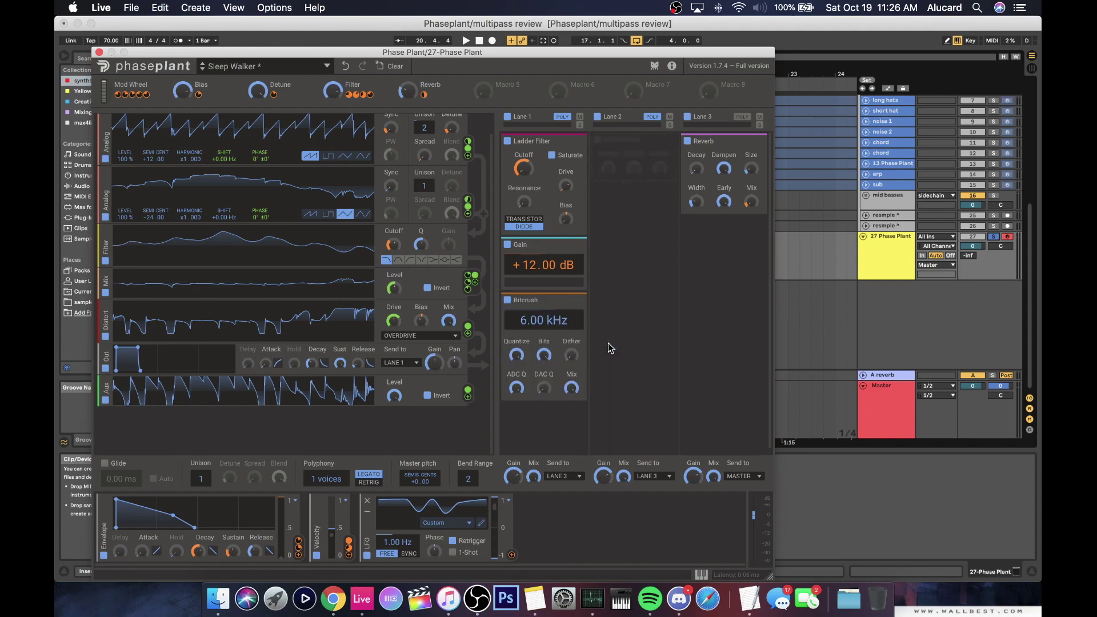
left_click_drag(542, 320, 545, 343)
left_click(516, 355)
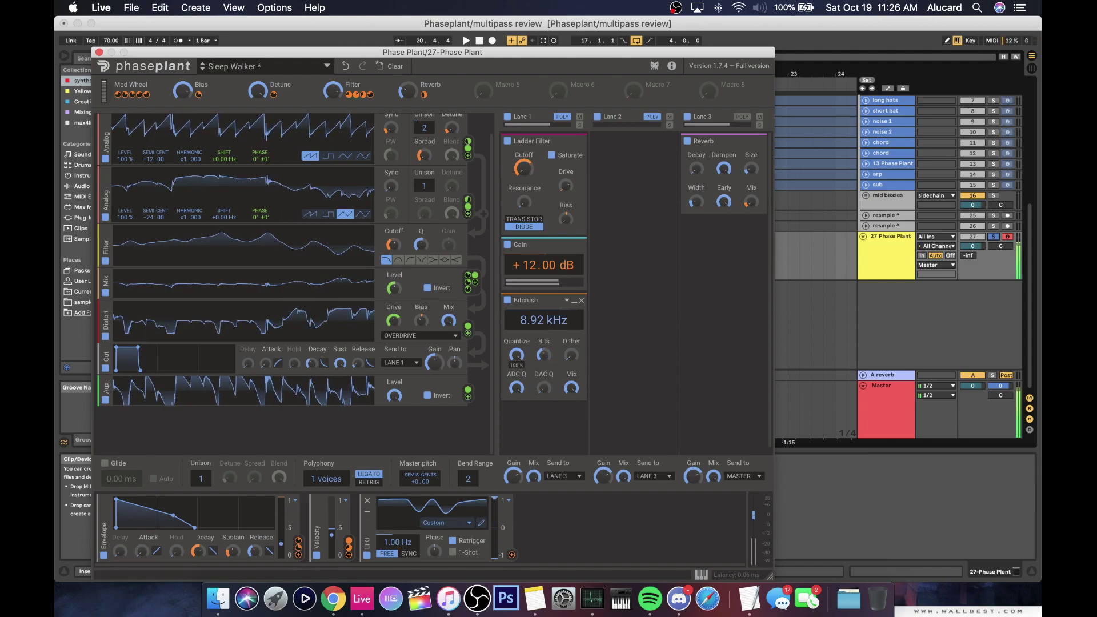
left_click(571, 355)
left_click_drag(571, 355, 577, 357)
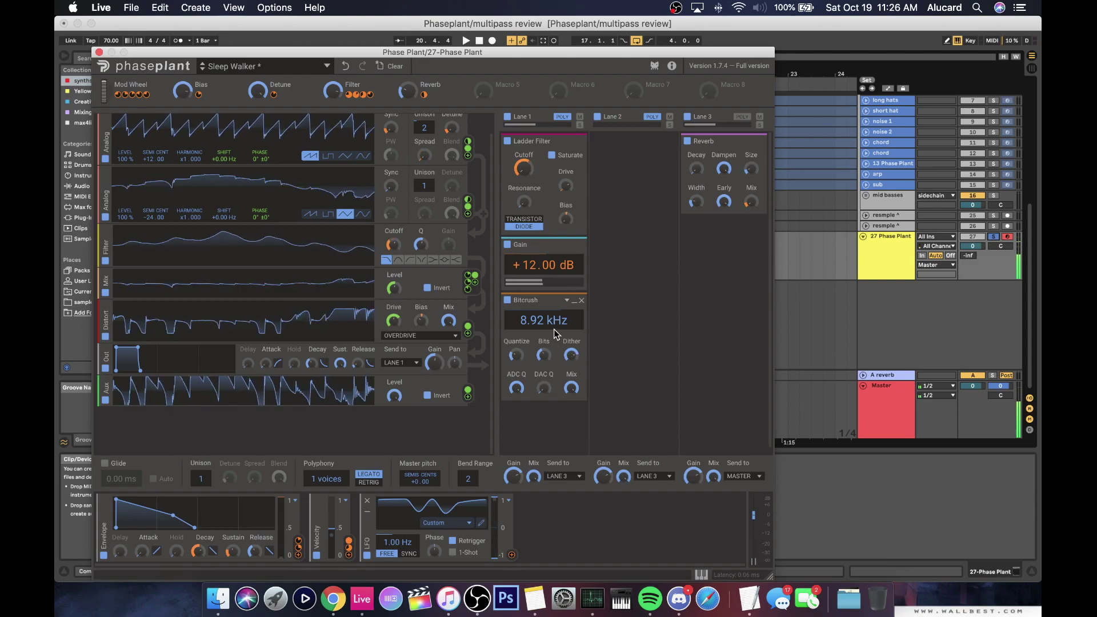
mouse_move(555, 326)
left_mouse_down()
mouse_move(555, 366)
mouse_move(560, 324)
left_mouse_up()
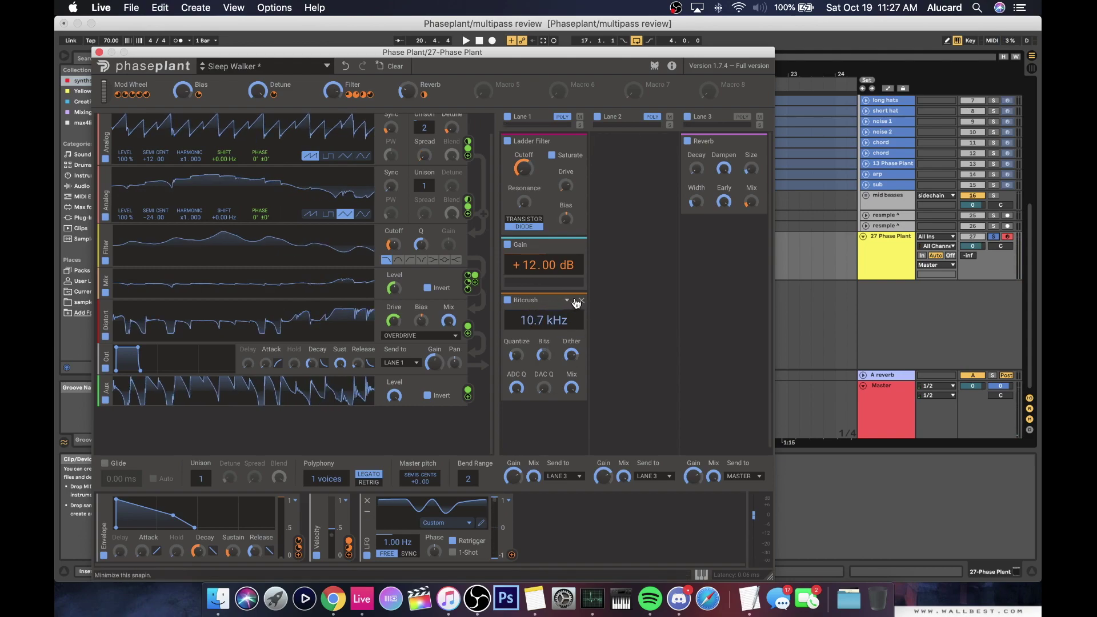
left_click(582, 300)
left_click(560, 310)
left_click(502, 415)
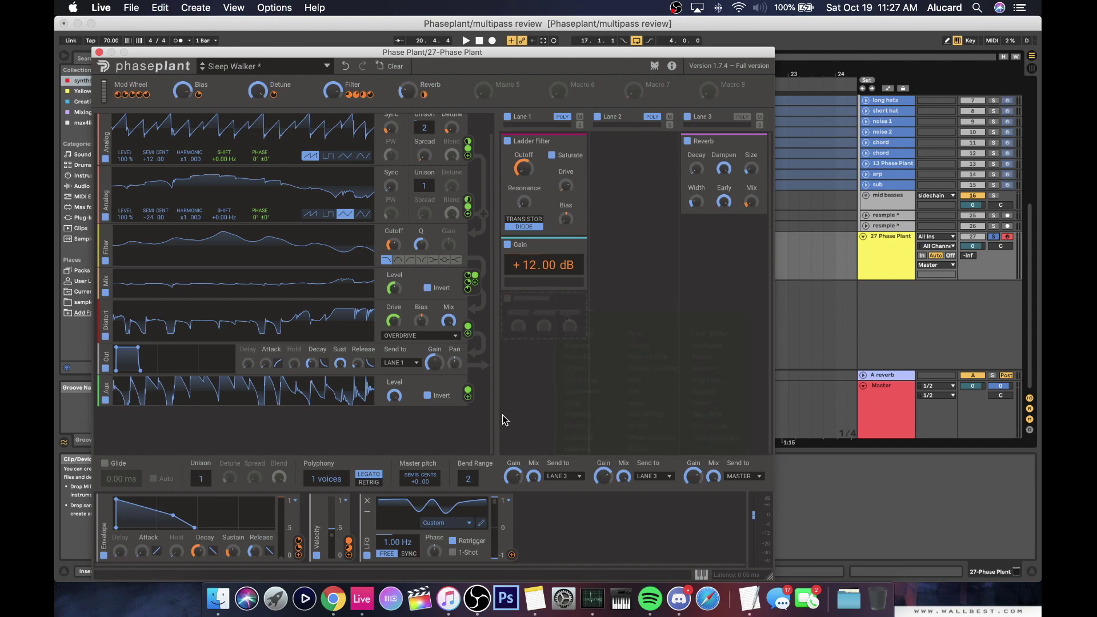
left_click(534, 323)
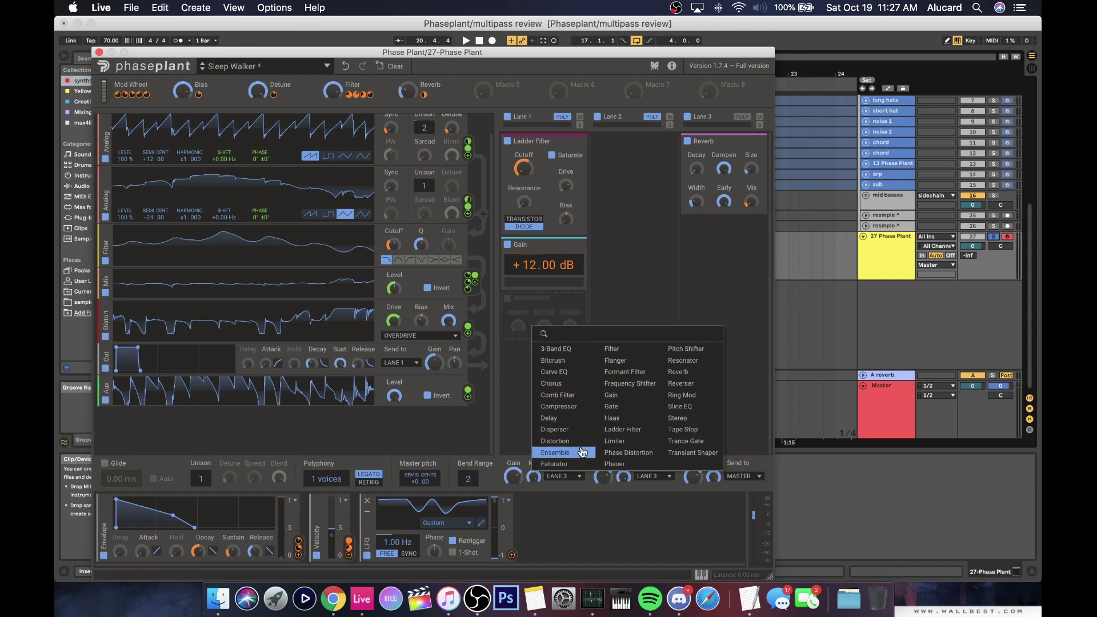
left_click(656, 282)
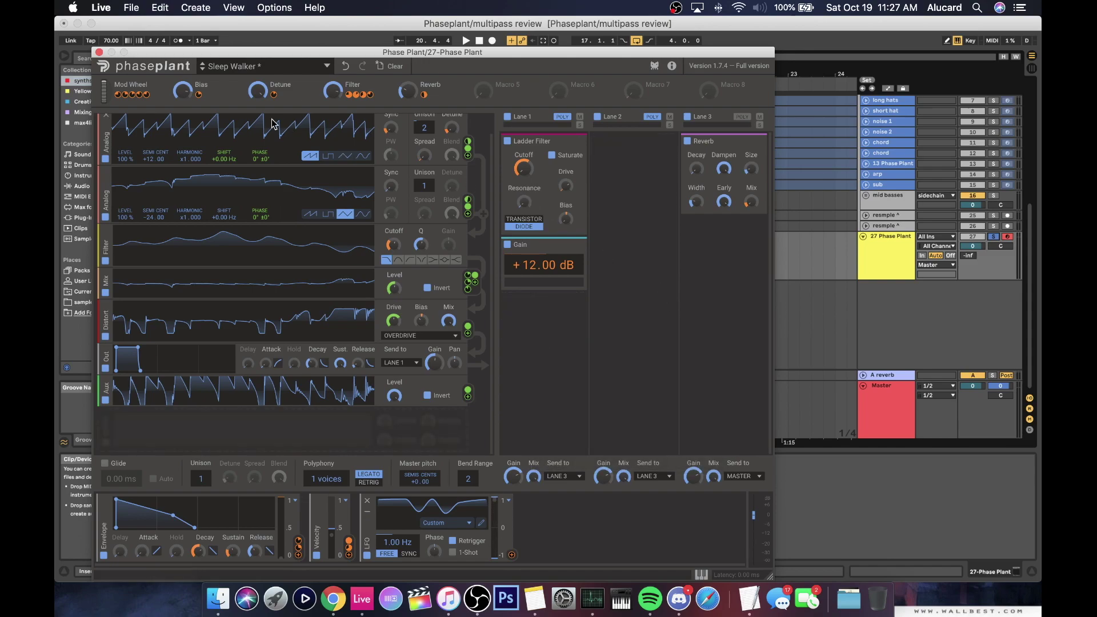
scroll(244, 155, "up", 2)
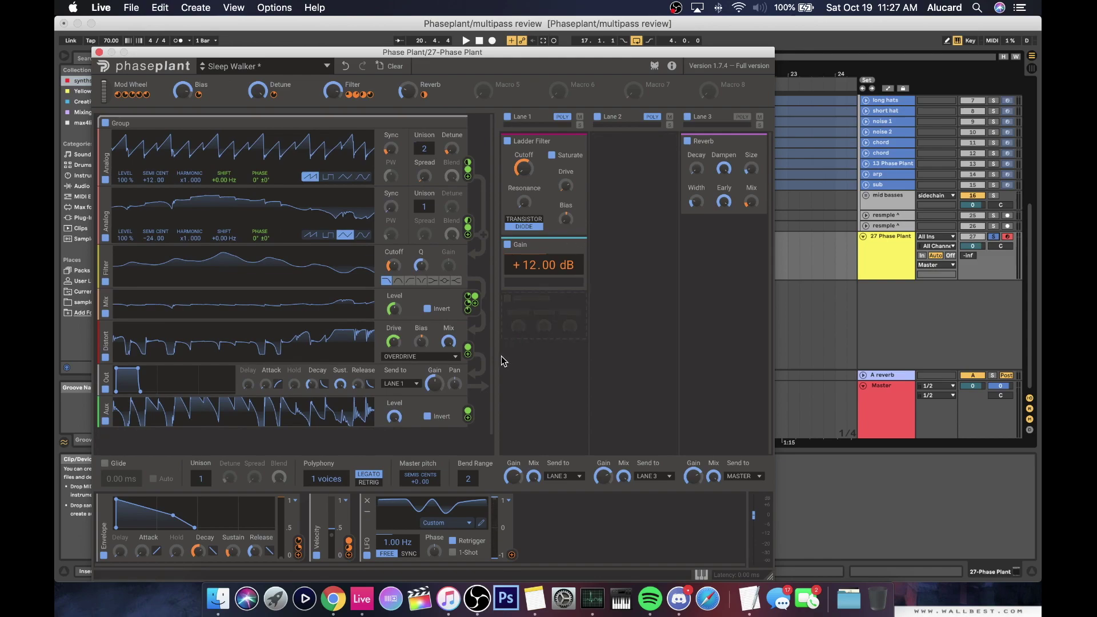
- Add a Filter beneath Gain in Lane 1, show its settings panel, and randomize its patch
left_click(535, 320)
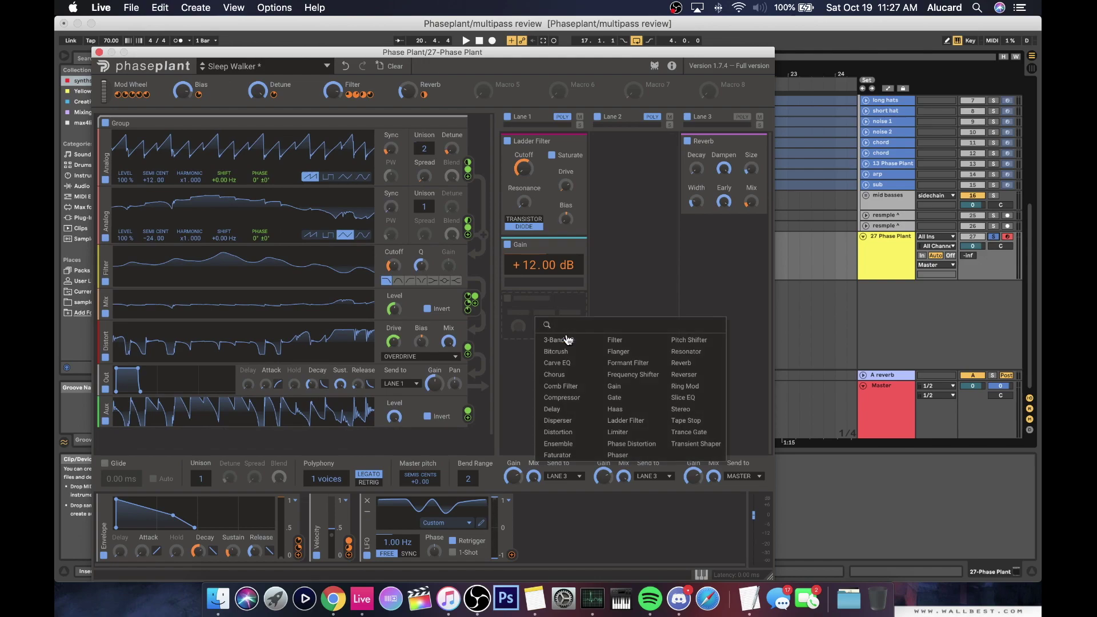
left_click(618, 341)
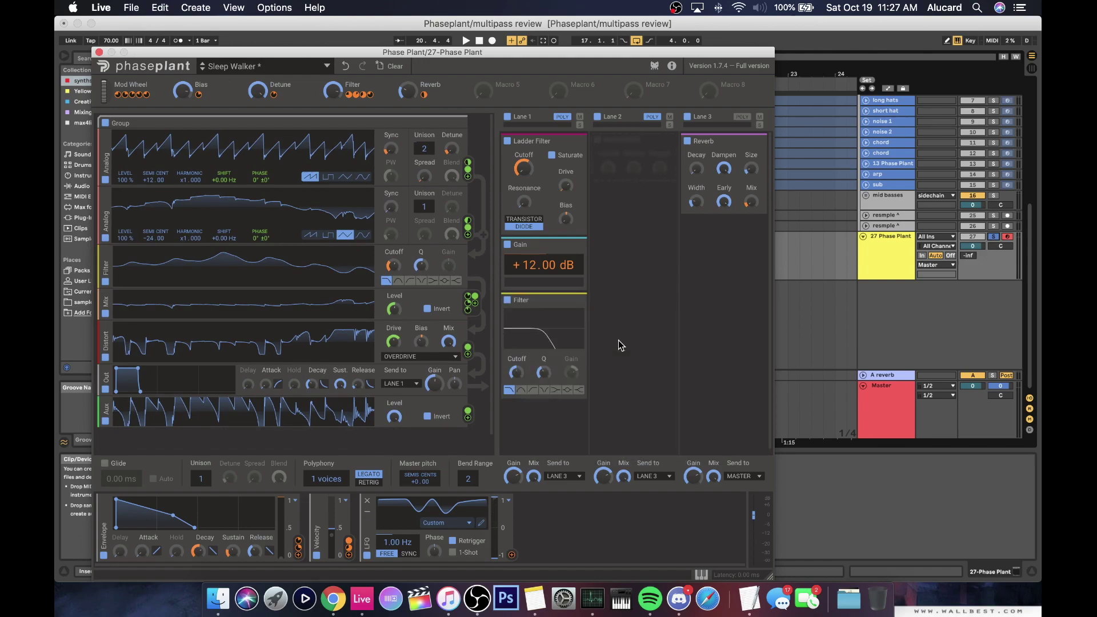
left_click(564, 303)
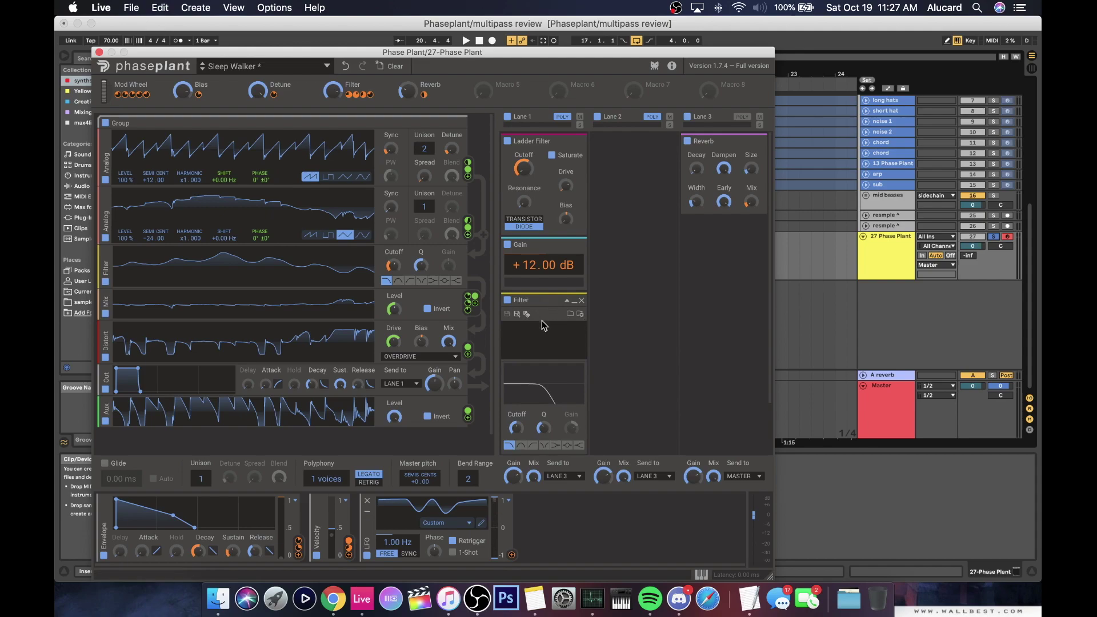
left_click(525, 314)
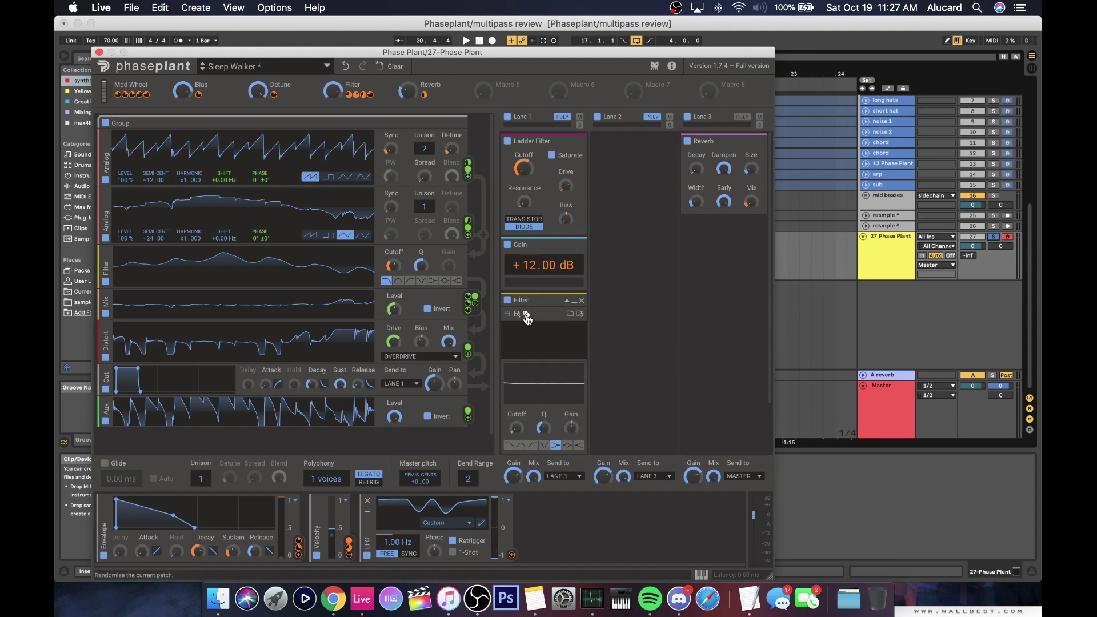
- Look at the Filter's preset folder options, close the dialog and User Presets folder, and remove the Filter
left_click(580, 316)
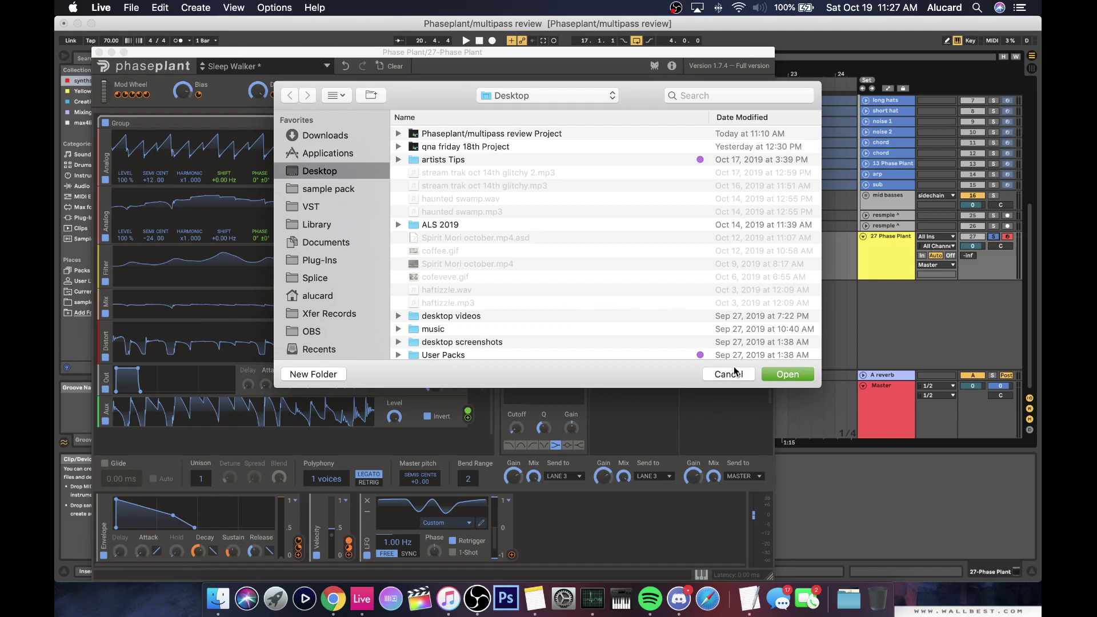
left_click(734, 372)
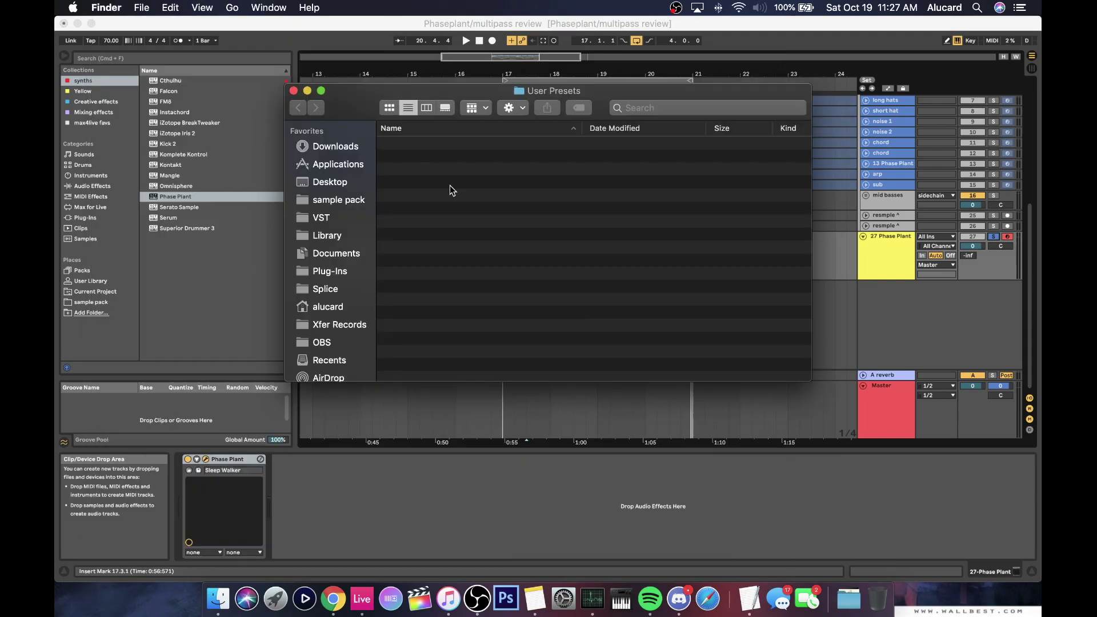
left_click(293, 90)
left_click(897, 258)
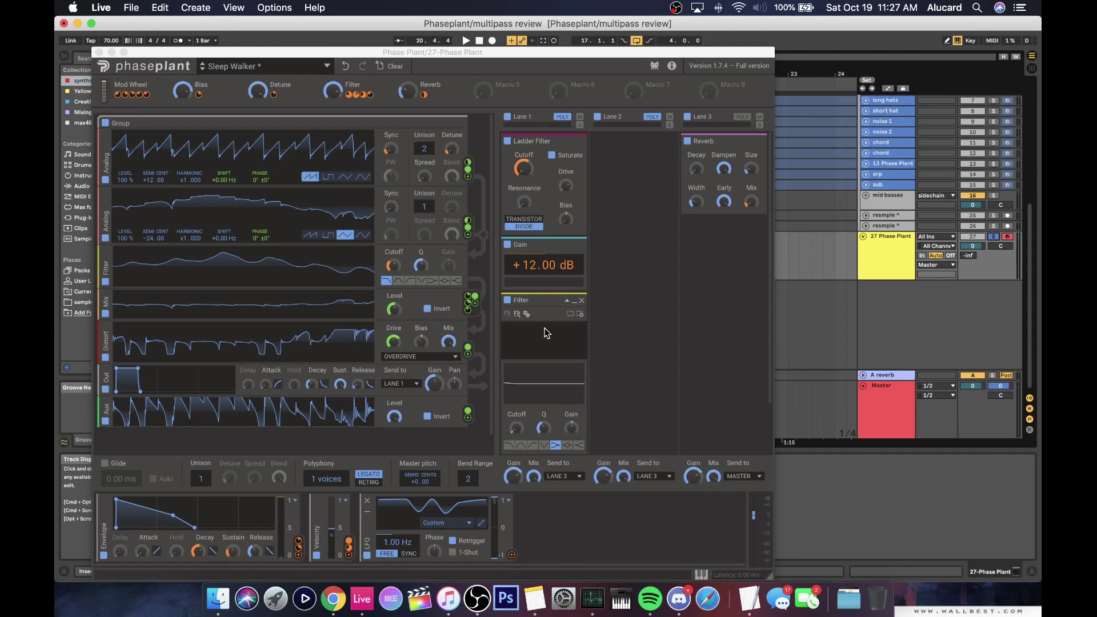
left_click(566, 301)
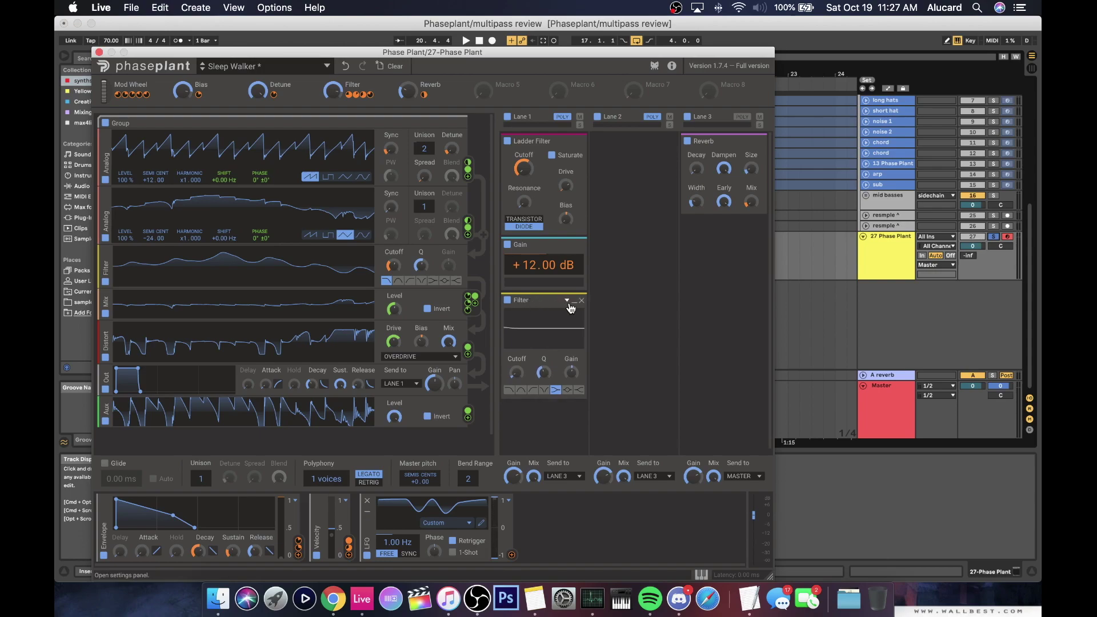
left_click(581, 301)
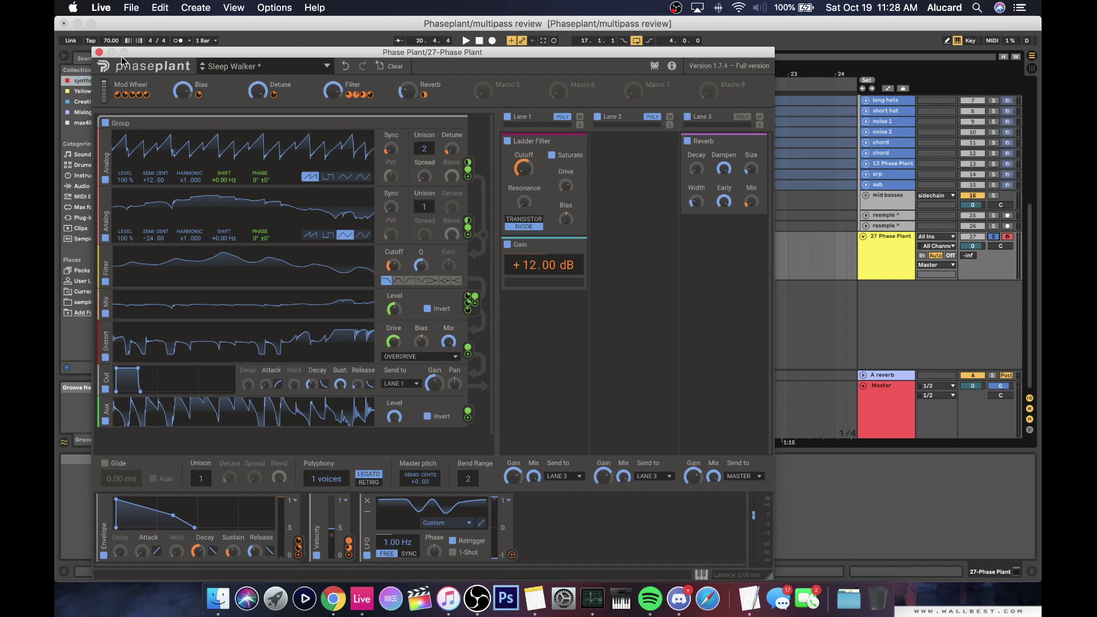
- Add a Sampler generator below the Aux module at the end of the generator list
scroll(476, 173, "down", 2)
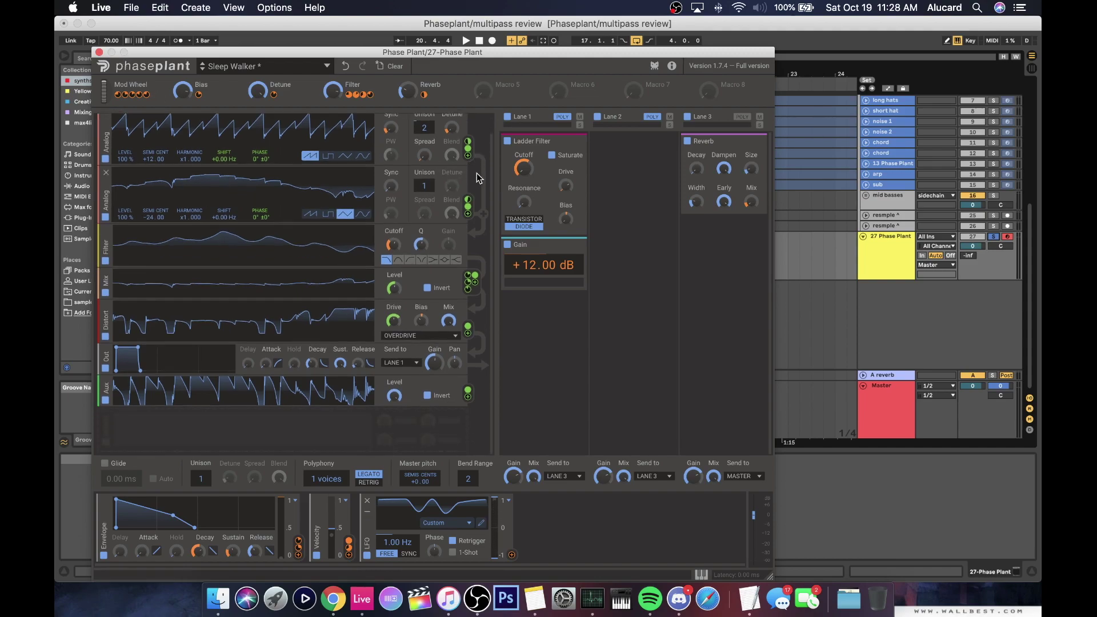
scroll(478, 177, "up", 2)
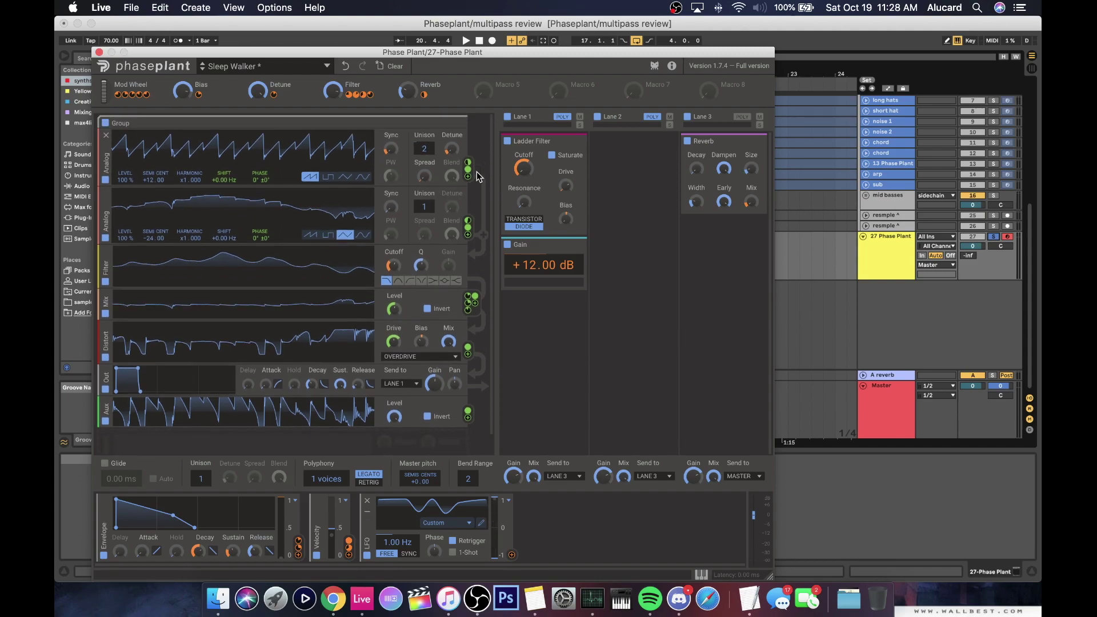
scroll(477, 176, "down", 2)
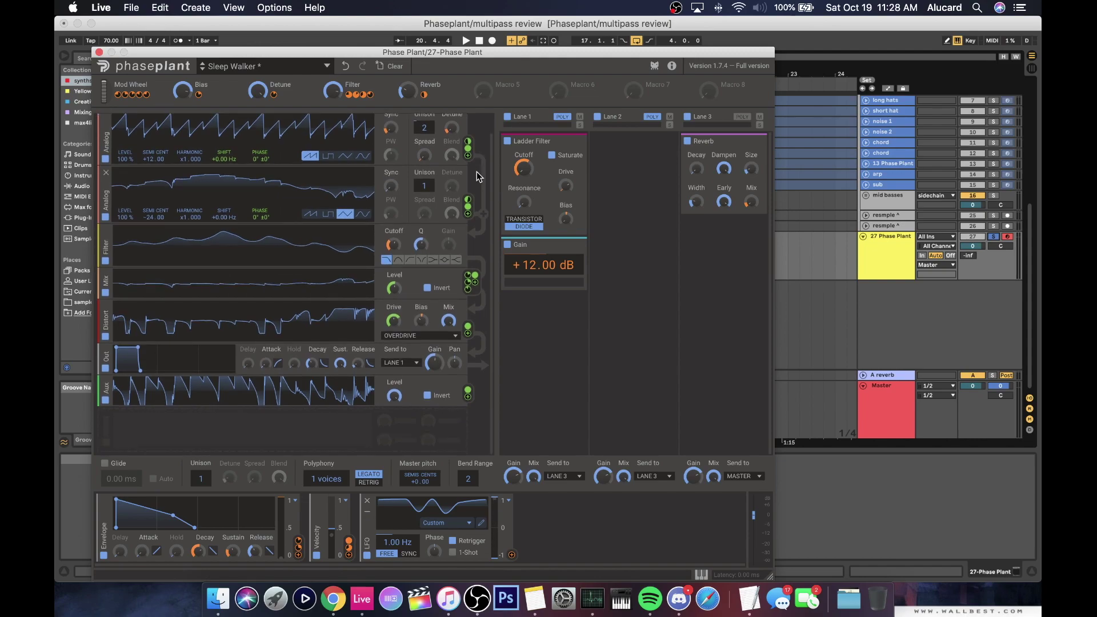
left_click(330, 429)
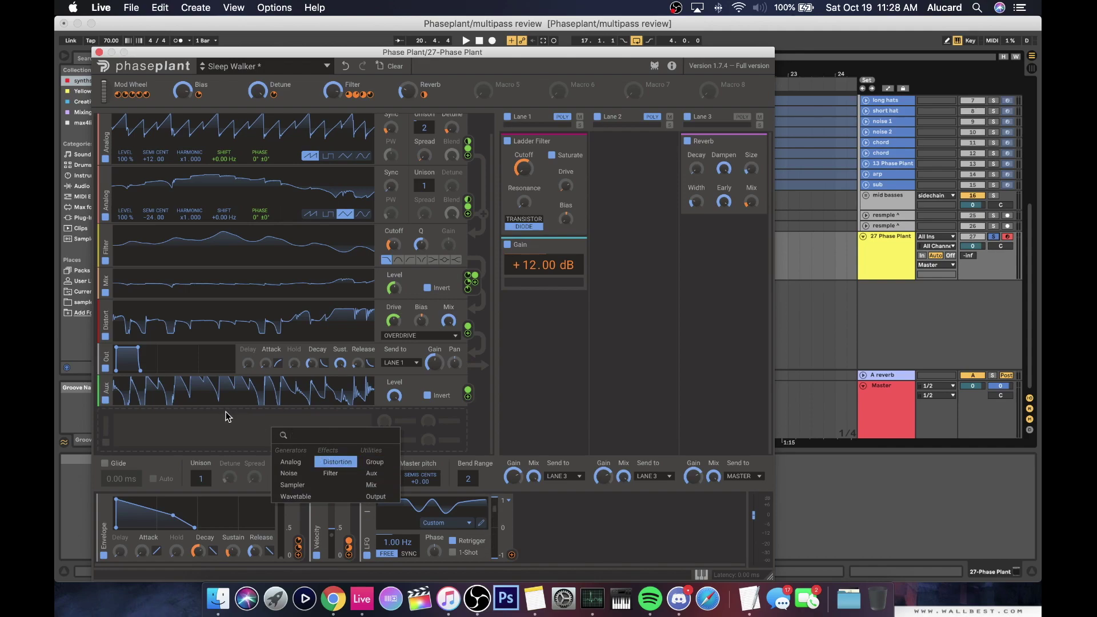
left_click(292, 484)
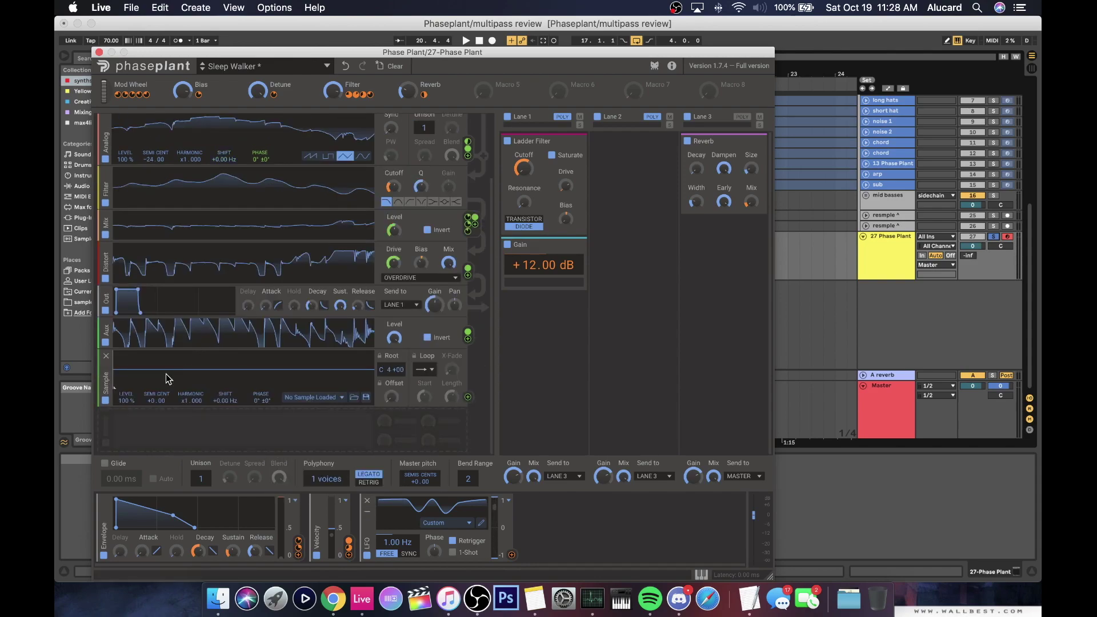
- Set the Sampler's loop mode to Reverse and move the loop start close to the beginning of the waveform
left_click(425, 370)
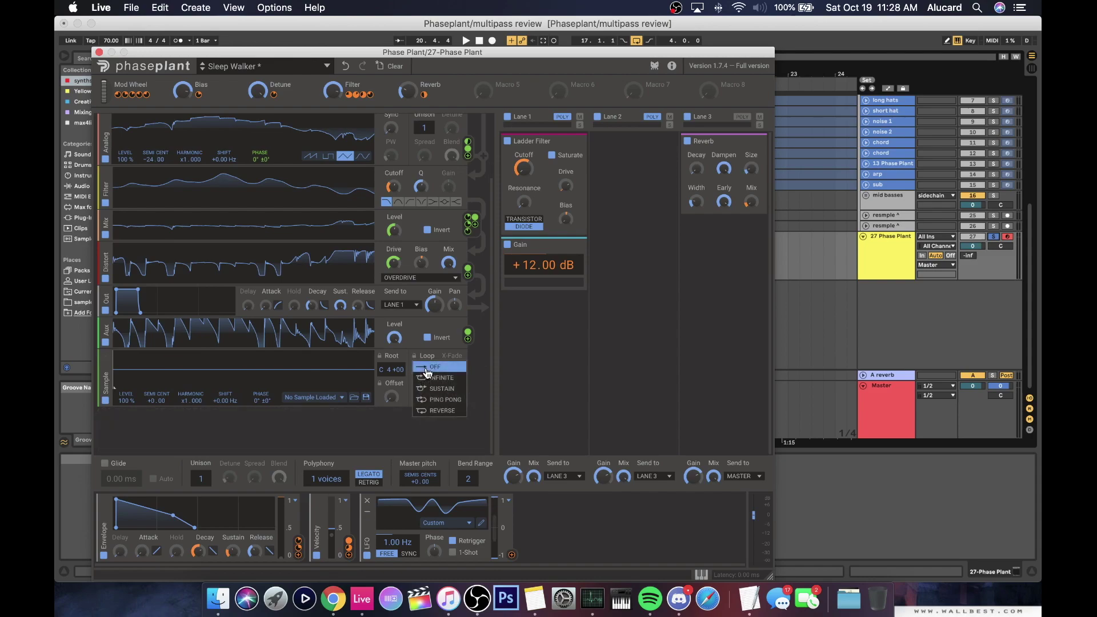
left_click(433, 410)
left_click_drag(243, 359, 139, 358)
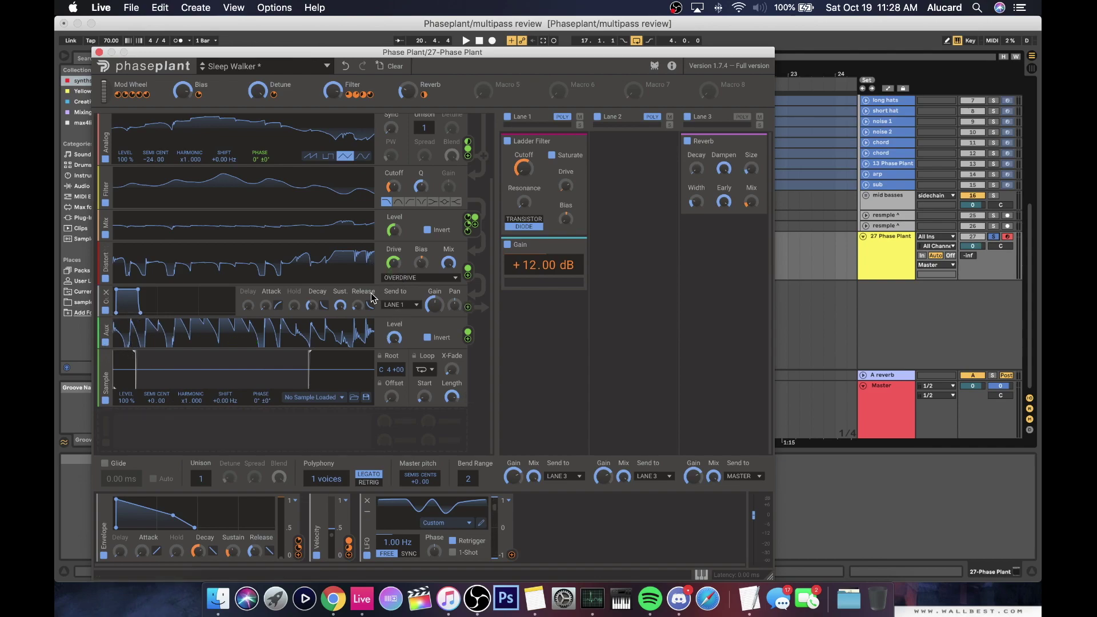
- Set the Sampler's loop mode to Ping Pong, moving the loop start to about halfway and the sample offset to about a third
left_click(424, 372)
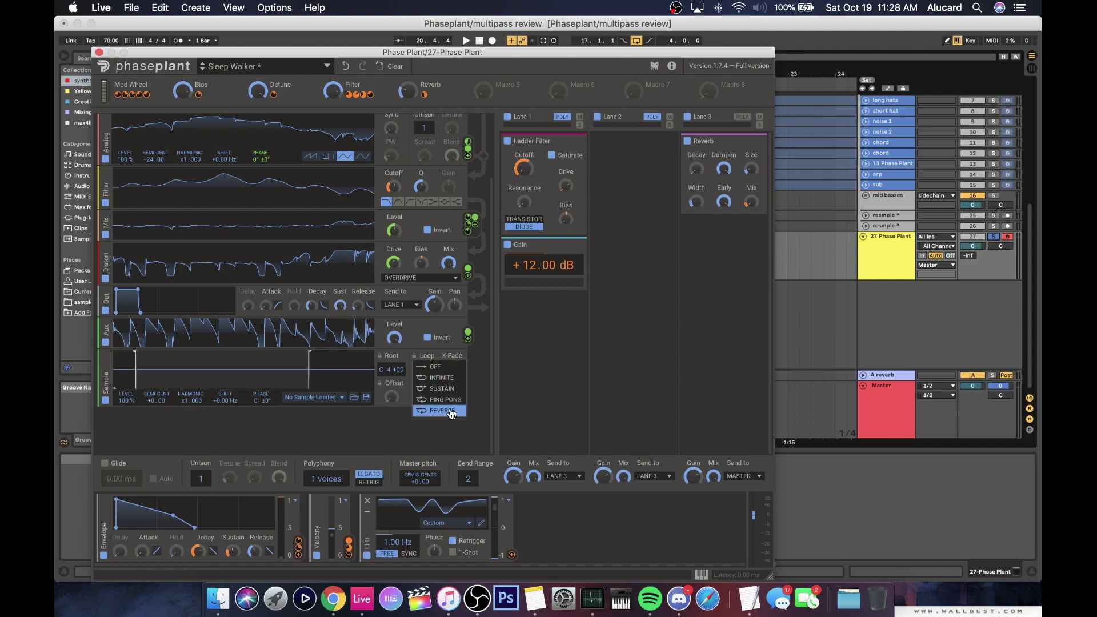
left_click(443, 399)
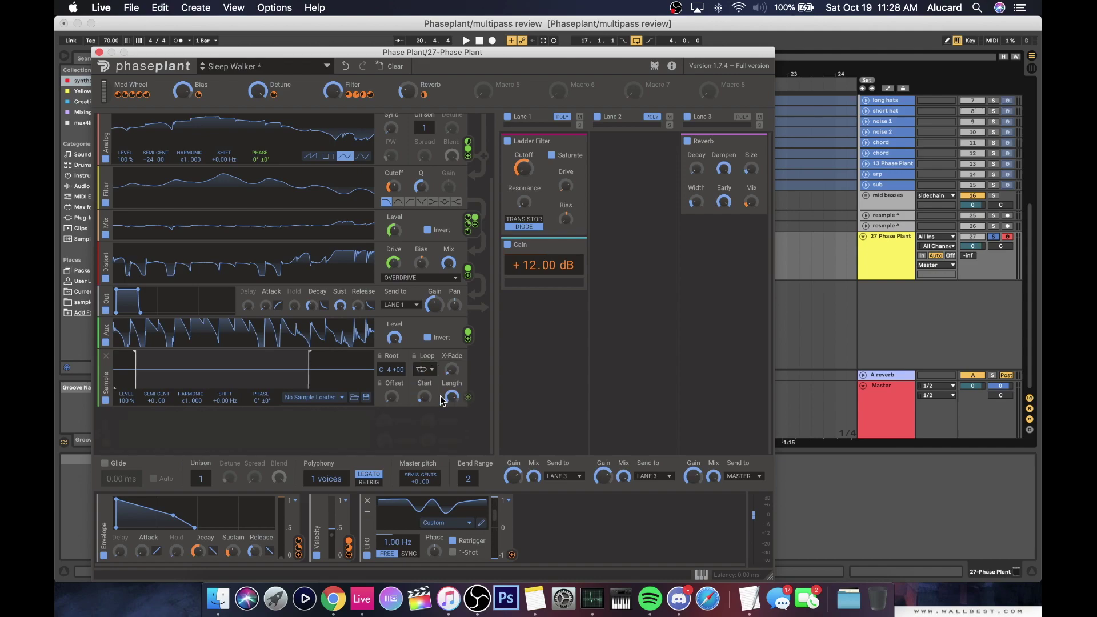
left_click_drag(134, 354, 241, 360)
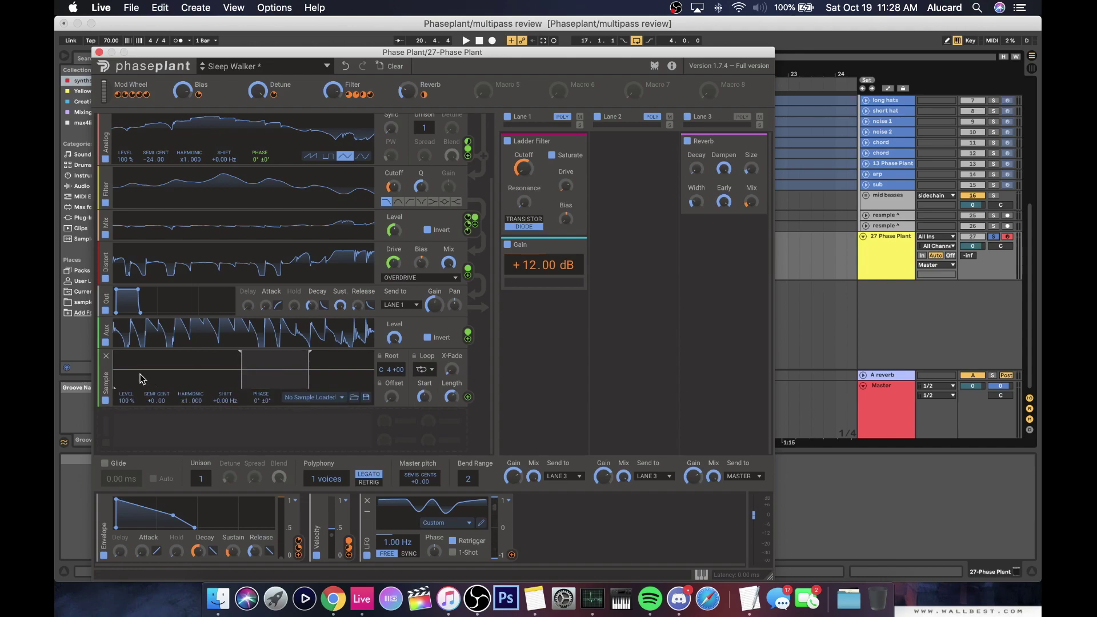
left_click_drag(116, 387, 195, 385)
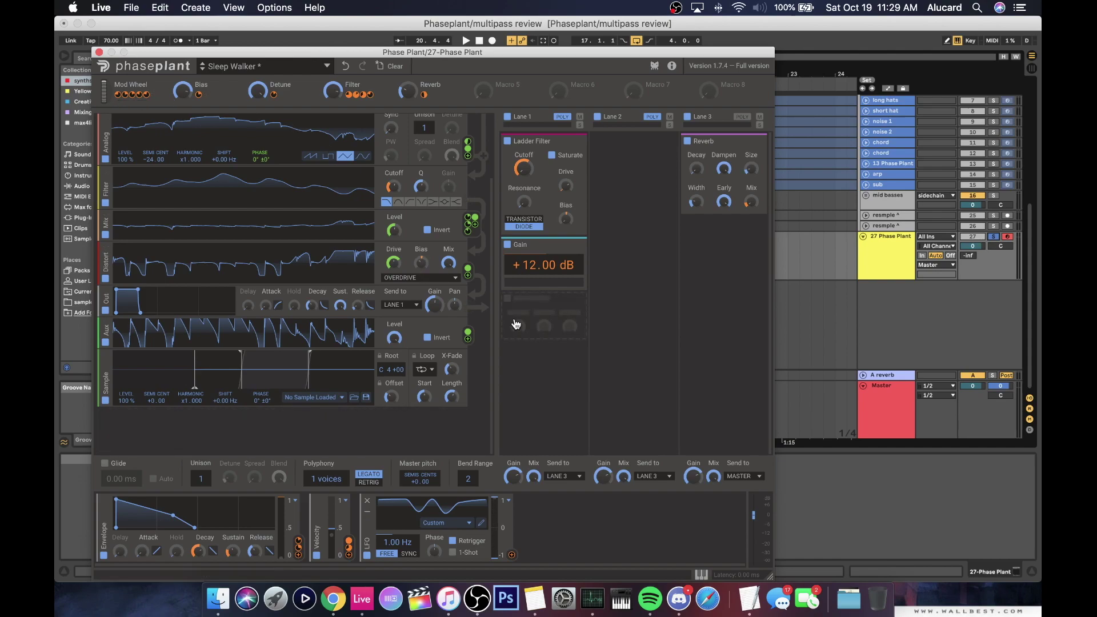
- Add a Slice EQ beneath Gain in Lane 1
left_click(538, 310)
left_click(523, 306)
left_click(523, 305)
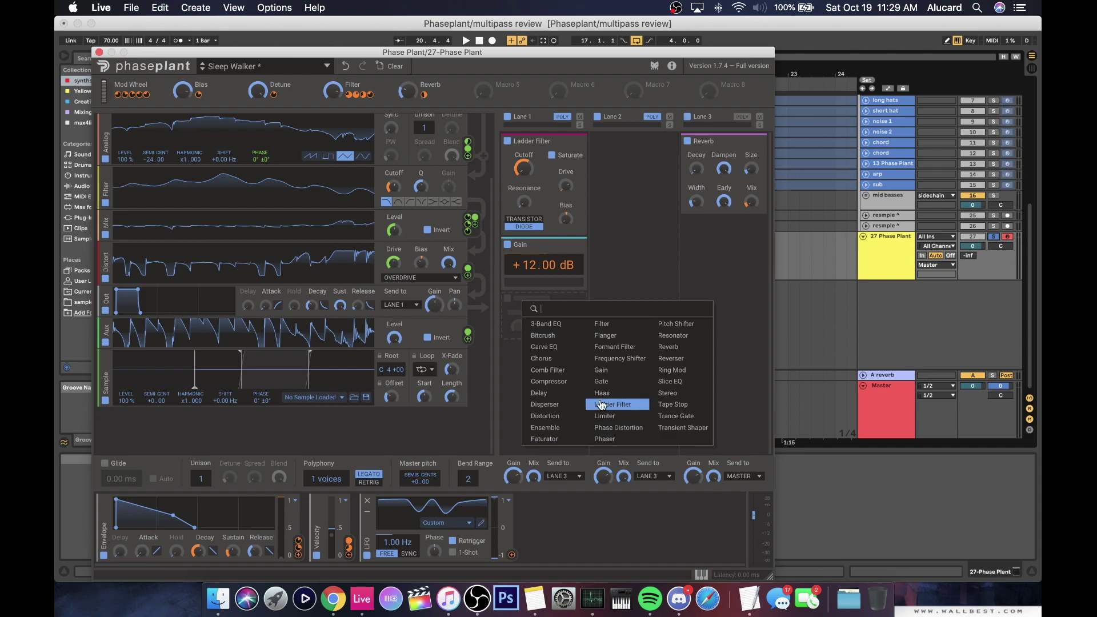
left_click(686, 380)
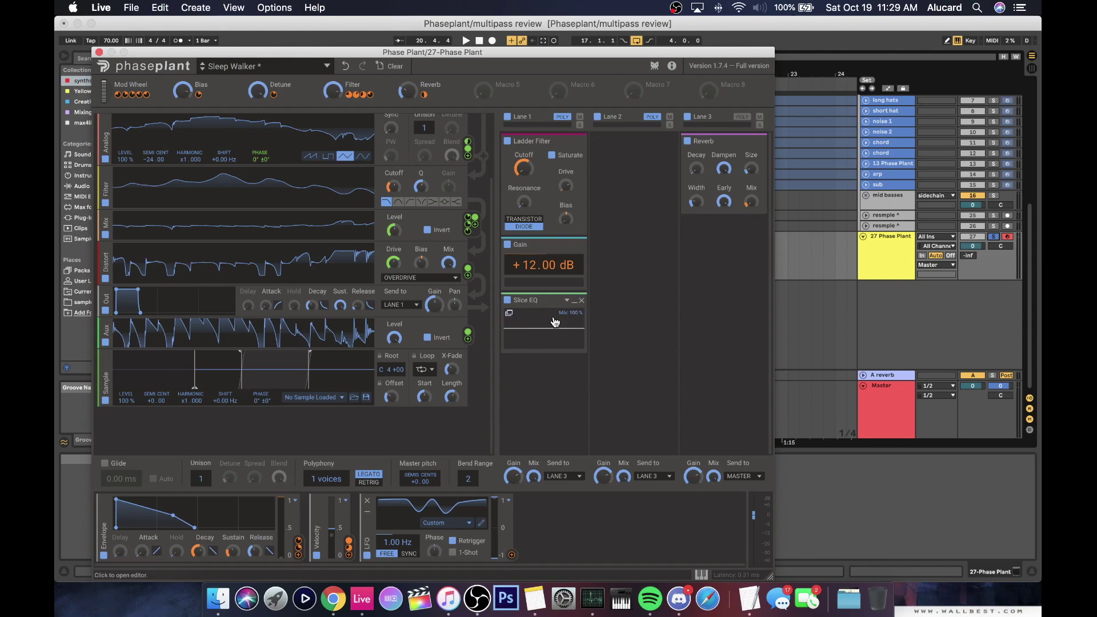
- Shape the Slice EQ curve with a low-frequency boost, a cut of about 4.4 dB at 717 Hz, and an upper-mid boost
left_click(508, 313)
left_click_drag(417, 323, 413, 226)
left_click_drag(548, 325, 543, 414)
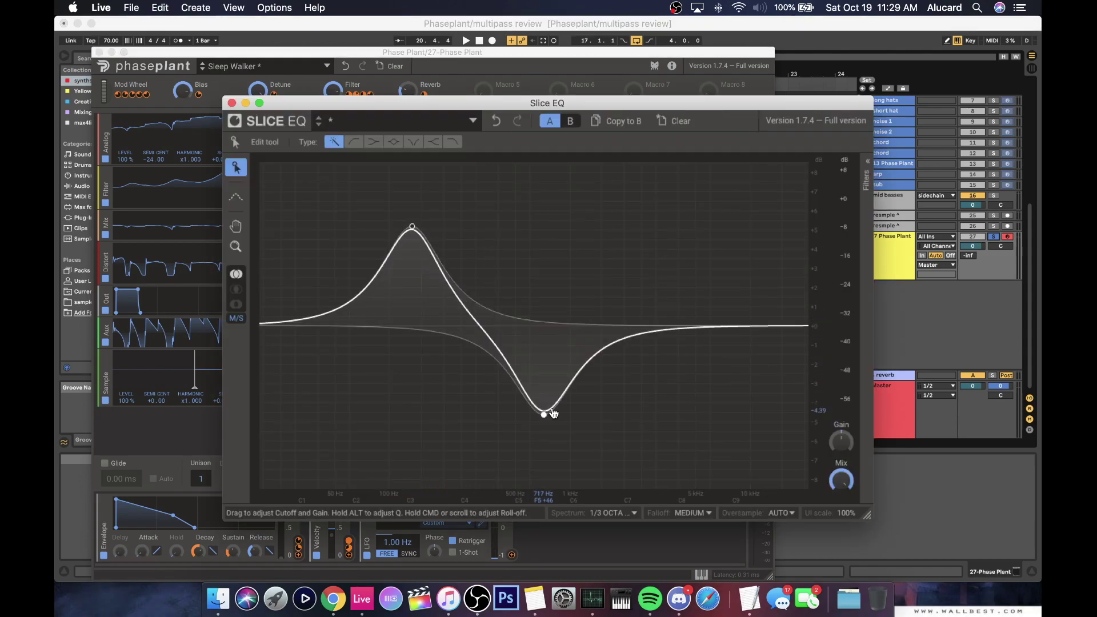
left_click_drag(657, 335, 665, 210)
left_click(665, 210)
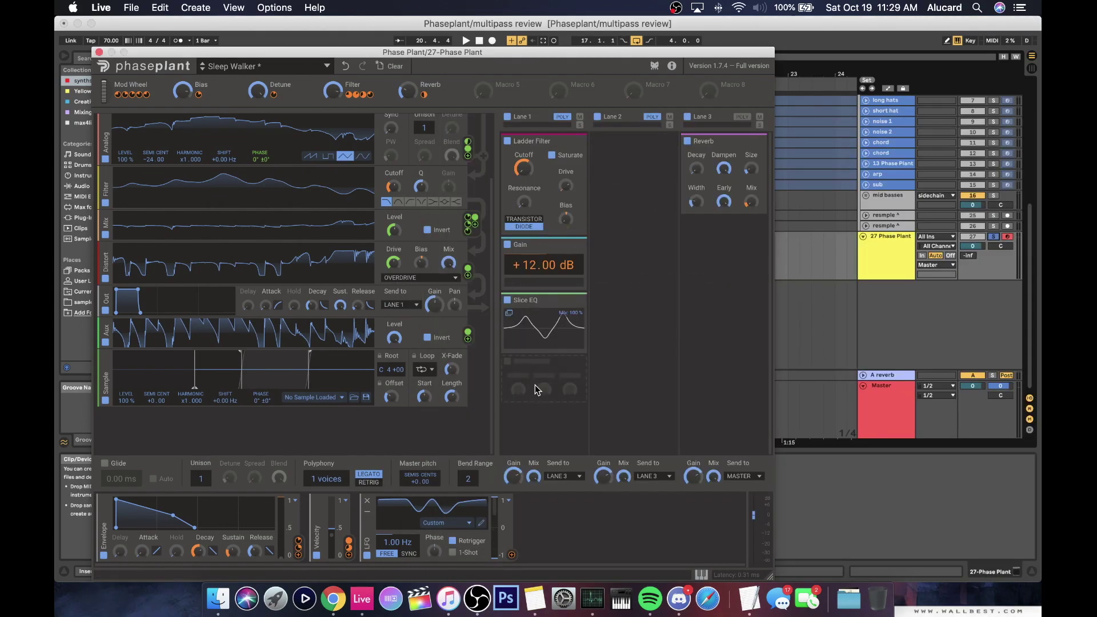
- Add a Filter beneath the Slice EQ in Lane 1, set it to high-pass, and adjust its cutoff
left_click(535, 385)
left_click(608, 411)
left_click(532, 453)
scroll(529, 436, "down", 2)
left_click_drag(516, 380, 516, 383)
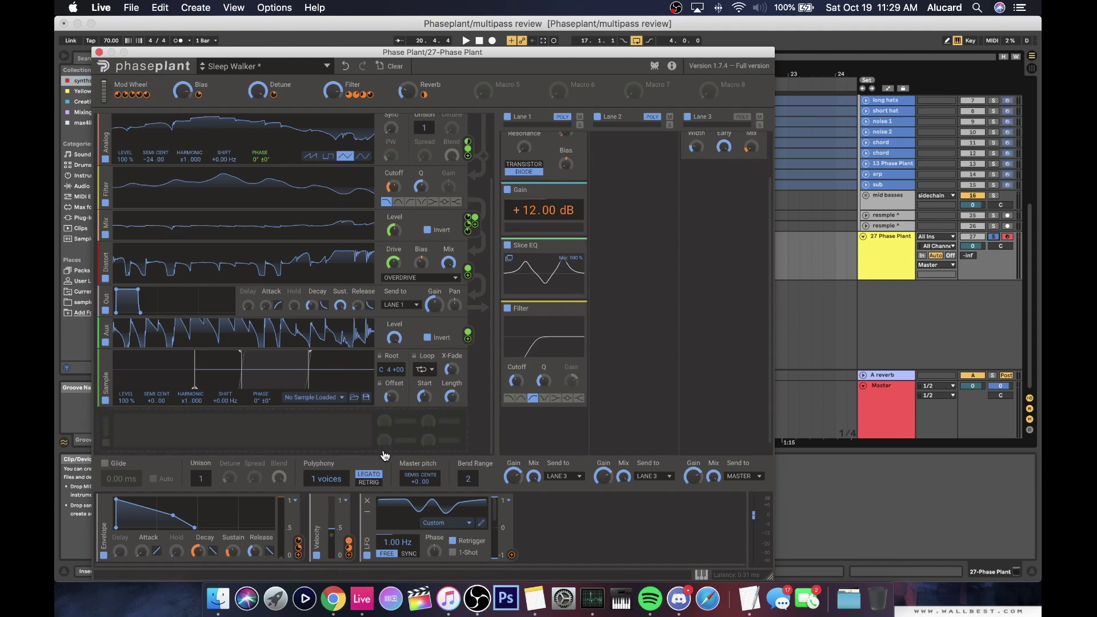
- Map the Bias macro to the X axis of the Phase Plant device in the track's device chain and reopen the plug-in
left_click(100, 53)
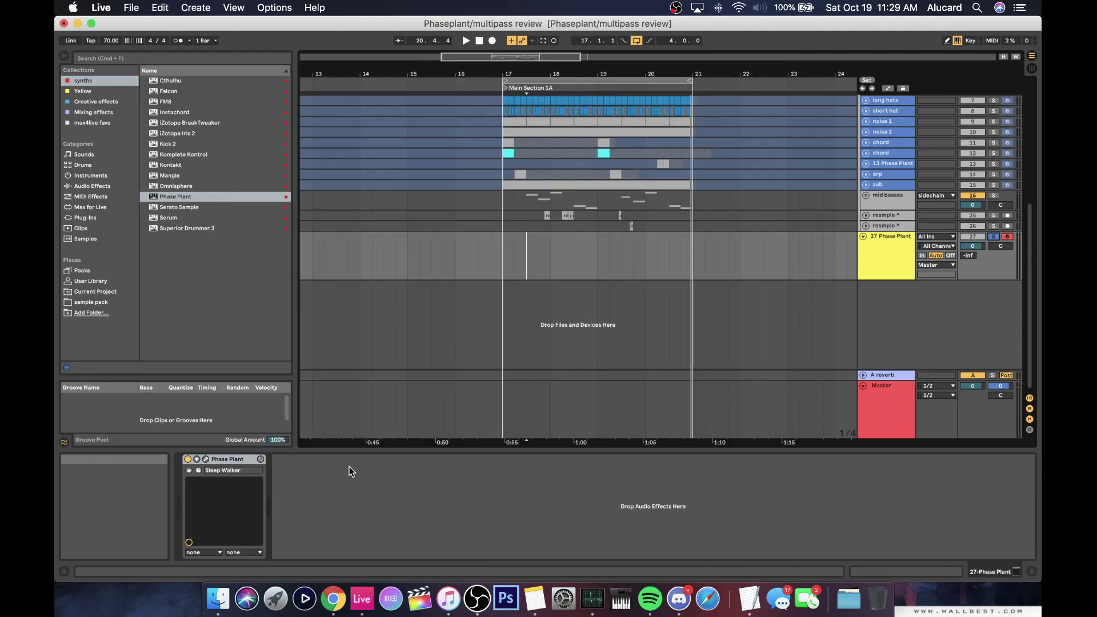
left_click(205, 459)
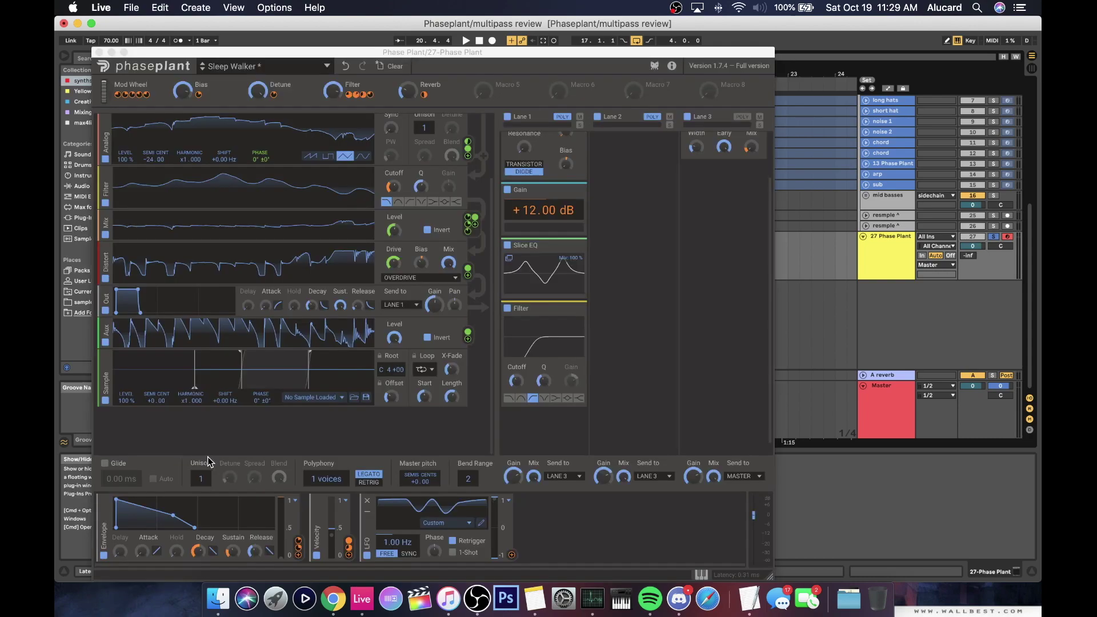
left_click(183, 90)
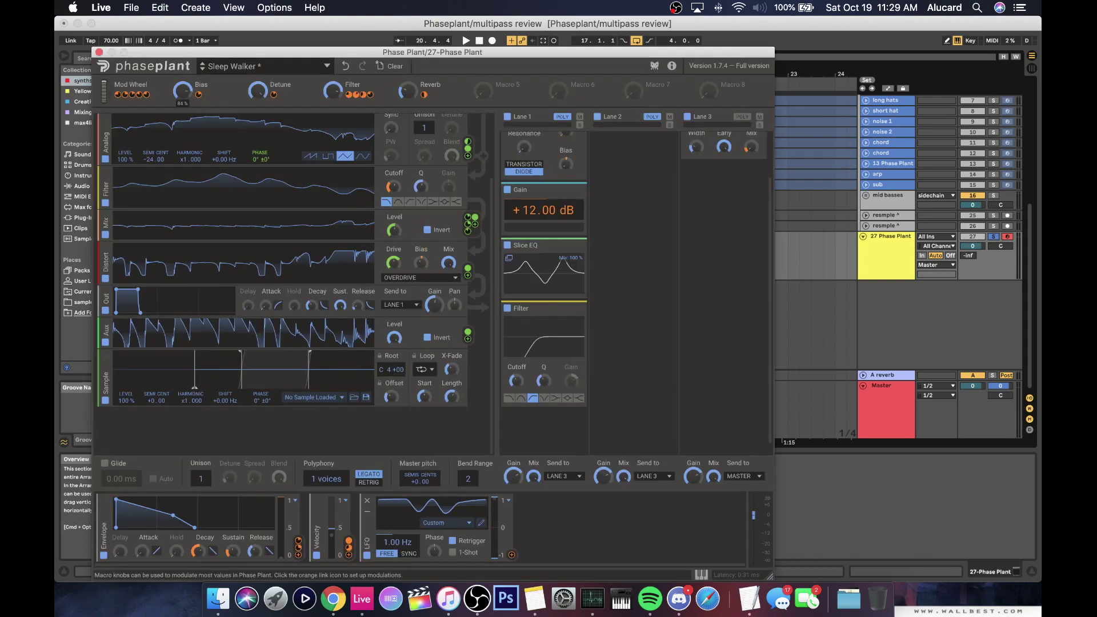
left_click(99, 52)
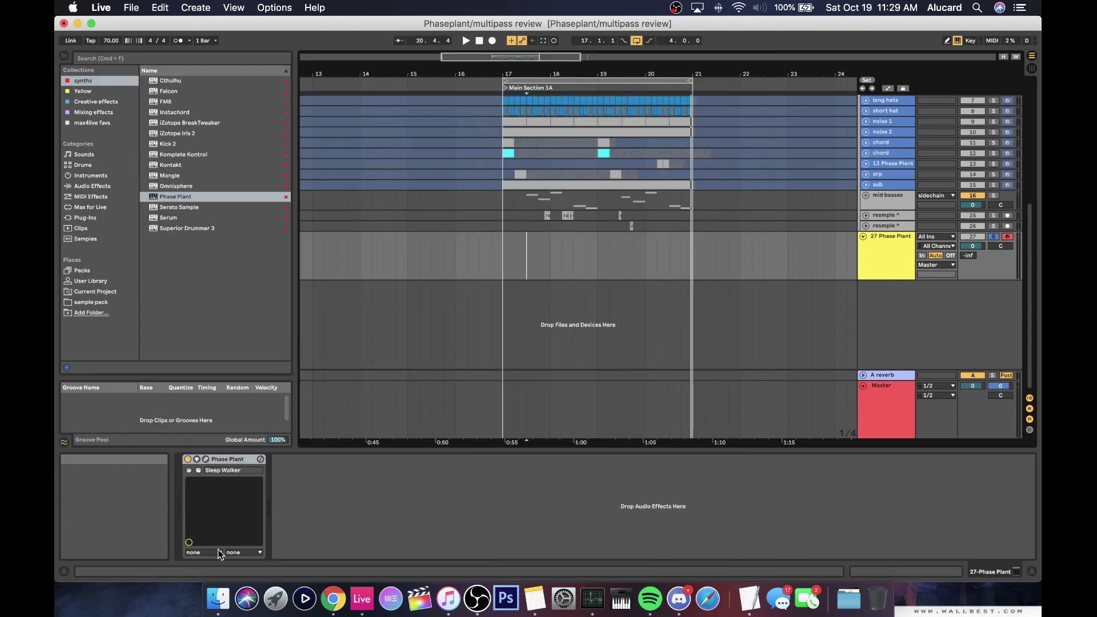
left_click(194, 552)
left_click(197, 564)
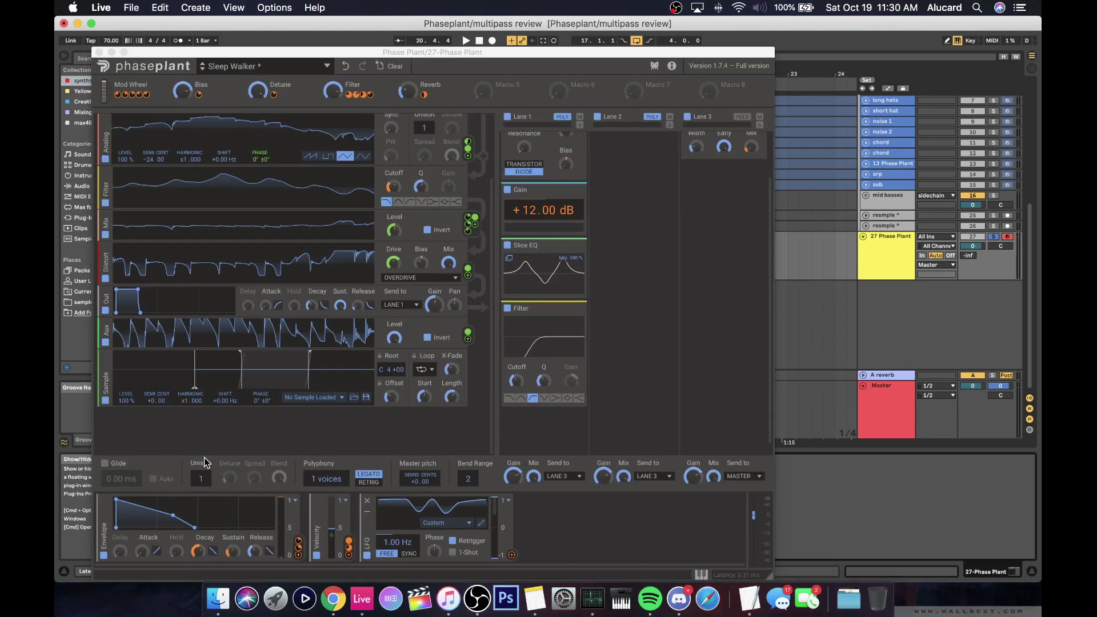
left_click(206, 459)
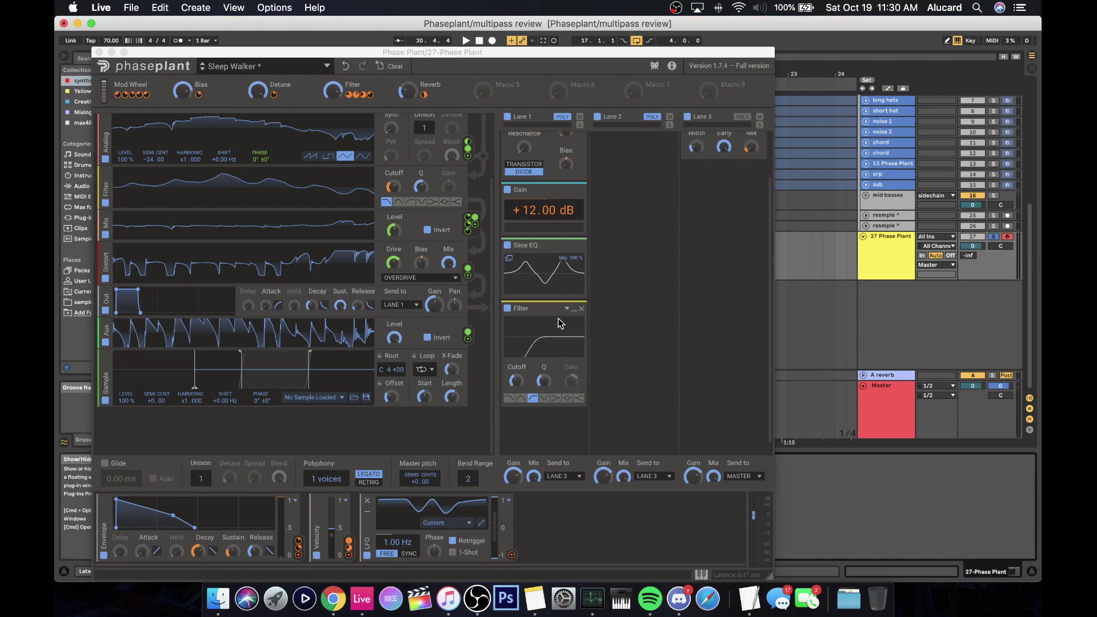
- Lower the Lane 1 Filter's cutoff slightly, then reshape the Slice EQ with a smaller low boost and a deeper, higher-frequency mid cut
left_click_drag(516, 381, 518, 384)
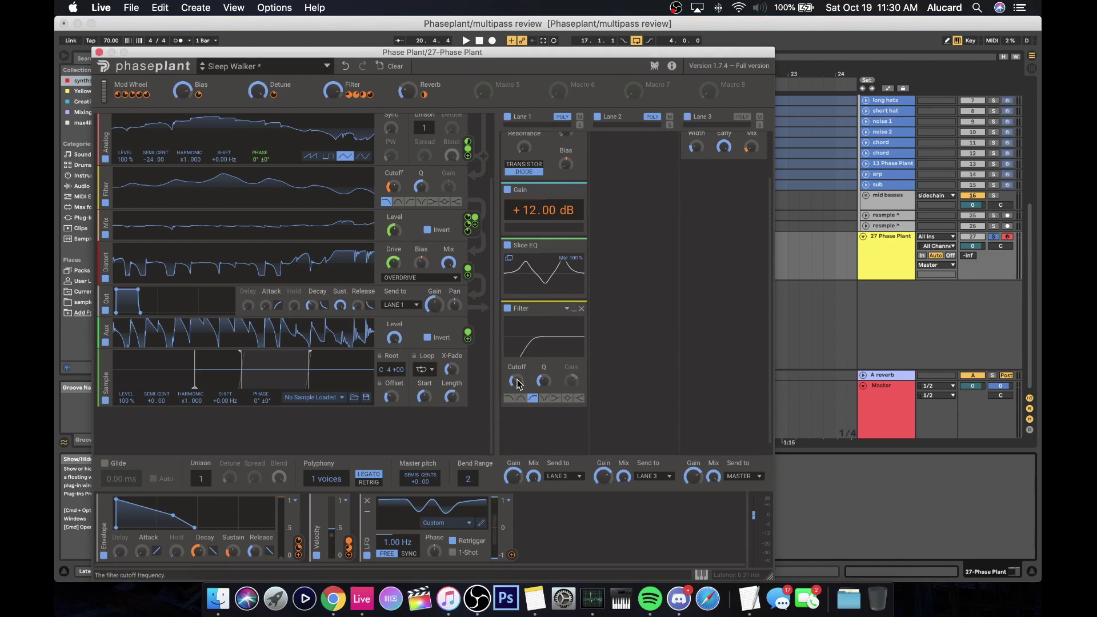
left_click(509, 258)
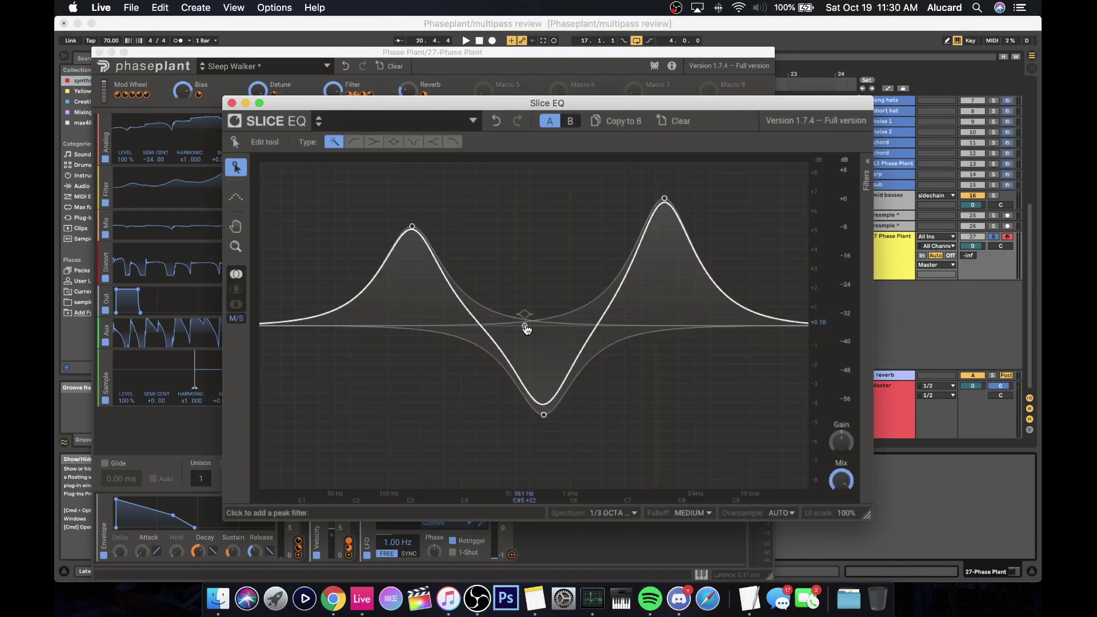
left_click_drag(411, 227, 411, 235)
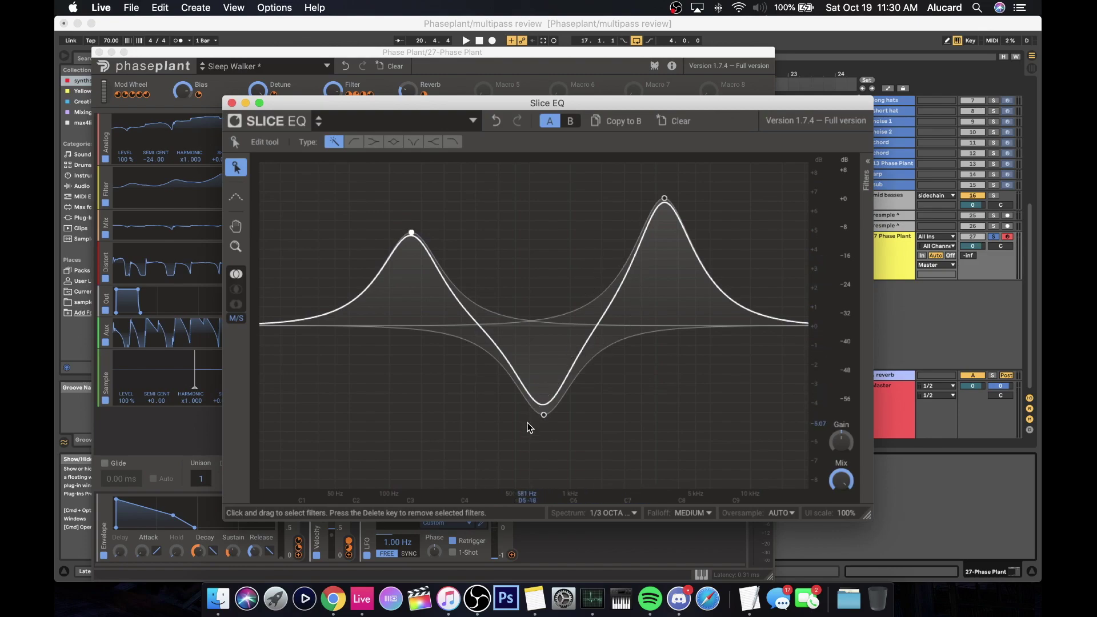
mouse_move(543, 414)
left_mouse_down()
mouse_move(539, 320)
mouse_move(526, 363)
mouse_move(468, 374)
mouse_move(504, 437)
mouse_move(508, 268)
mouse_move(578, 253)
mouse_move(457, 448)
mouse_move(556, 430)
left_mouse_up()
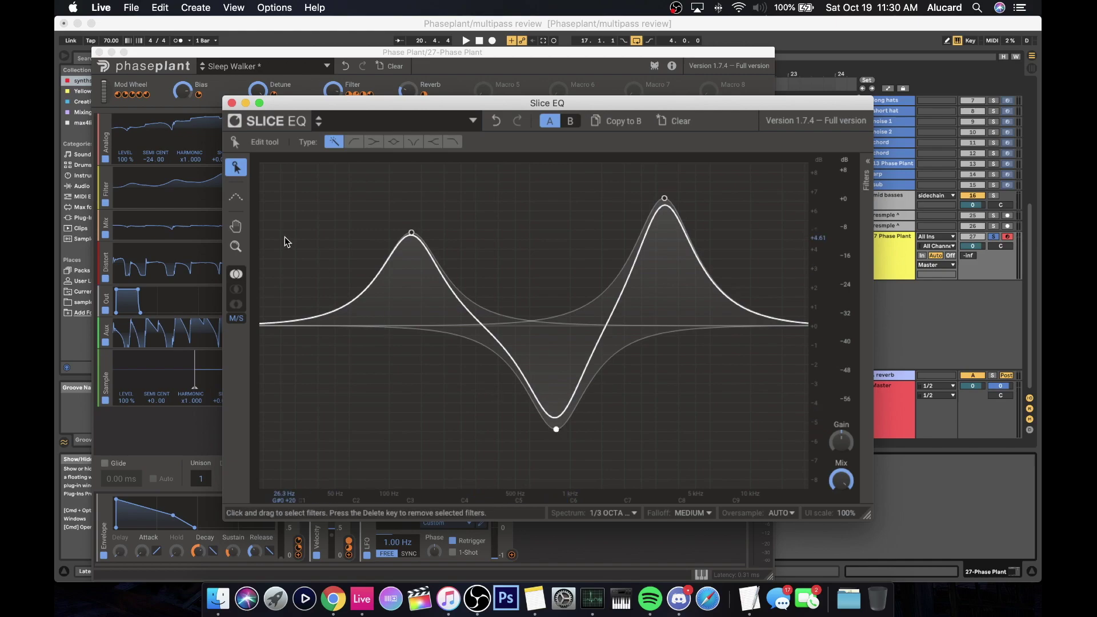
left_click(231, 103)
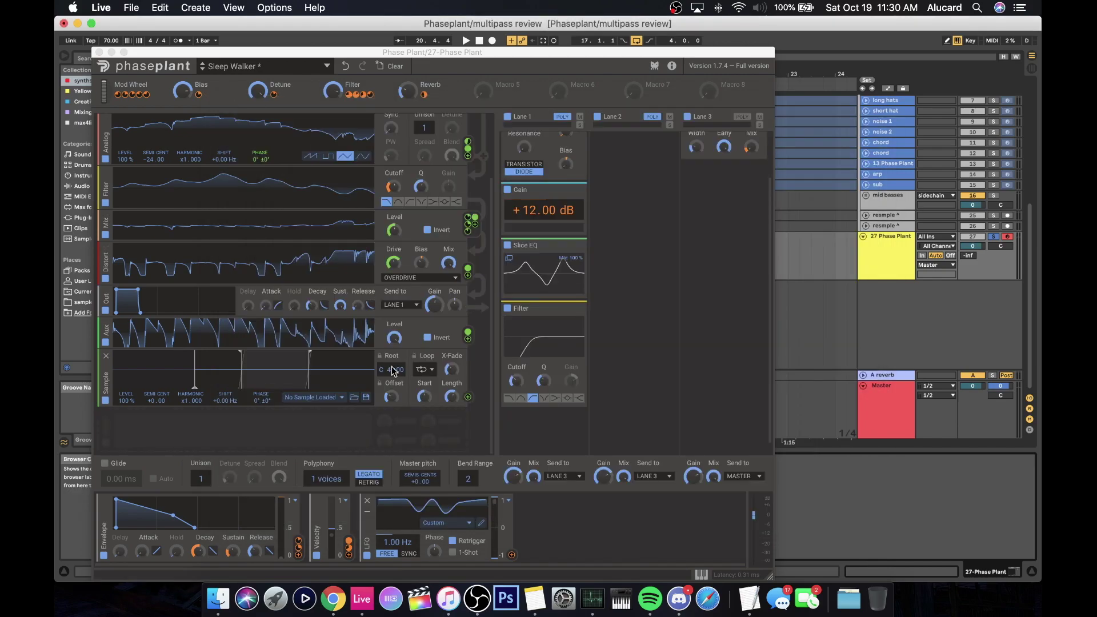
- Set the LFO rate to 0.10 Hz and inspect its custom shape in the Curve Editor
left_click(368, 524)
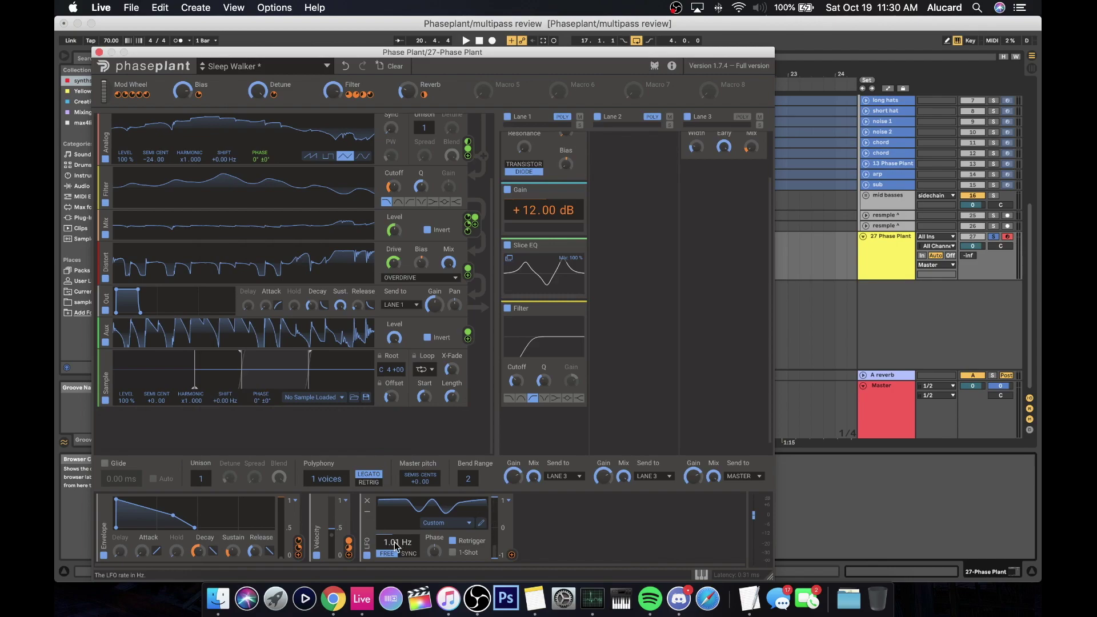
left_click_drag(397, 541, 393, 561)
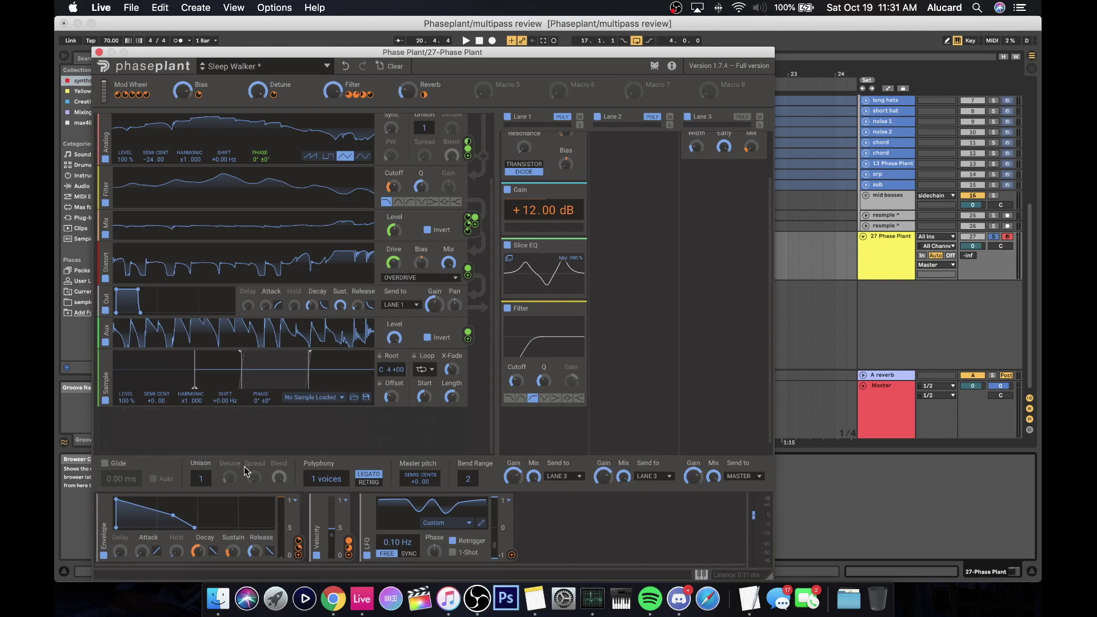
left_click(482, 521)
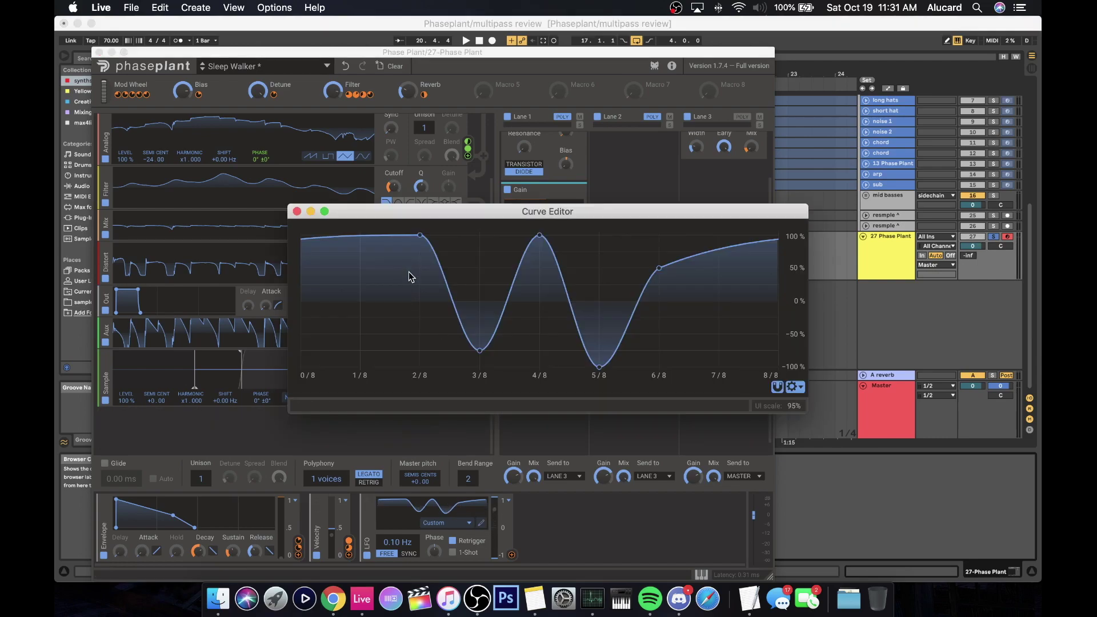
left_click(296, 212)
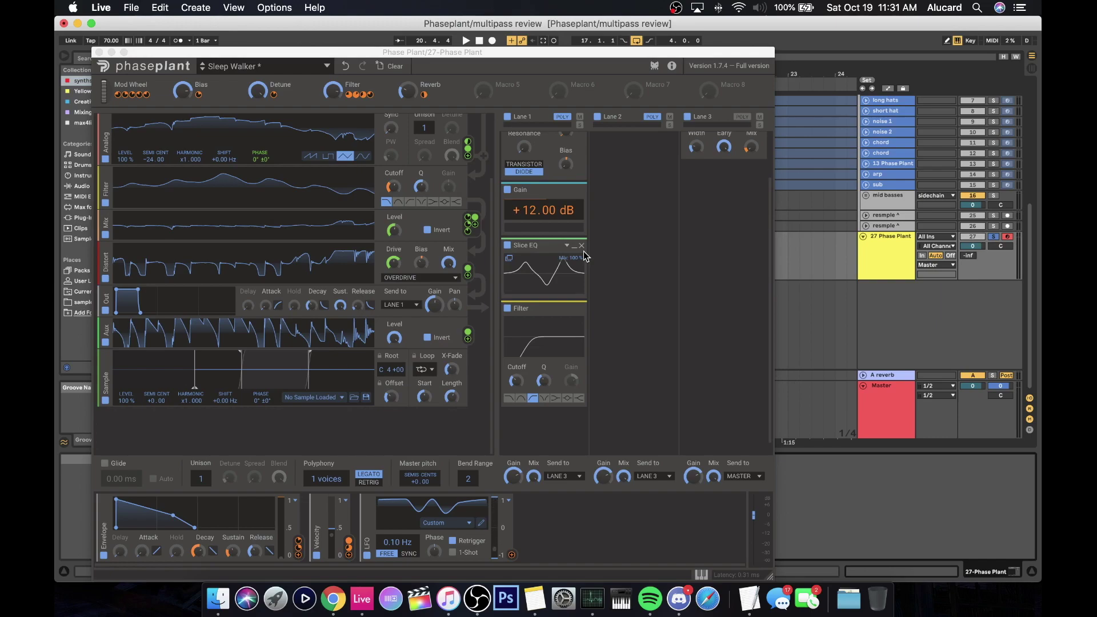
- Close Phase Plant and load Multipass from the Creative effects collection after it on track 27
scroll(584, 251, "up", 2)
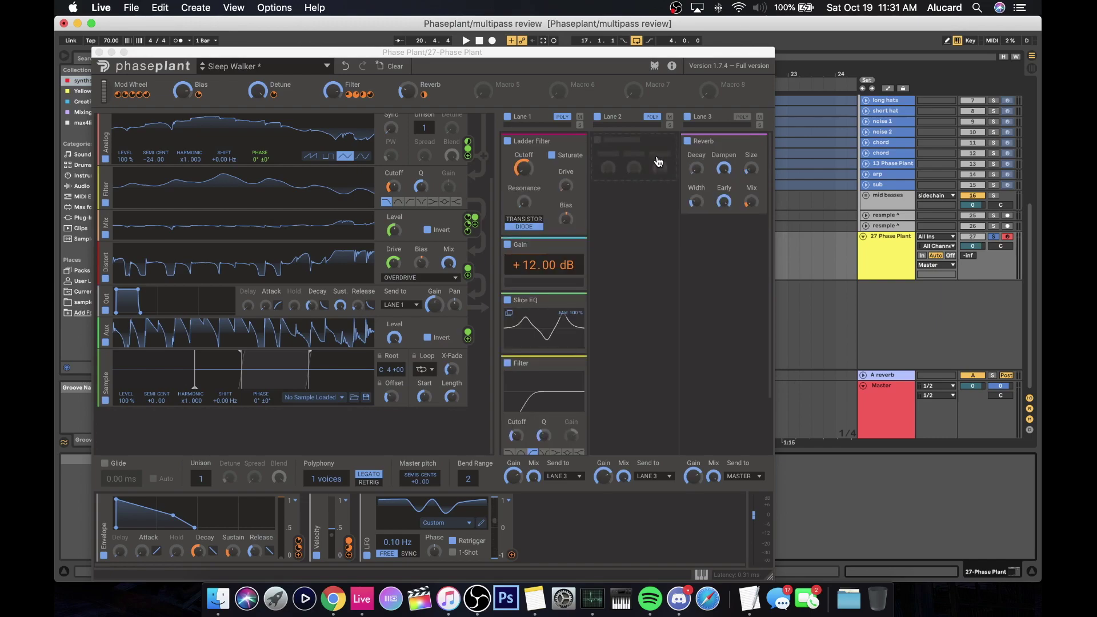
left_click(100, 53)
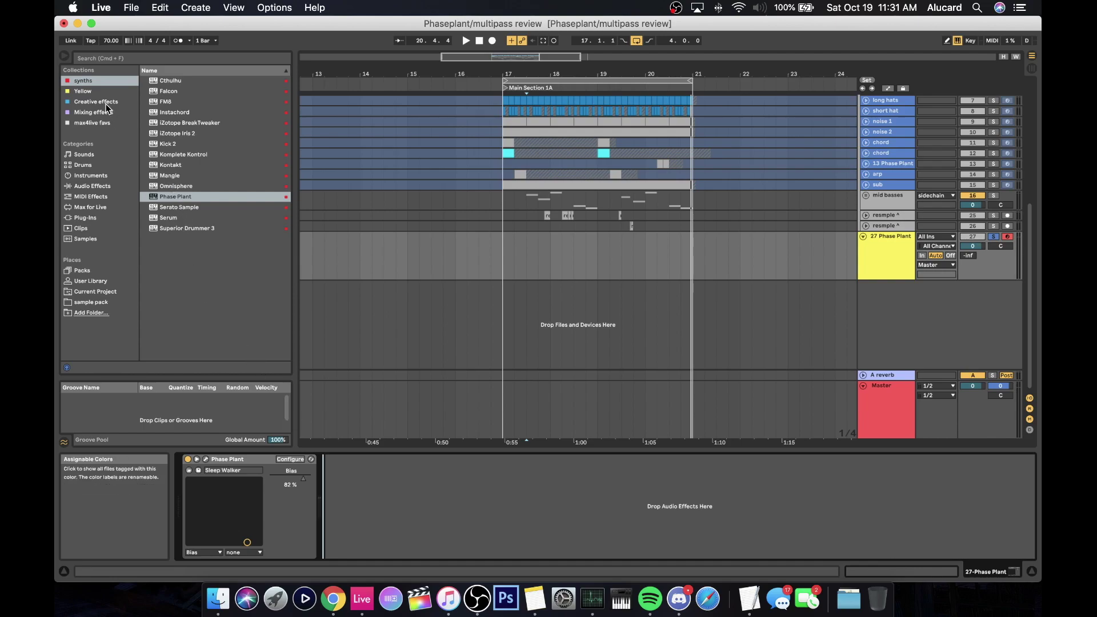
scroll(550, 150, "up", 2)
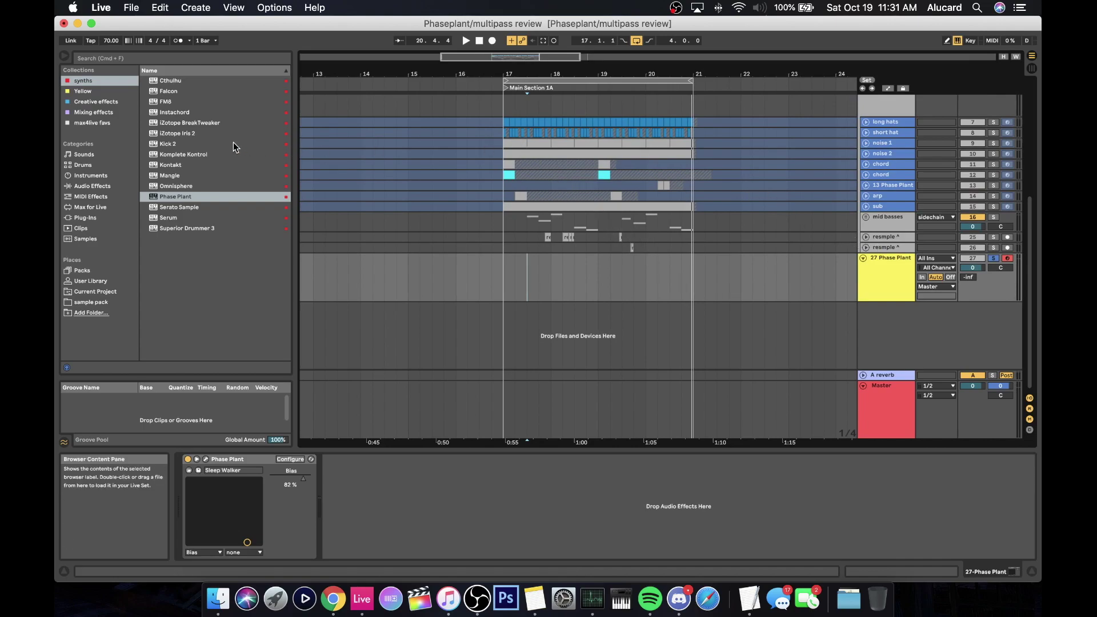
left_click(86, 103)
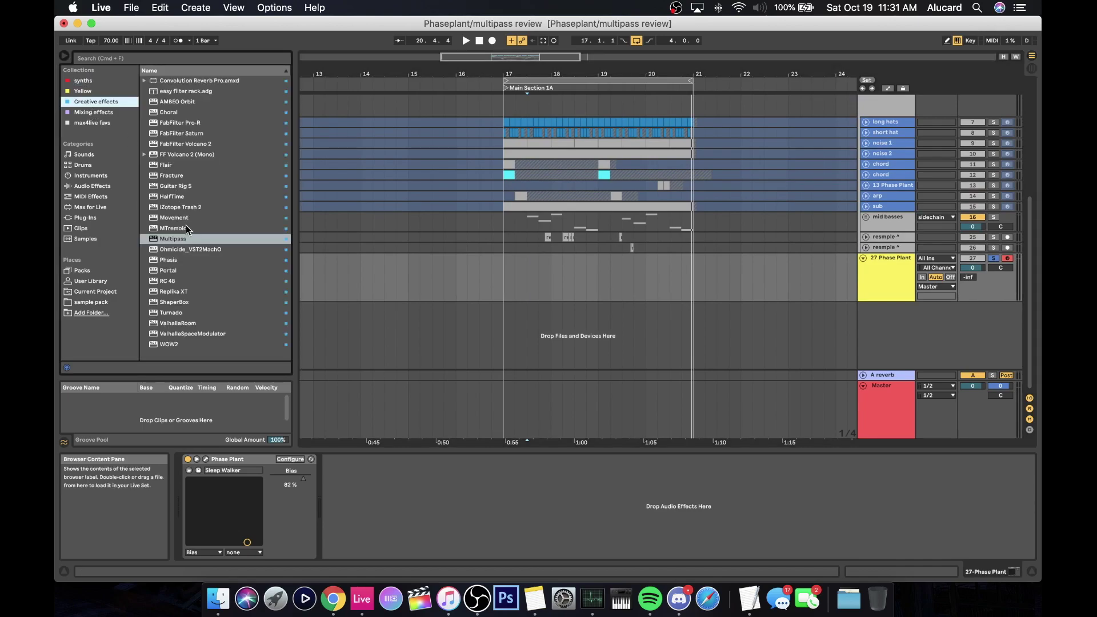
left_click_drag(194, 239, 355, 478)
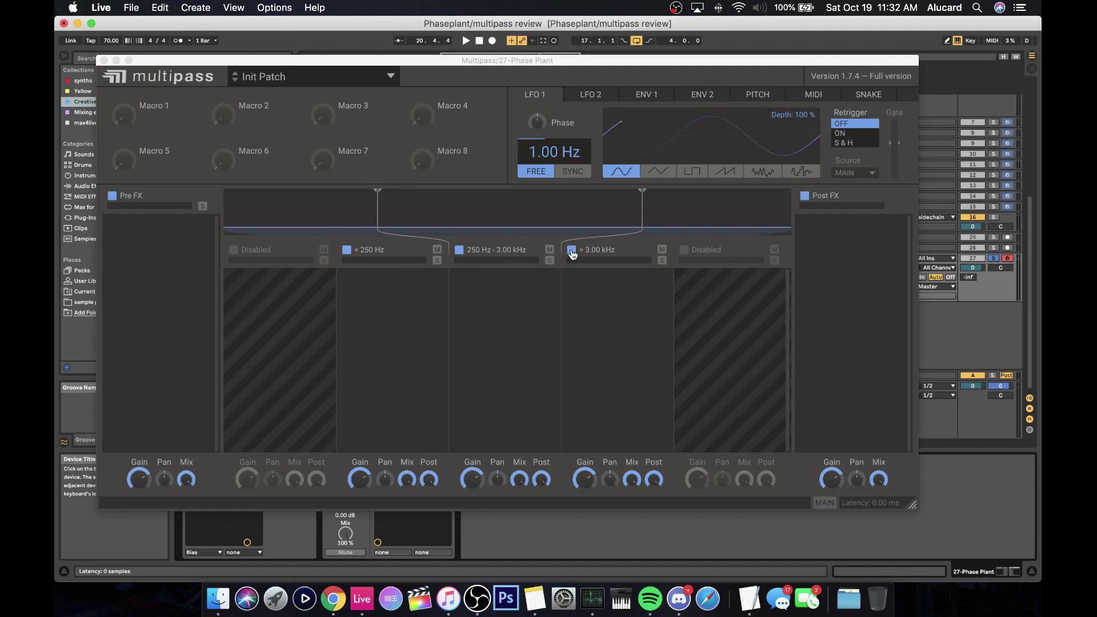
- Set the Multipass band crossovers to 466 Hz and 4.76 kHz
left_click_drag(645, 208, 691, 208)
left_click_drag(376, 212, 445, 209)
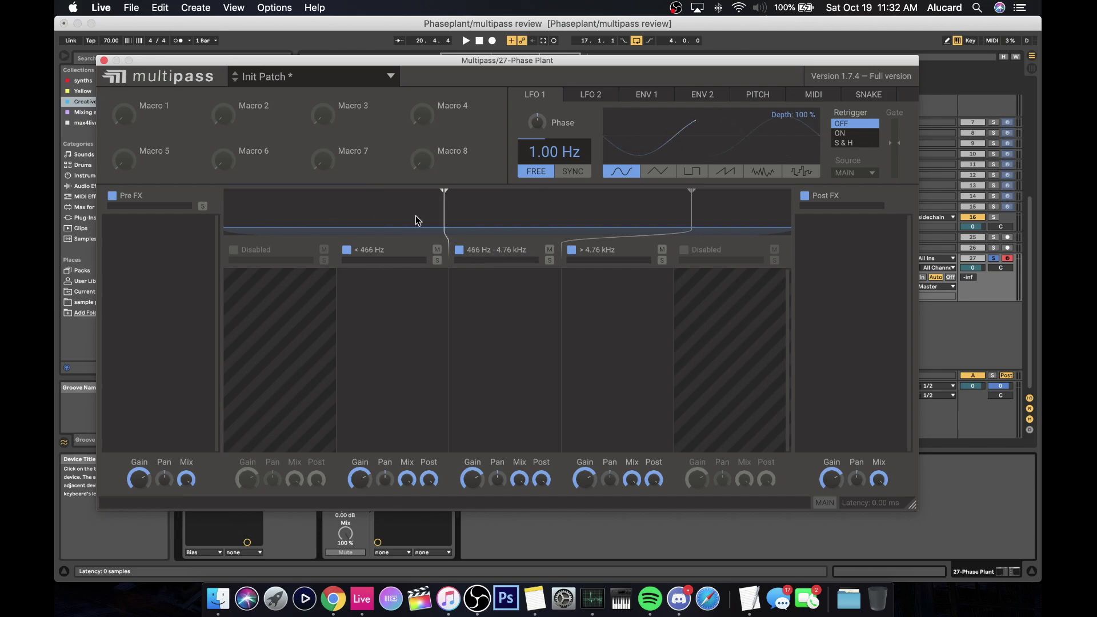
- Try enabling the disabled lowest band with its crossover at 95.5 Hz
left_click(234, 249)
left_click_drag(337, 209, 277, 208)
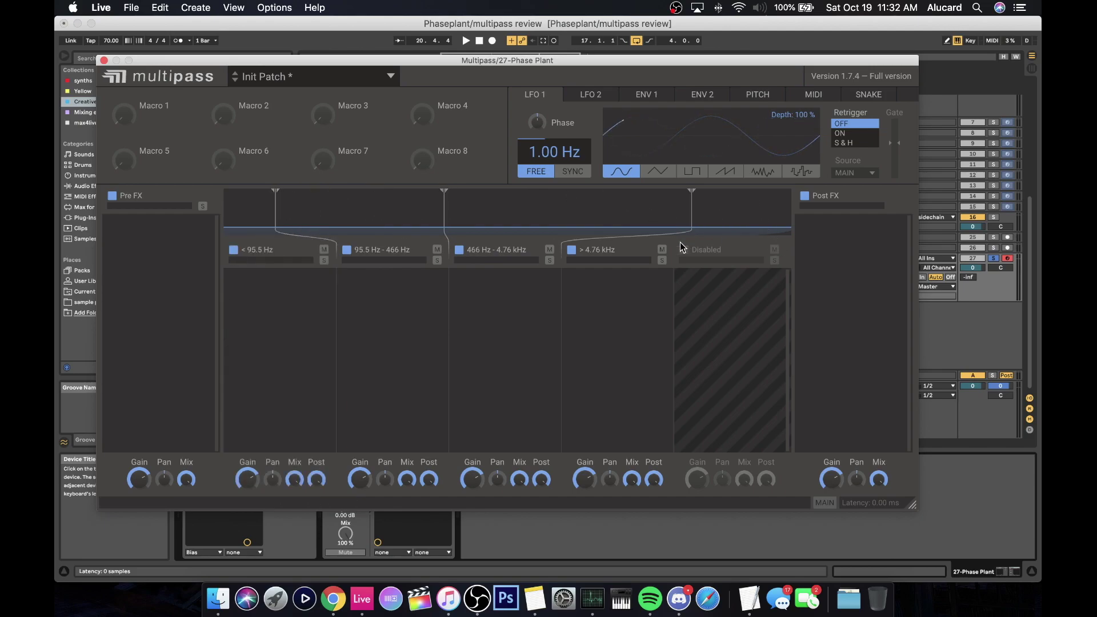
left_click(234, 250)
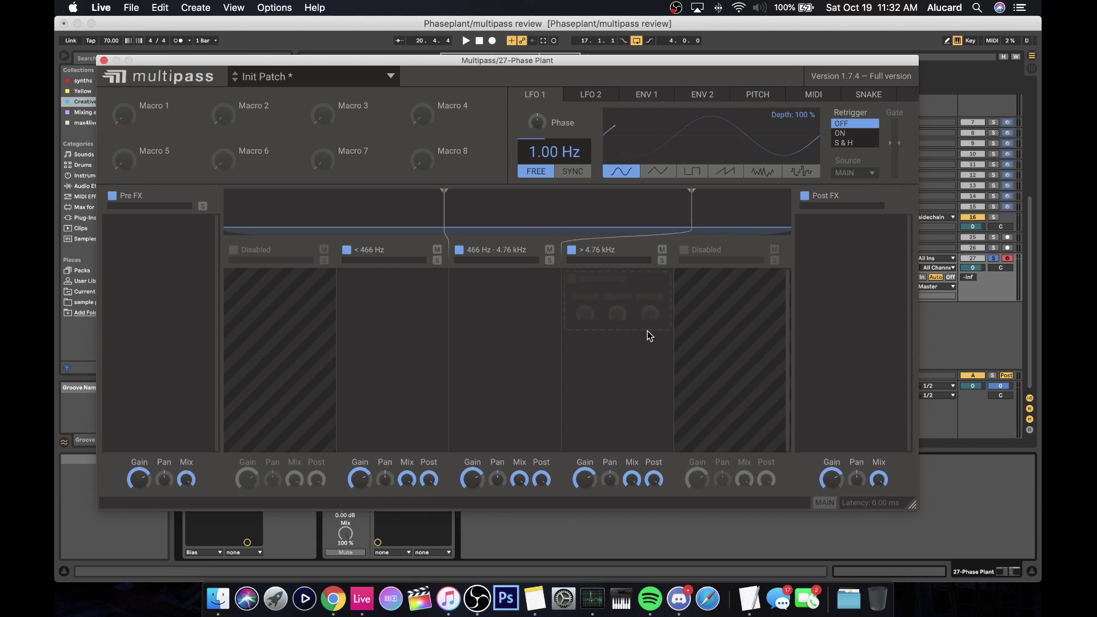
- Add a Chorus to the band below 466 Hz and modulate its Delay with LFO 1 at 0.10 Hz
left_click(404, 310)
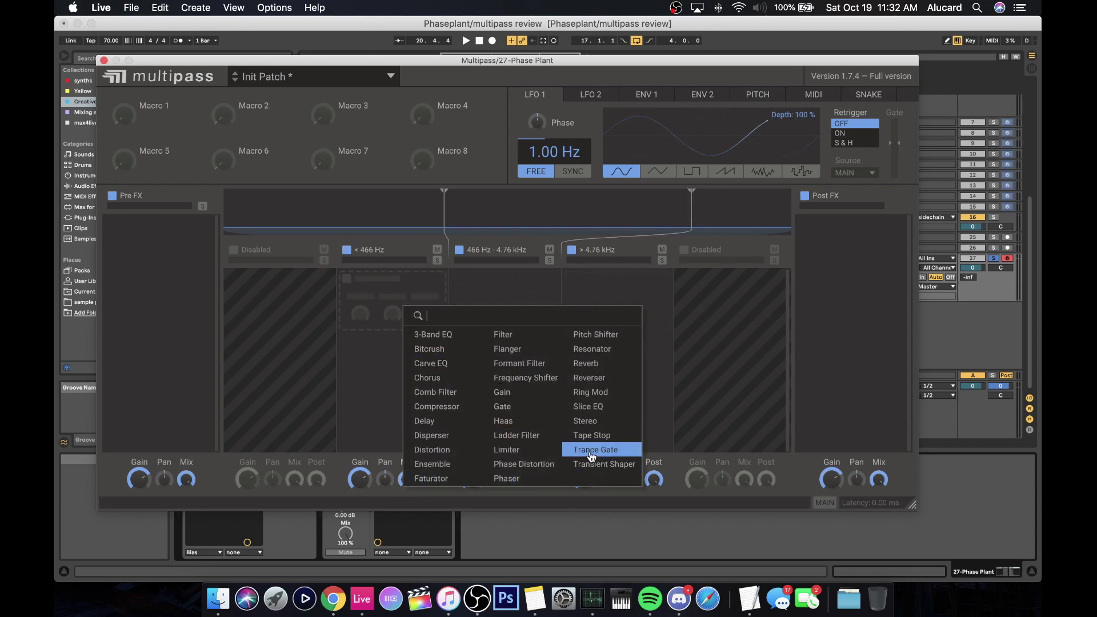
left_click(460, 378)
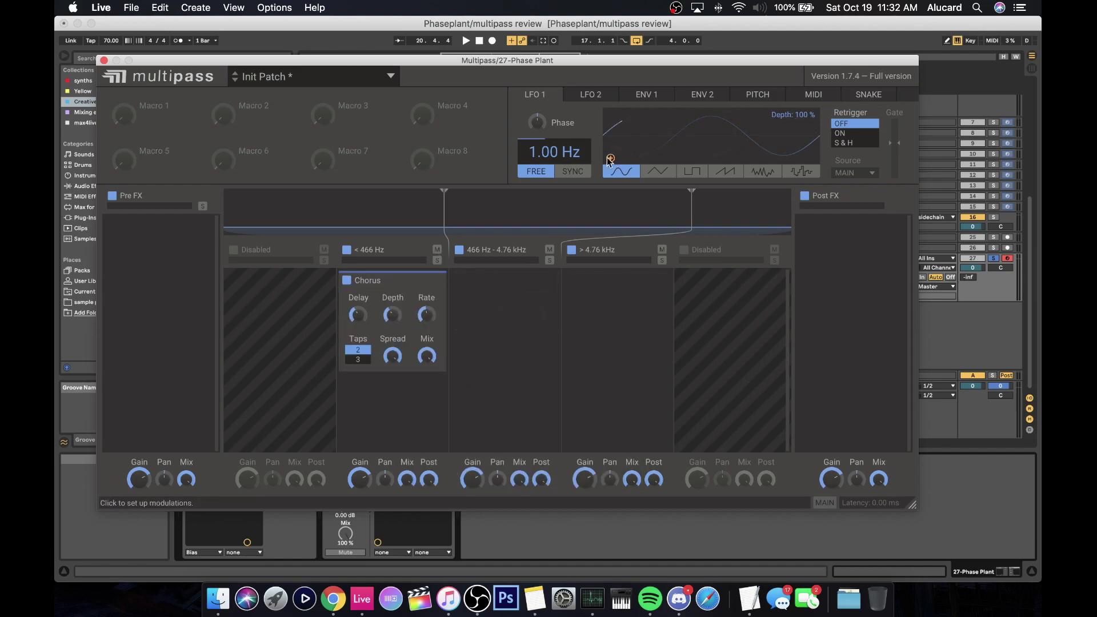
left_click_drag(608, 158, 358, 327)
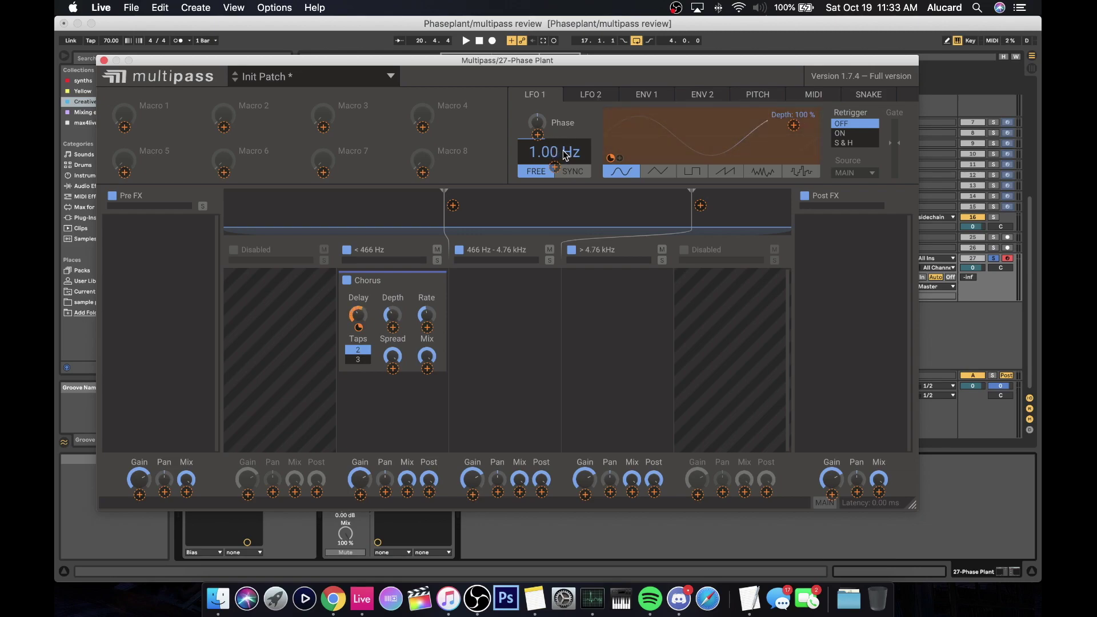
left_click_drag(562, 154, 539, 197)
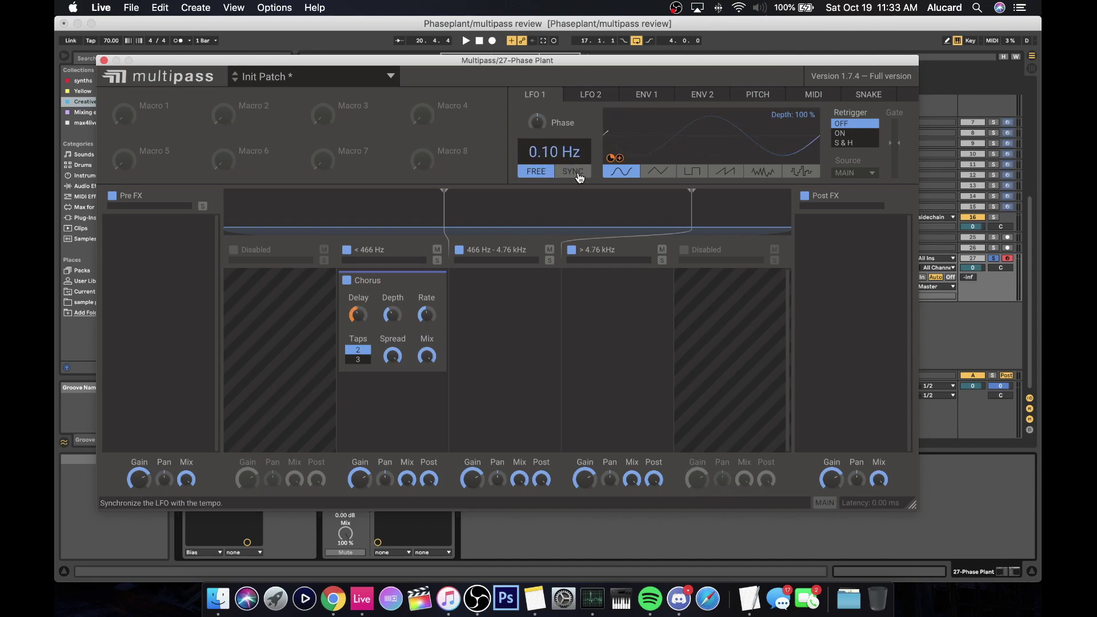
- Try a tempo-synced rate such as 44/16 for LFO 1, then return it to free mode
left_click(573, 172)
scroll(543, 155, "up", 15)
scroll(543, 155, "up", 10)
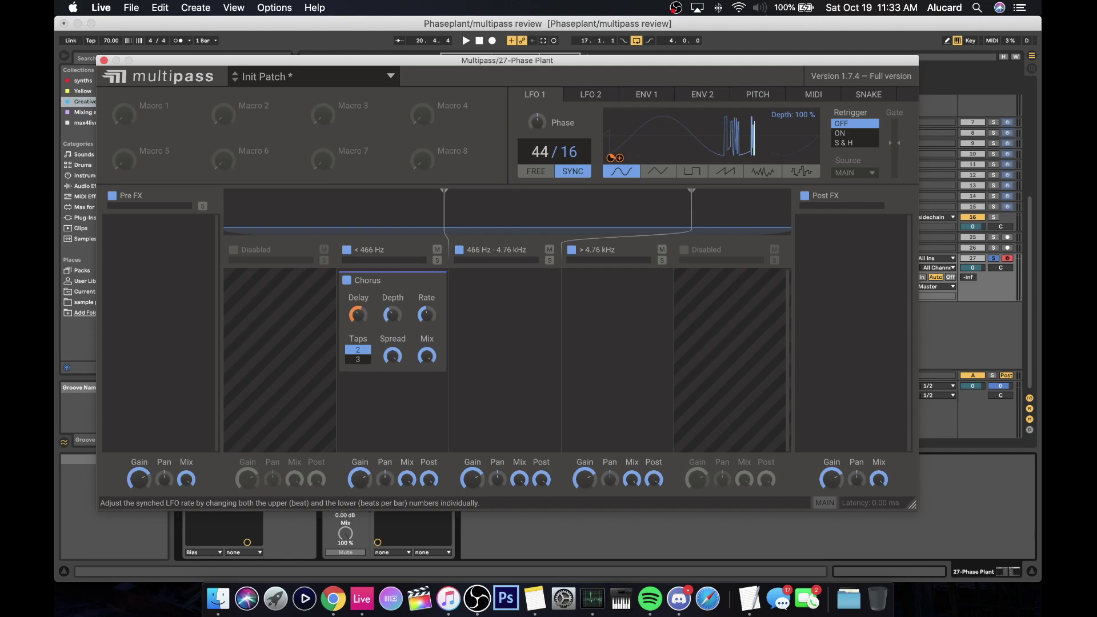
mouse_move(540, 153)
left_mouse_down()
mouse_move(540, 138)
mouse_move(540, 171)
left_mouse_up()
left_click(536, 171)
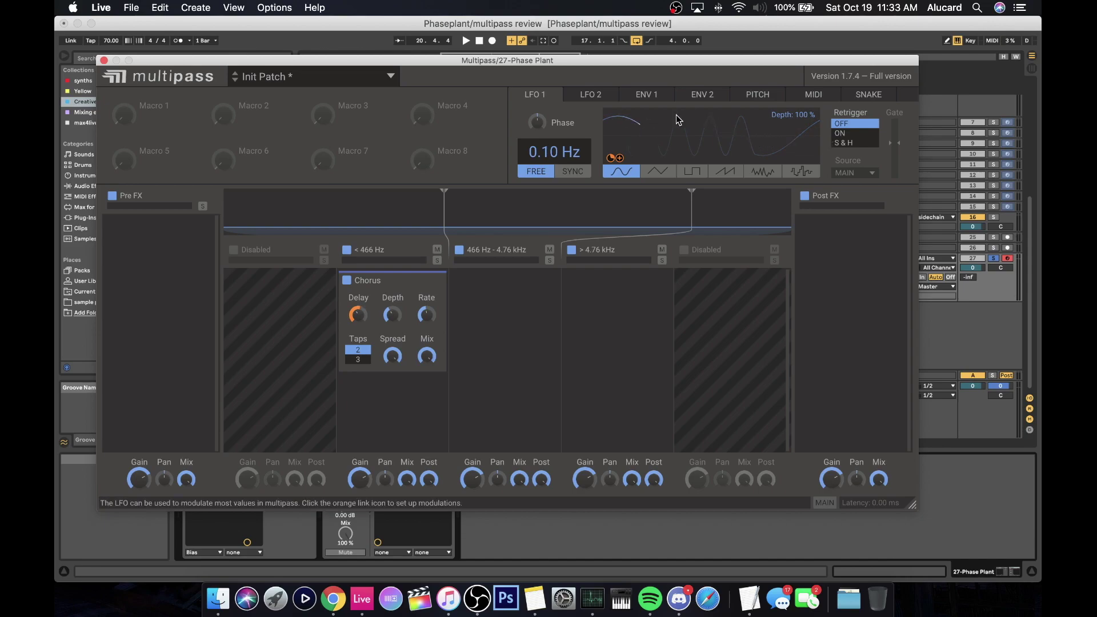
- Try the smooth random waveform on LFO 1 and settle on the stepped random one
left_click(763, 171)
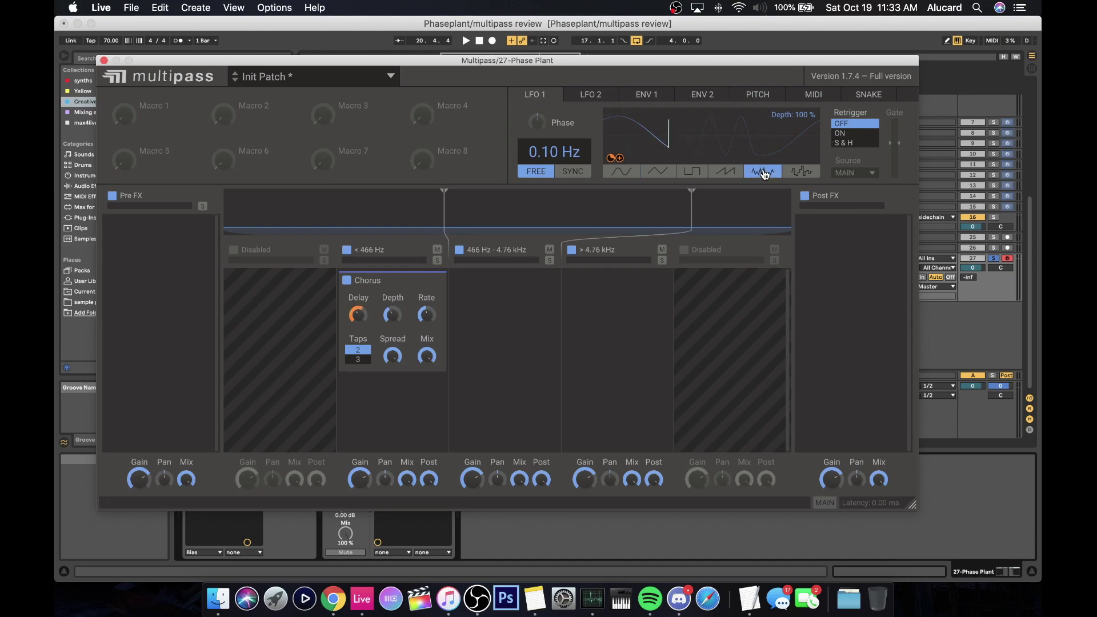
left_click(801, 171)
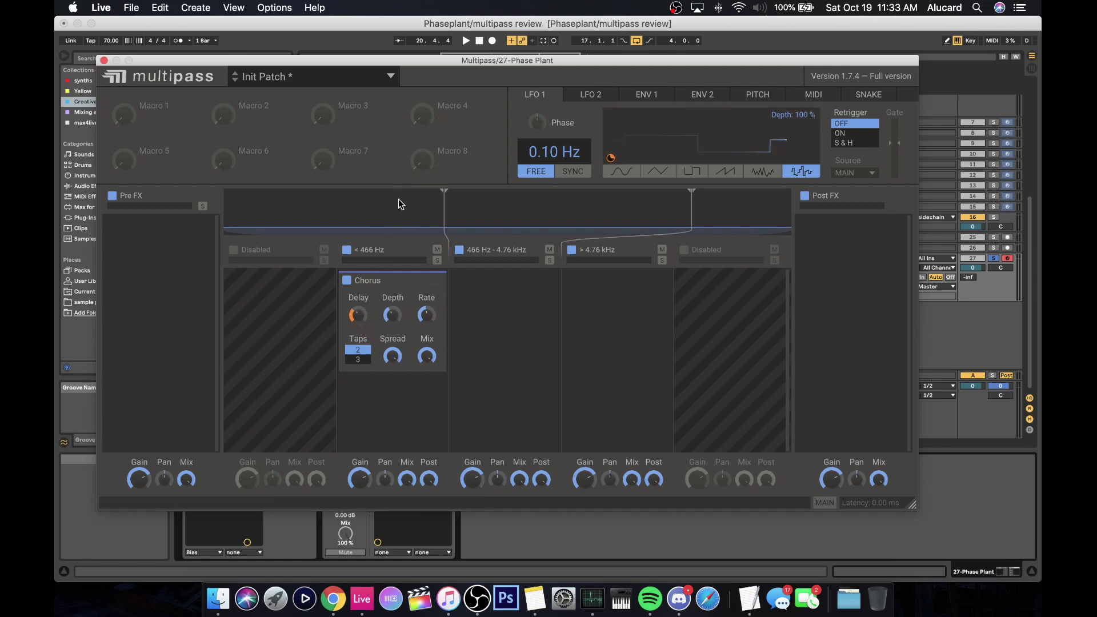
- Look through the LFO 2, ENV 1 and Pitch modulators in Multipass
left_click(590, 96)
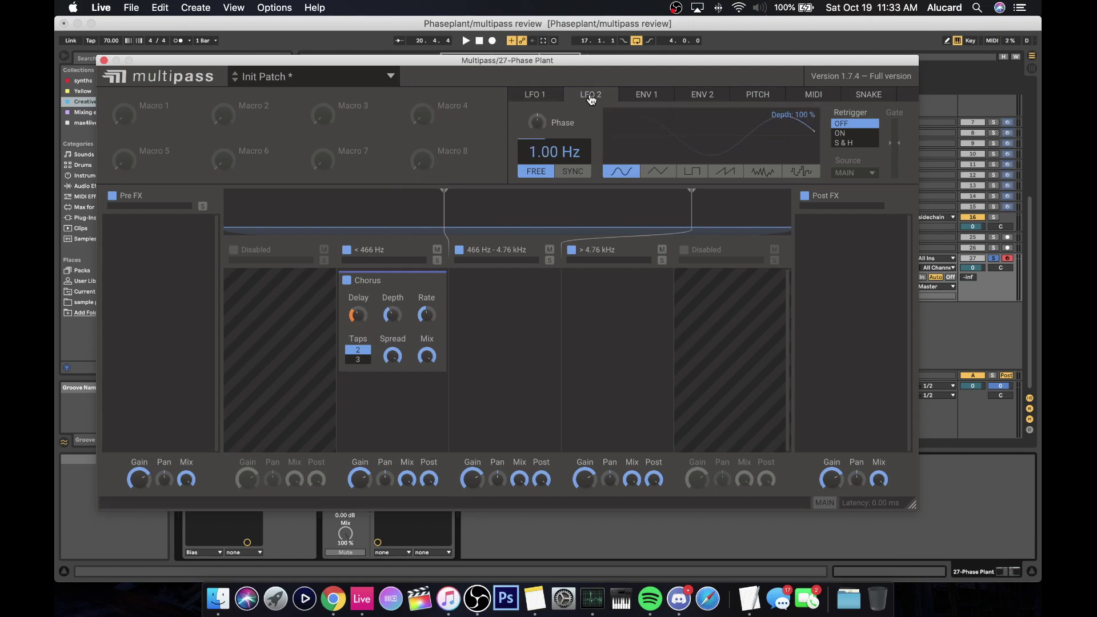
left_click(645, 97)
left_click(536, 94)
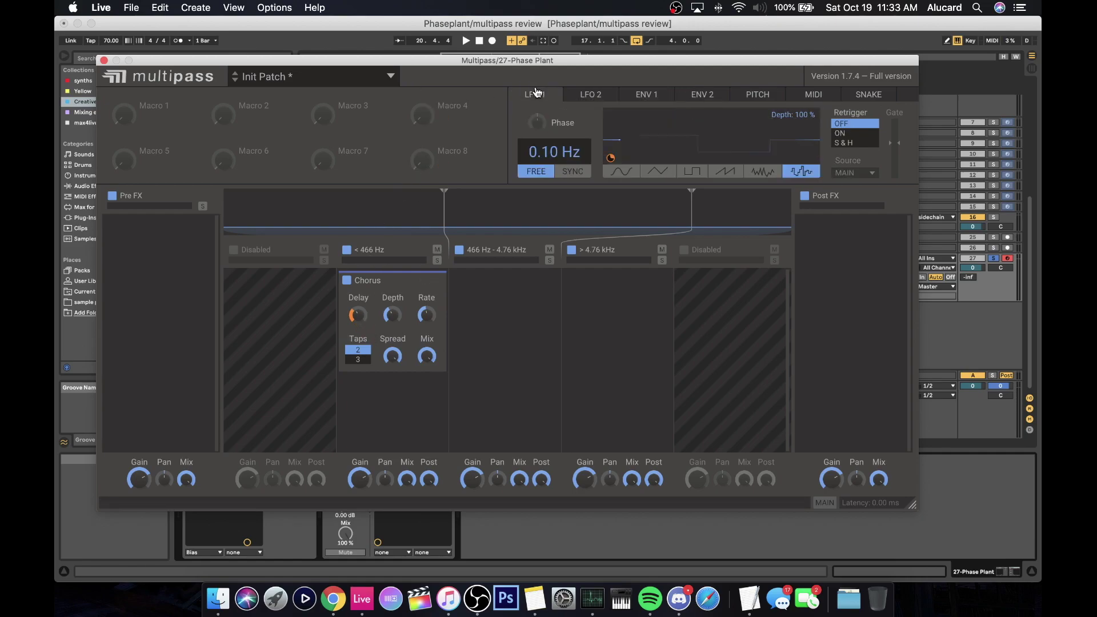
left_click(745, 98)
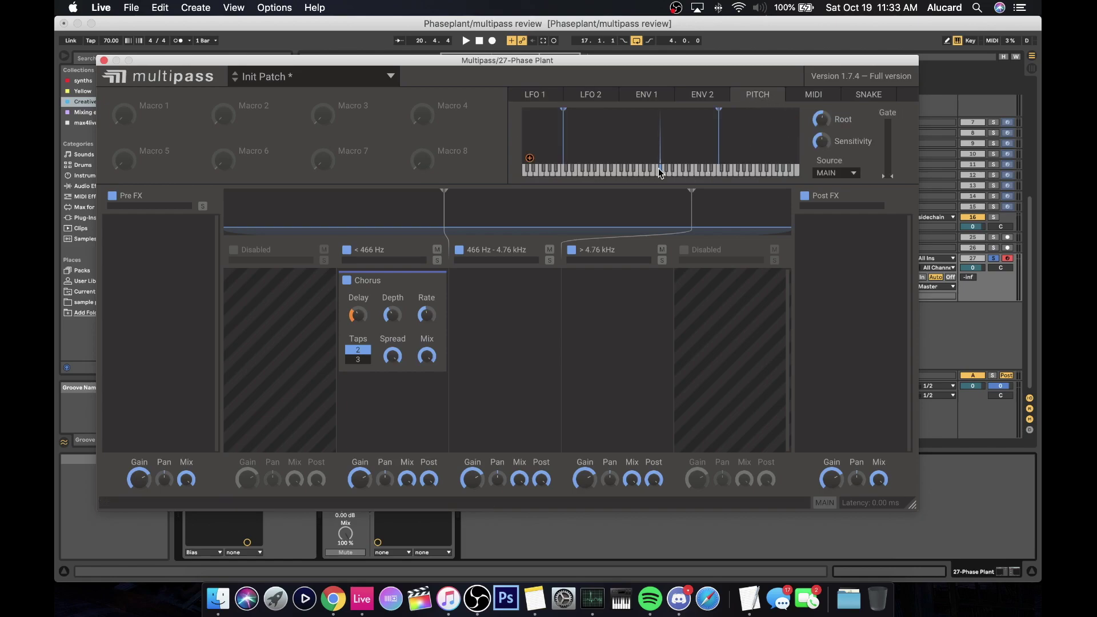
- View the MIDI modulator sources and play a round of the built-in Snake game, leaving it paused
left_click(813, 96)
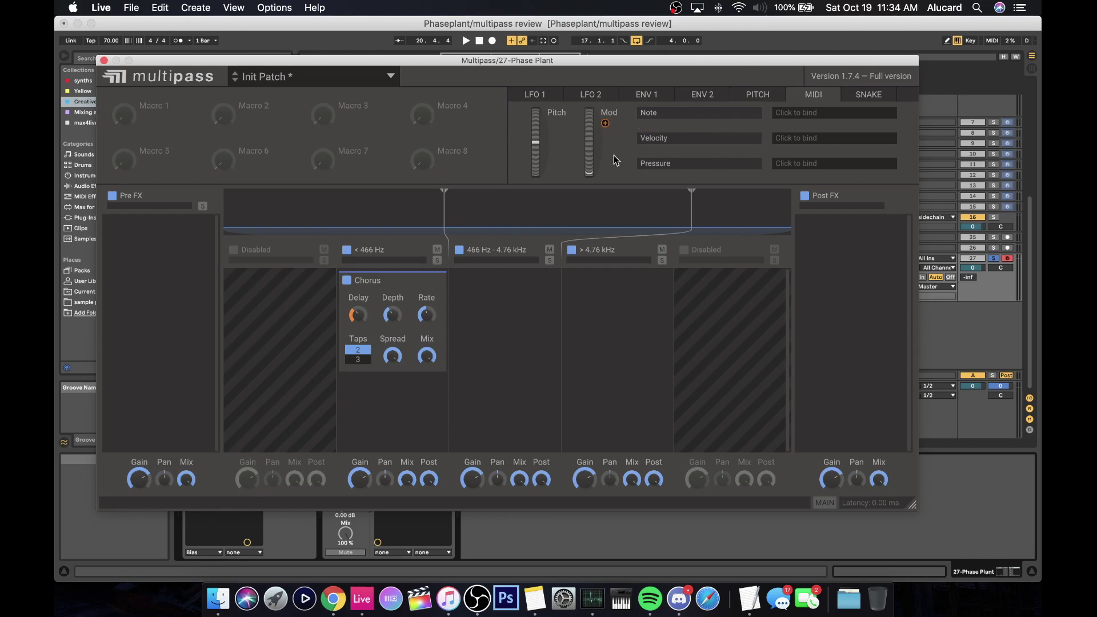
left_click(860, 94)
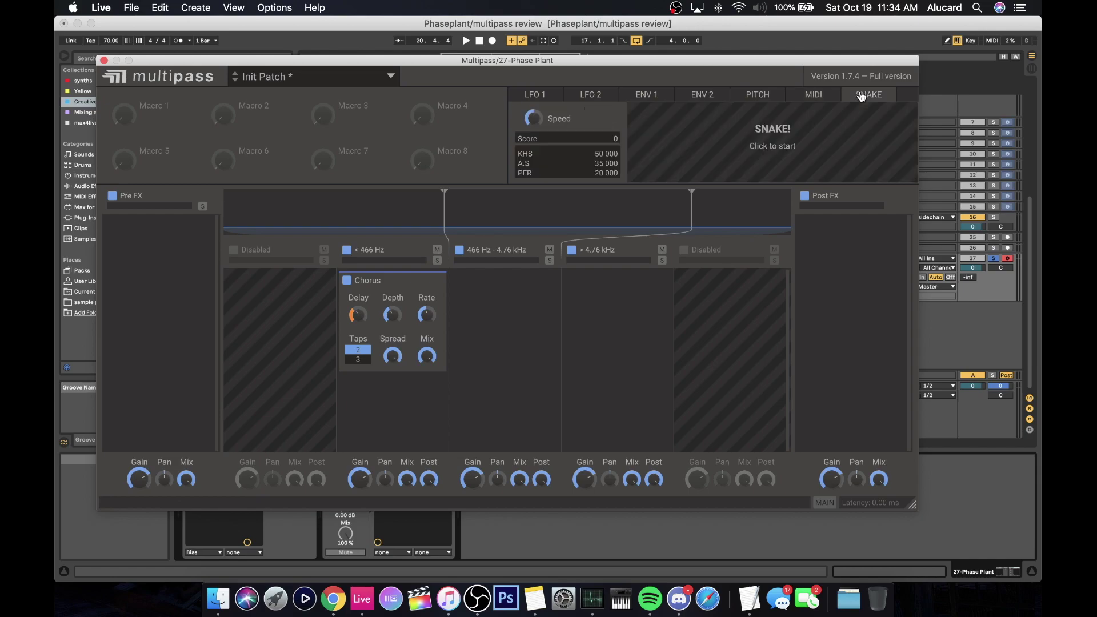
left_click(743, 143)
key("Up")
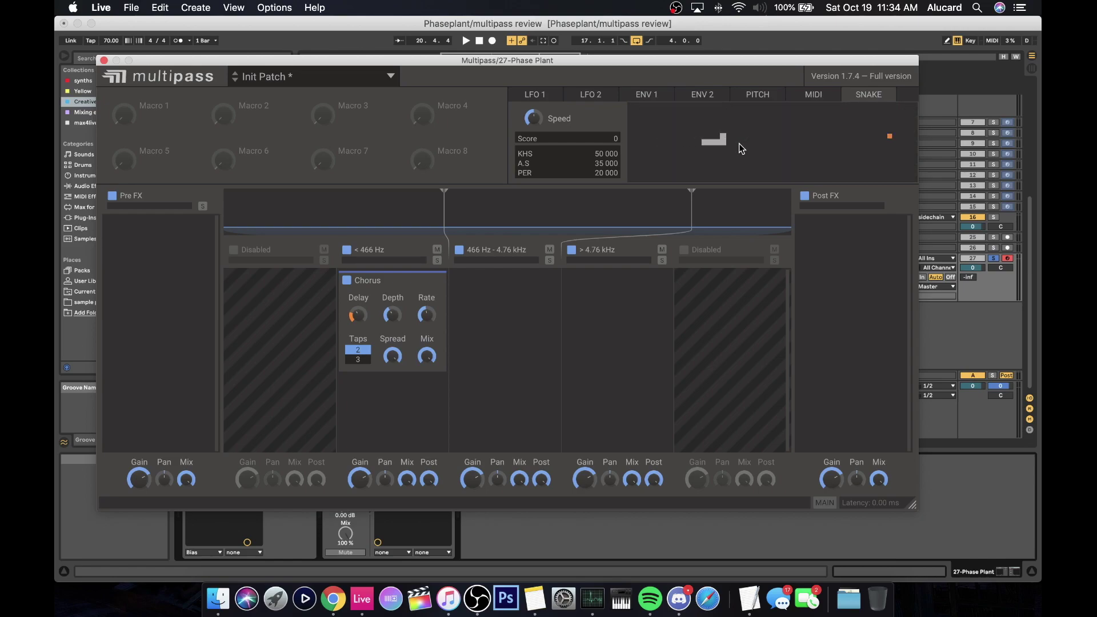
key("Right")
key("Up")
key("Right")
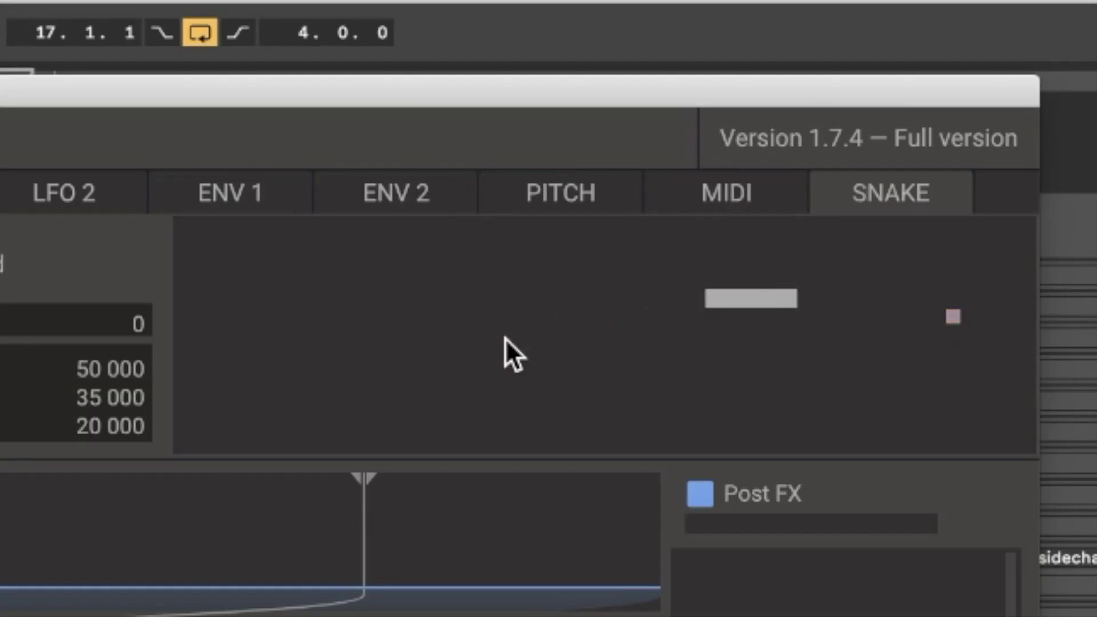
key("Down")
key("Left")
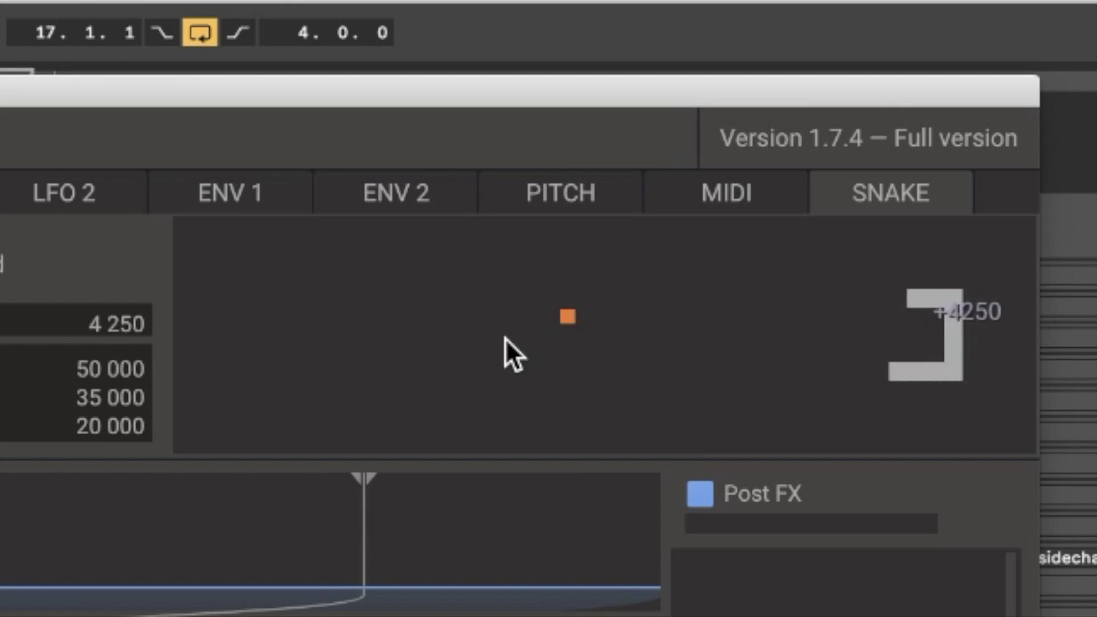
key("Up")
key("Left")
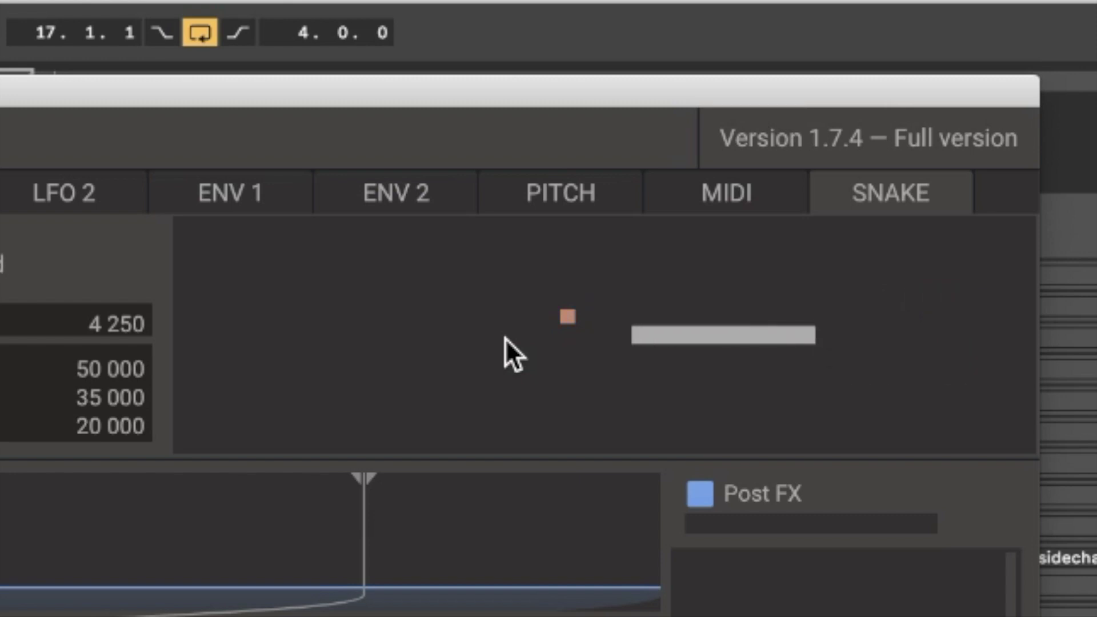
key("Up")
key("Left")
key("Down")
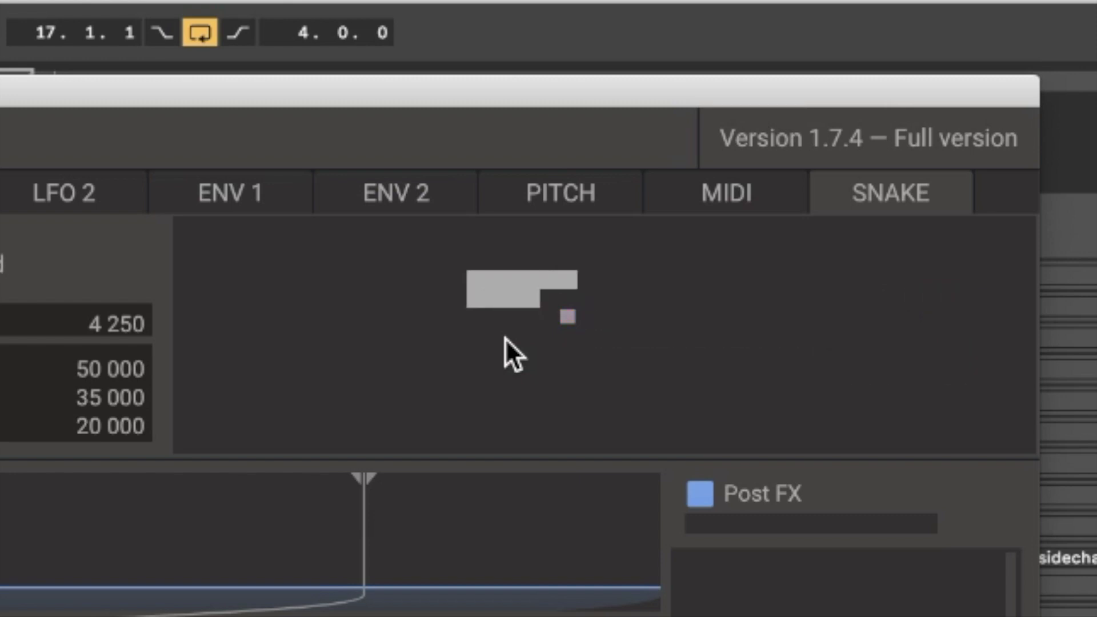
key("Down")
key("Right")
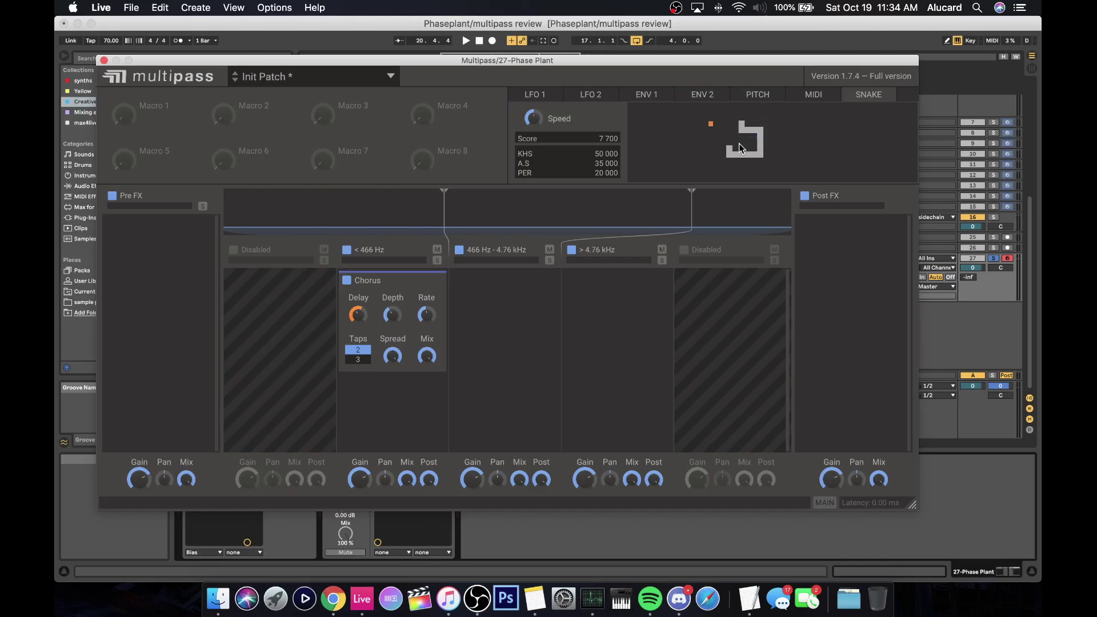
key("Left")
key("Up")
left_click(738, 148)
- Replace the Chorus in the band below 466 Hz with a Filter and put matching Filters in the other two active bands
left_click(478, 301)
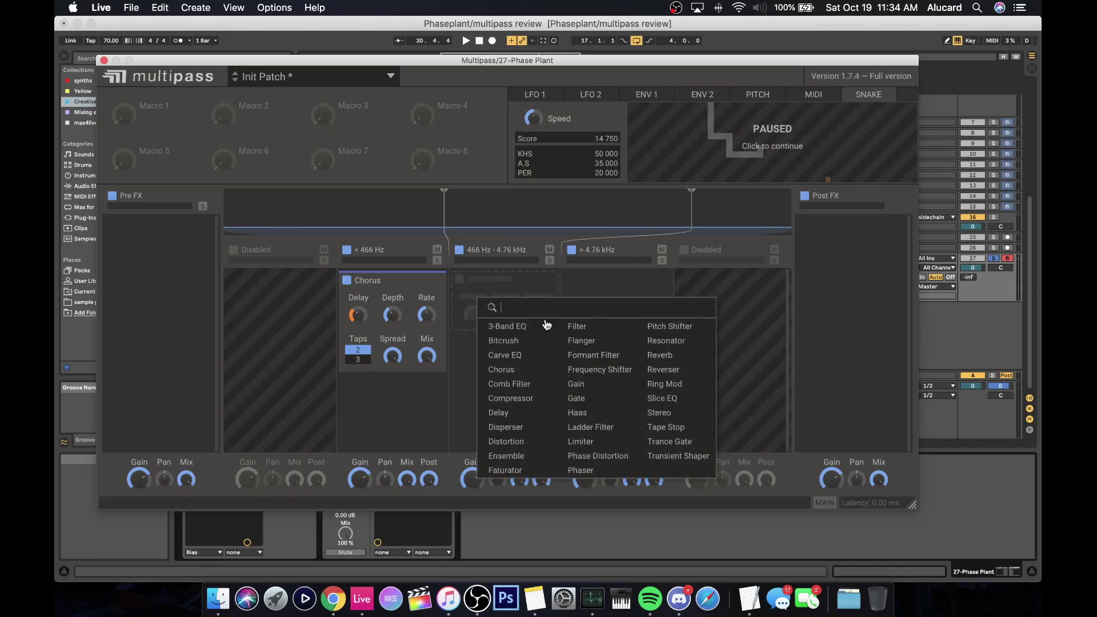
left_click(408, 300)
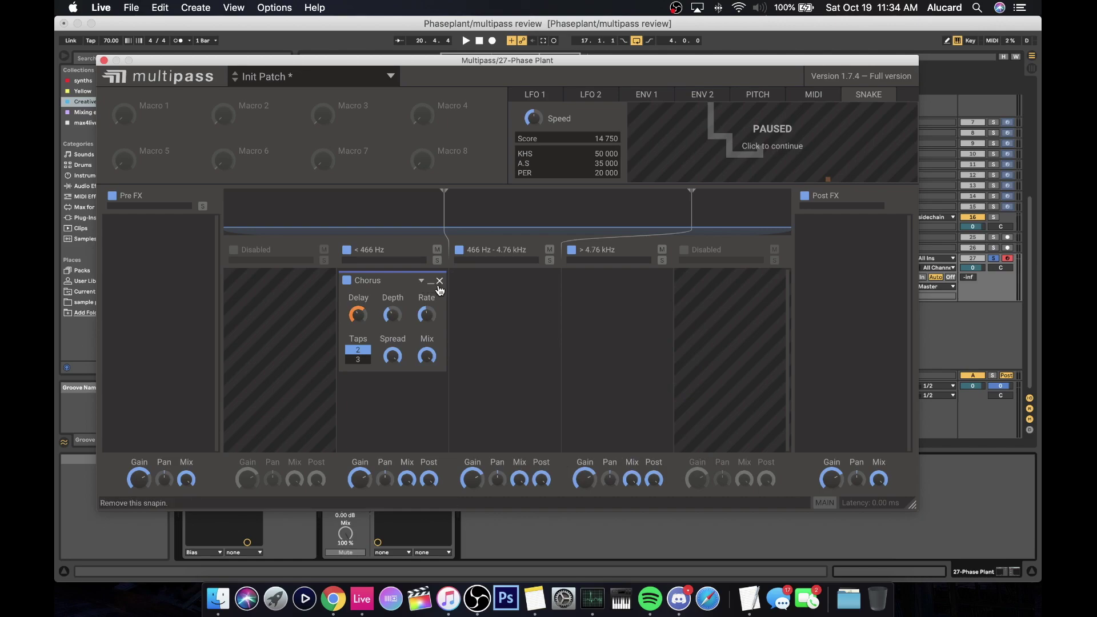
left_click(427, 281)
left_click(406, 288)
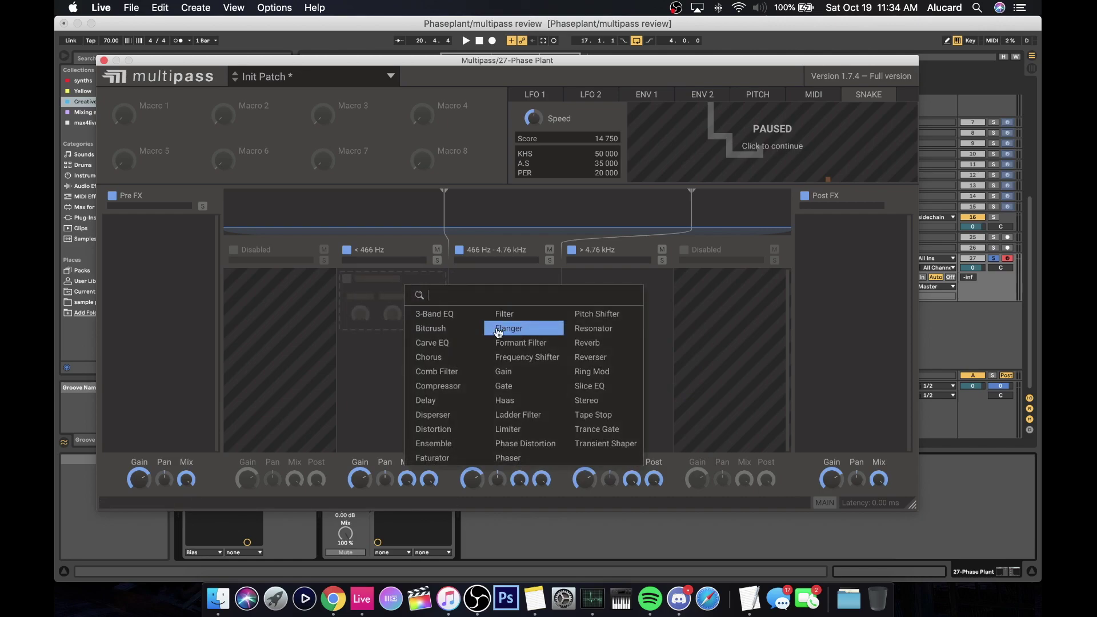
left_click(502, 314)
left_click(500, 294)
left_click(409, 279)
left_click_drag(411, 278, 584, 298)
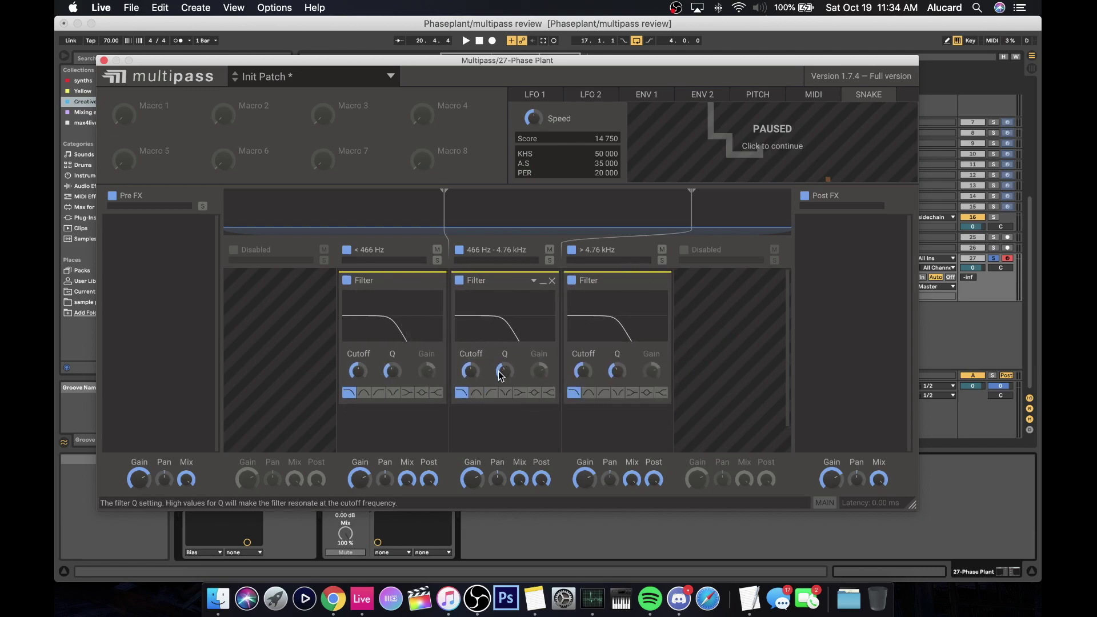
- Make the middle band's Filter a band-pass and the high band's a high-pass, raising the outer cutoffs and lowering the middle one
left_click(476, 392)
left_click(603, 392)
left_click_drag(358, 371, 358, 355)
left_click_drag(470, 371, 470, 383)
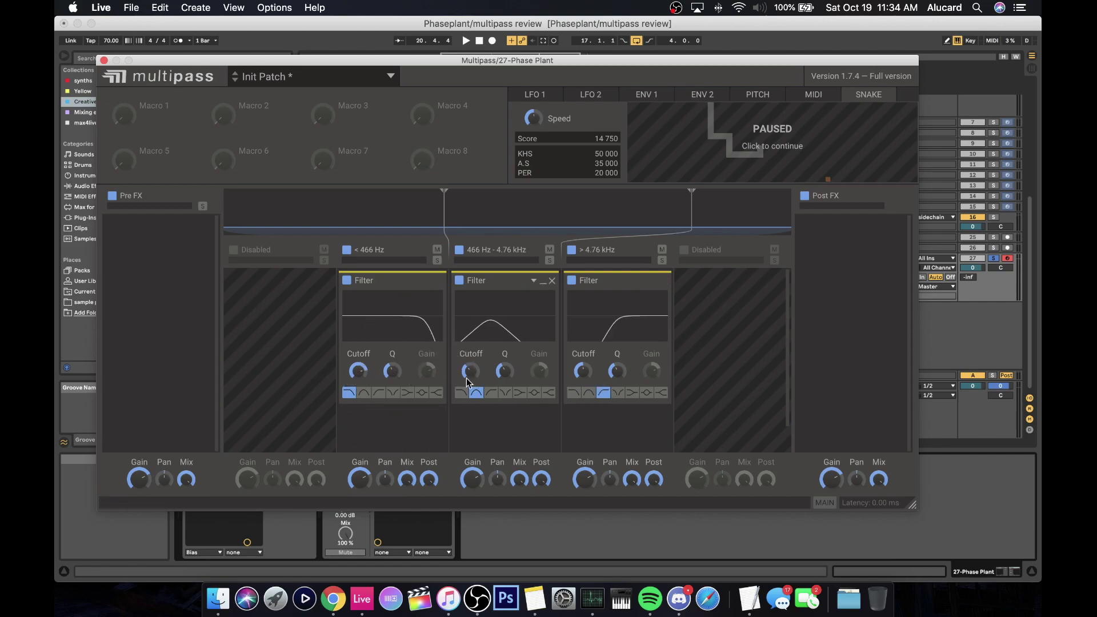
left_click_drag(582, 382, 583, 377)
- Add a Distortion to both the Pre FX and the Post FX lanes
left_click_drag(631, 326, 828, 278)
left_click(828, 278)
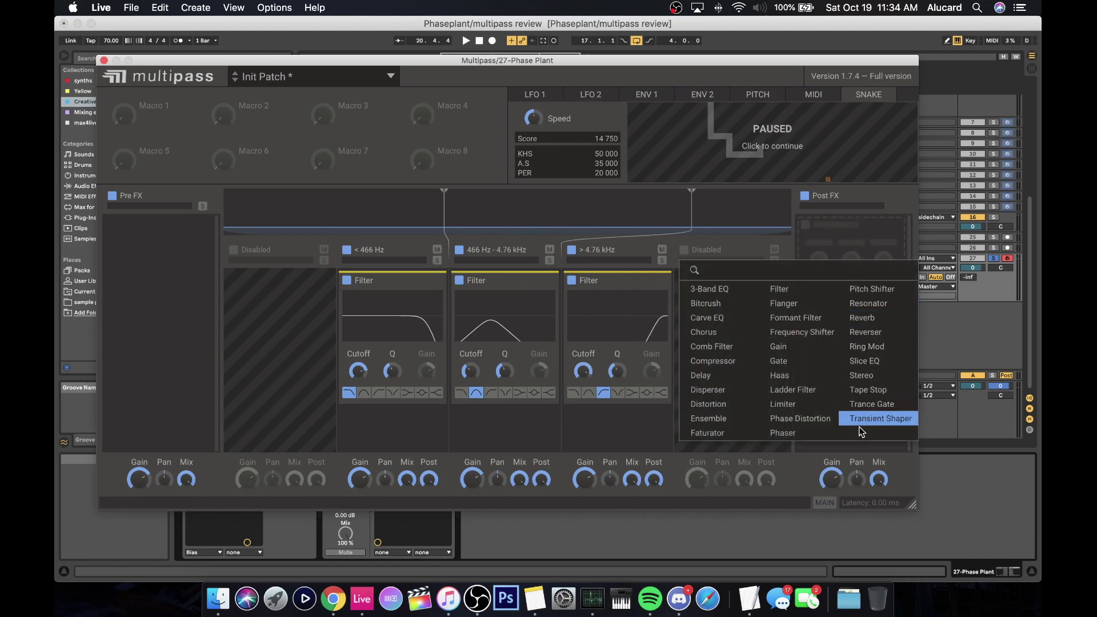
left_click(152, 284)
left_click(151, 277)
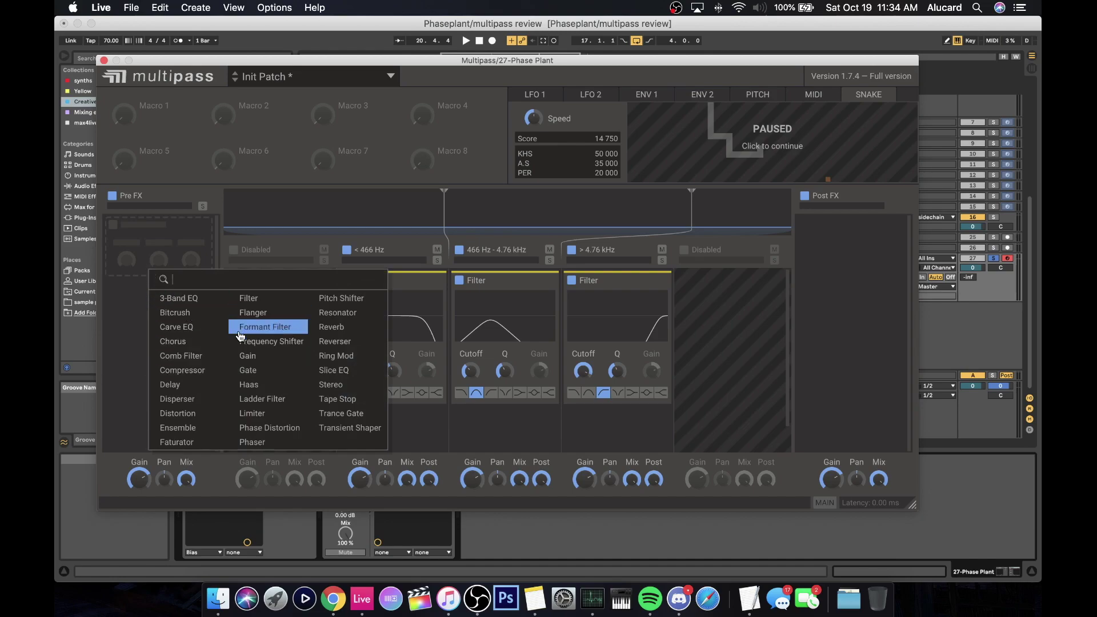
left_click(184, 413)
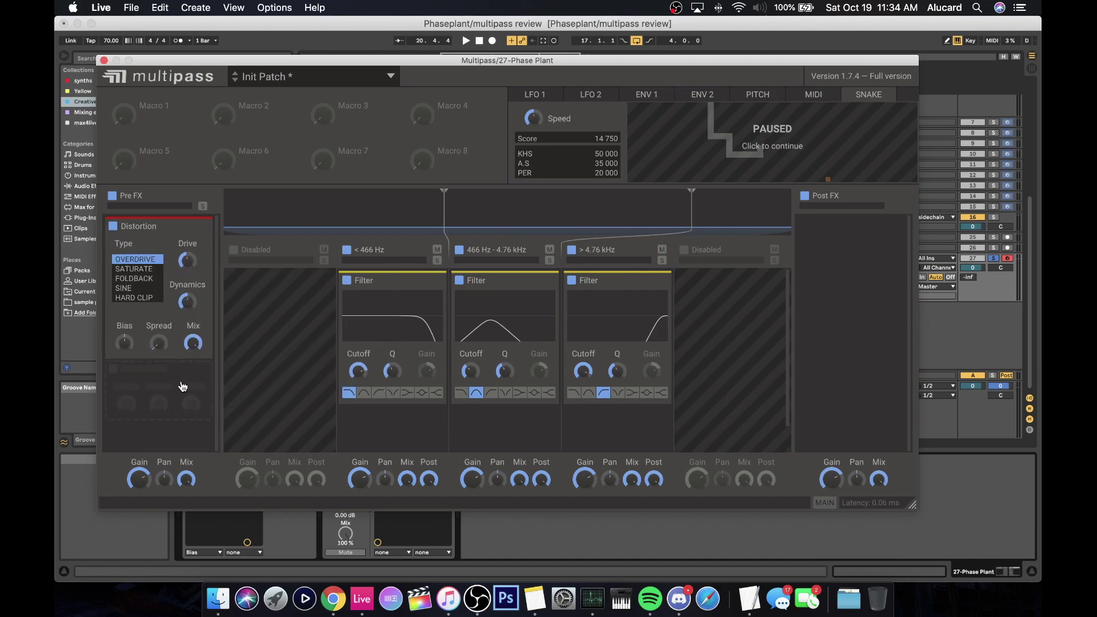
left_click(862, 255)
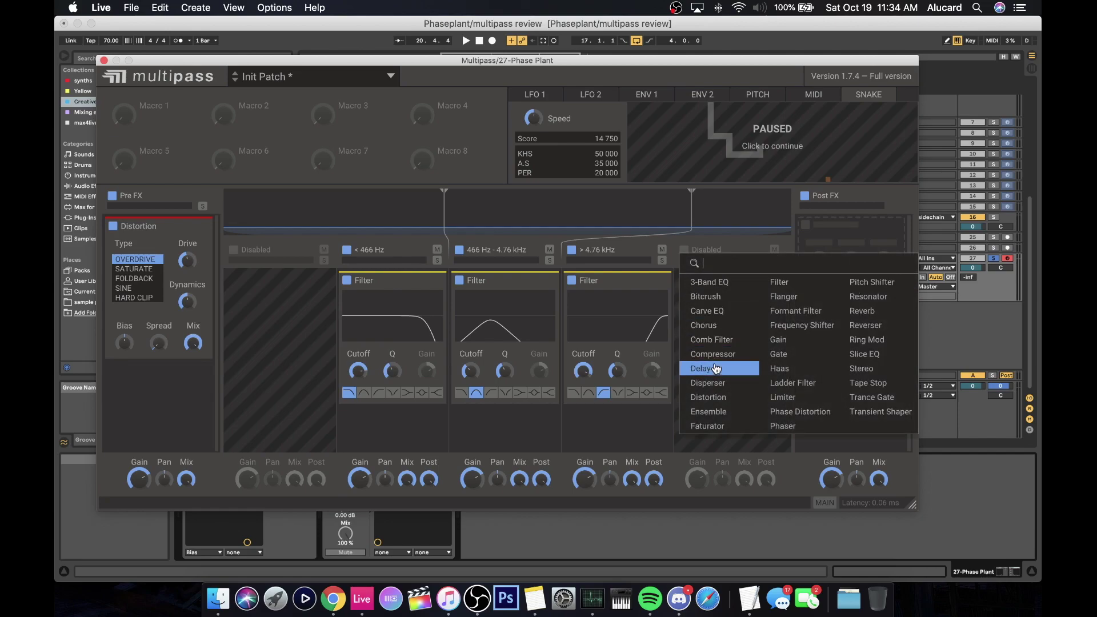
left_click(708, 397)
- Add a Compressor to the Post FX lane and a Chorus below the Filter in the band above 4.76 kHz
left_click(860, 392)
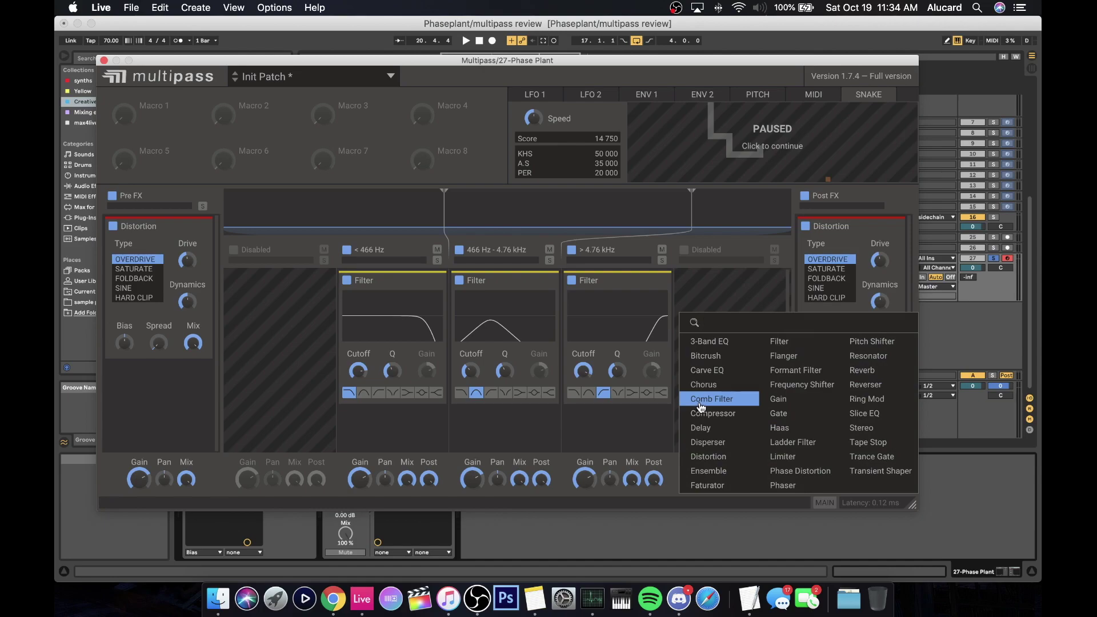
left_click(703, 413)
left_click(605, 433)
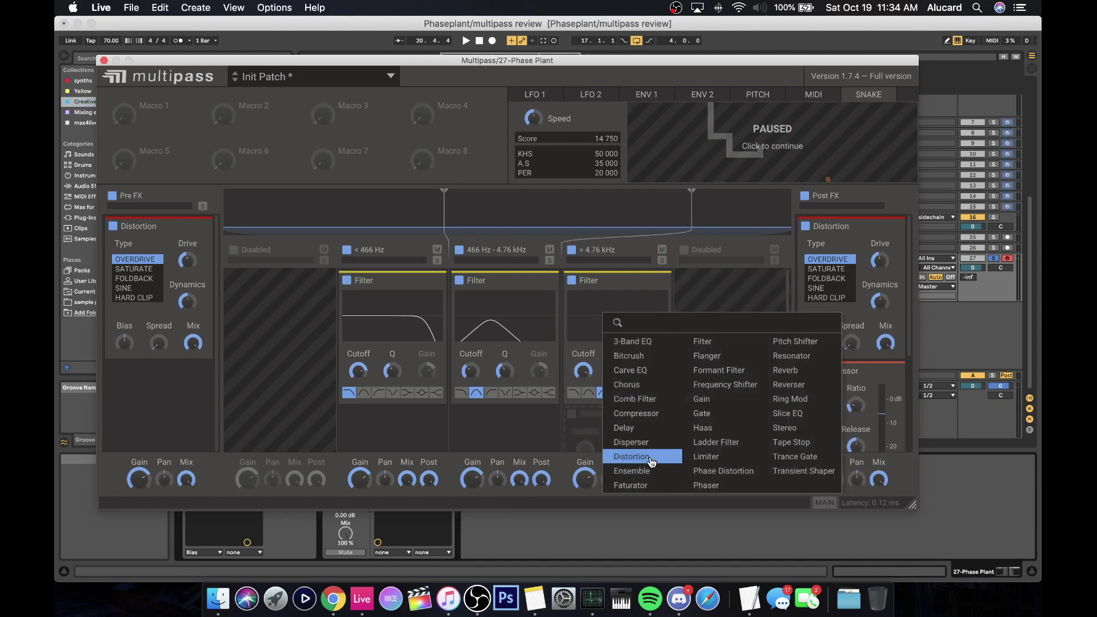
left_click(649, 383)
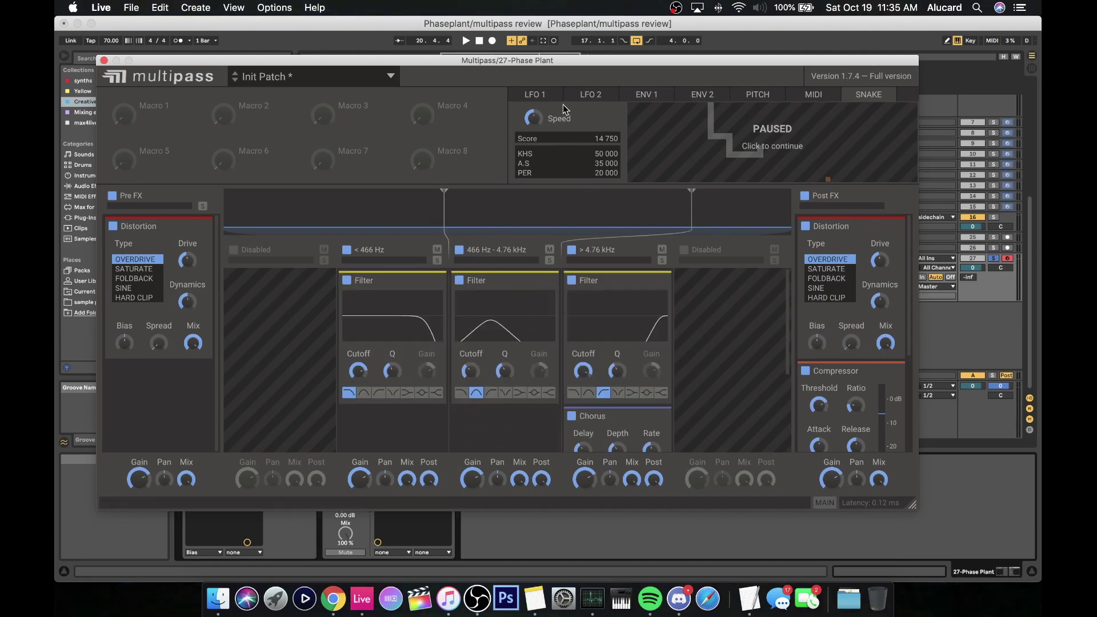
- Assign LFO 1 to modulate both crossover frequencies, at 466 Hz and 4.76 kHz
left_click(540, 96)
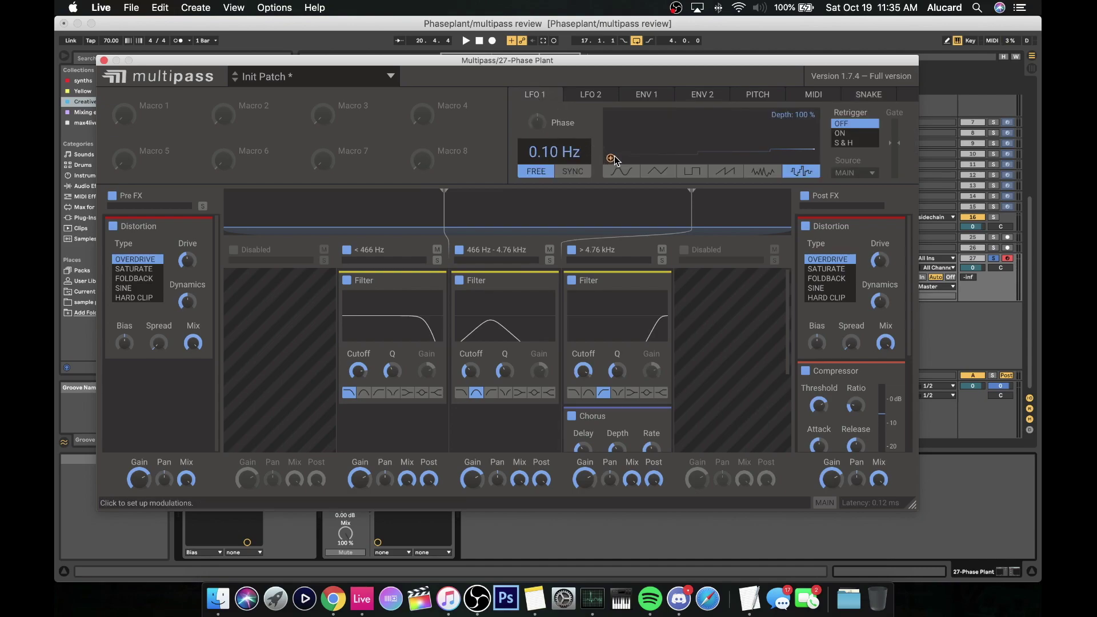
left_click(611, 159)
left_click_drag(453, 205, 452, 207)
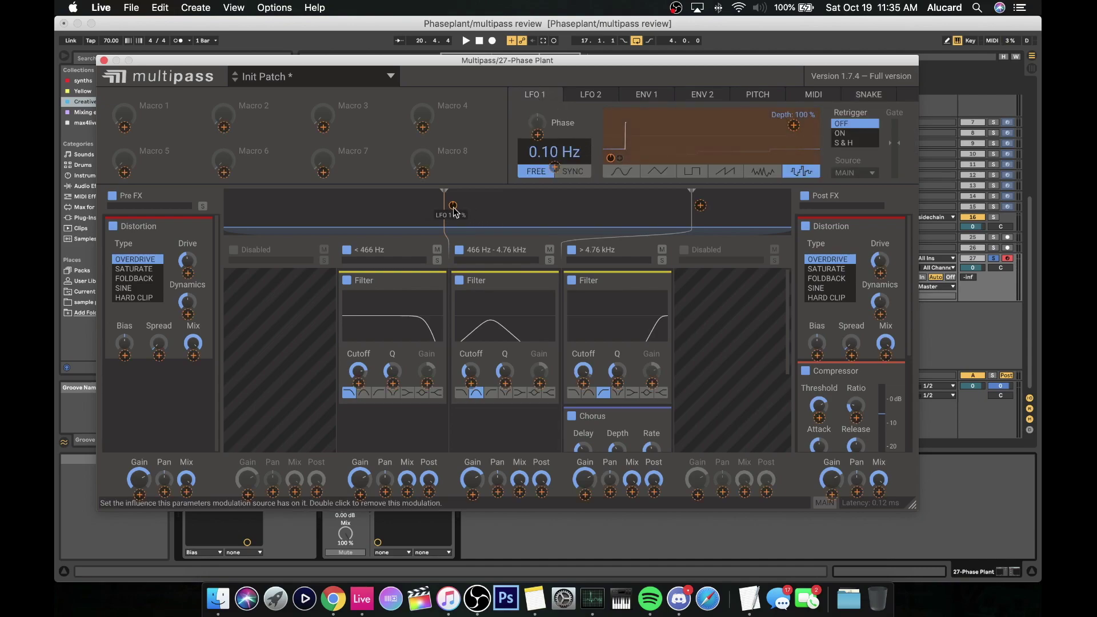
left_click(619, 158)
left_click(700, 205)
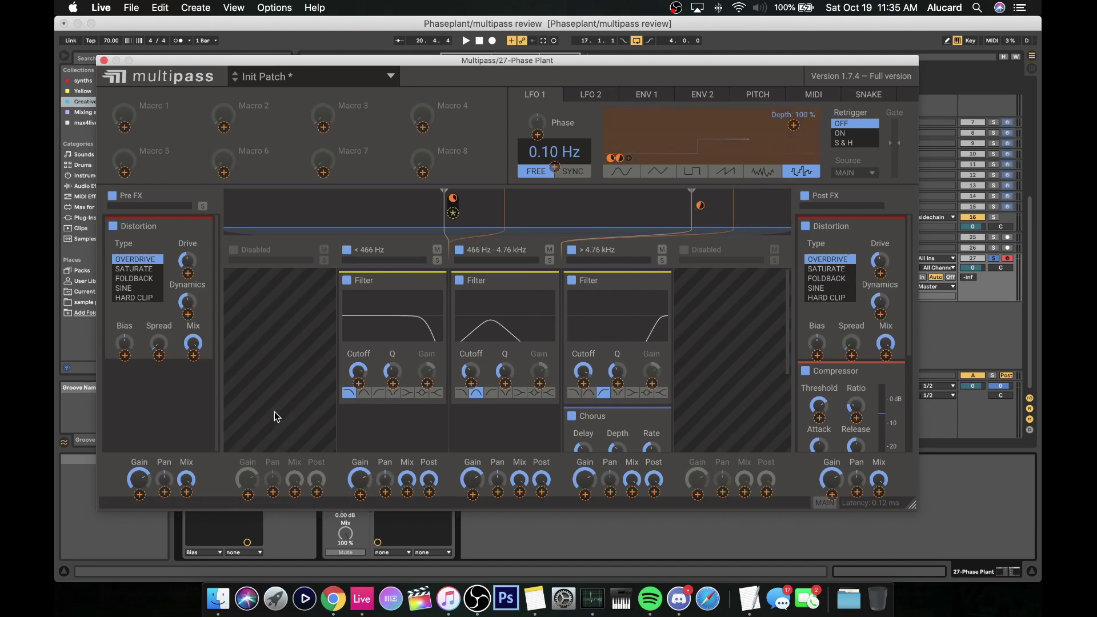
- Close Multipass and reopen Phase Plant with its first generators in view
left_click(104, 60)
left_click(206, 460)
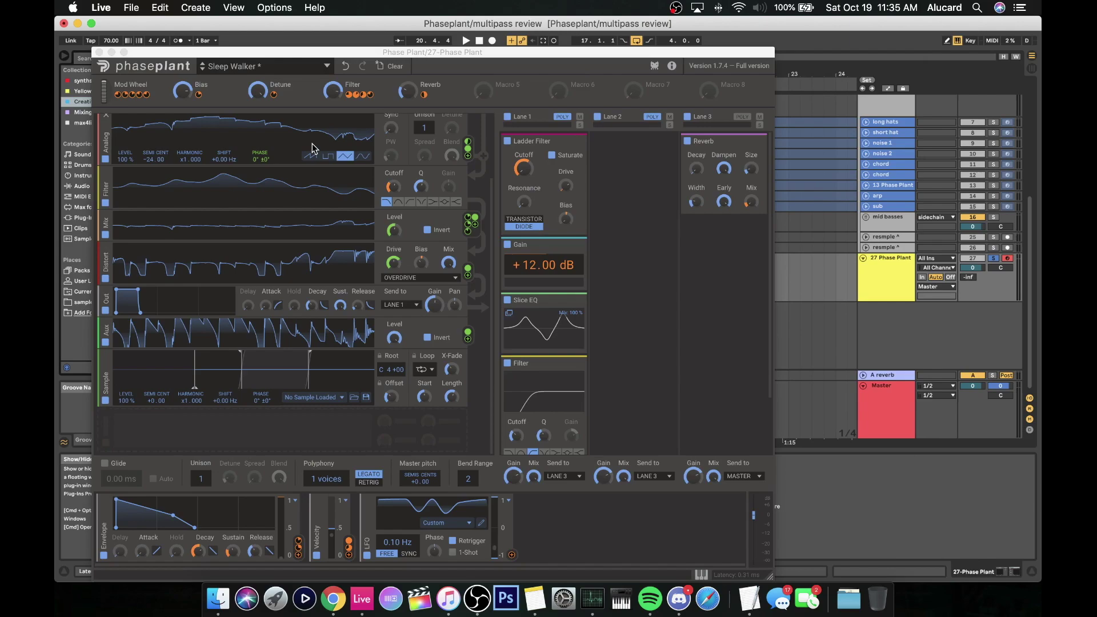
scroll(231, 142, "up", 3)
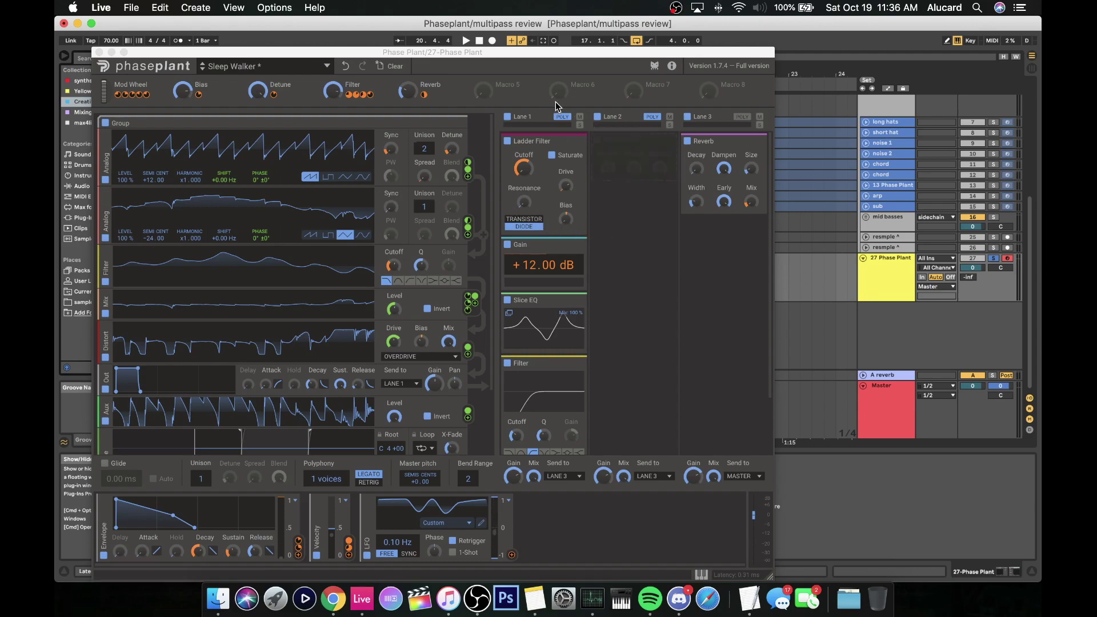
- Browse the factory presets, try Bass Phase and load Reesonant from the Bass Hard folder
left_click(328, 67)
left_click(328, 67)
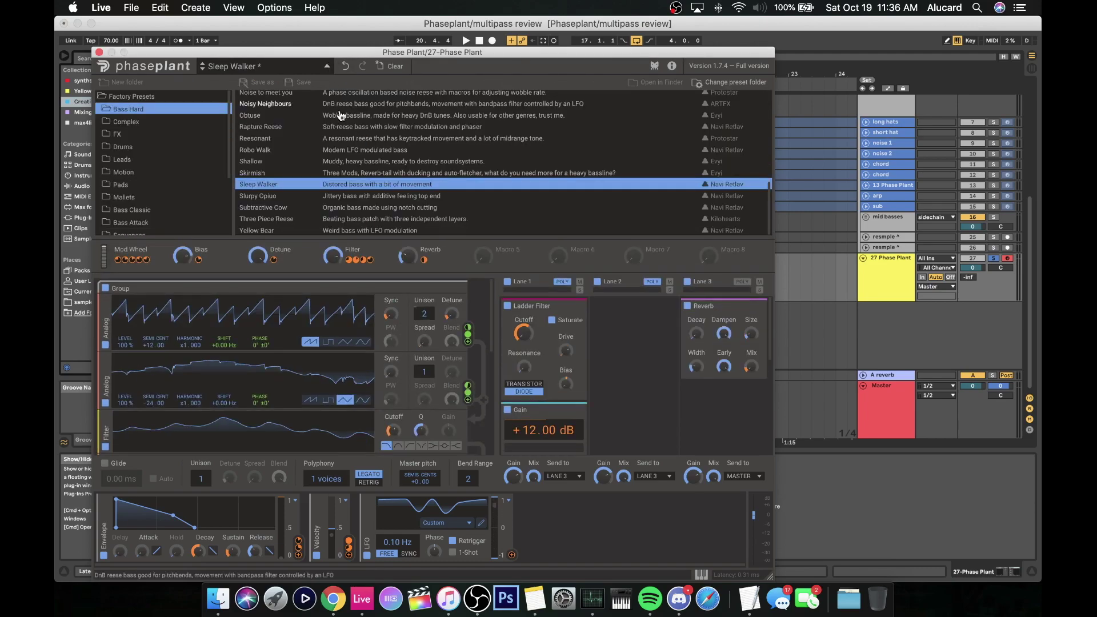
scroll(191, 182, "down", 4)
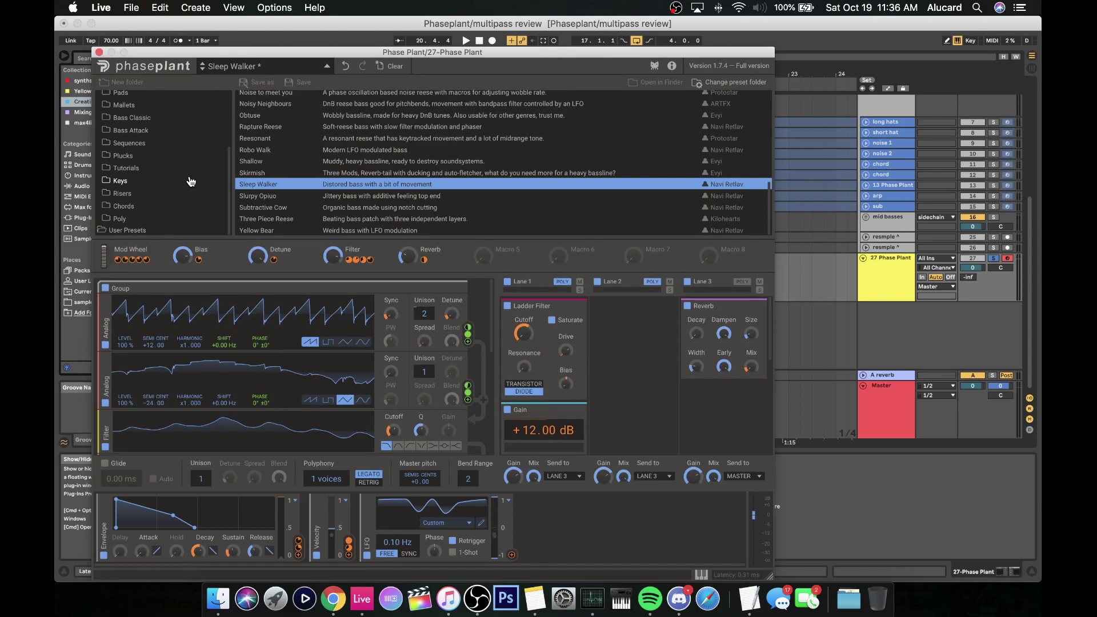
scroll(191, 181, "up", 4)
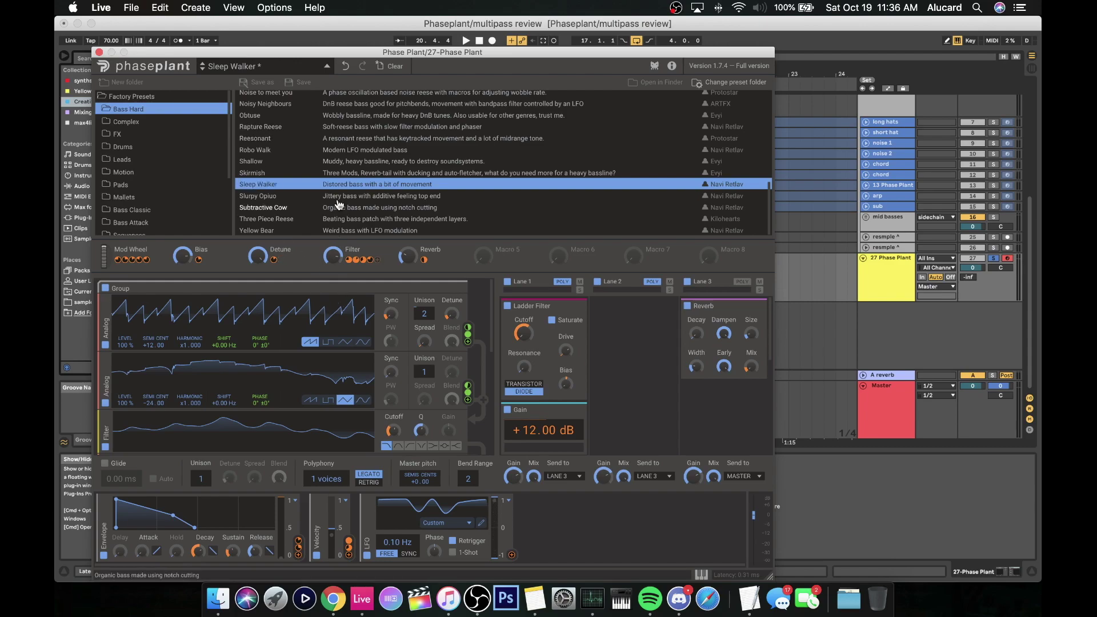
scroll(503, 160, "up", 10)
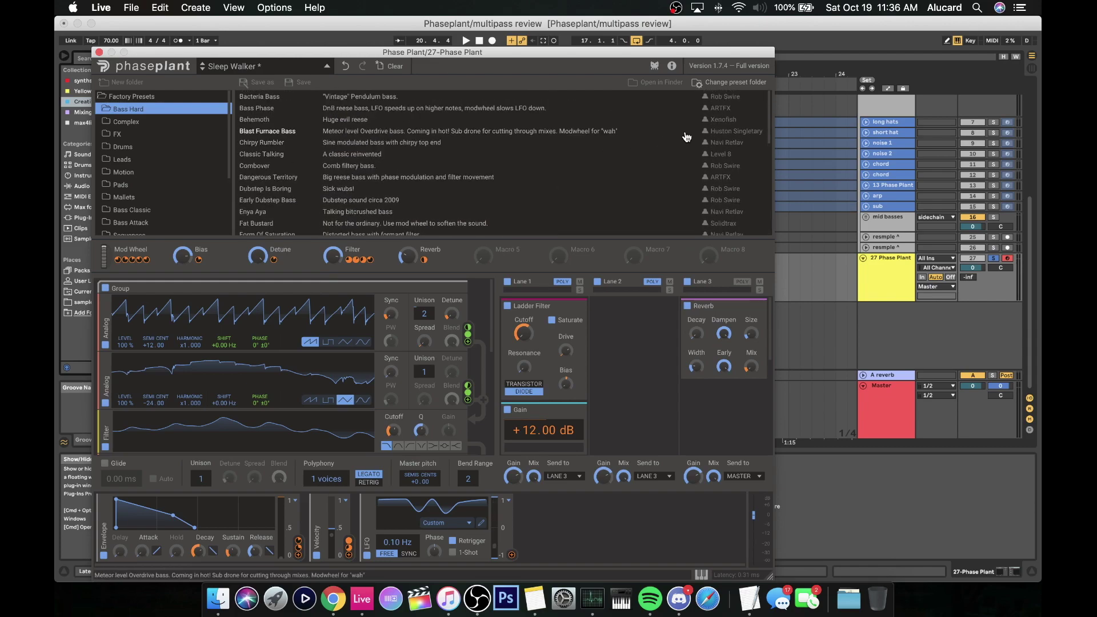
scroll(723, 118, "down", 3)
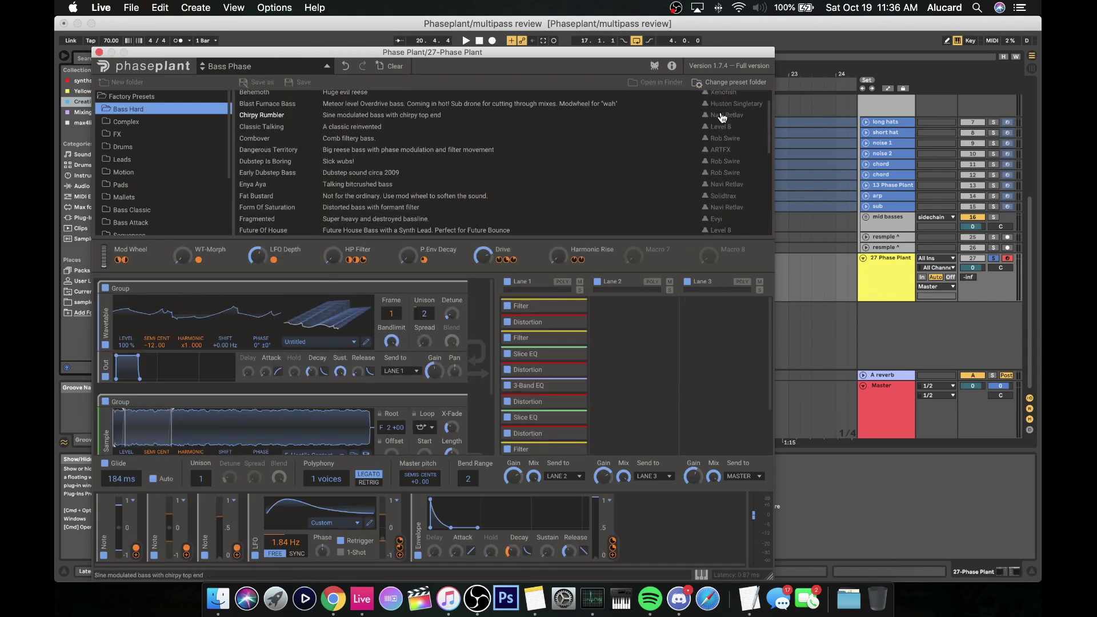
scroll(735, 162, "down", 5)
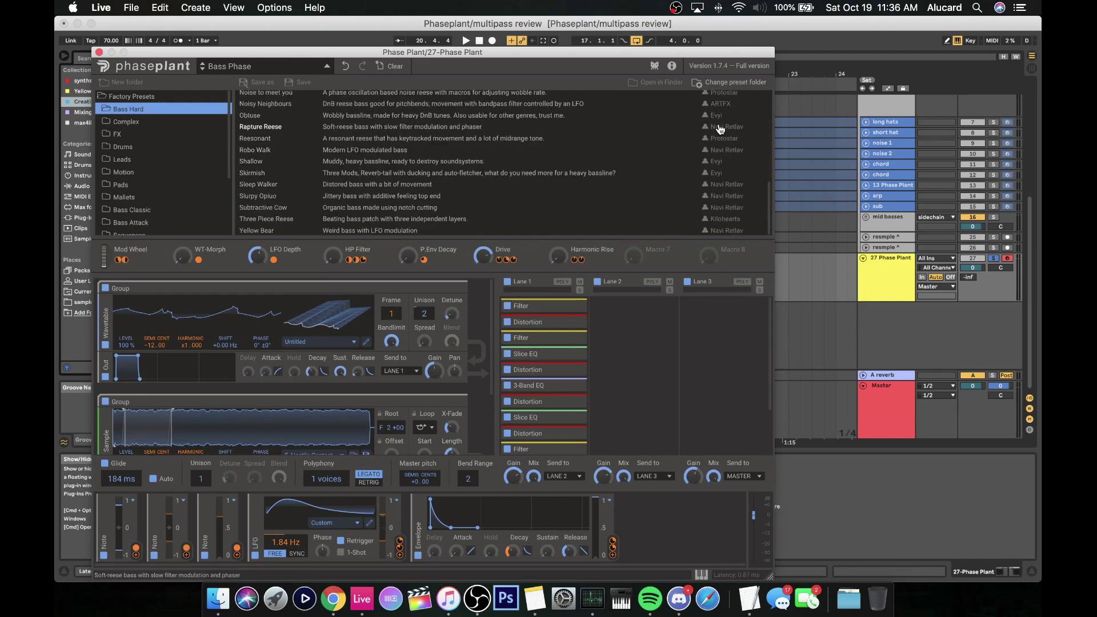
left_click(730, 141)
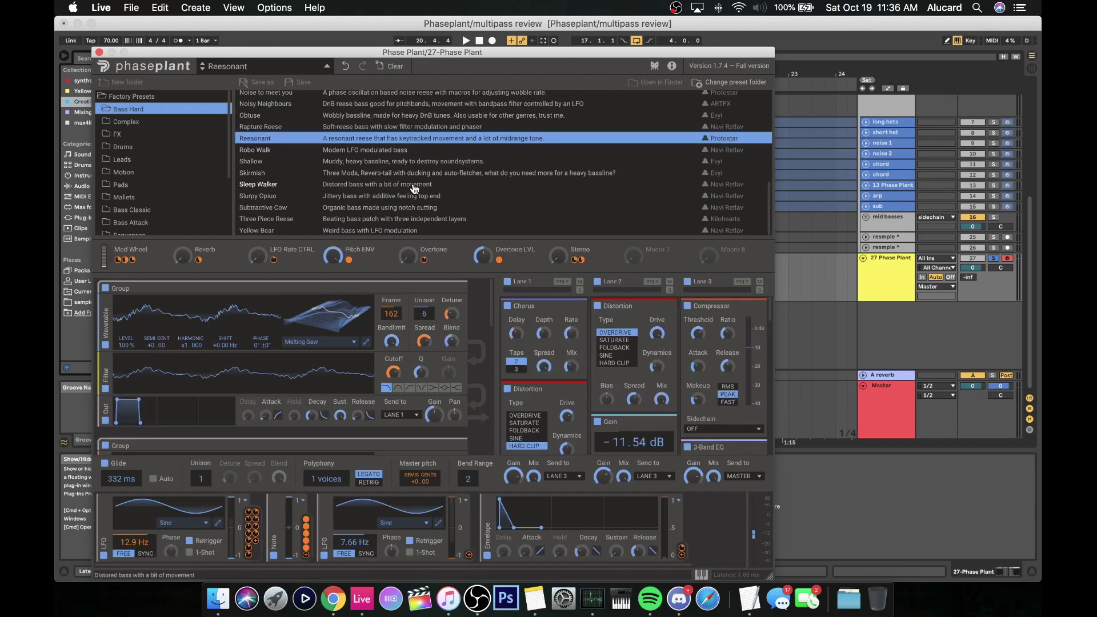
- Reopen the Phase Plant window and modulate the Melting Saw wavetable's phase with its own audio output
left_click(100, 53)
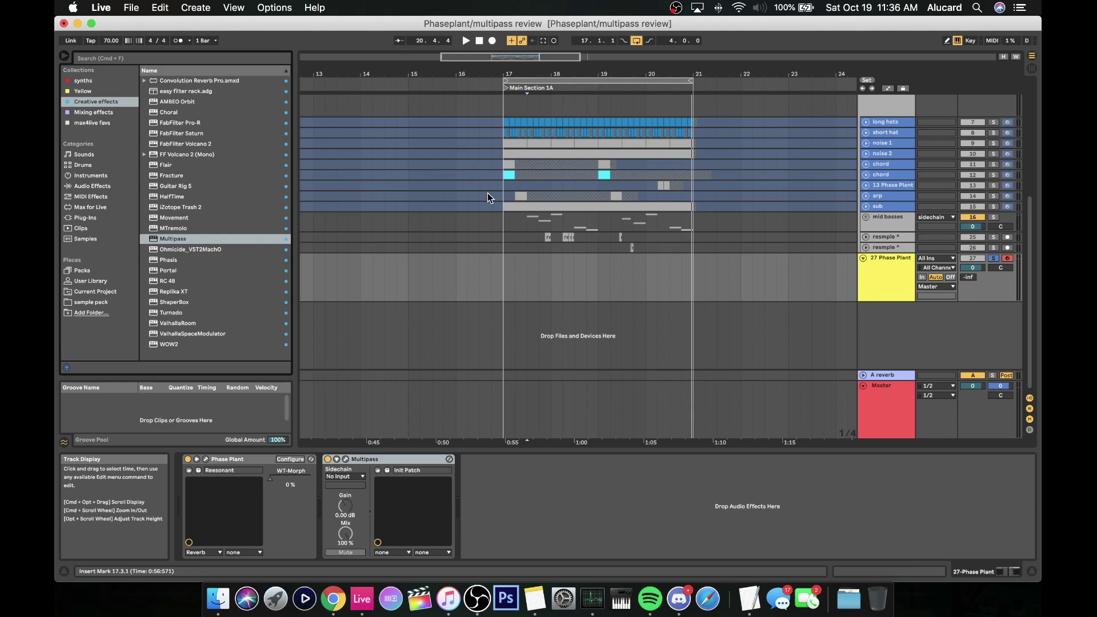
left_click(206, 460)
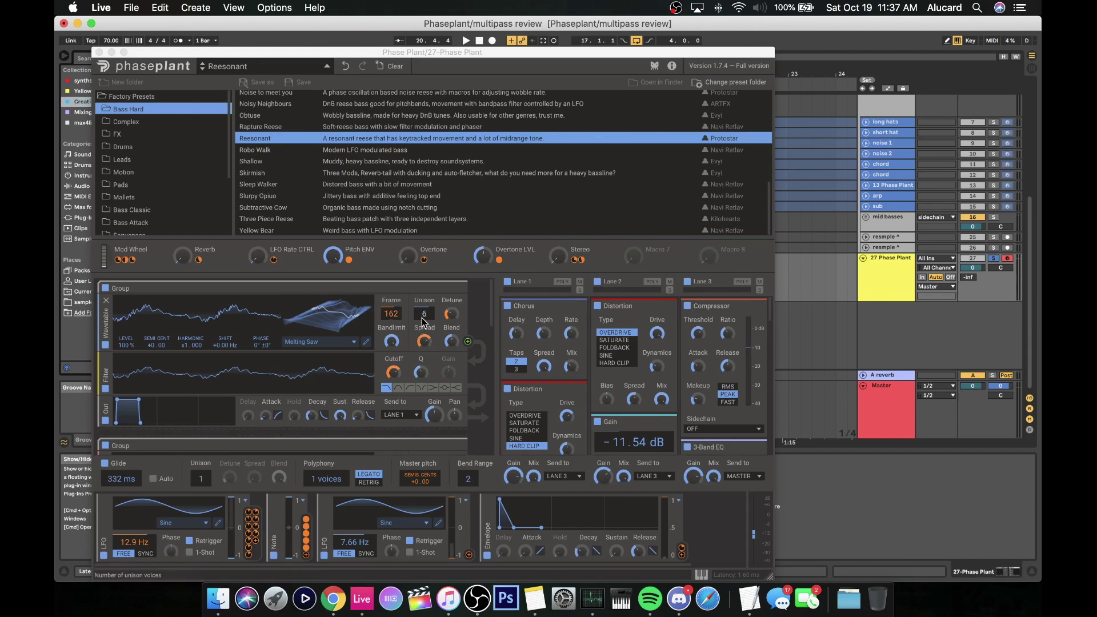
left_click_drag(467, 343, 262, 353)
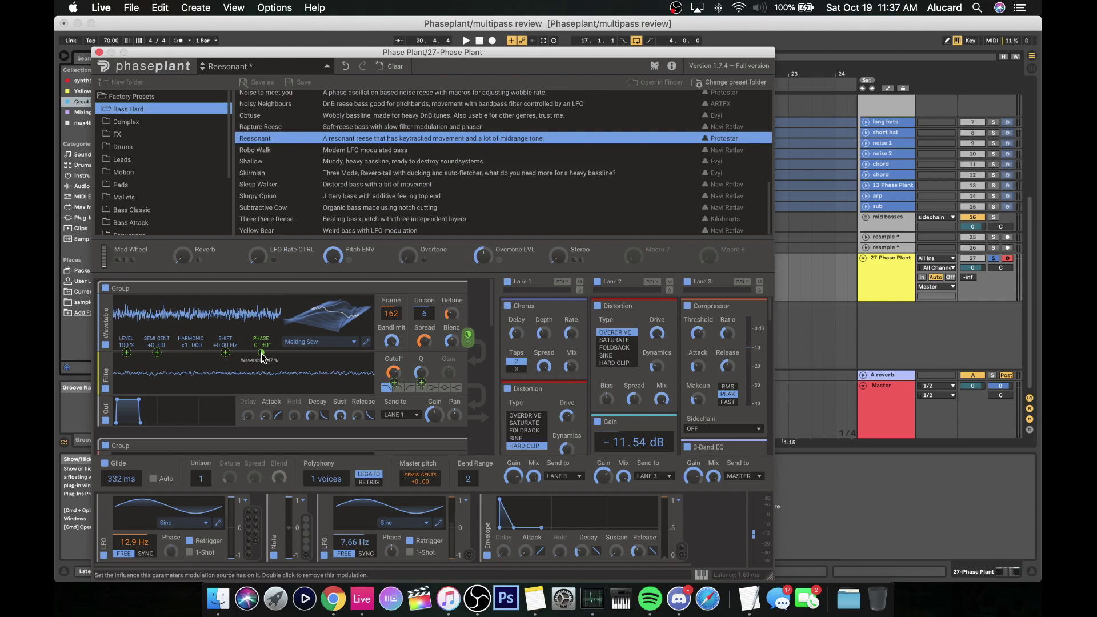
- Remove the audio modulation from the Melting Saw wavetable's phase, then collapse the preset browser and close the Phase Plant window
double_click(262, 355)
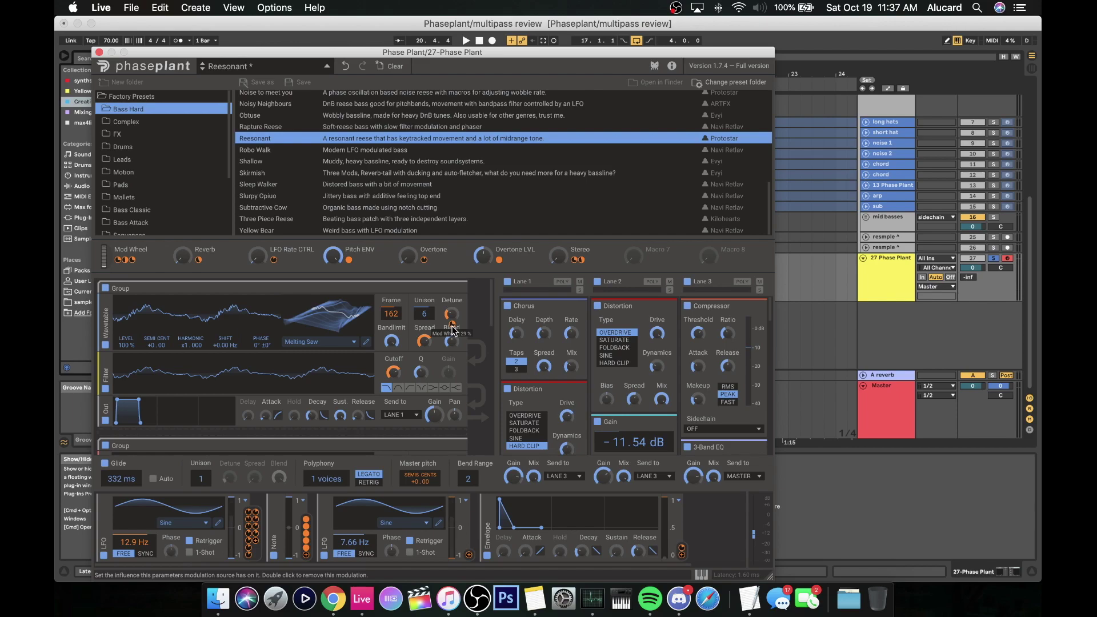
left_click(327, 68)
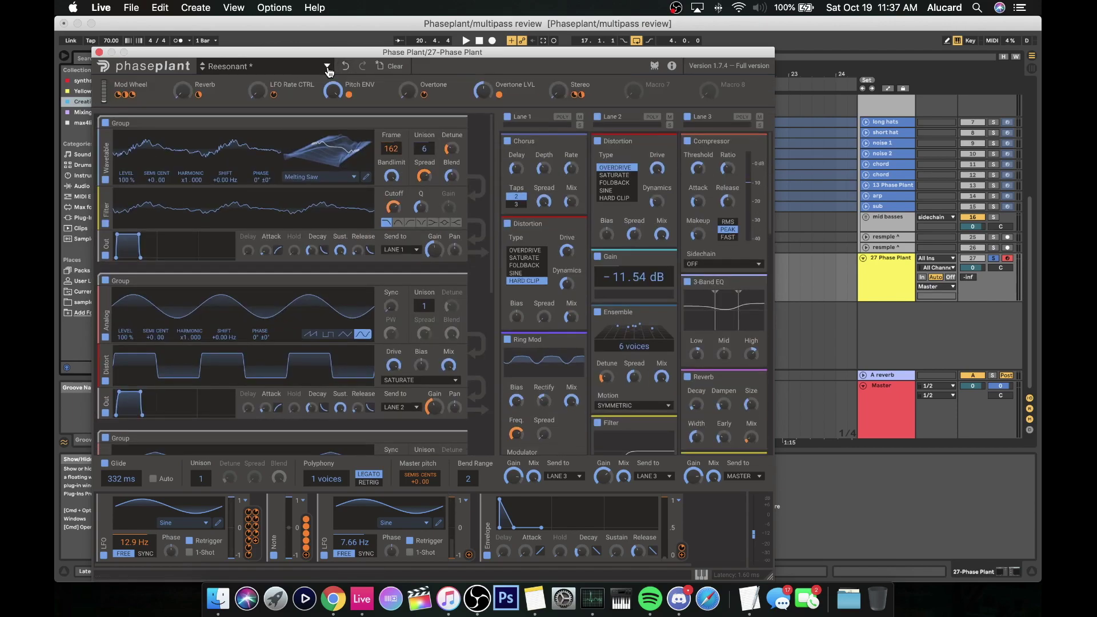
left_click(99, 52)
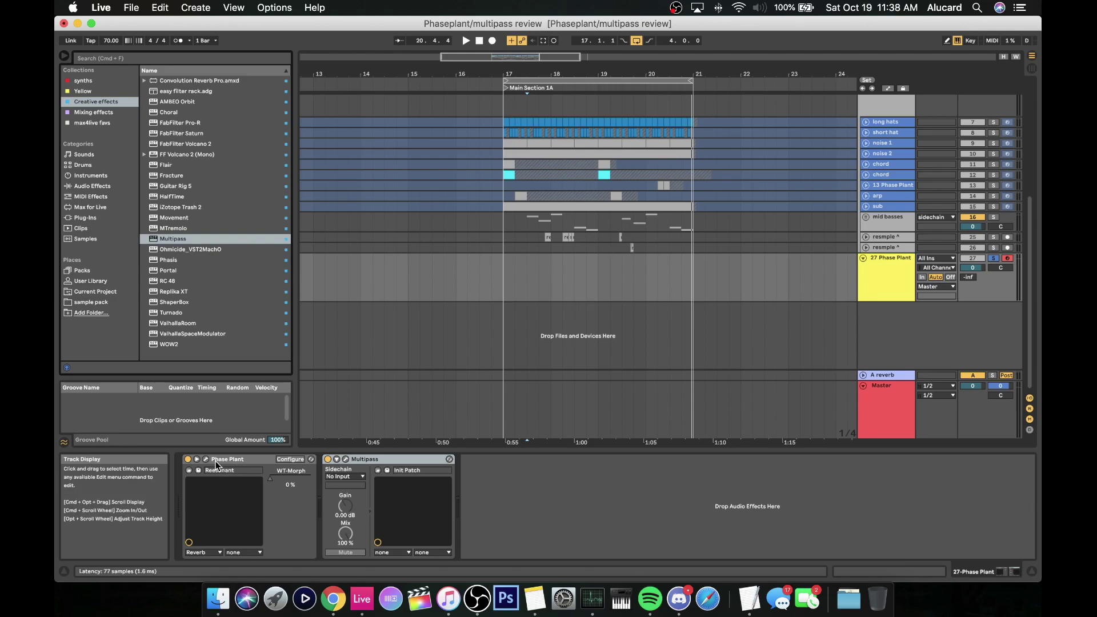
- Fold both the Multipass and Phase Plant devices in track 27's device chain
left_click(365, 459)
left_click(257, 459)
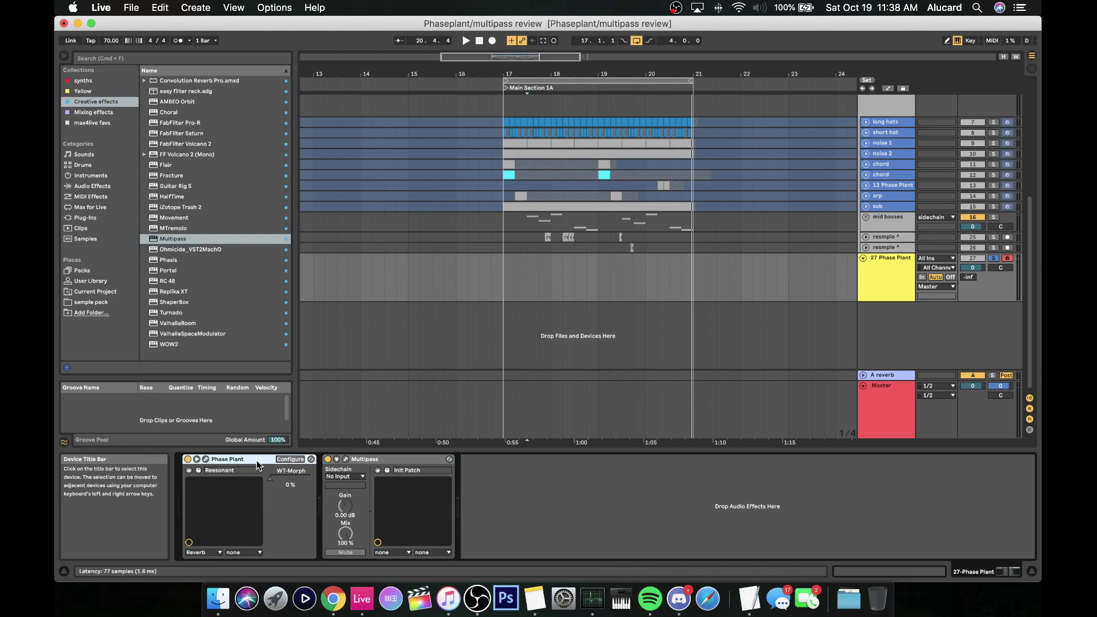
left_click(390, 462)
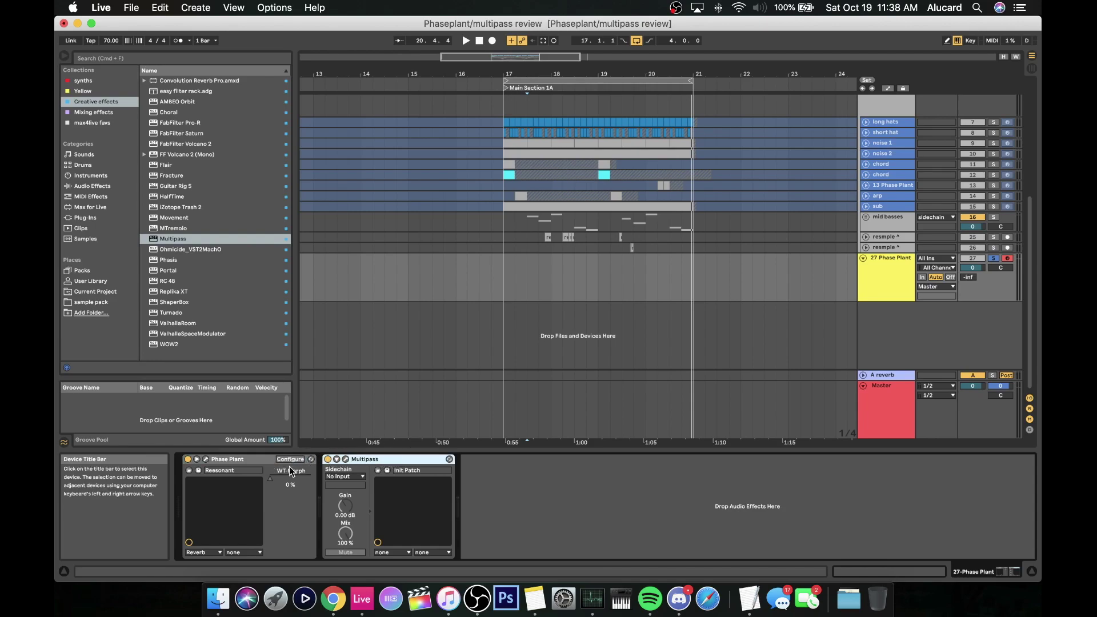
left_click(234, 459)
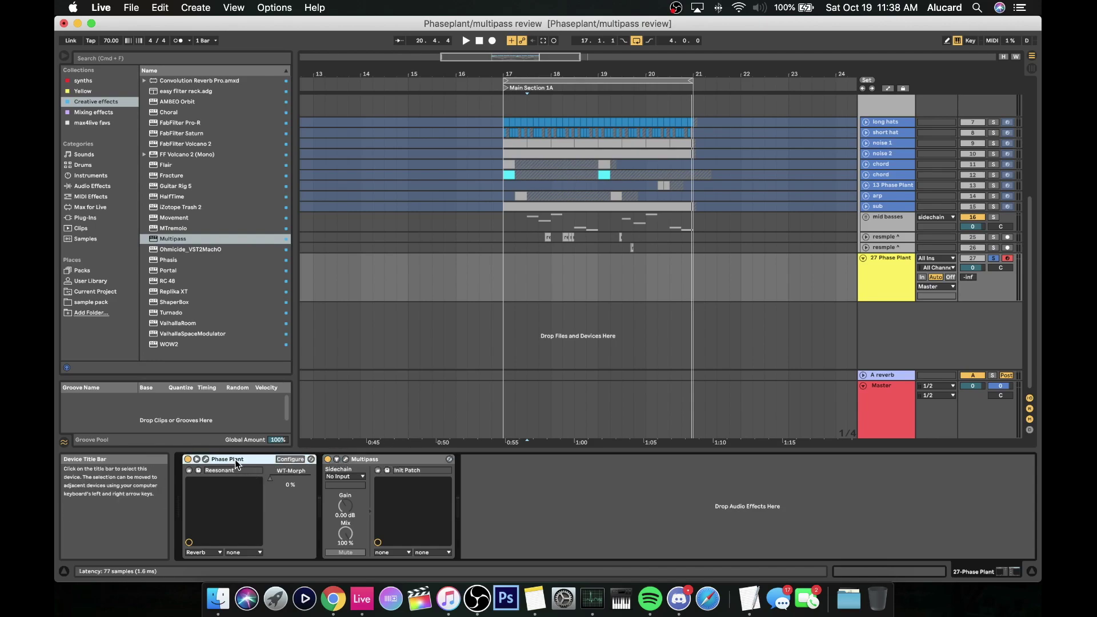
left_click(364, 461)
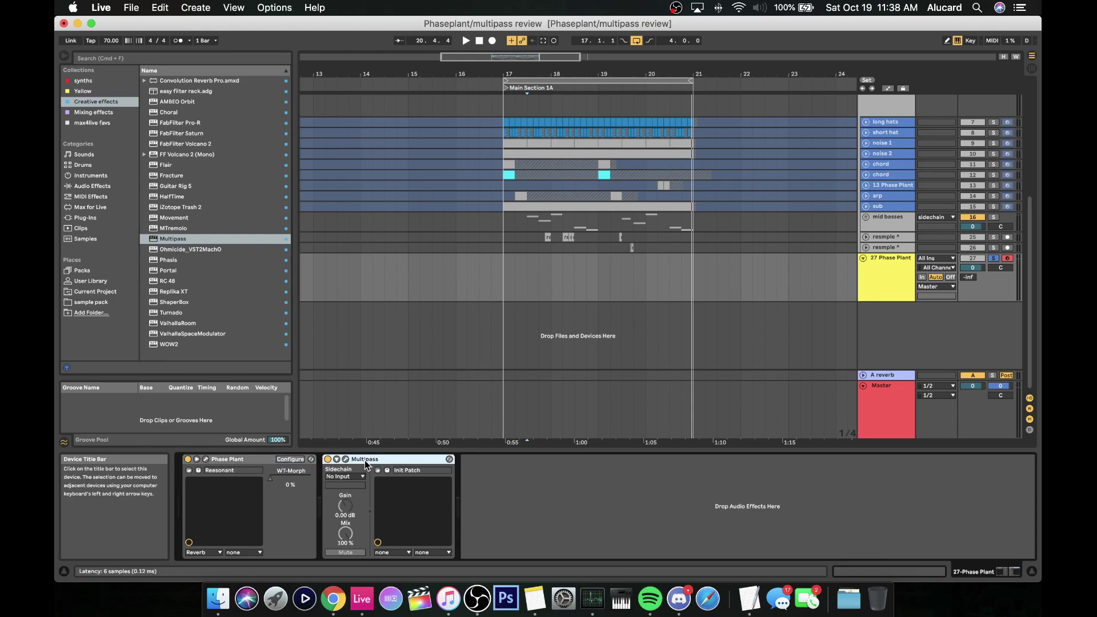
double_click(362, 461)
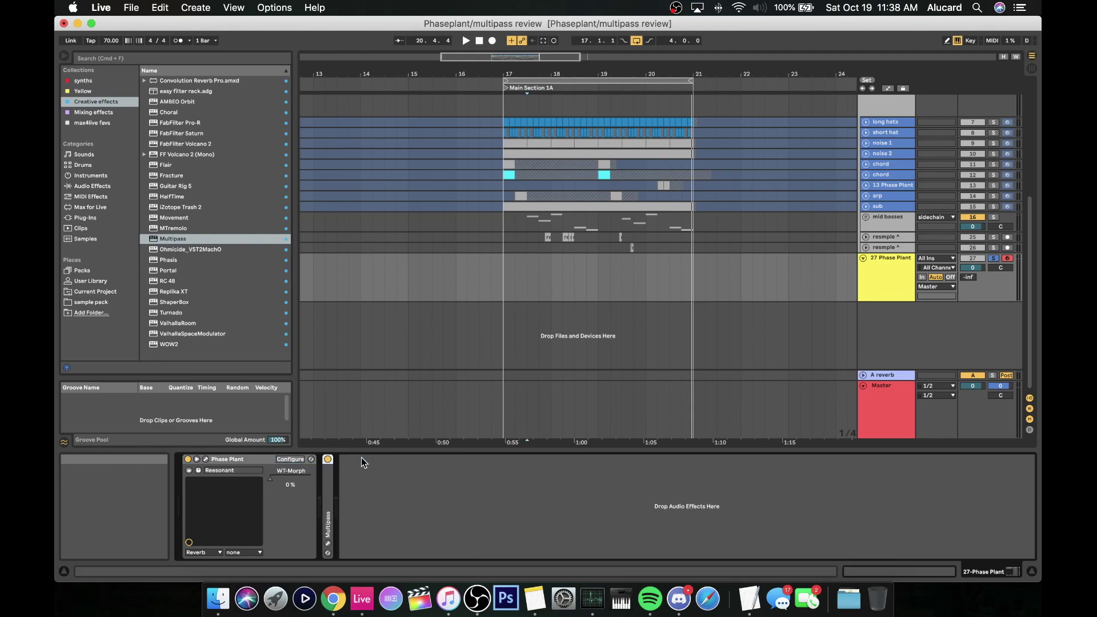
double_click(244, 459)
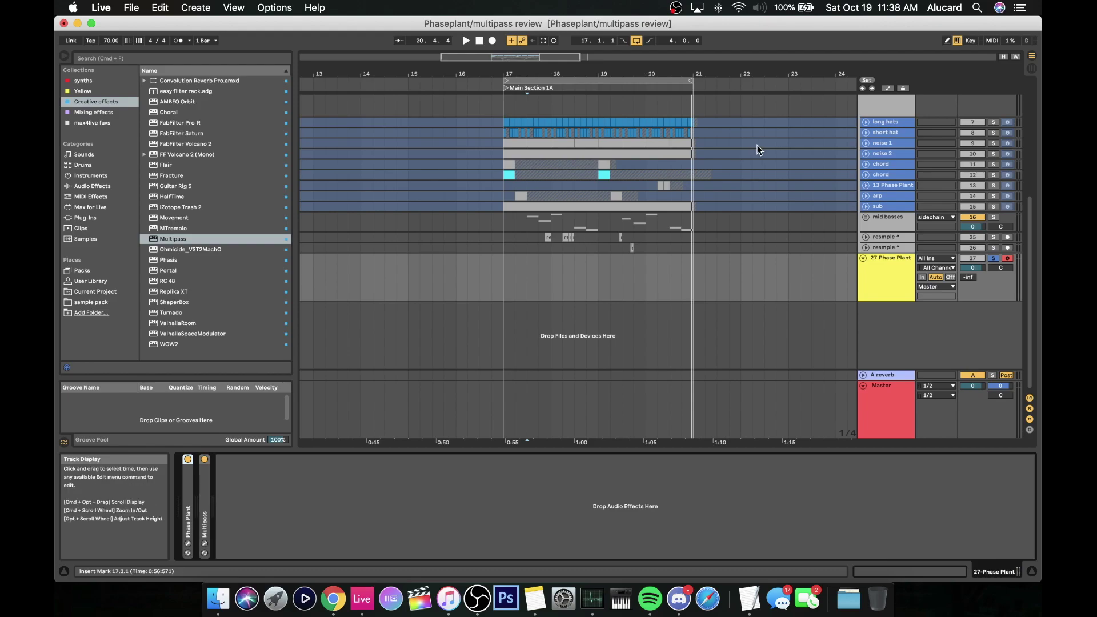
- Unfreeze the 18 Phase Plant track inside the mid basses group
scroll(757, 150, "up", 2)
scroll(759, 149, "left", 1)
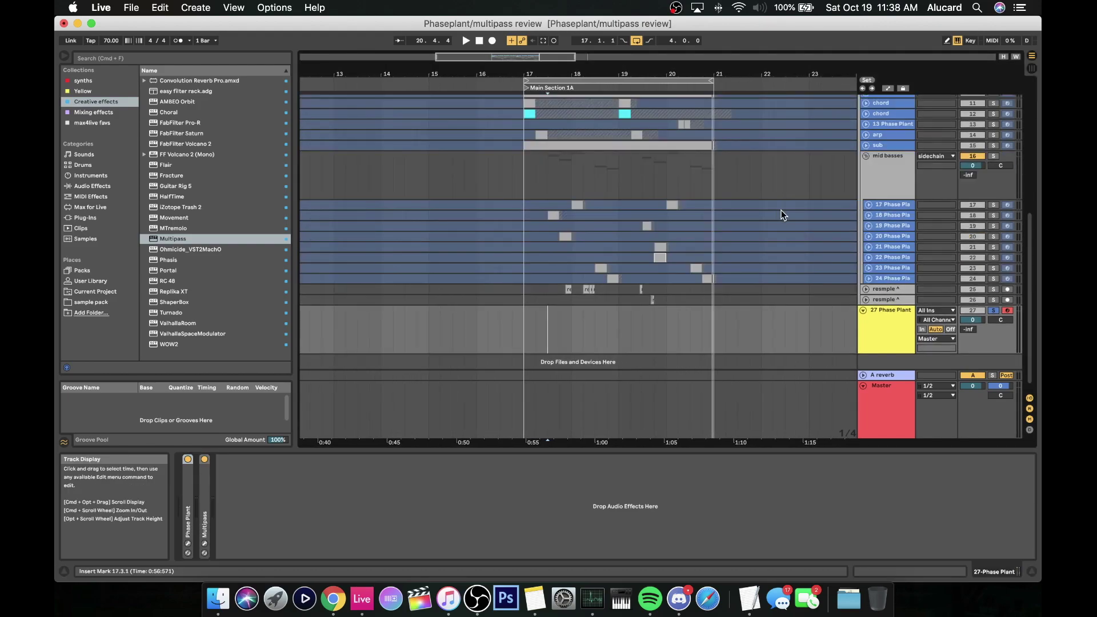
right_click(888, 217)
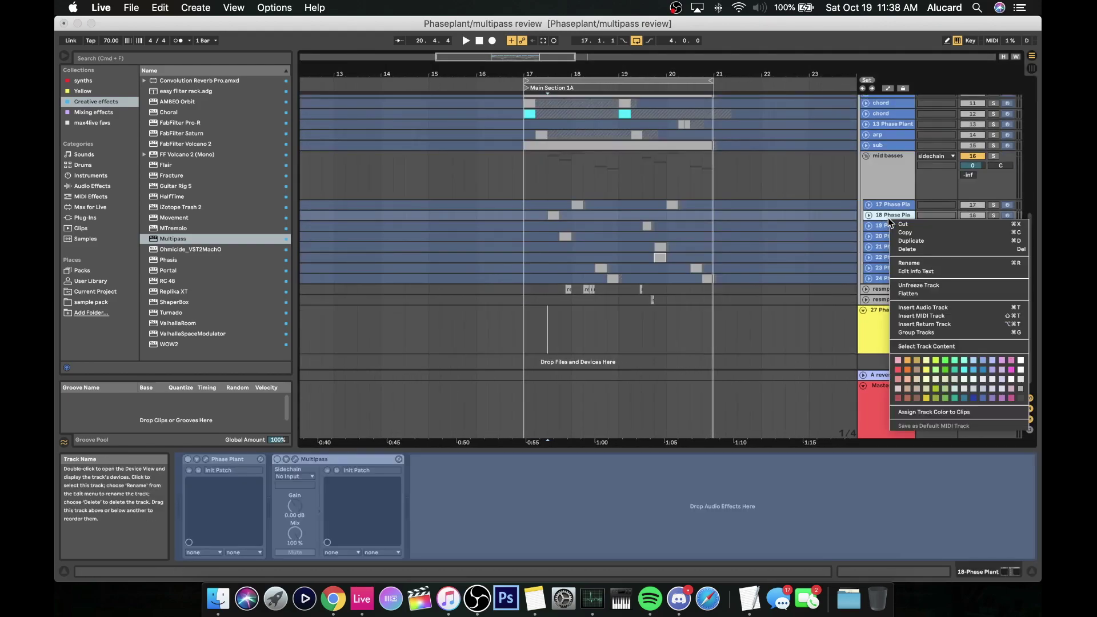
left_click(908, 285)
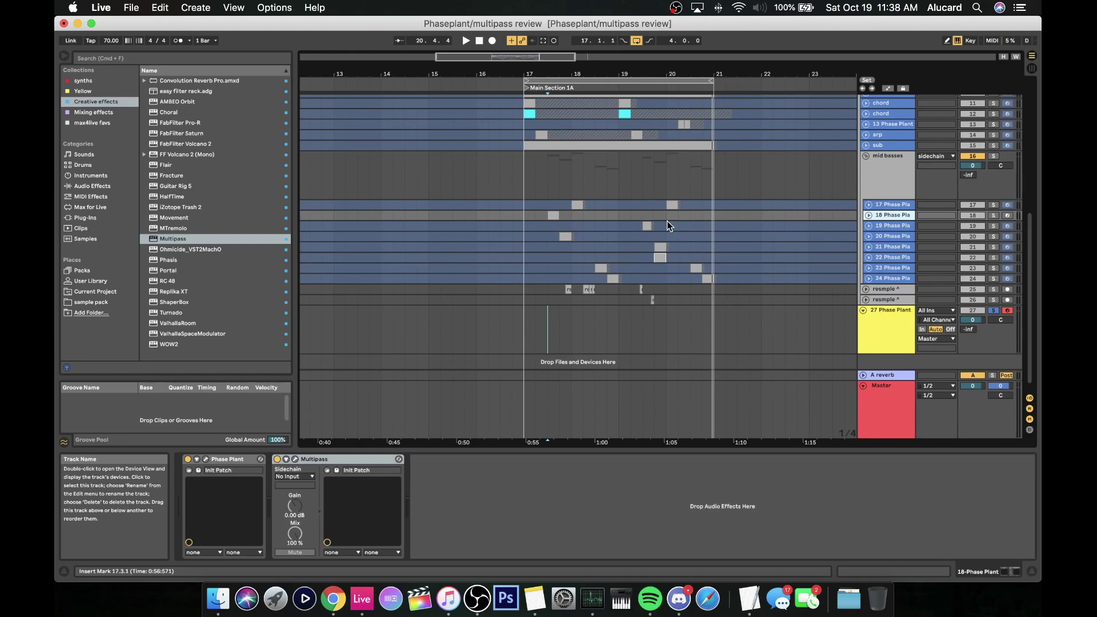
- Select the clip on the 18 Phase Plant track, unfold and solo the track, and play the clip
left_click(553, 215)
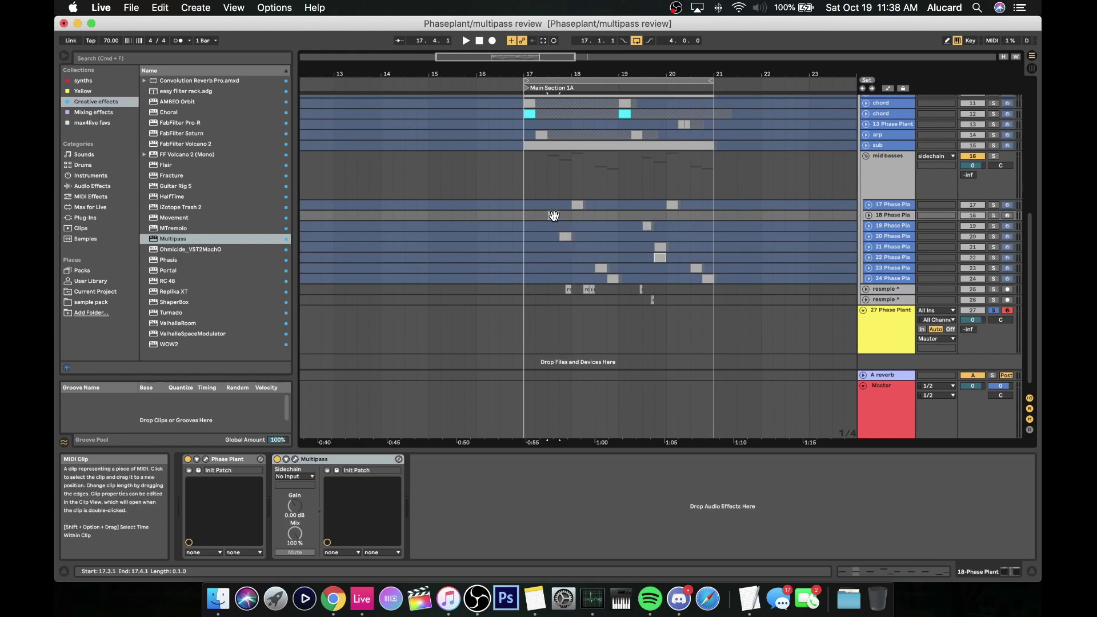
left_click(868, 215)
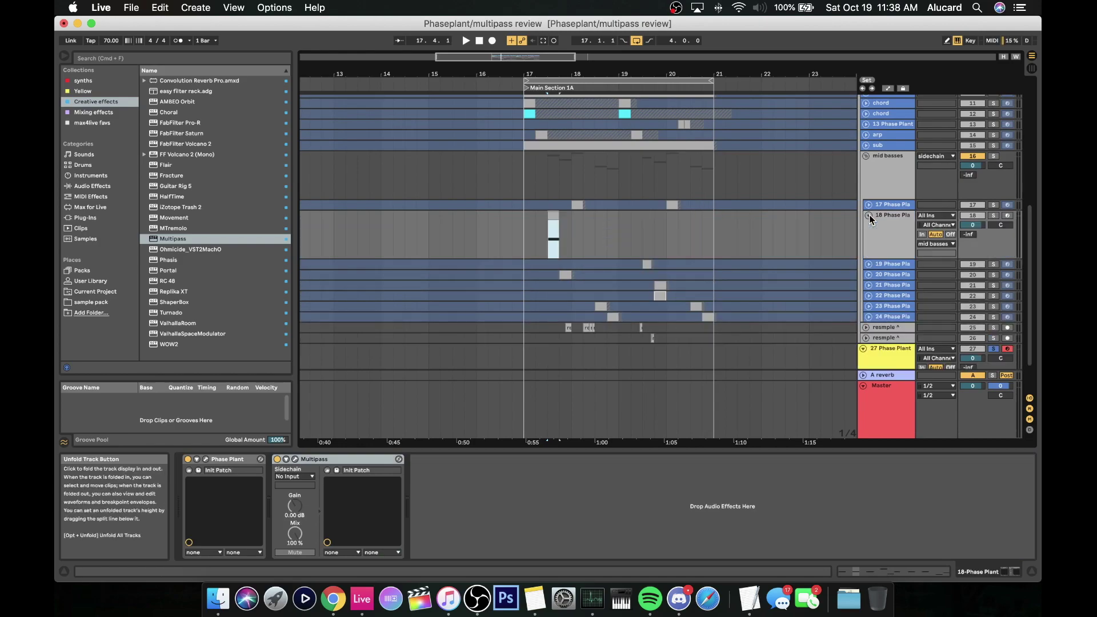
left_click(994, 215)
key("space")
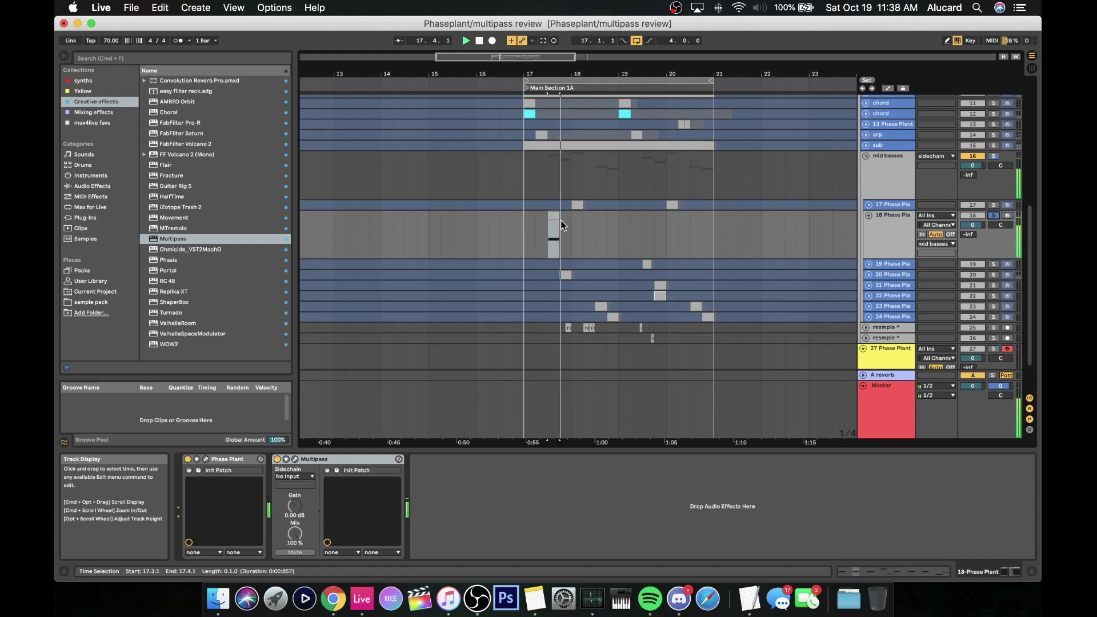
- Open track 18's Phase Plant window and look over its Analog, Wavetable and Sample generators
left_click(205, 460)
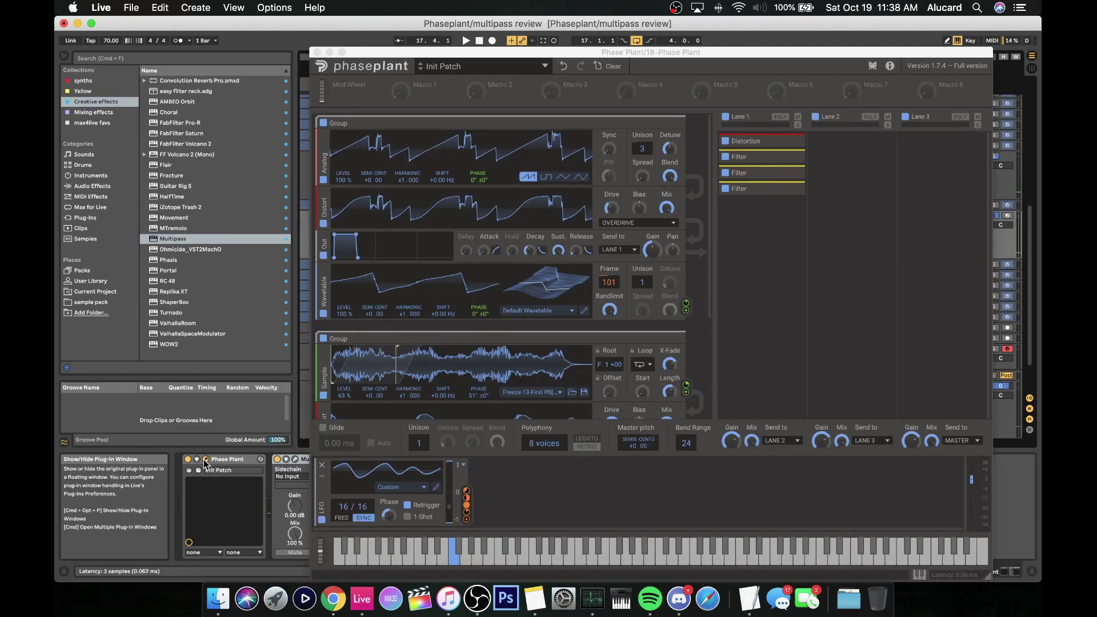
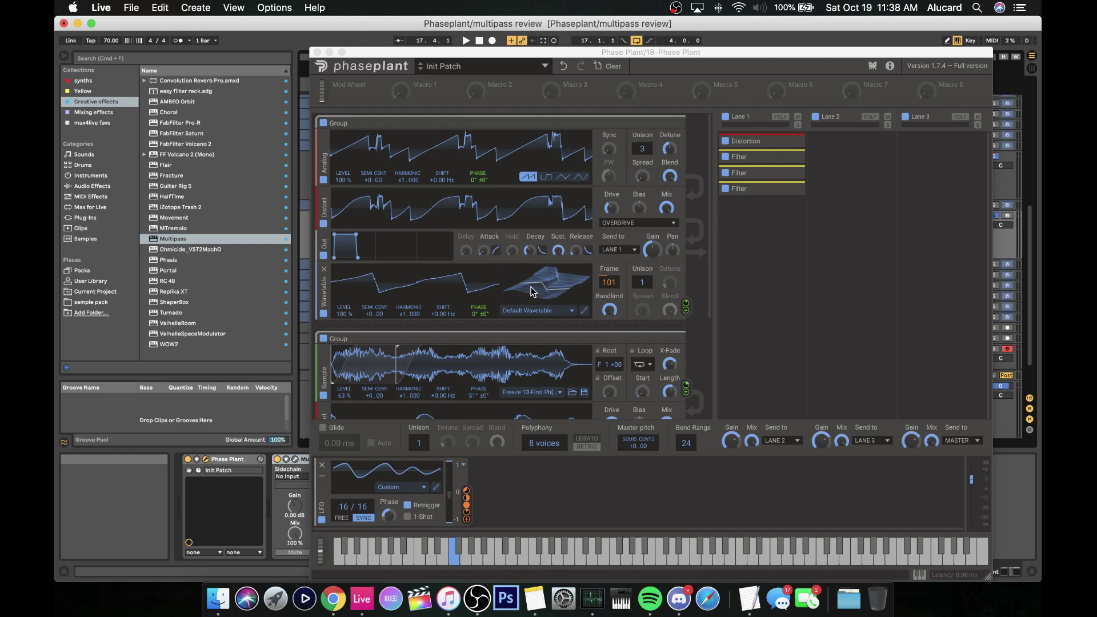
scroll(506, 358, "down", 1)
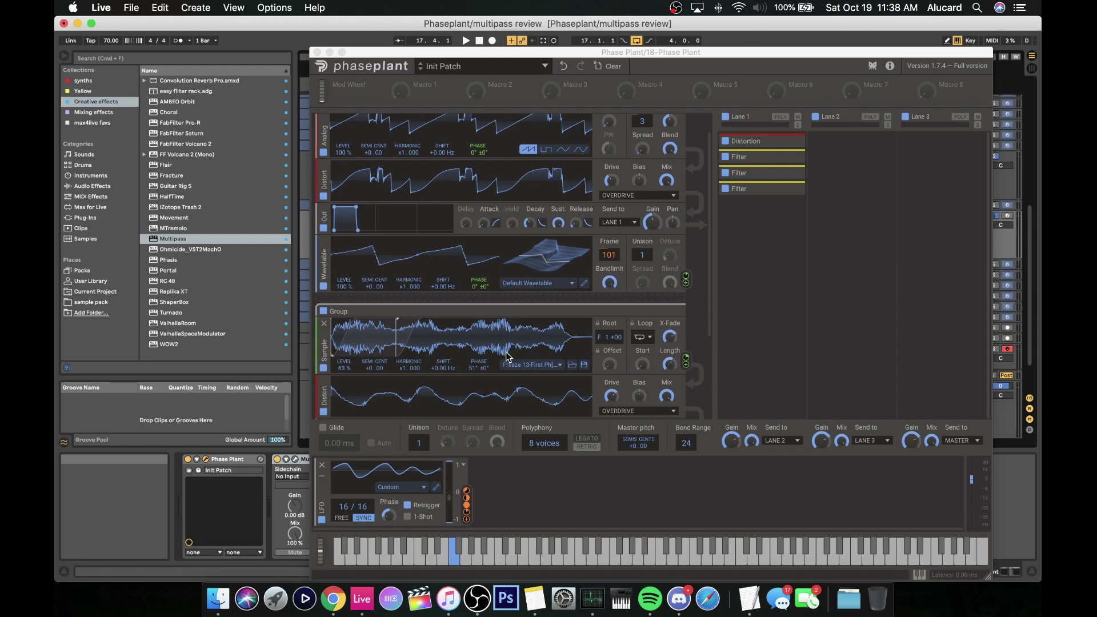
scroll(369, 299, "up", 1)
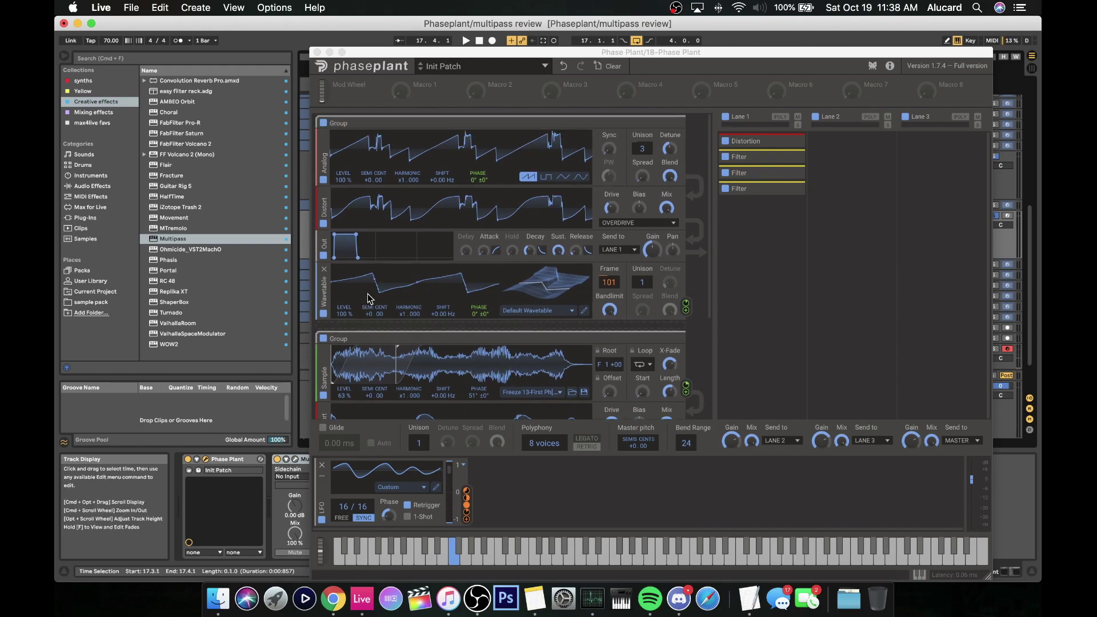
- Disable the first generator group, arm track 18 for recording and play notes to hear the Sample group alone
left_click(323, 123)
left_click_drag(381, 52, 252, 50)
left_click(1007, 215)
key("f")
key("z")
key("f")
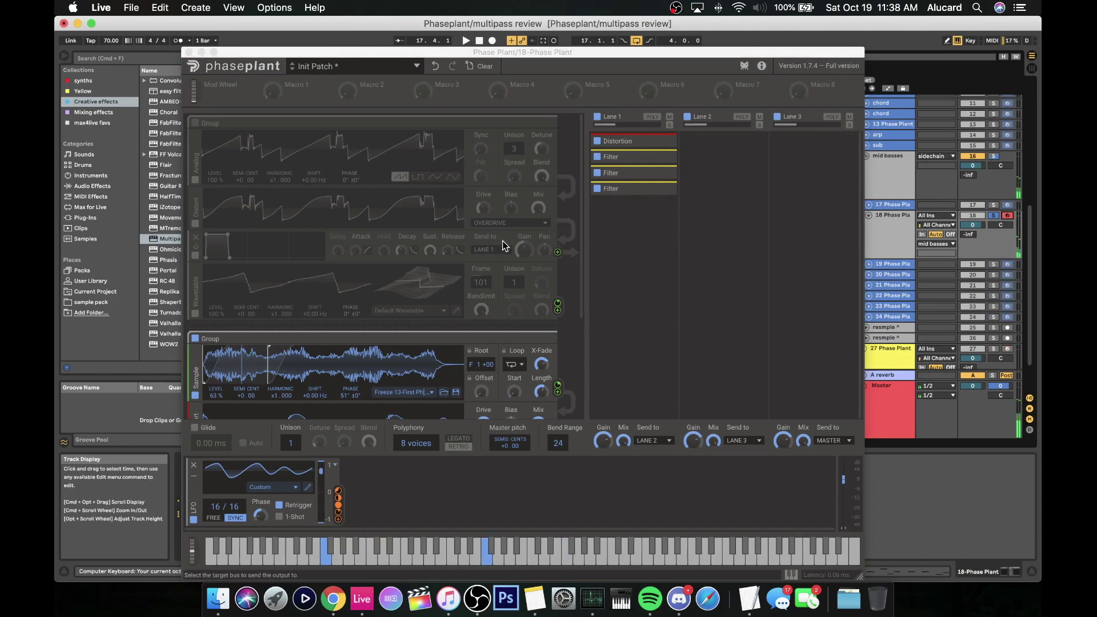
key("f")
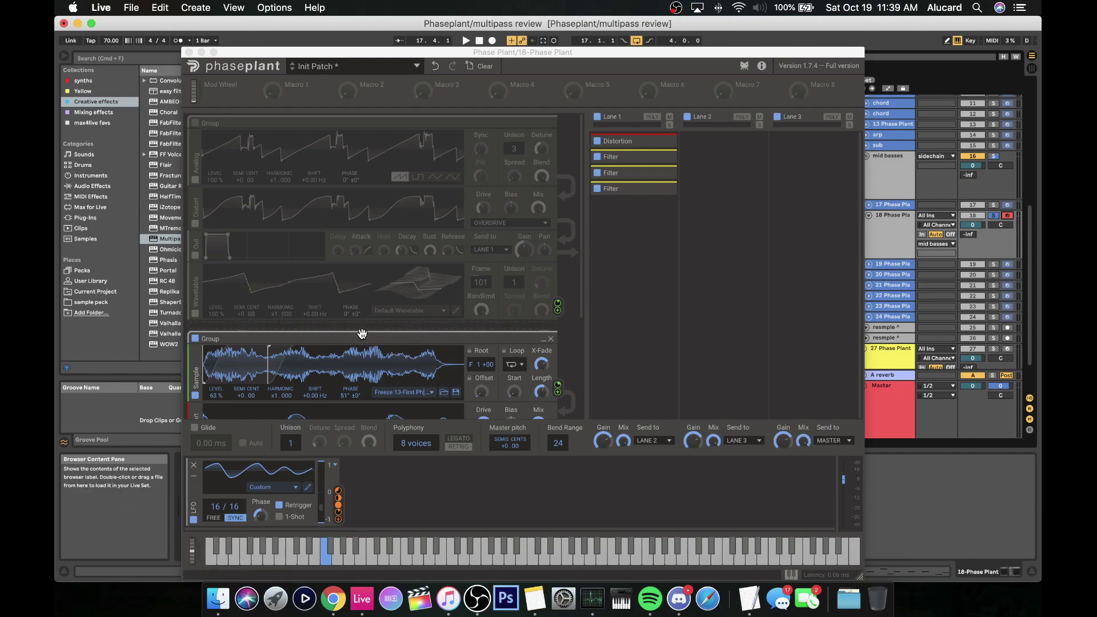
- Reposition the Phase Plant window, play a note and expand the Distortion and three Filter effects in Lane 1
left_click_drag(347, 56, 376, 21)
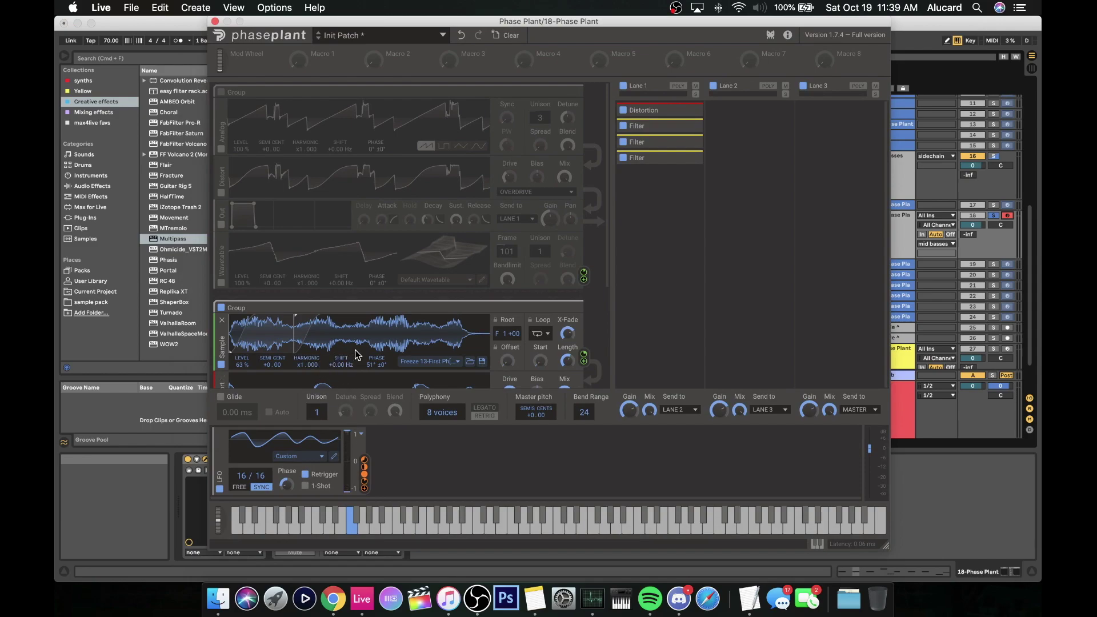
key("f")
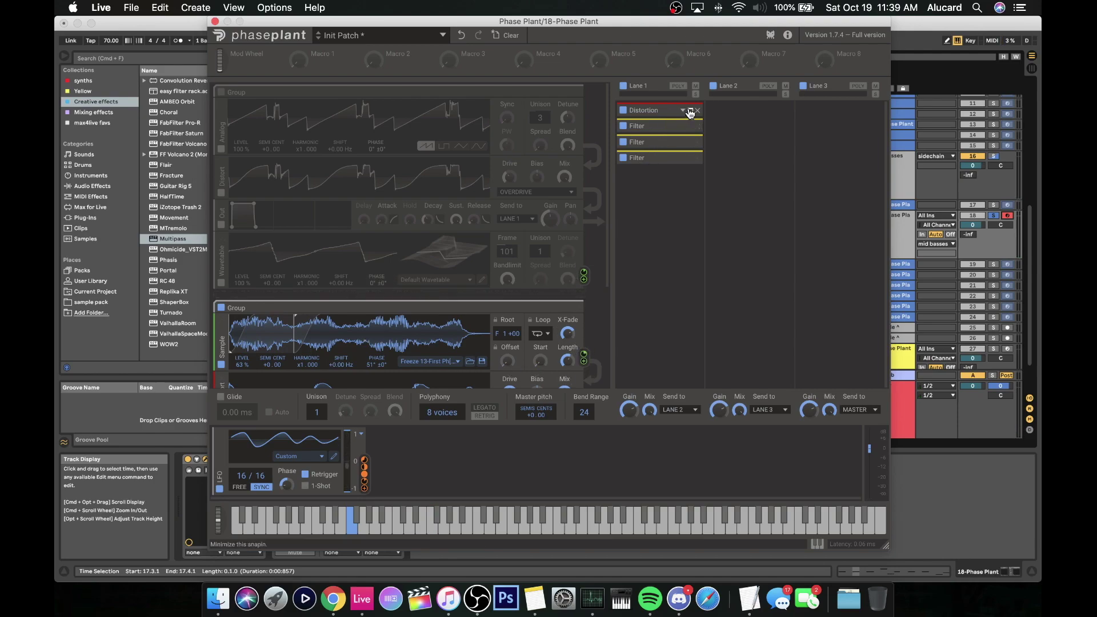
left_click(690, 111)
left_click(690, 226)
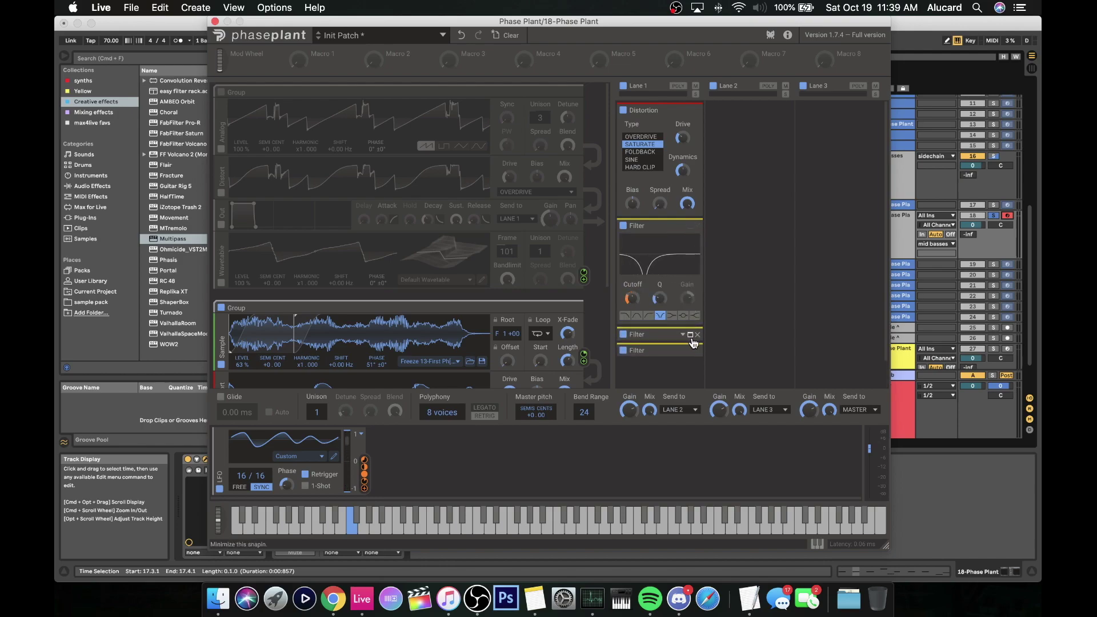
left_click(690, 335)
scroll(689, 297, "down", 3)
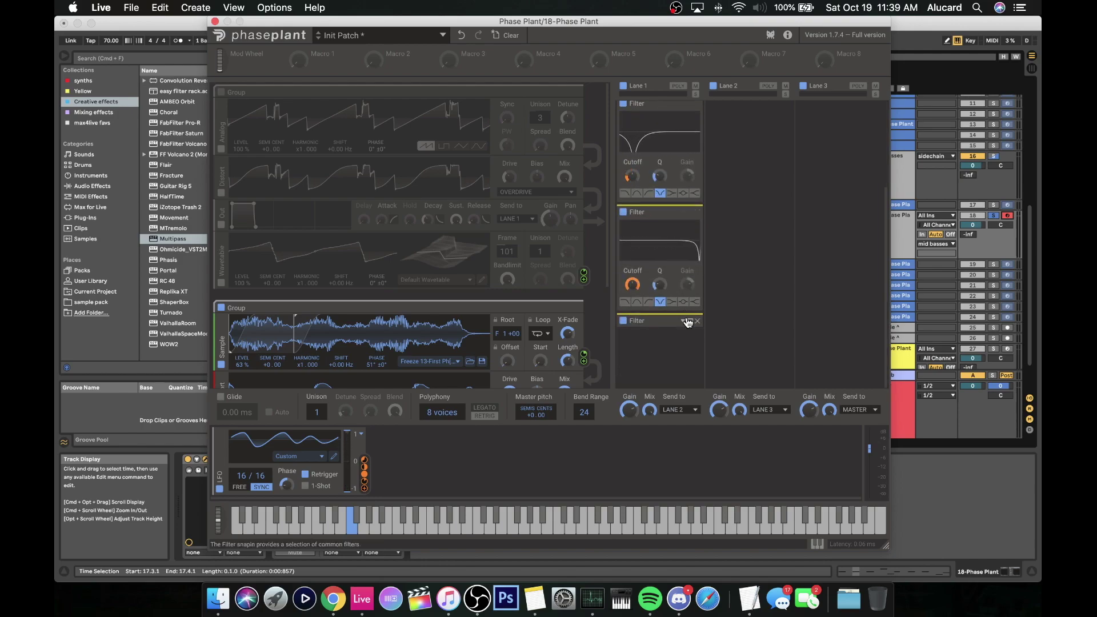
left_click(687, 322)
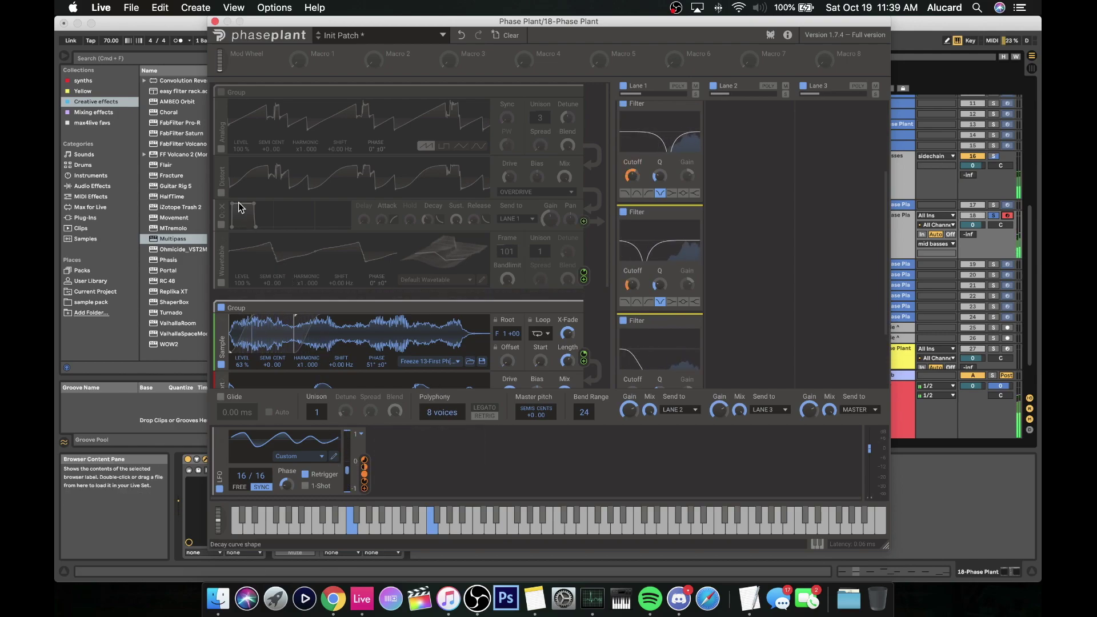
- Re-enable the first generator group, play the full patch and close the Phase Plant window
left_click(221, 92)
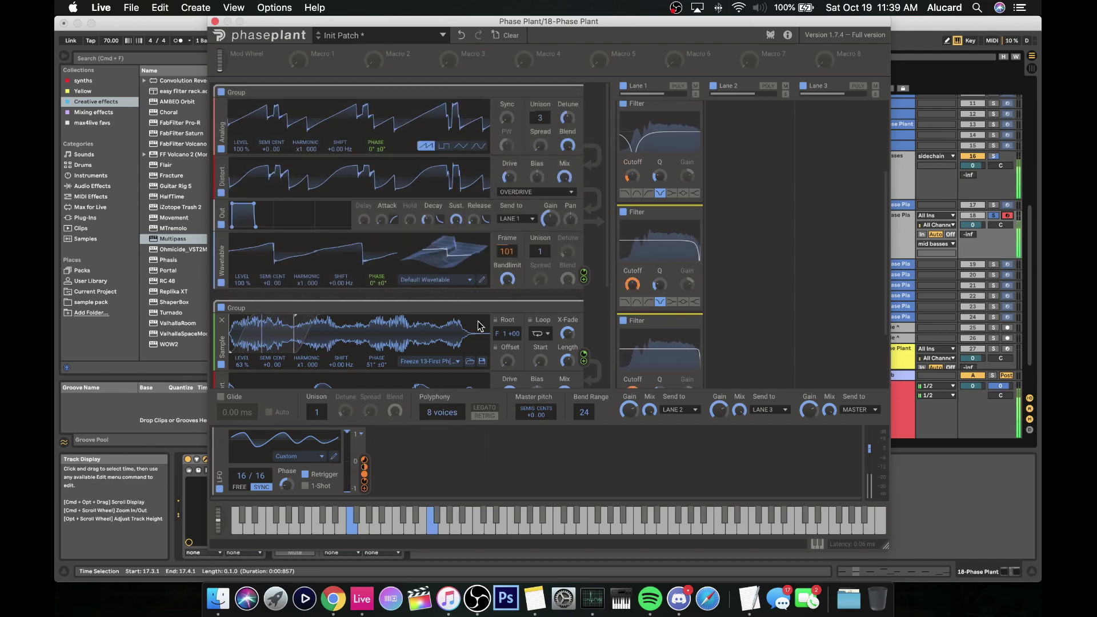
key("z")
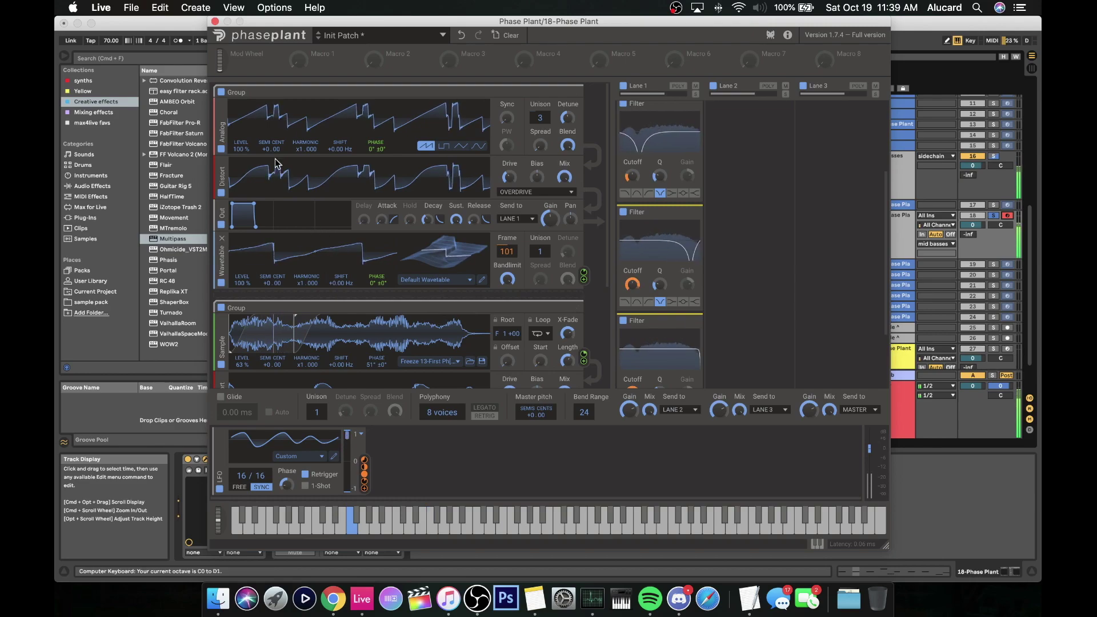
left_click(215, 22)
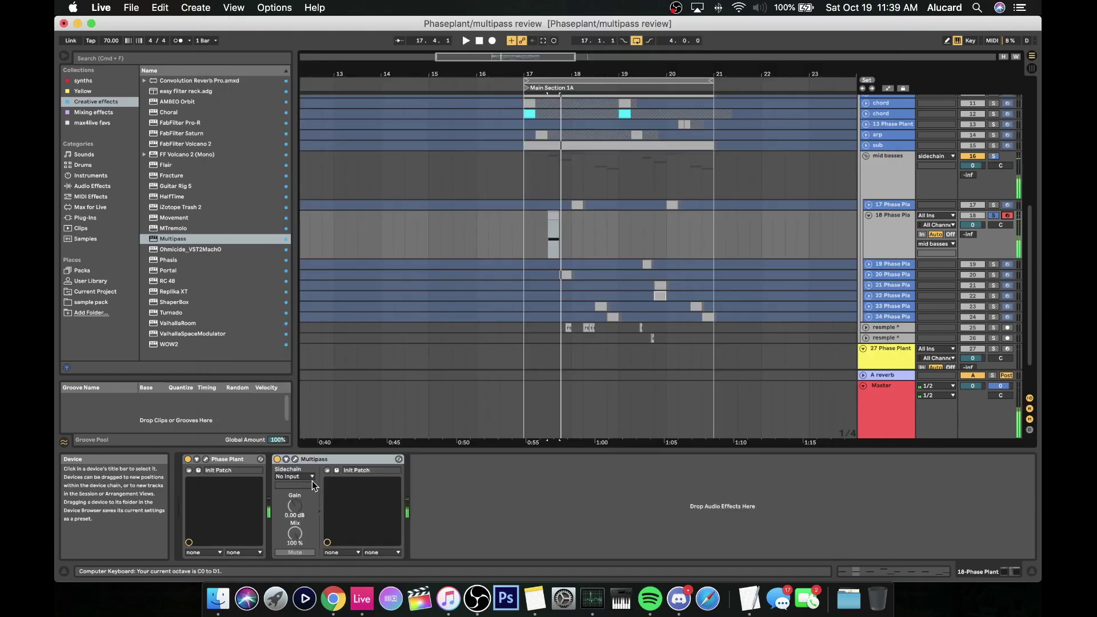
- Open track 18's Multipass window, minimize the Pre FX Distortion and review the effects stacked in the three frequency bands
left_click(295, 458)
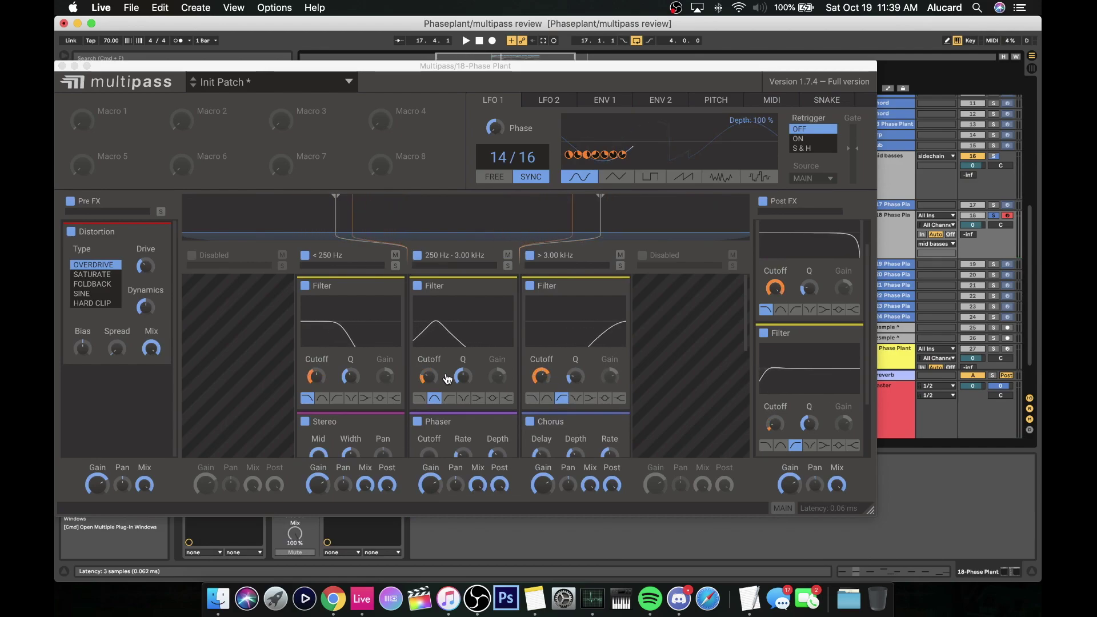
mouse_move(156, 236)
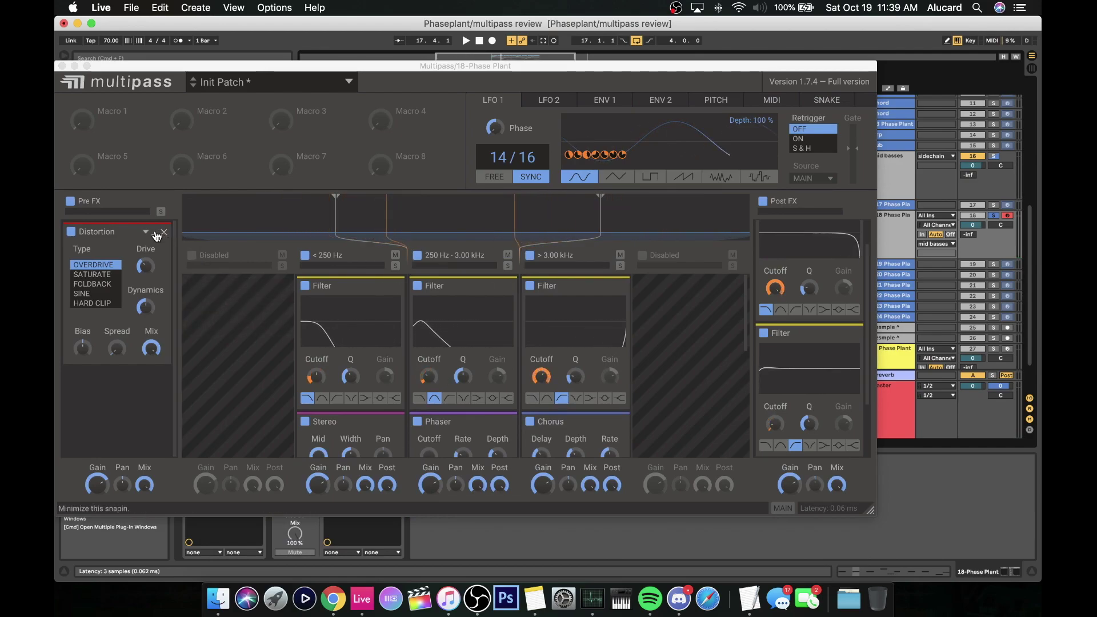
left_click(156, 236)
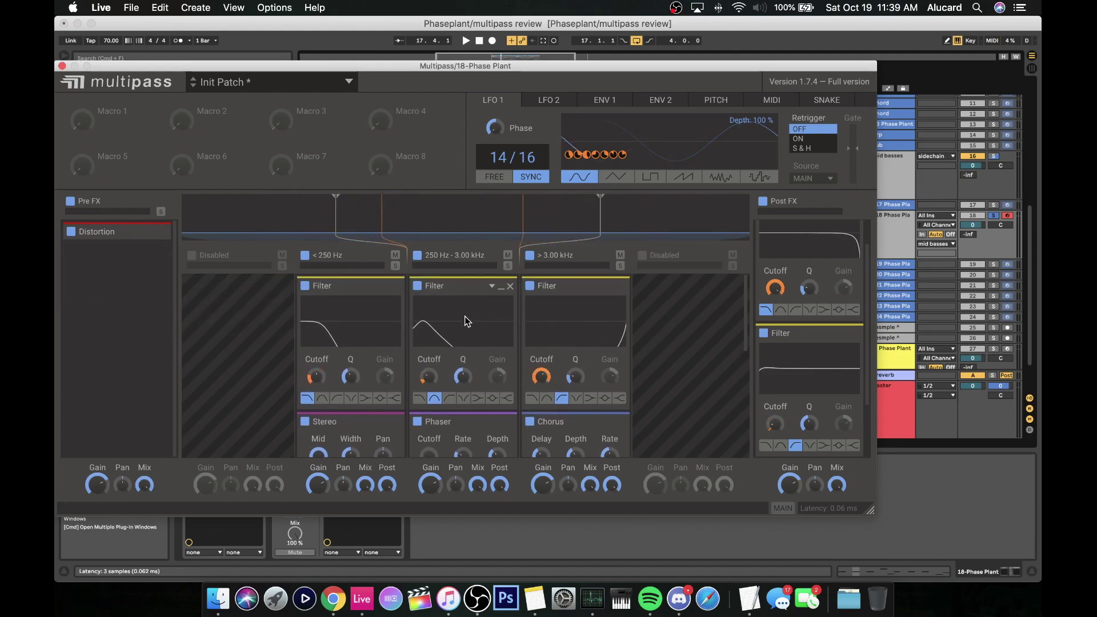
scroll(557, 323, "down", 2)
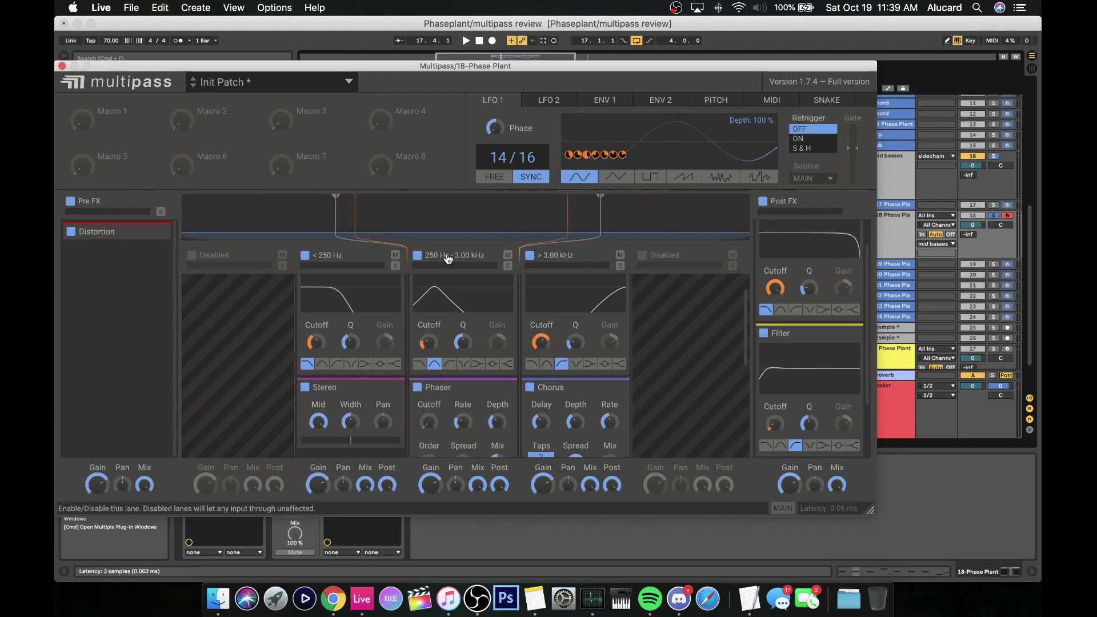
scroll(441, 321, "down", 5)
scroll(440, 321, "up", 2)
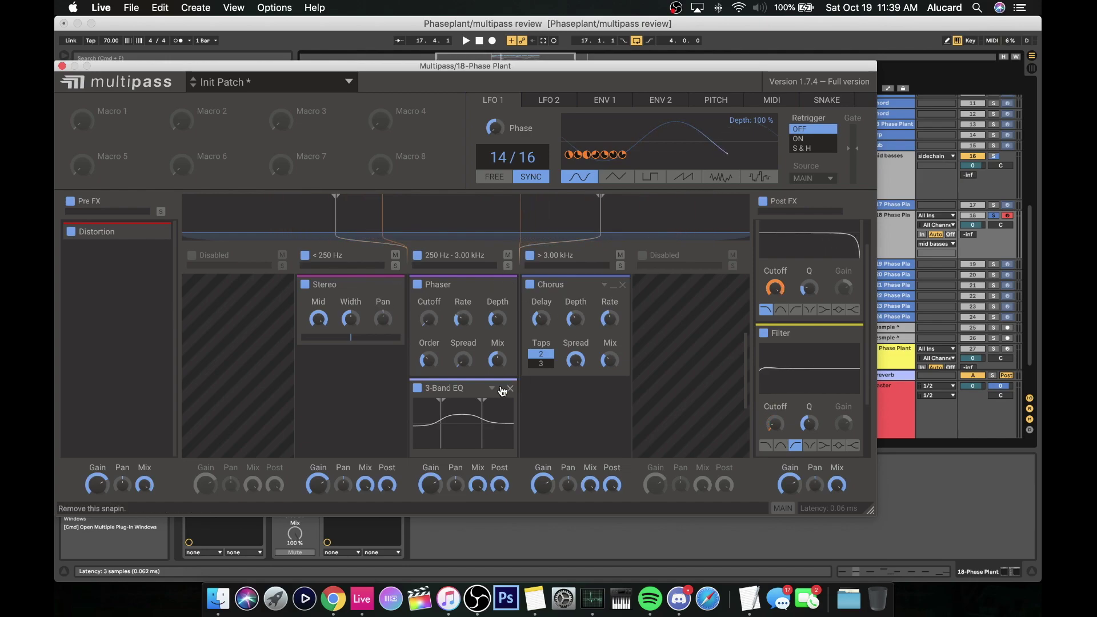
scroll(472, 387, "down", 1)
scroll(472, 386, "up", 4)
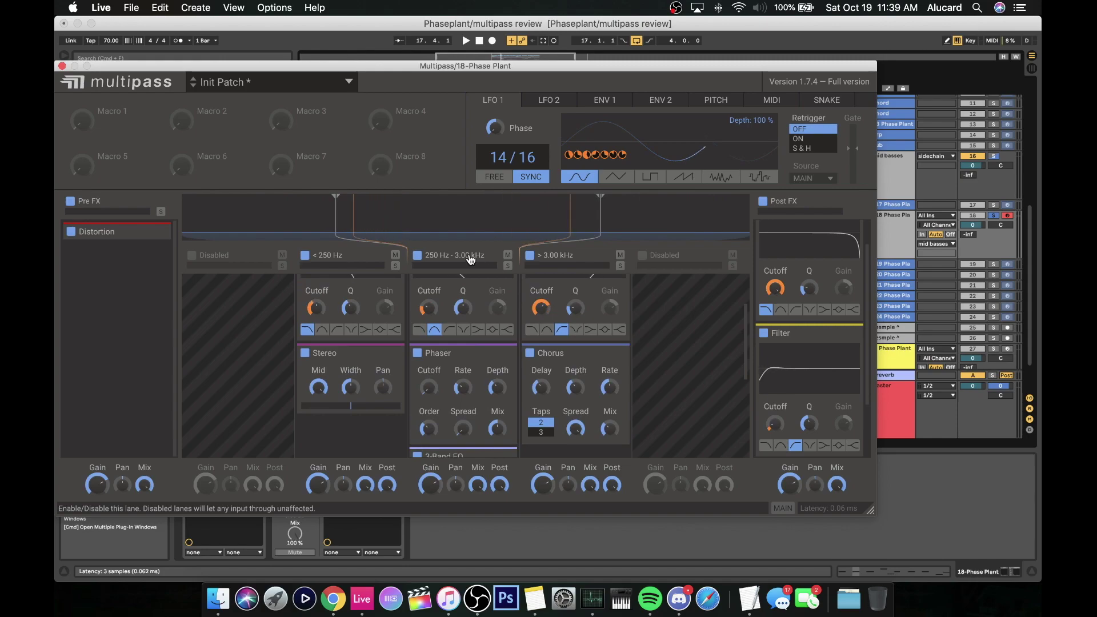
- Play the bass patch through track 18's Multipass, reposition and close its window, and select the clip in the arrangement
key("space")
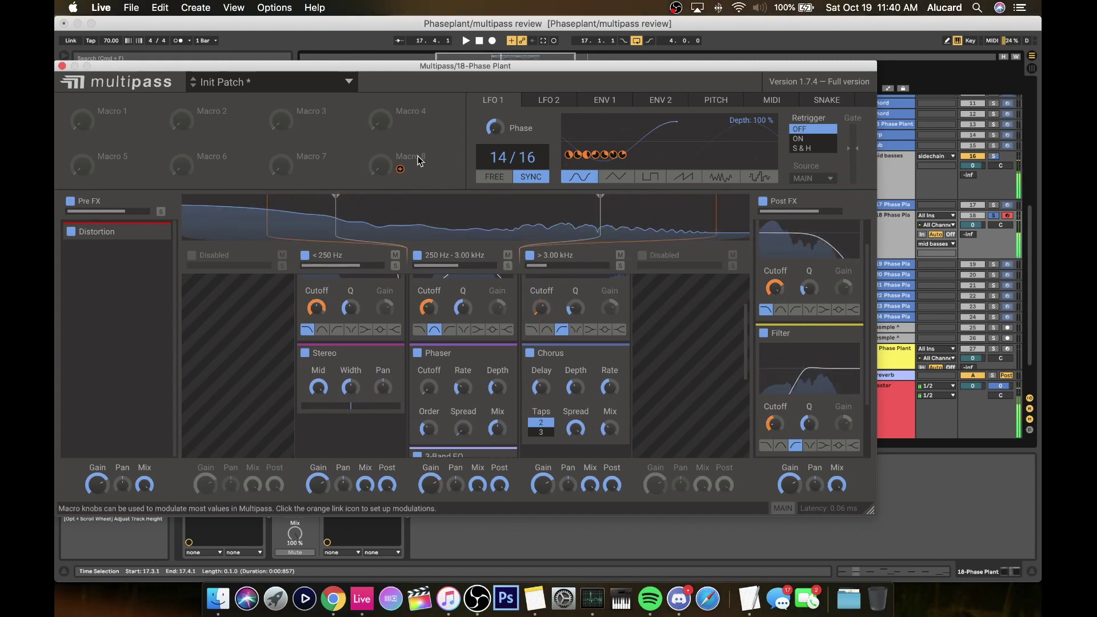
left_click_drag(142, 64, 240, 87)
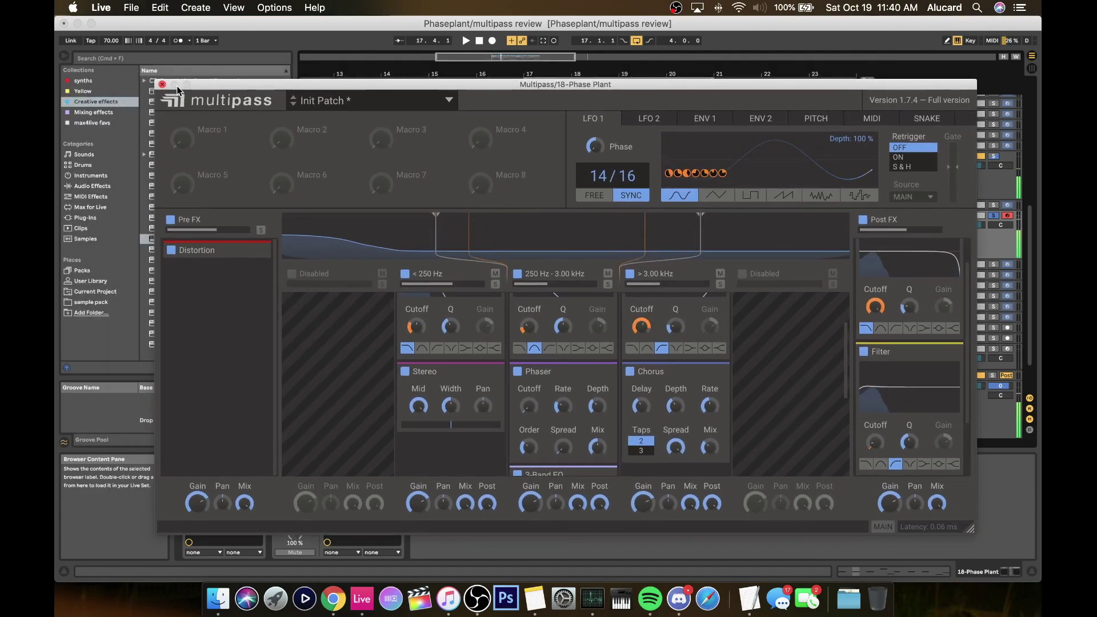
left_click(161, 84)
left_click(556, 220)
scroll(563, 217, "down", 1)
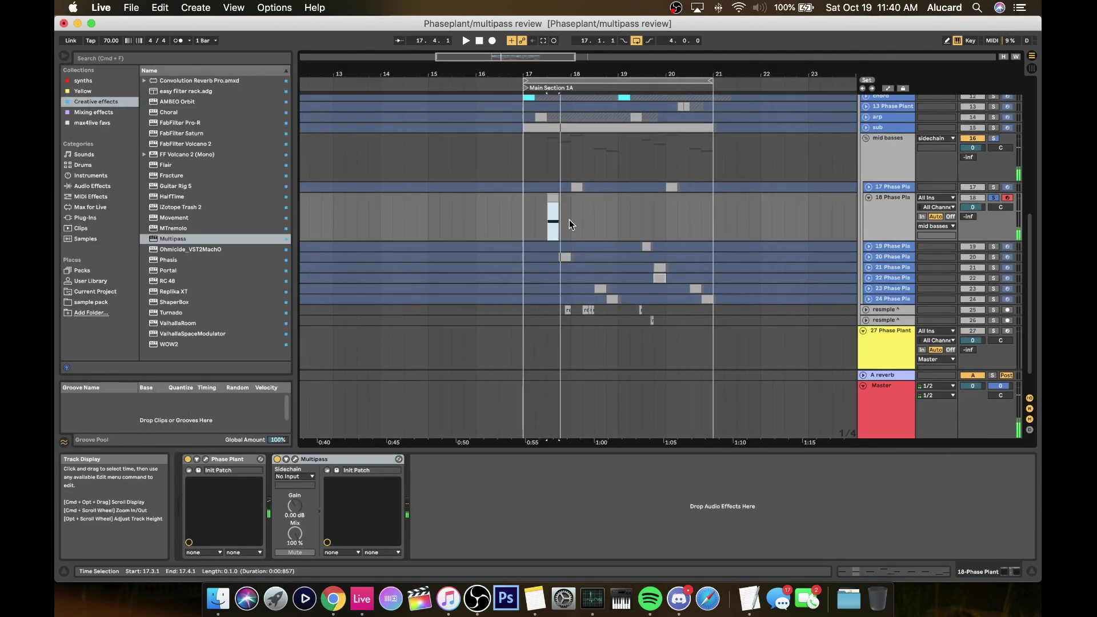
- Unfold track 19, select tracks 19 through 24 and unfreeze them together
left_click(567, 256)
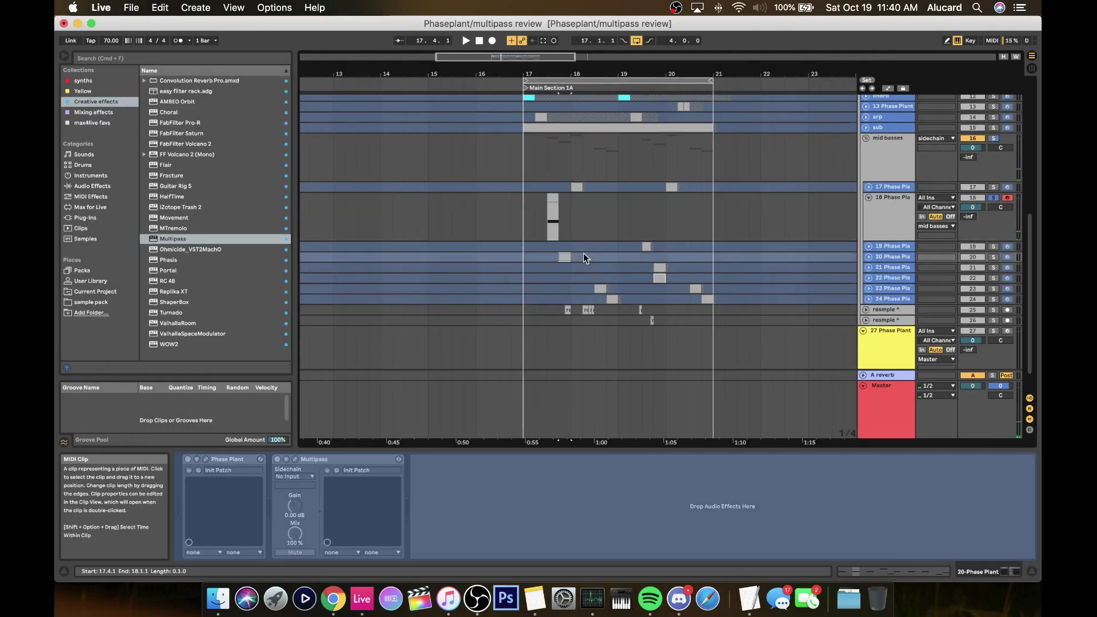
left_click(868, 246)
left_click(648, 247)
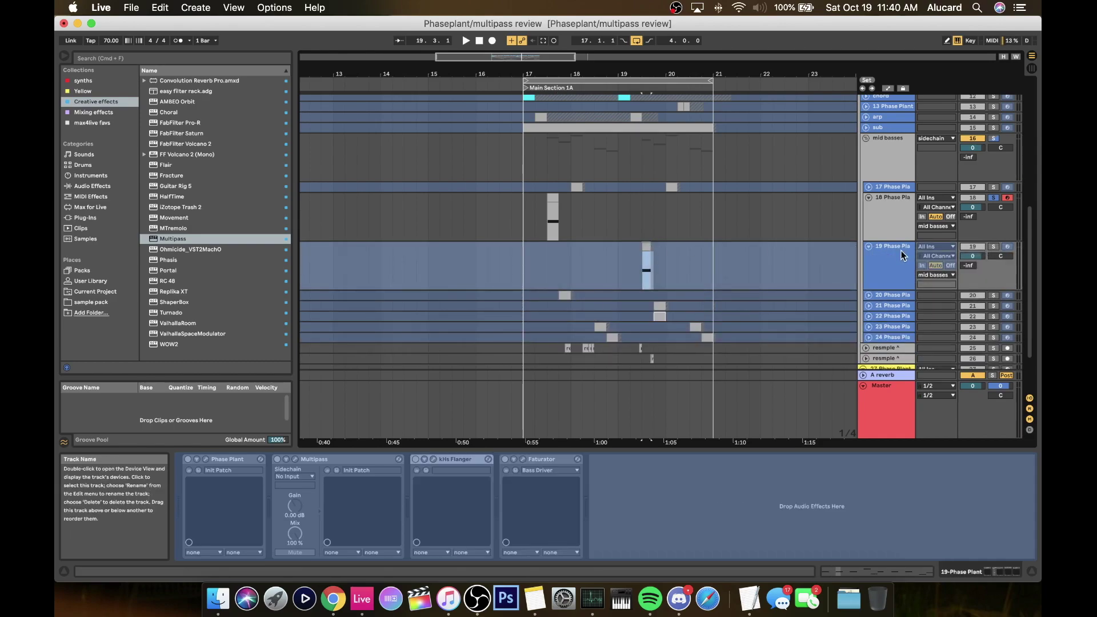
left_click(893, 285)
right_click(889, 337)
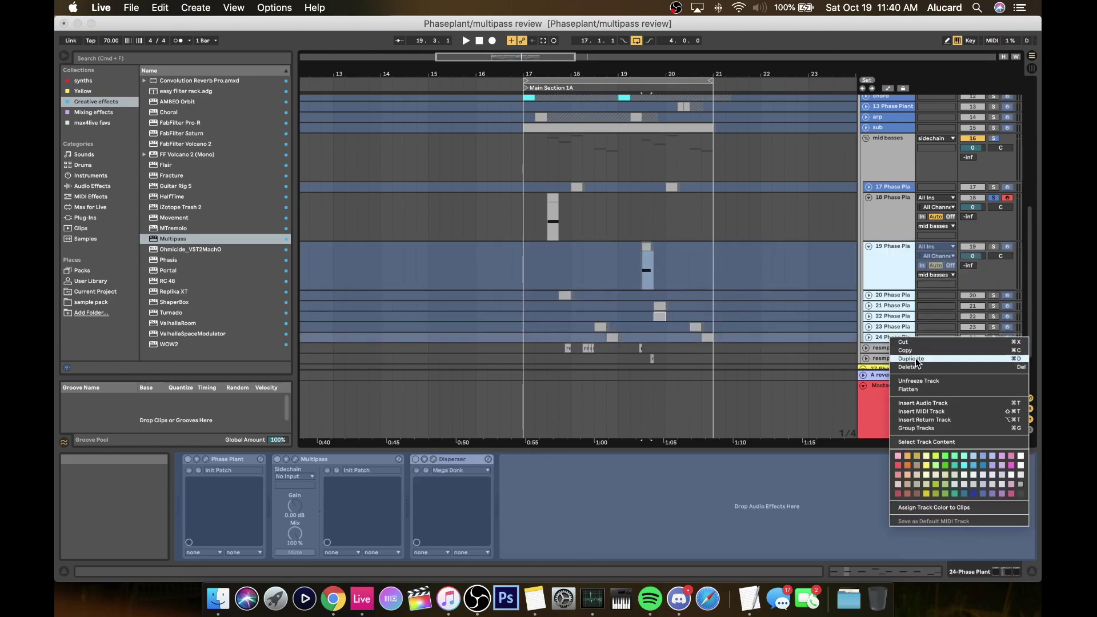
left_click(919, 381)
- Play track 19's clip, review its Phase Plant and Multipass windows one after the other, and close both
left_click(646, 255)
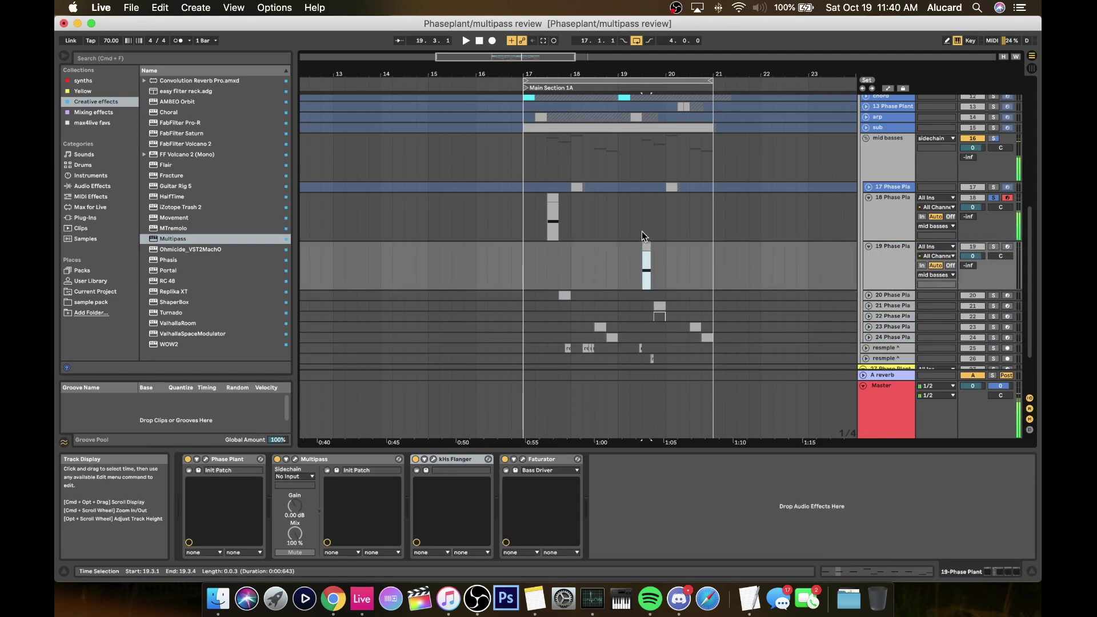
left_click(206, 459)
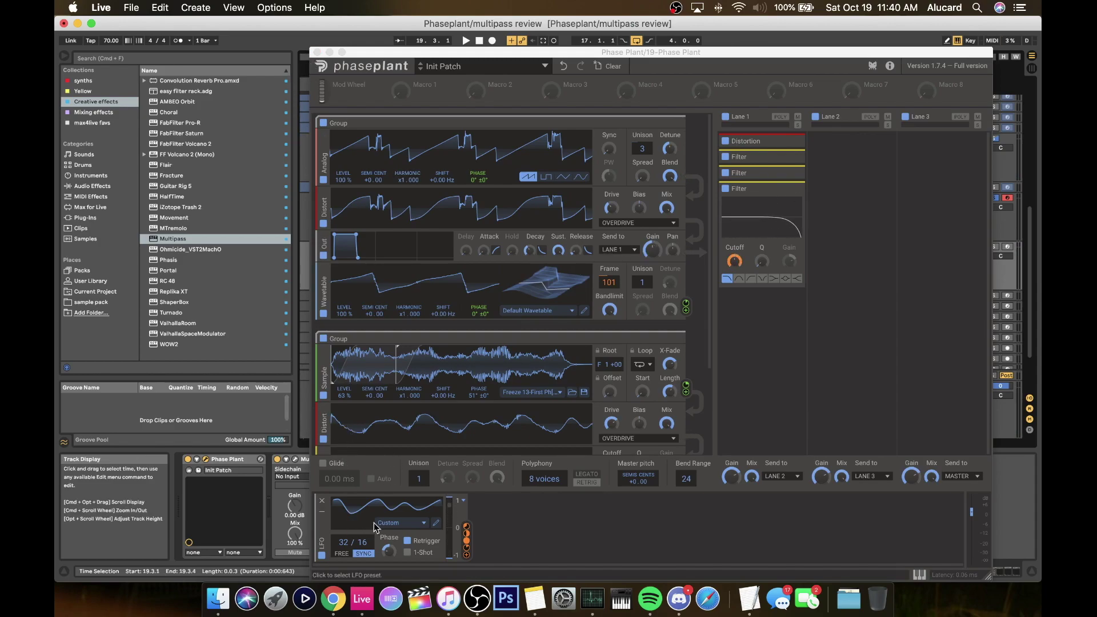
left_click(317, 52)
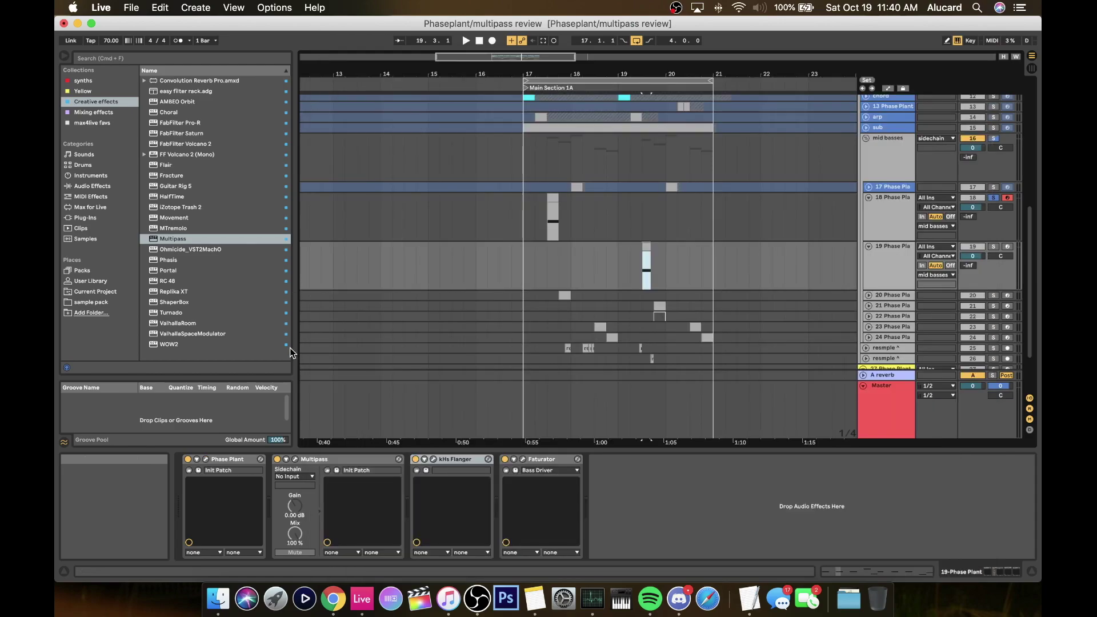
left_click(295, 459)
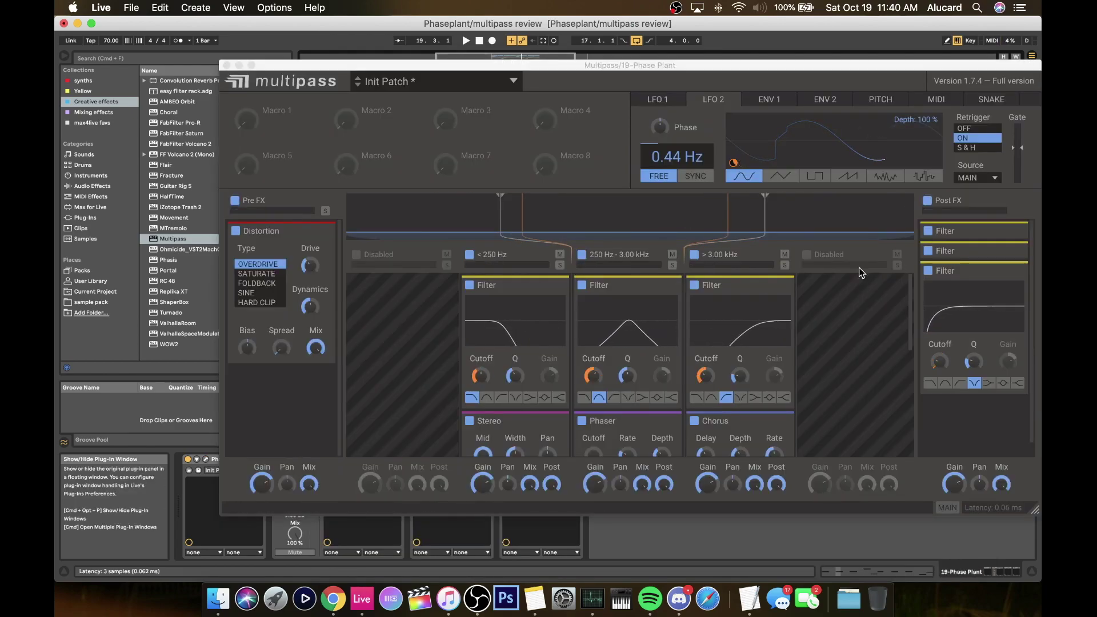
left_click(226, 66)
left_click(521, 256)
- Unfold the arp track, unfreeze it and solo it
scroll(547, 239, "down", 2)
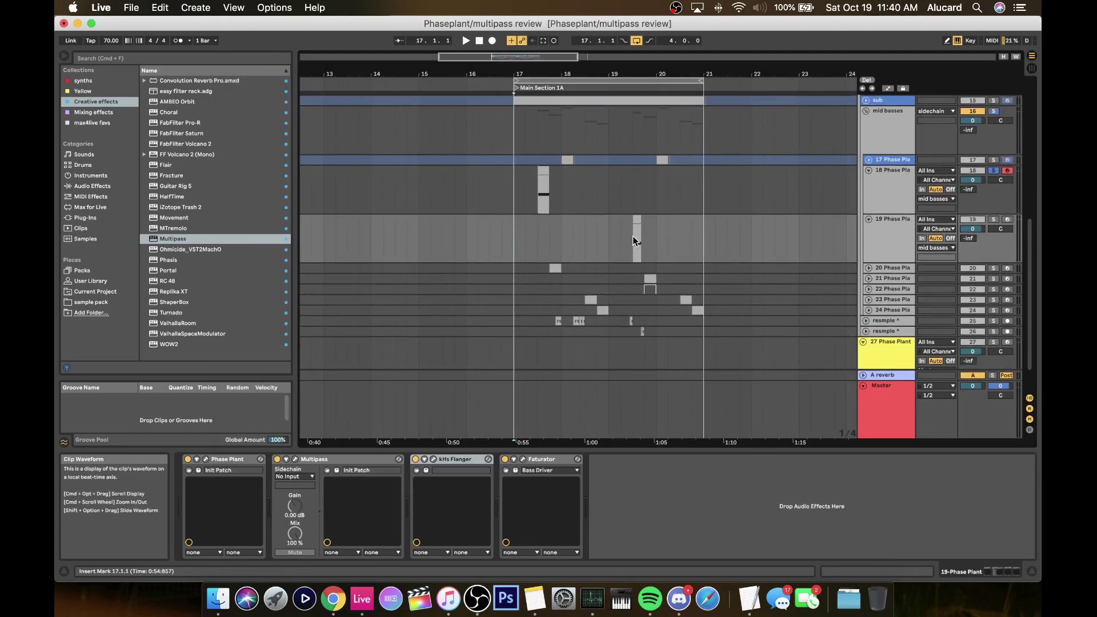
scroll(633, 235, "down", 1)
scroll(854, 252, "up", 7)
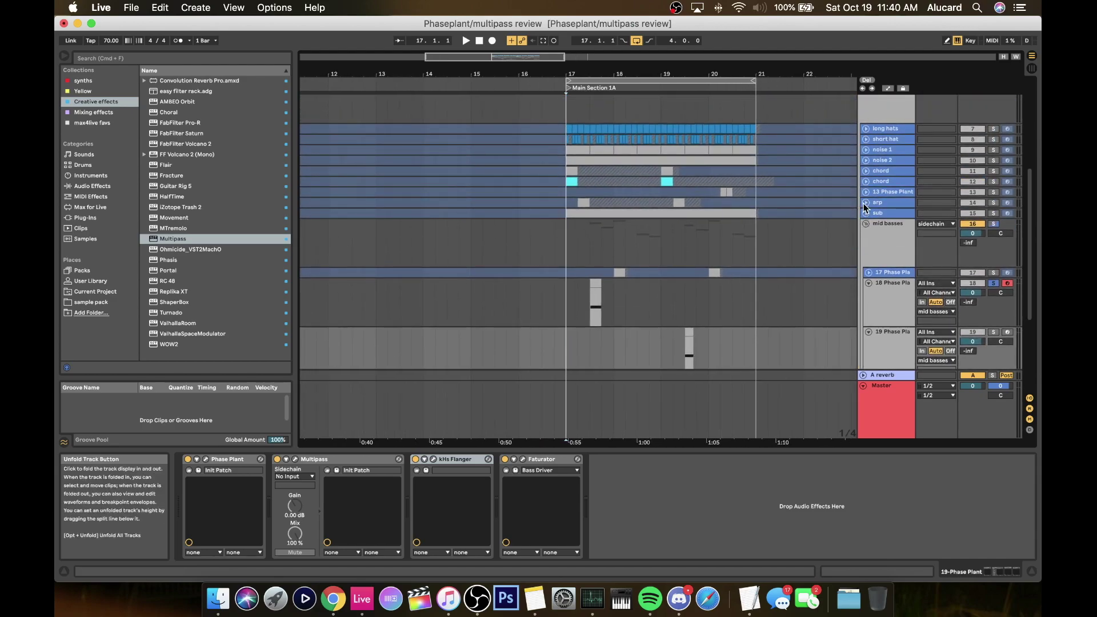
left_click(863, 204)
left_click(584, 209)
right_click(896, 230)
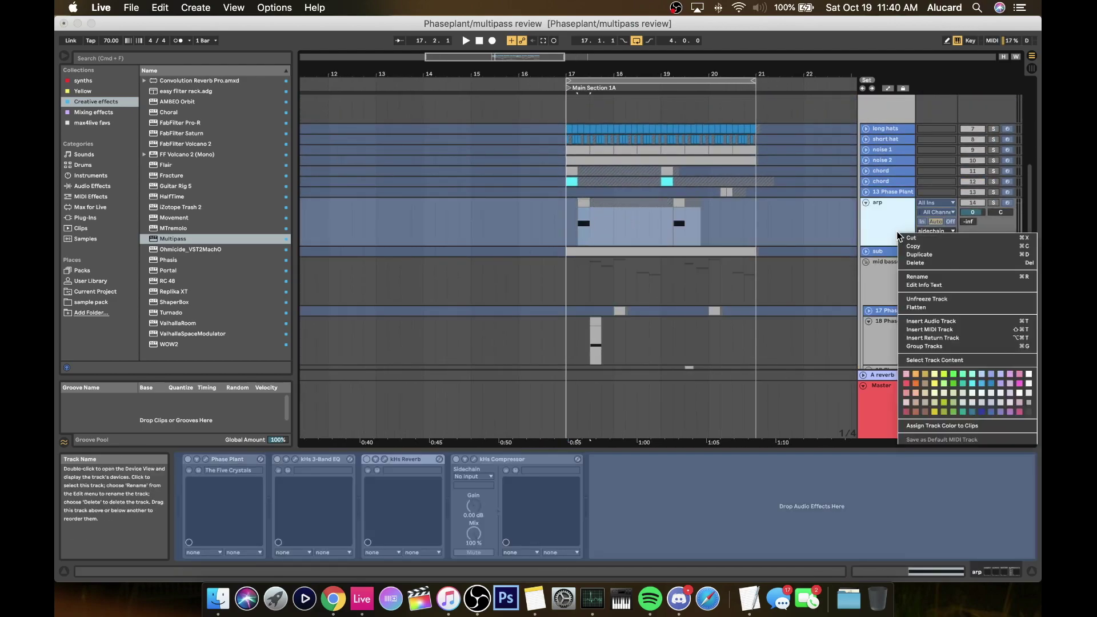
left_click(912, 298)
left_click(993, 203)
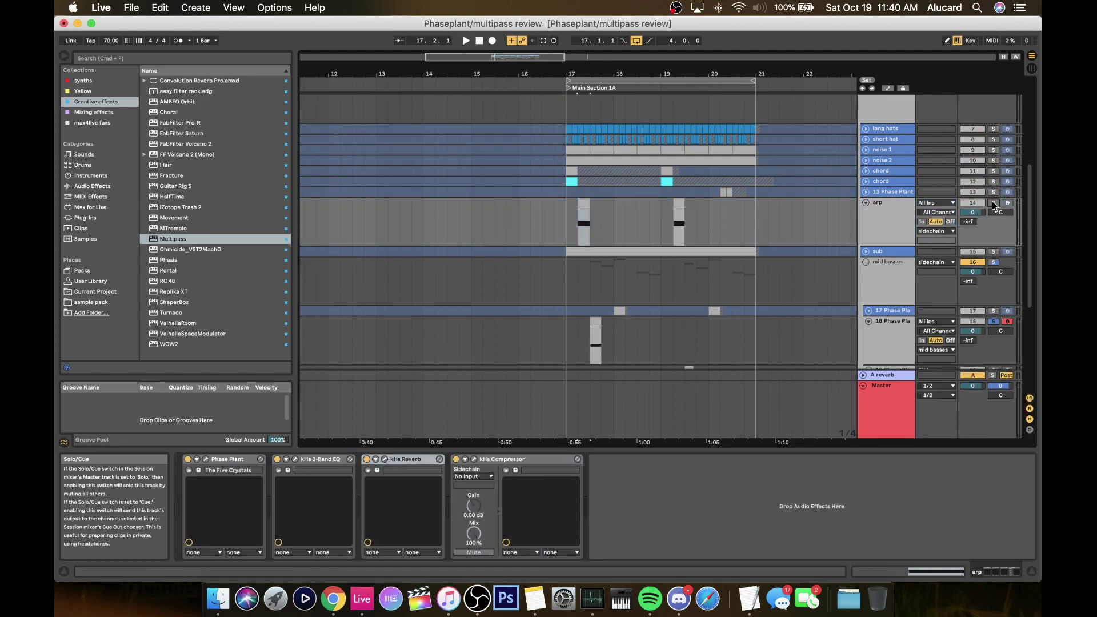
- Play the arp clip, review The Five Crystals preset in its Phase Plant window and preset browser, and close the window
left_click(584, 215)
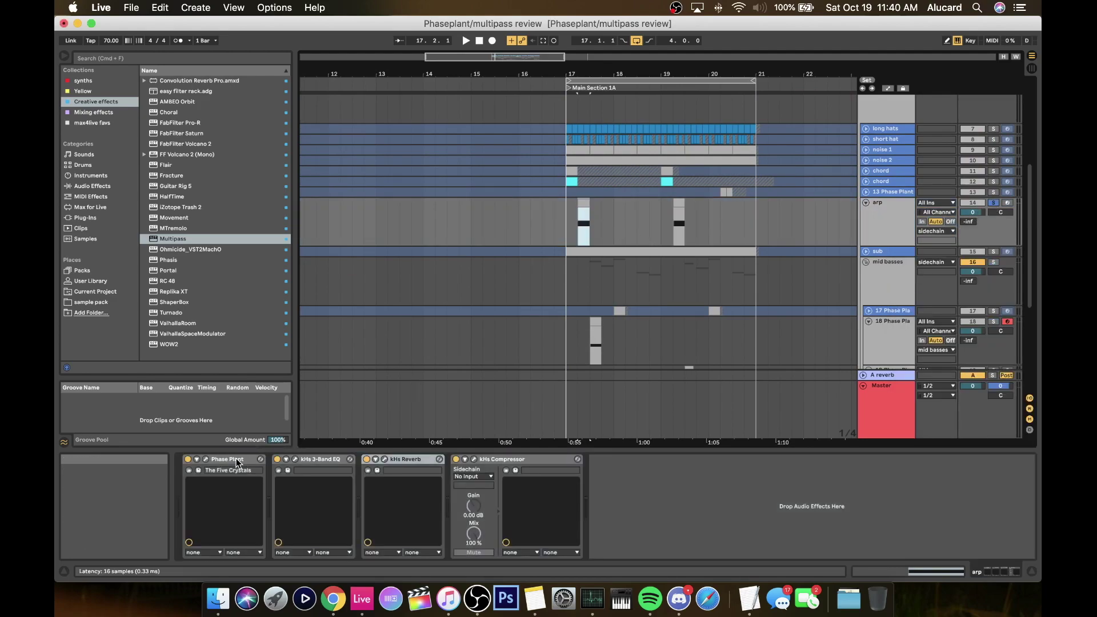
left_click(206, 460)
key("space")
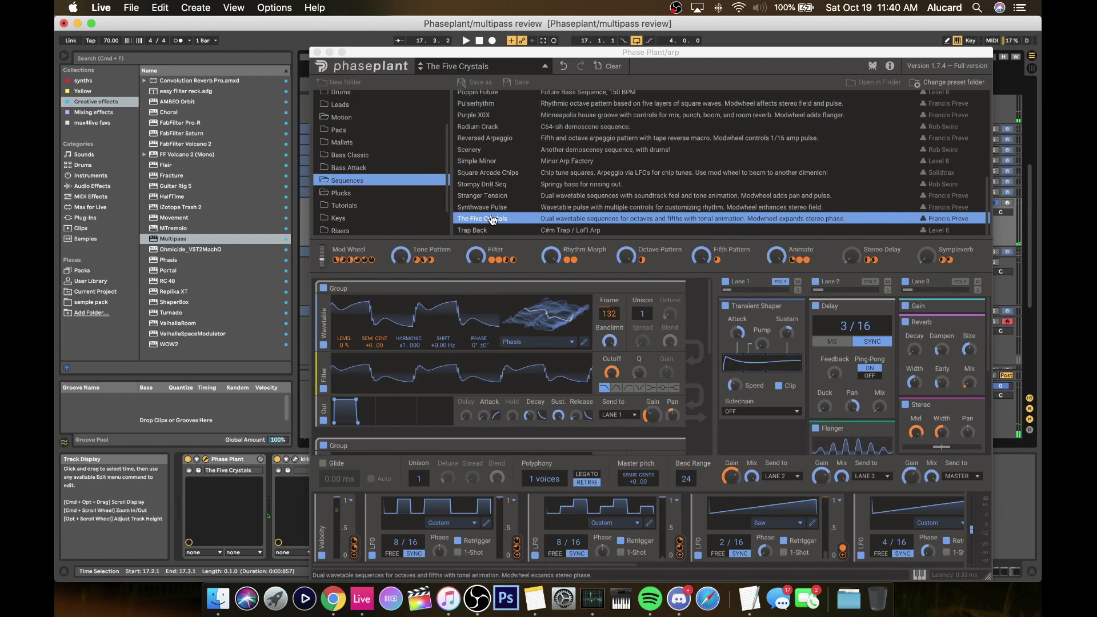
left_click(546, 66)
left_click(546, 67)
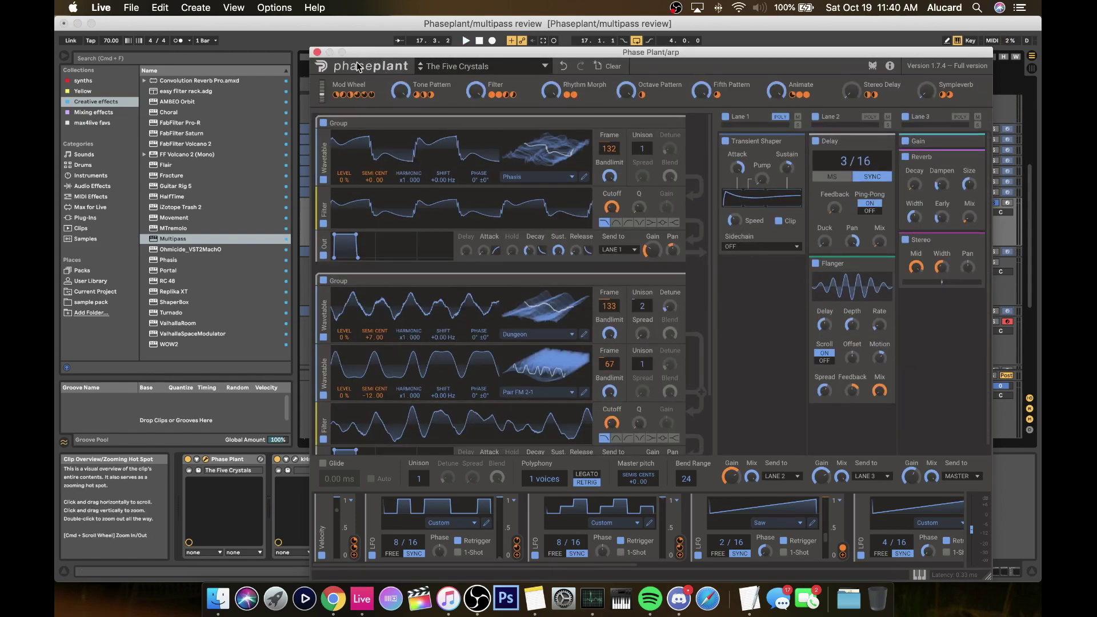
left_click(317, 52)
- Review the arp track's 3-Band EQ, Reverb and Compressor effects and close the Compressor window
left_click(324, 459)
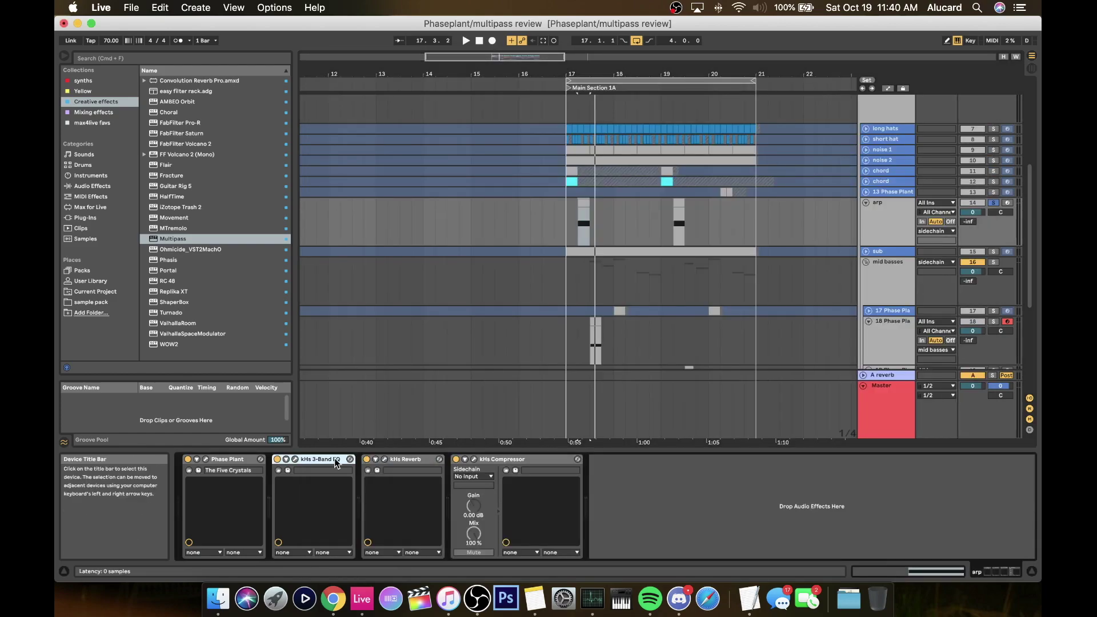
left_click(400, 460)
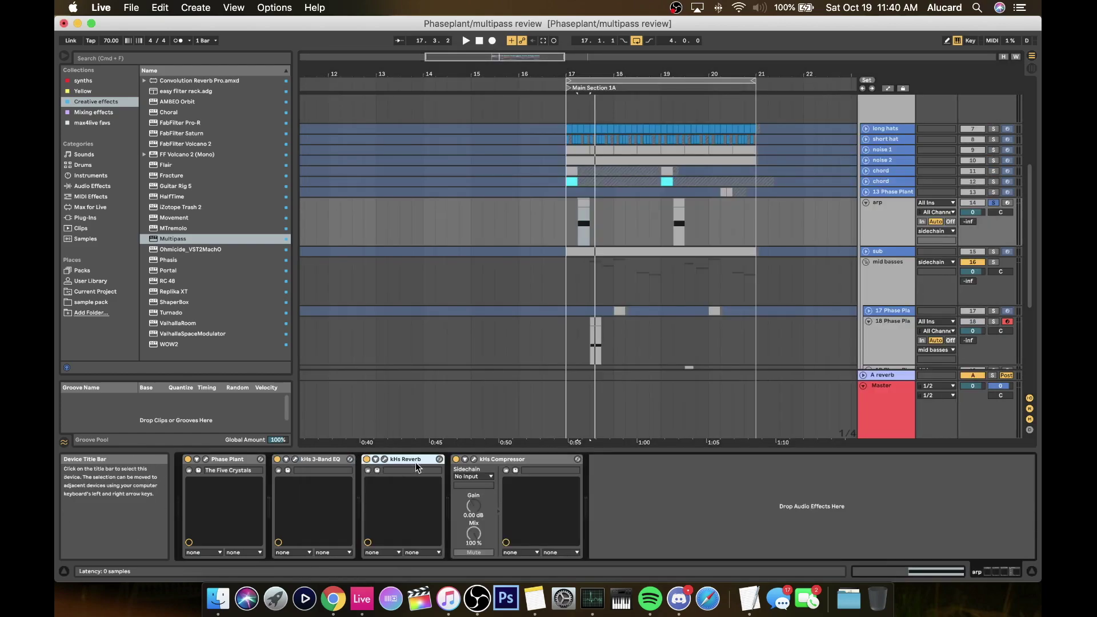
left_click(478, 460)
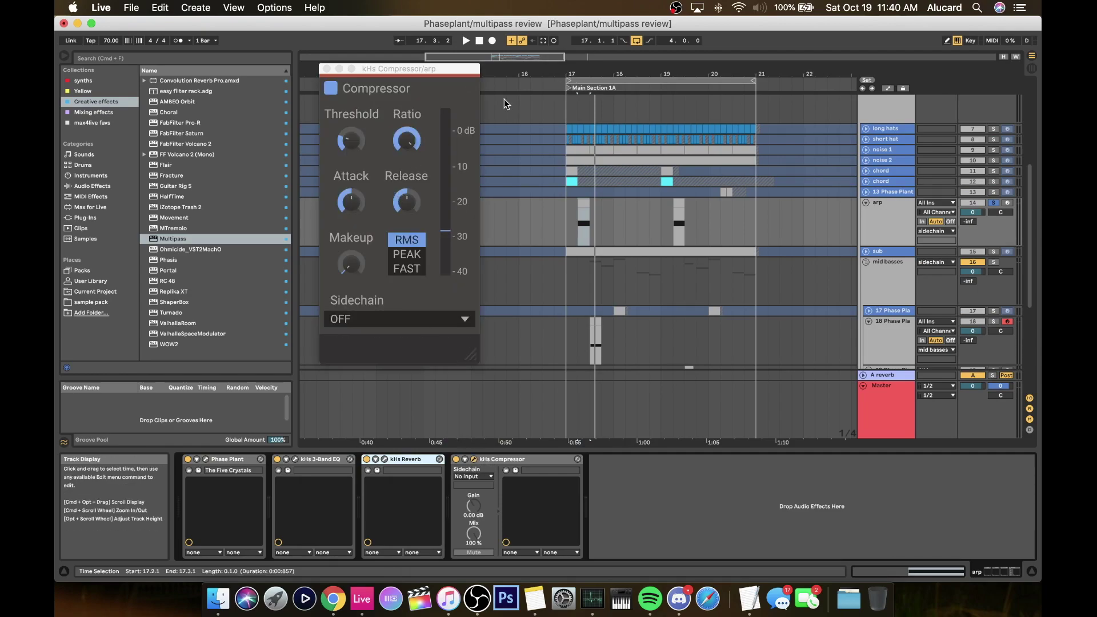
left_click(327, 69)
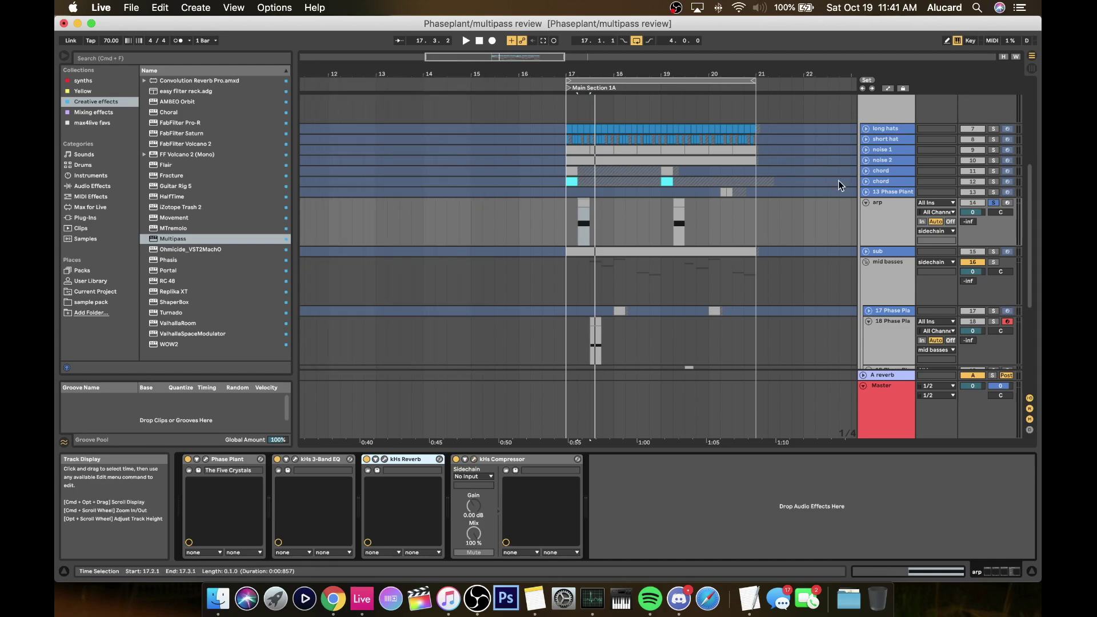
- Inspect the device chains on the Master track and the sidechain group
left_click(878, 408)
left_click(502, 429)
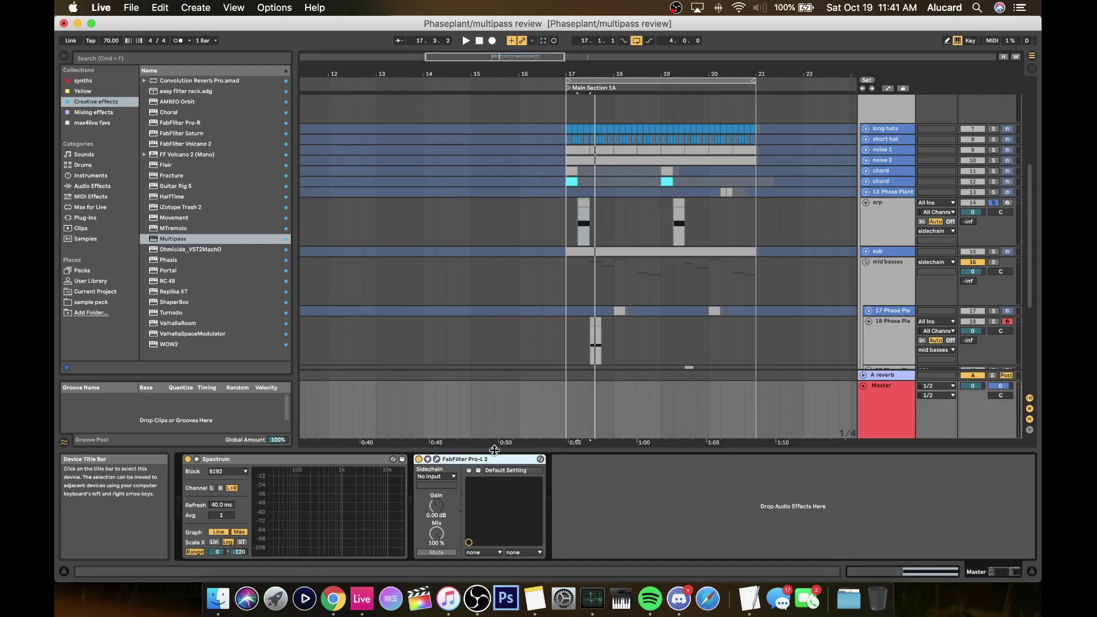
scroll(876, 245, "up", 5)
scroll(876, 245, "up", 1)
left_click(875, 238)
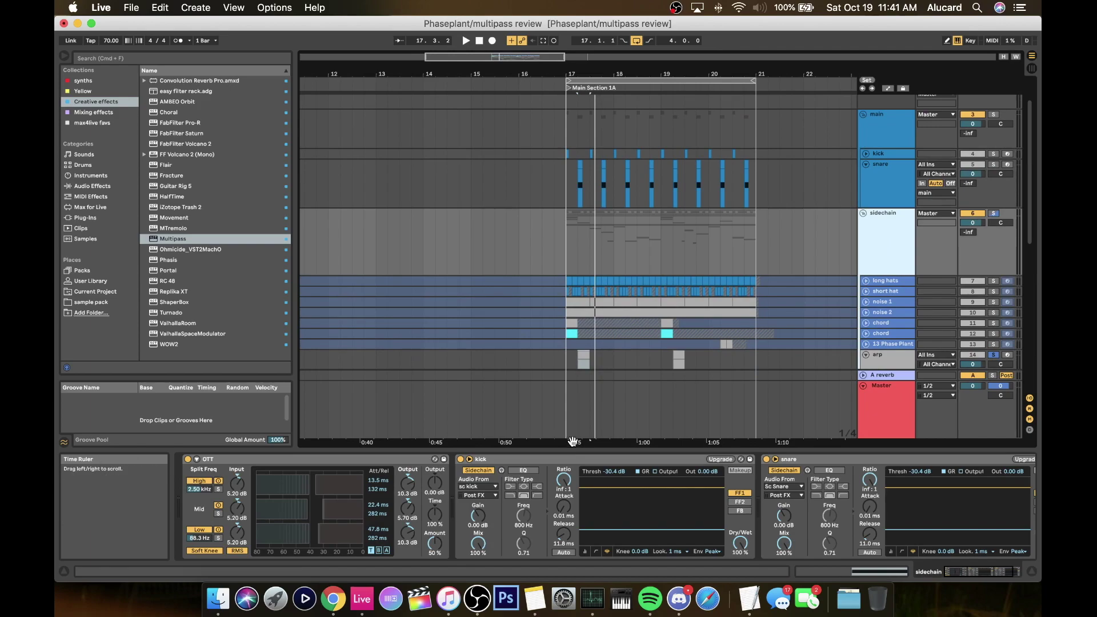
scroll(532, 486, "left", 2)
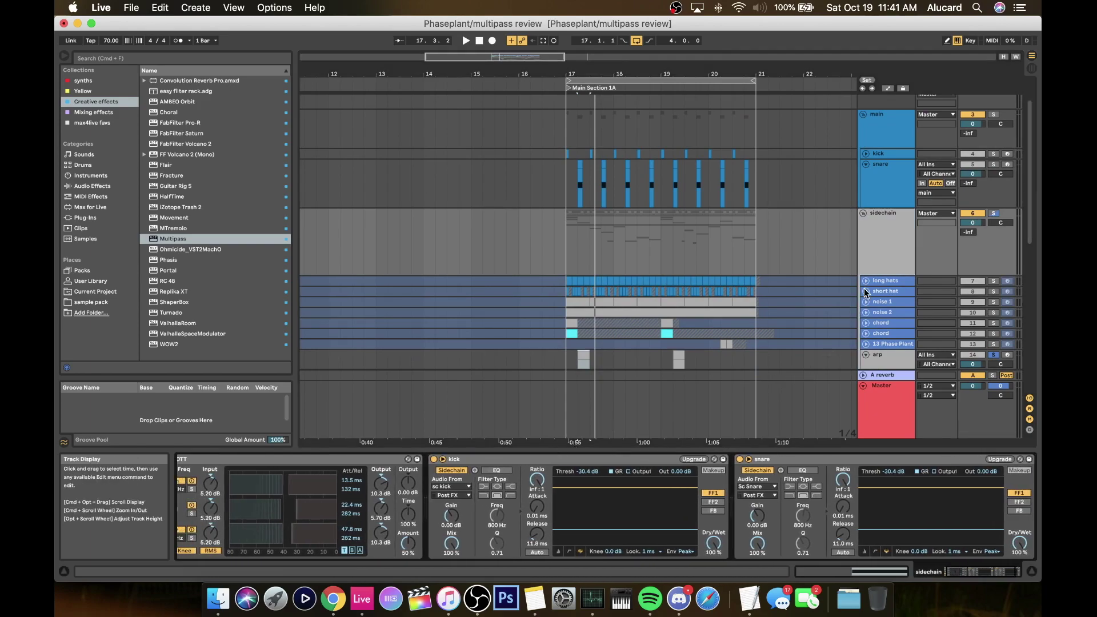
- Fold the sidechain group, view the snare and kick tracks' devices and unfold the kick track
left_click(878, 224)
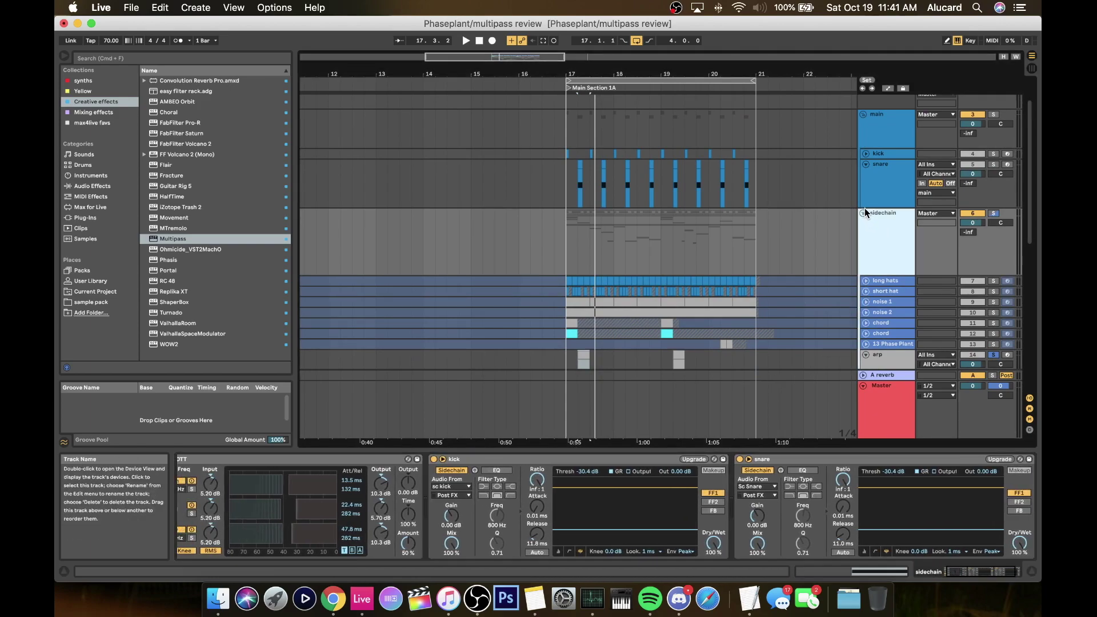
left_click(863, 213)
left_click(868, 250)
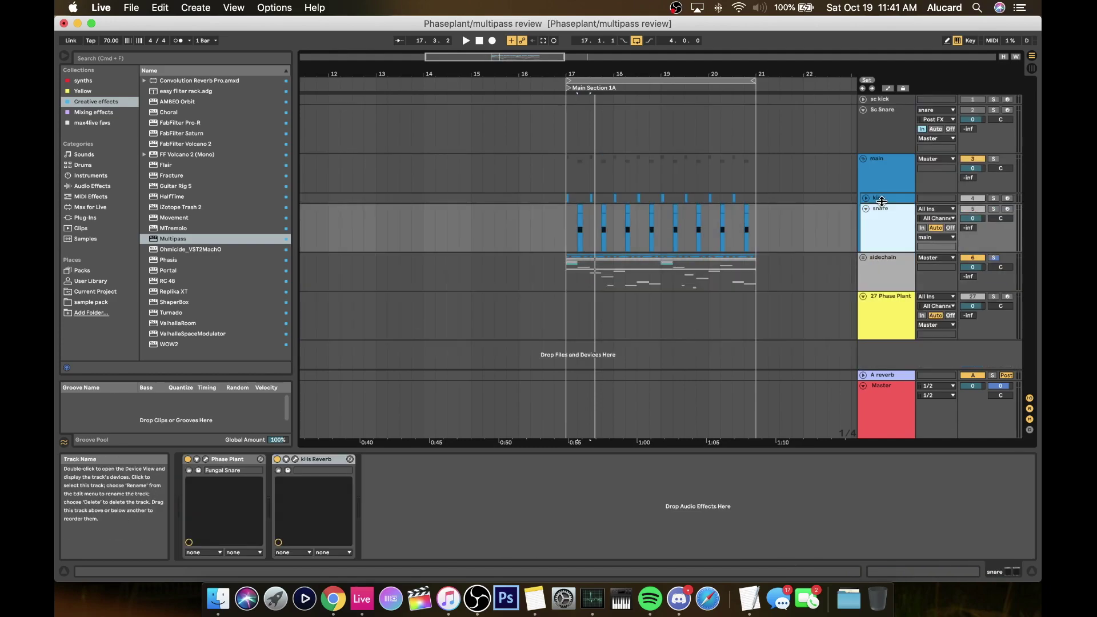
left_click(882, 199)
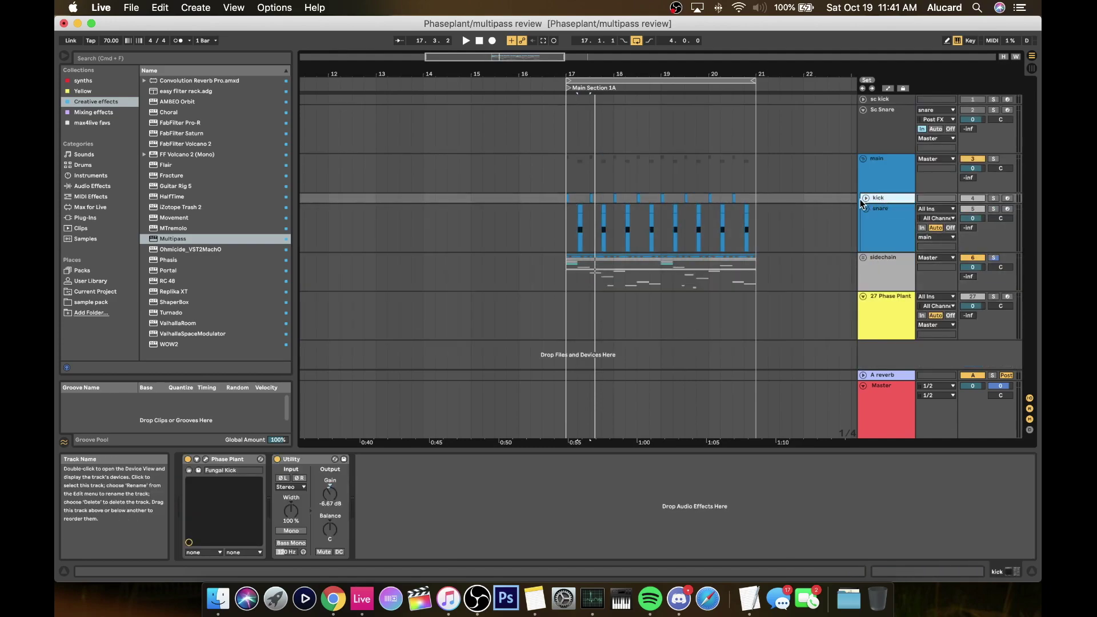
left_click(865, 198)
scroll(872, 175, "down", 1)
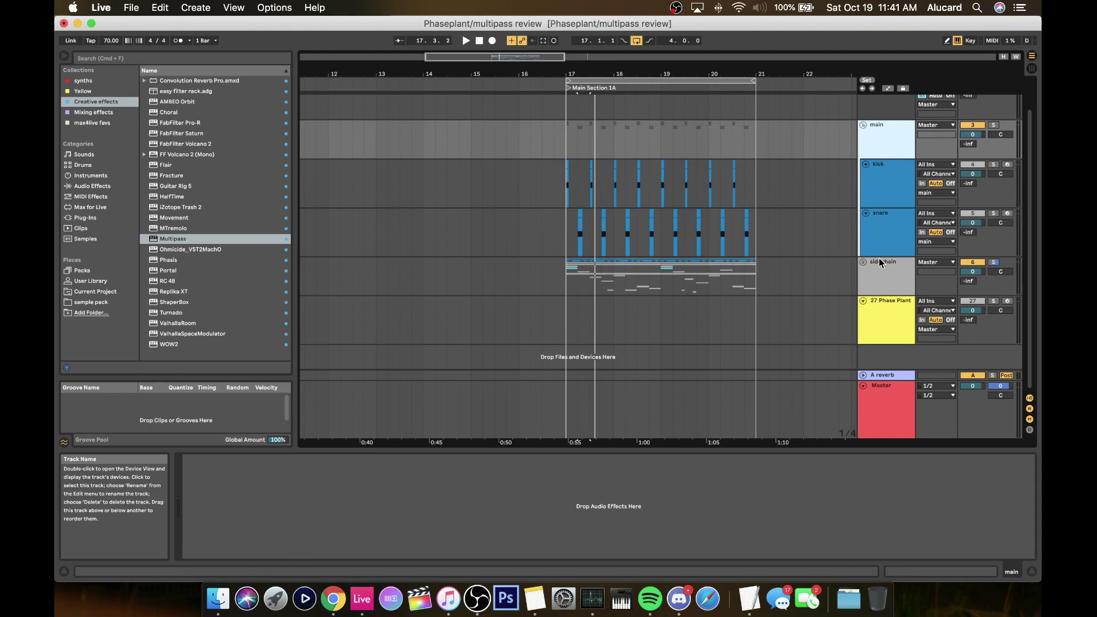
- Select the snare track and unfold the sidechain group to show its tracks
left_click(879, 260)
left_click(868, 251)
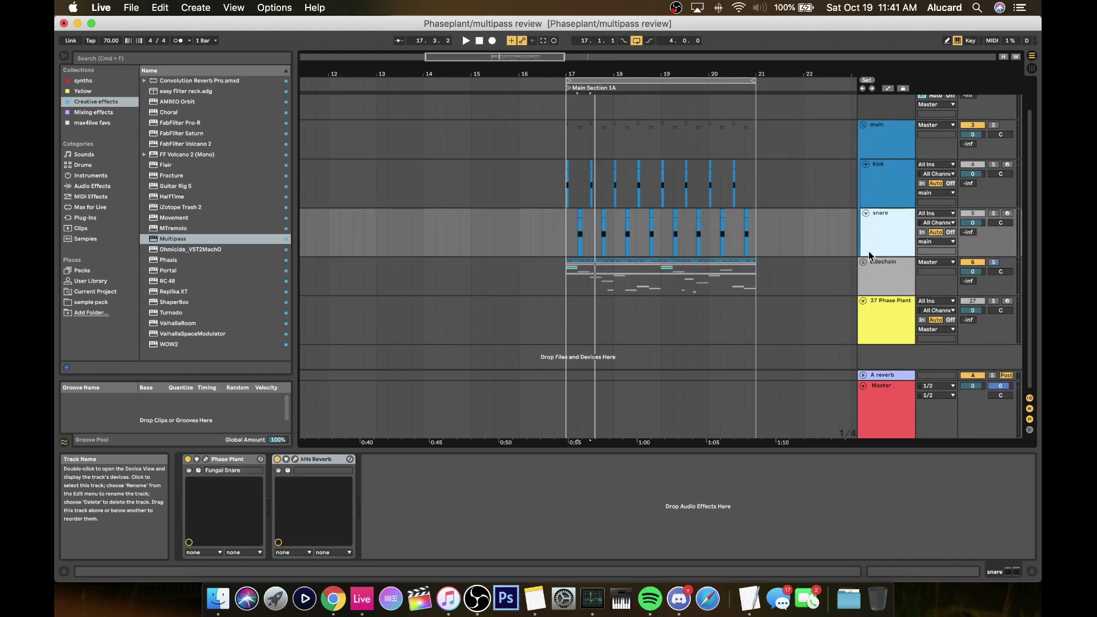
left_click(863, 261)
scroll(861, 261, "down", 3)
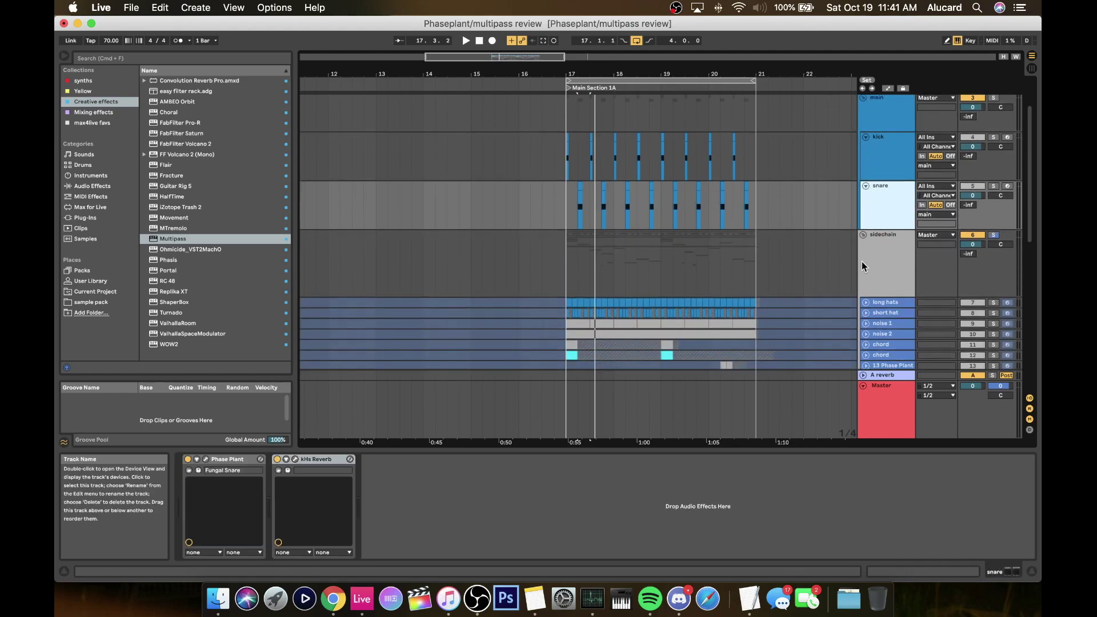
- Solo and unfreeze the long hats track, and check its Hi-Hat One preset in the Phase Plant window
left_click(994, 243)
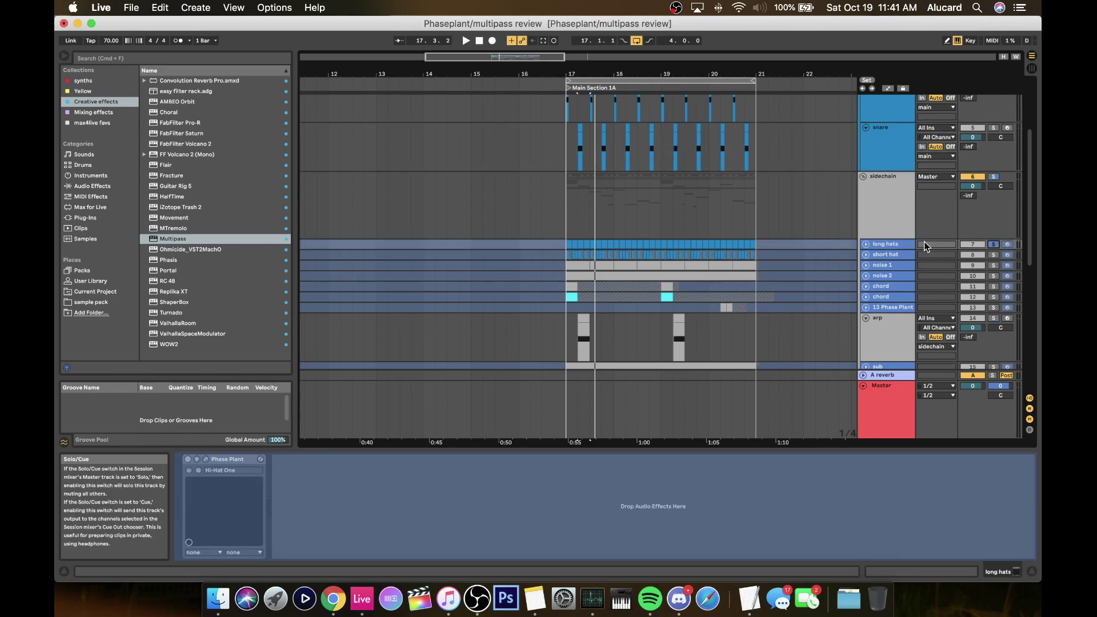
right_click(874, 245)
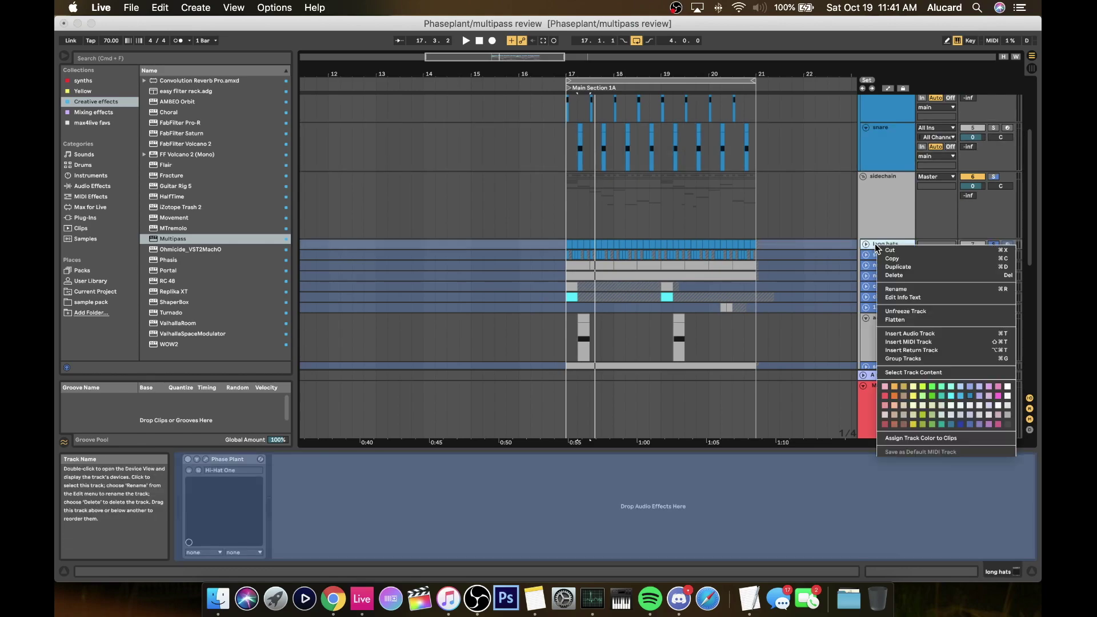
left_click(896, 306)
left_click(205, 458)
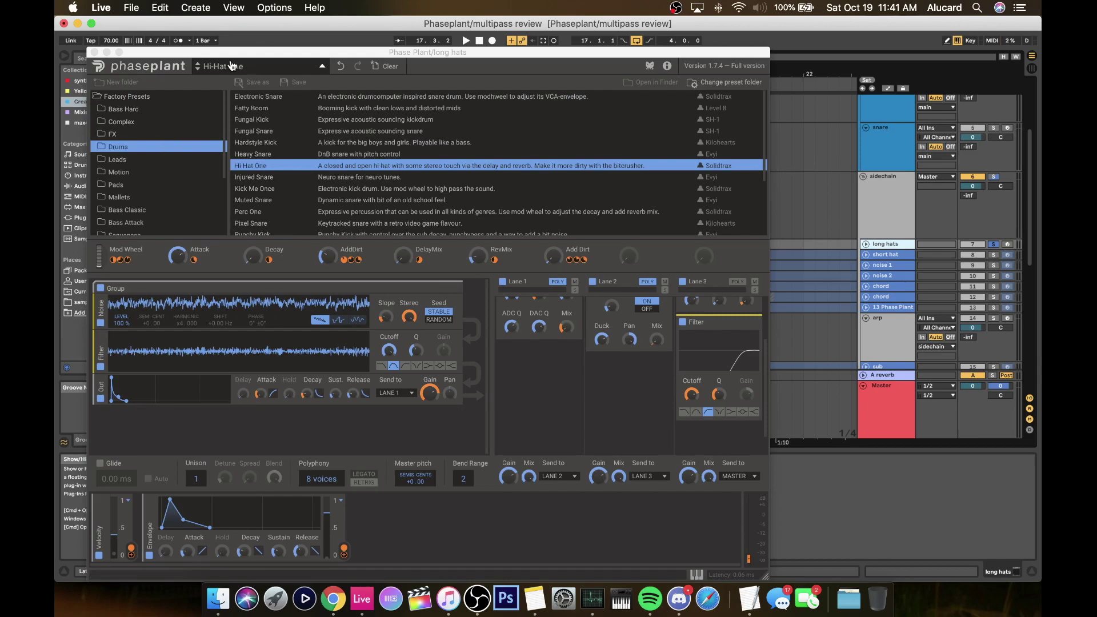
left_click(94, 52)
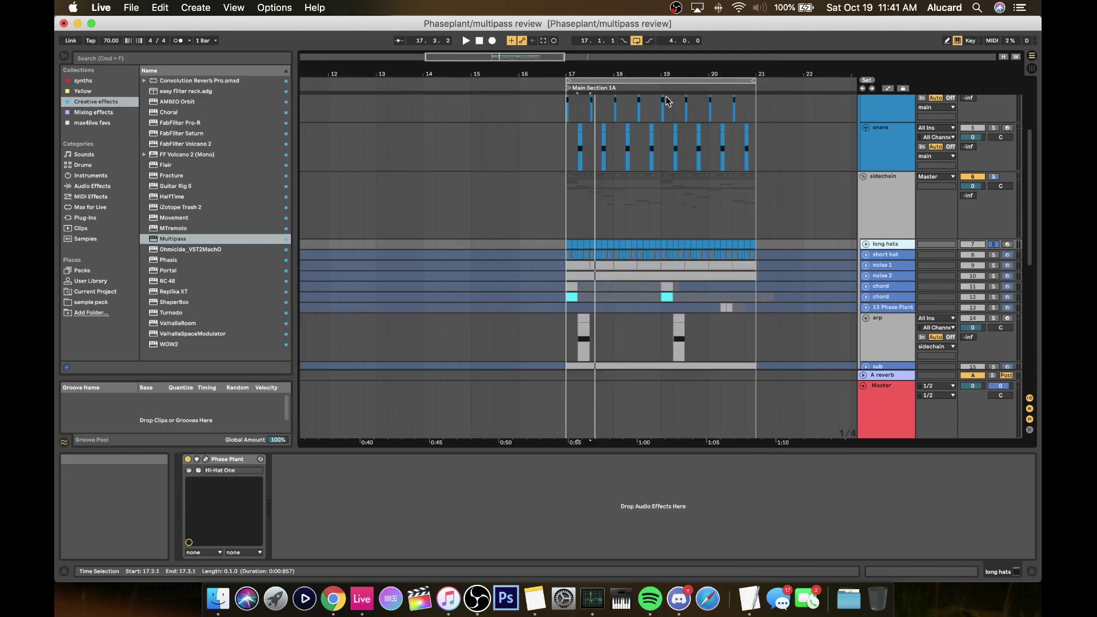
- Unfreeze and solo the short hat track, then play it with its Hi-Hat One preset shown in the Phase Plant window
right_click(887, 253)
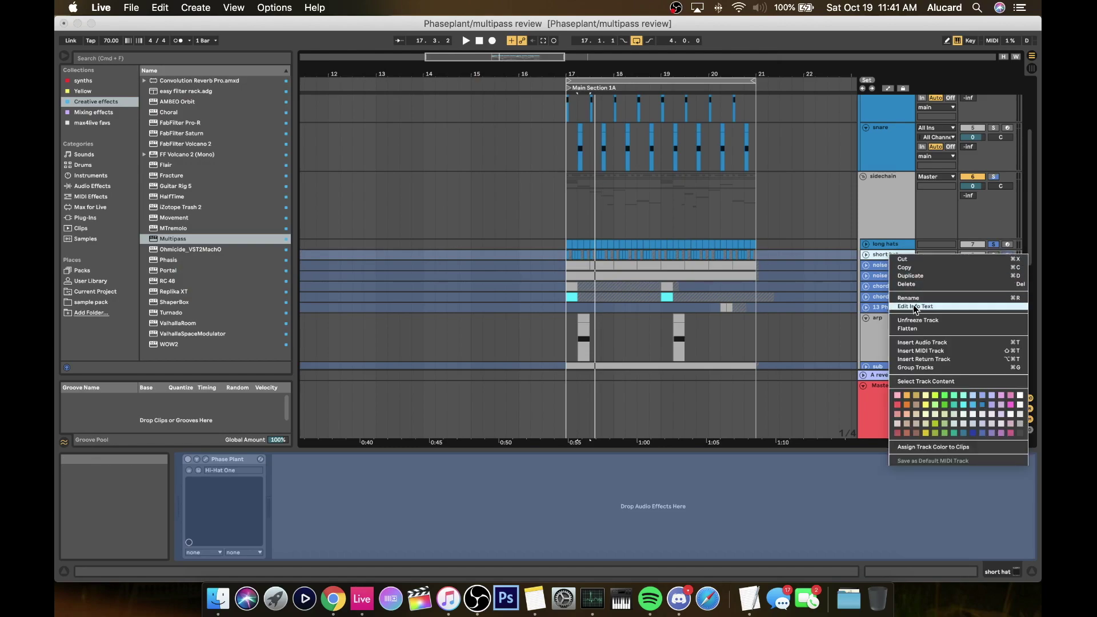
left_click(917, 319)
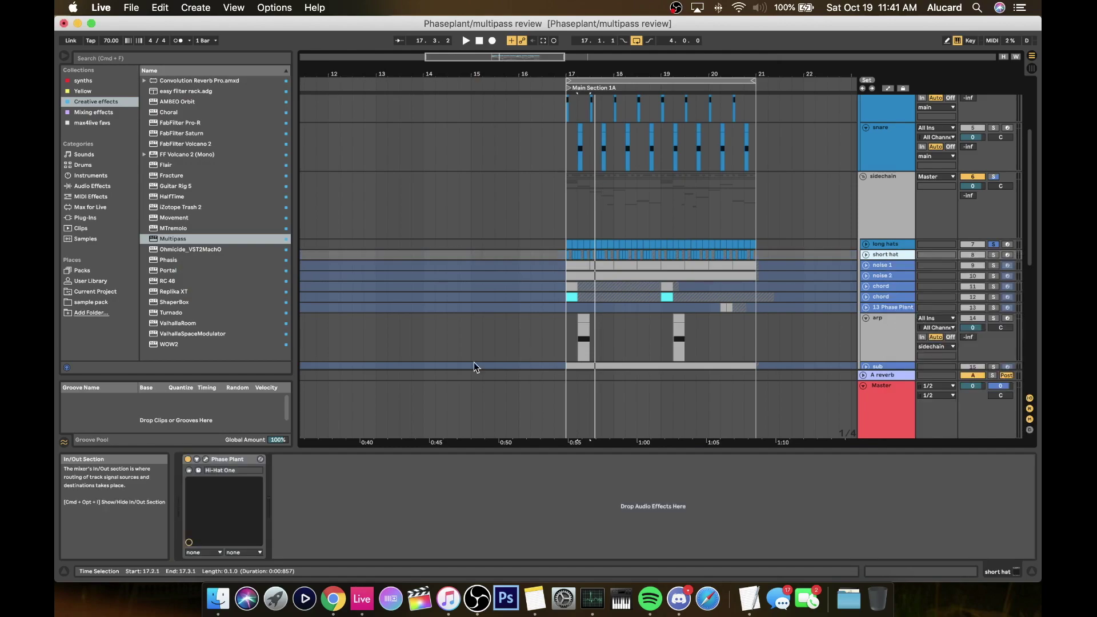
left_click(205, 459)
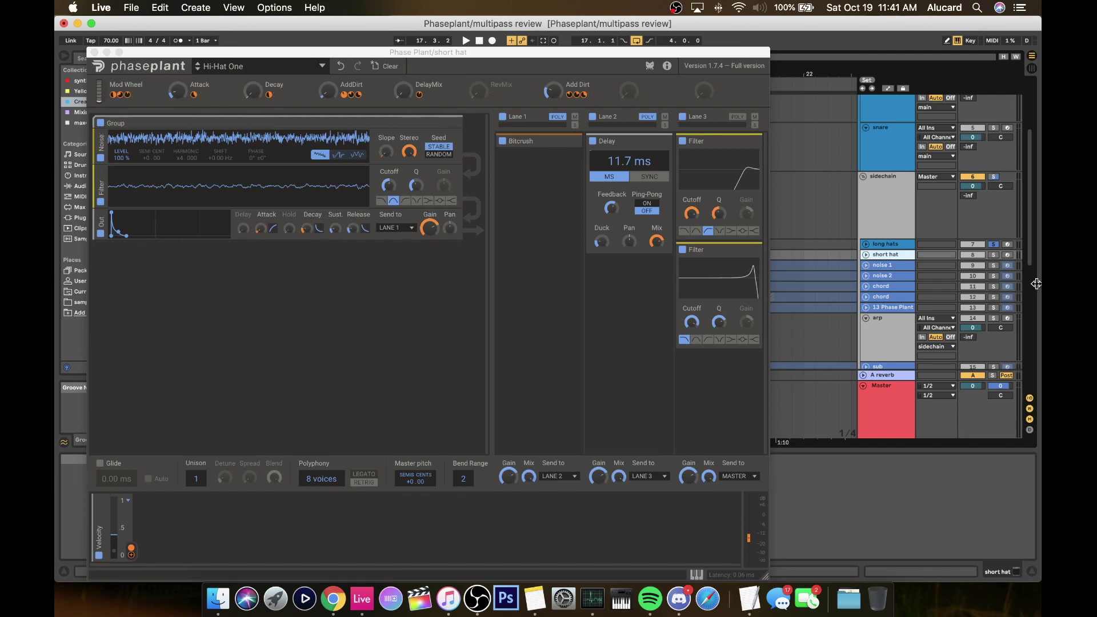
key("space")
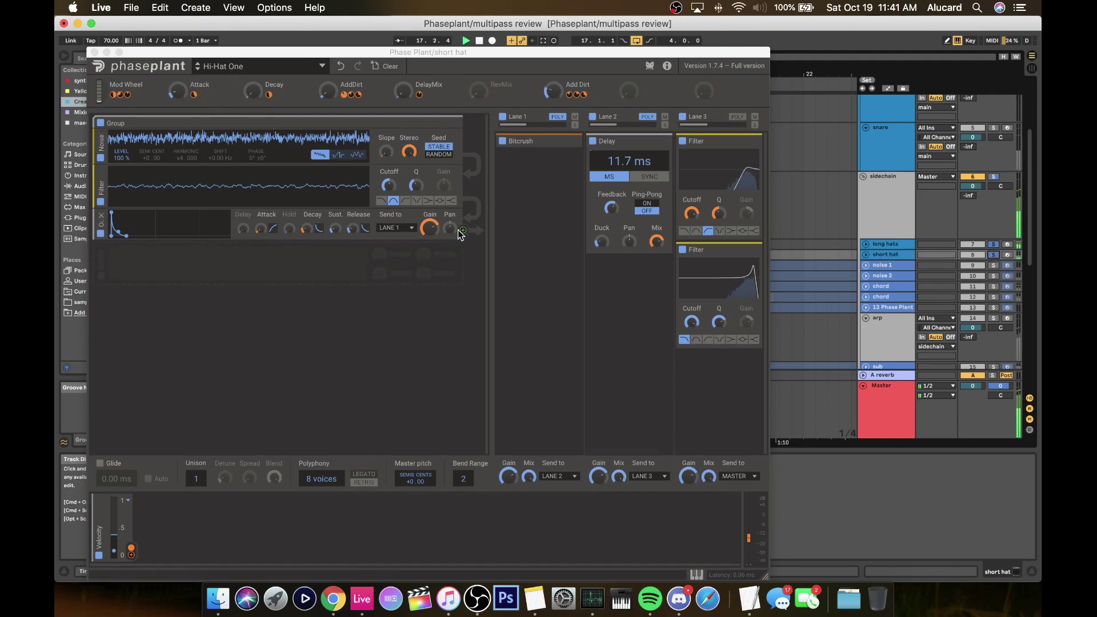
left_click(994, 244)
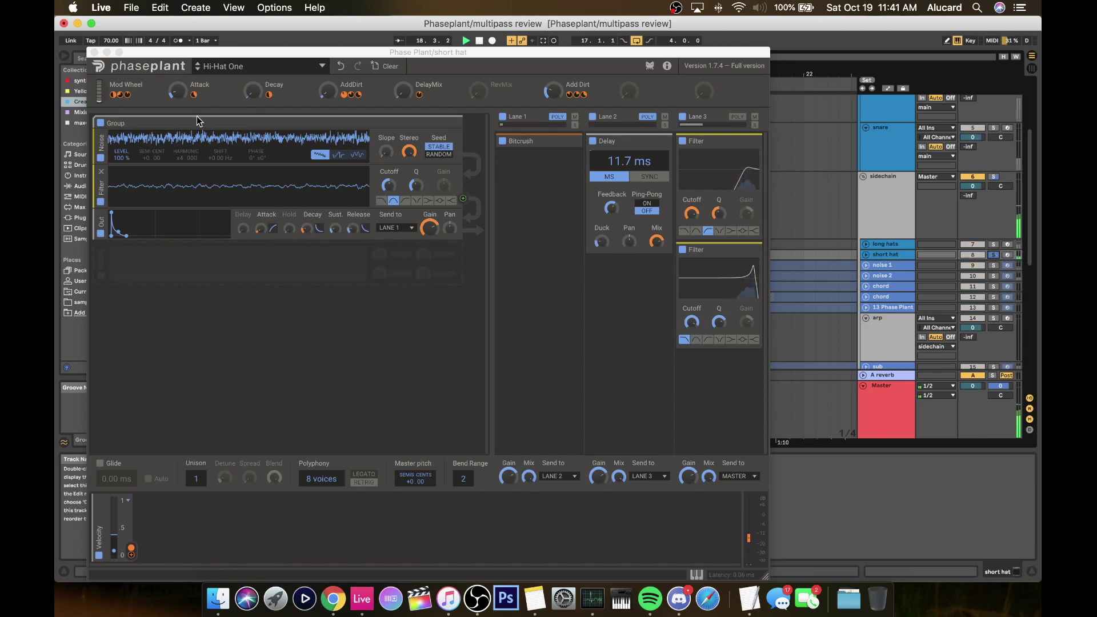
left_click(94, 52)
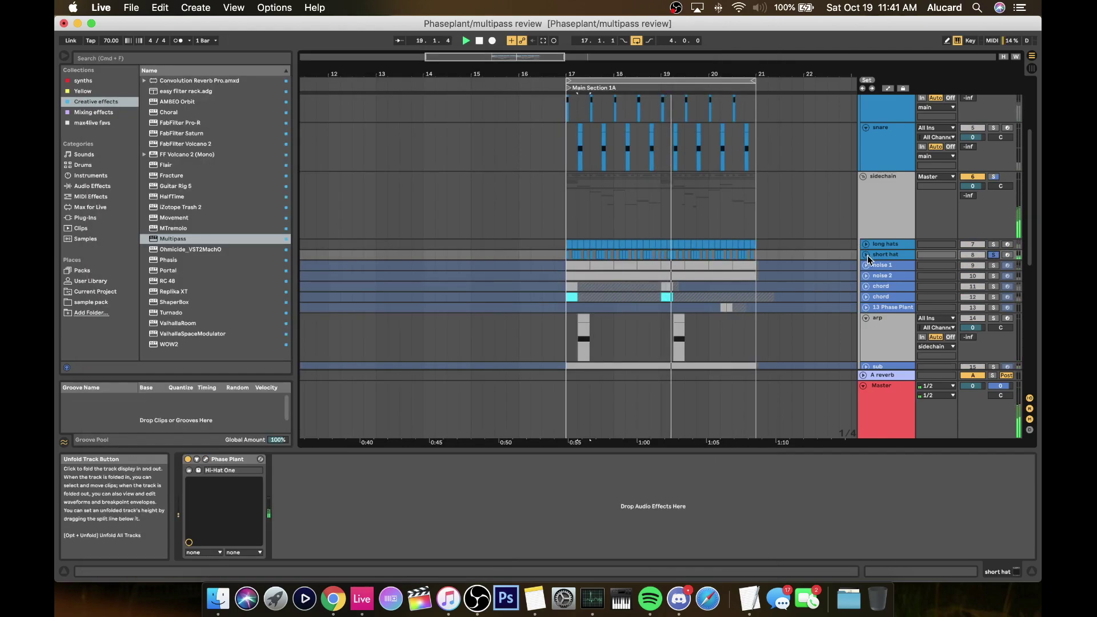
- Unfold the noise 1 track and audition noise 1 and noise 2 in solo
left_click(994, 265)
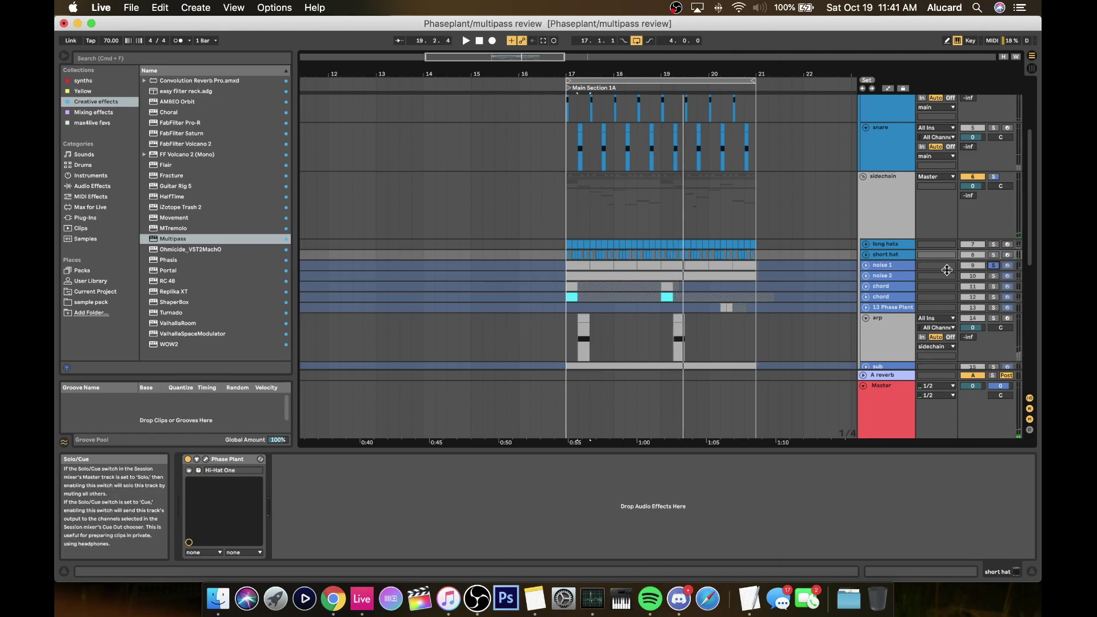
left_click(864, 267)
key("space")
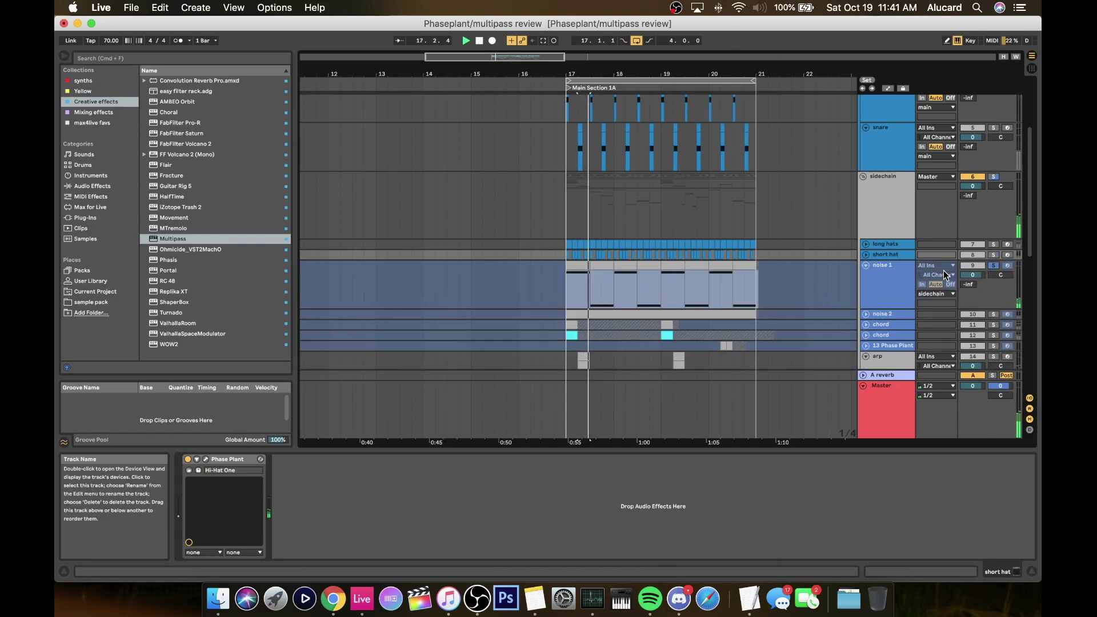
left_click(993, 314)
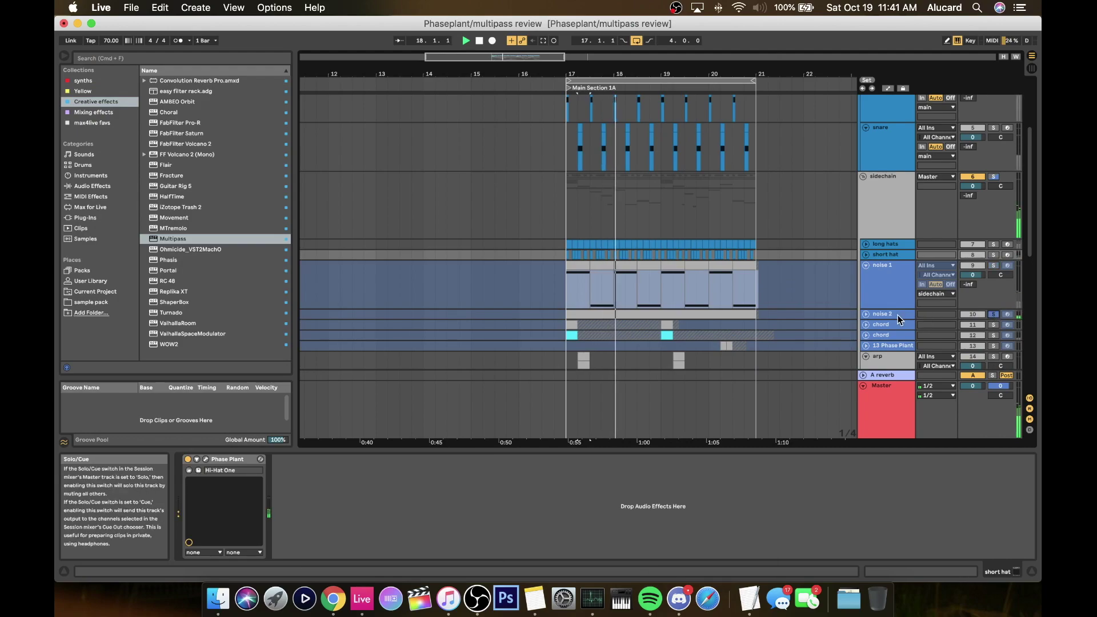
- Select and solo the first chord track and unfold it to show its clips
left_click(889, 324)
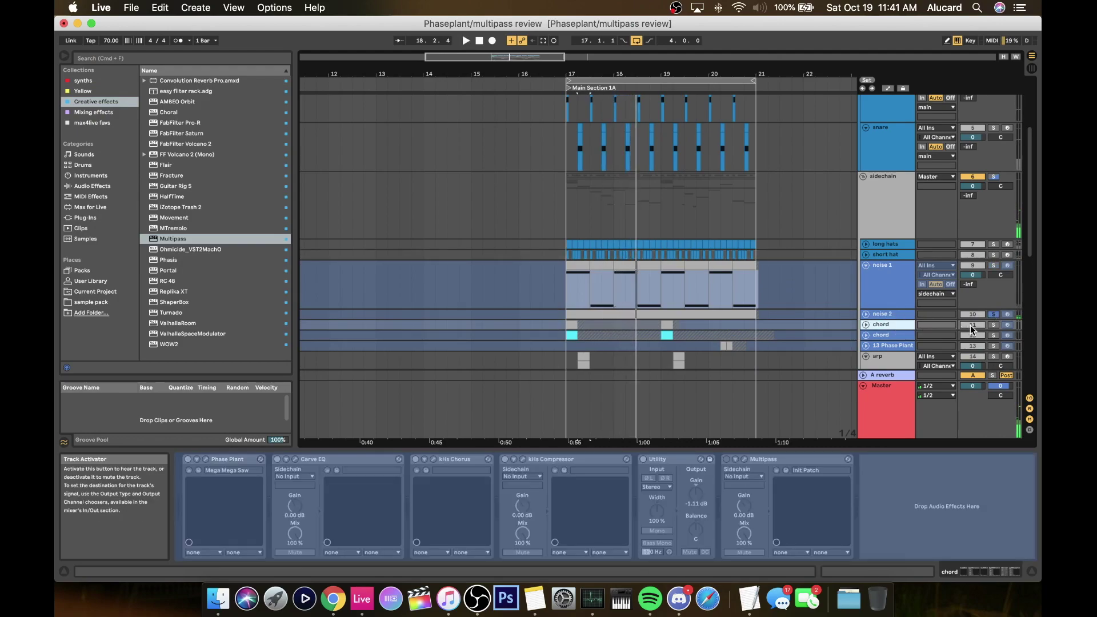
left_click(994, 324)
left_click(865, 325)
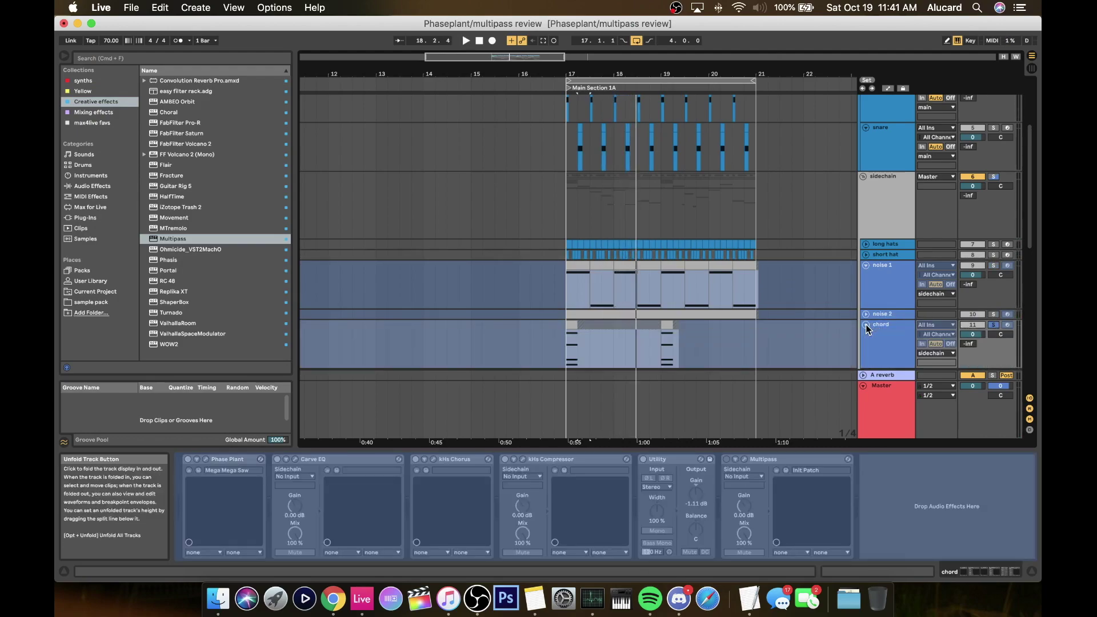
- Unfold and unfreeze the second chord track, and check its Blue Messiah Pad preset in the Phase Plant window
left_click(866, 306)
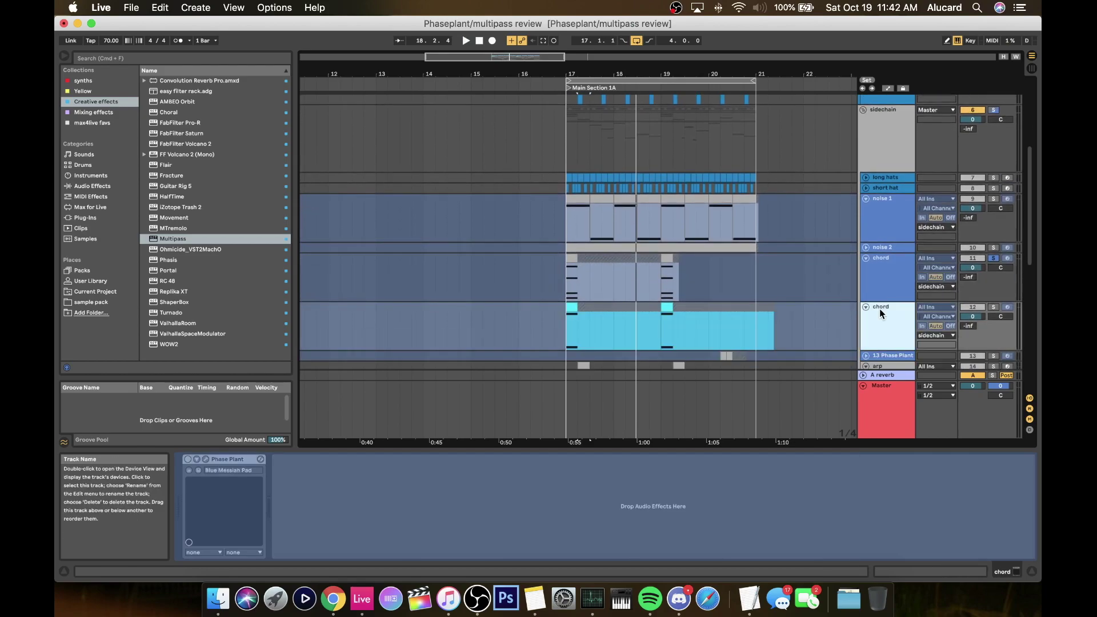
right_click(879, 309)
left_click(909, 377)
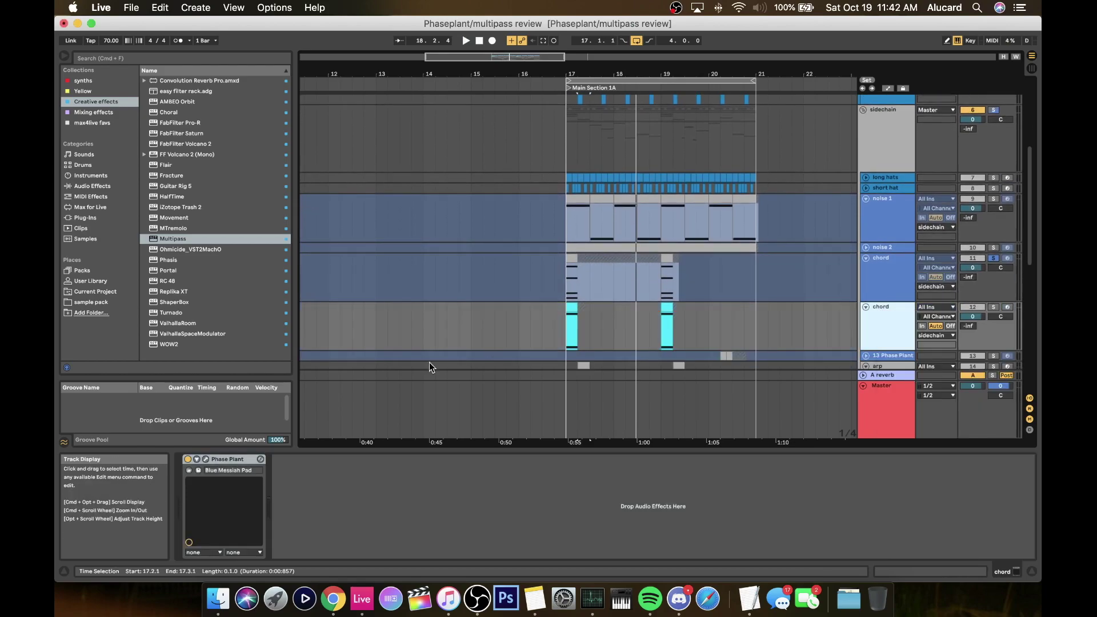
left_click(206, 460)
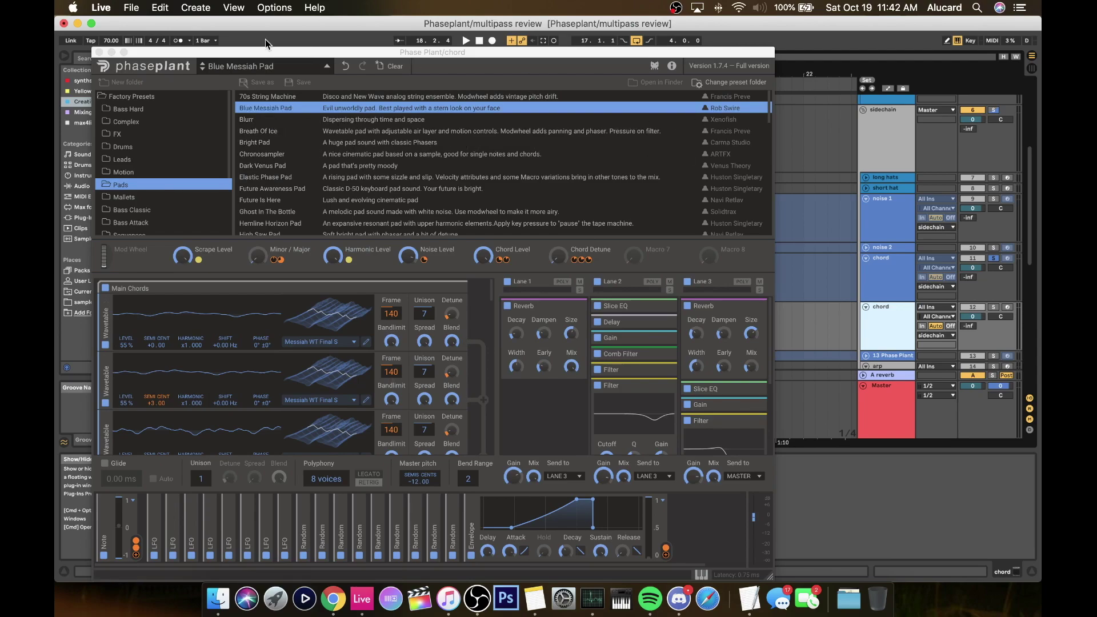
left_click(98, 51)
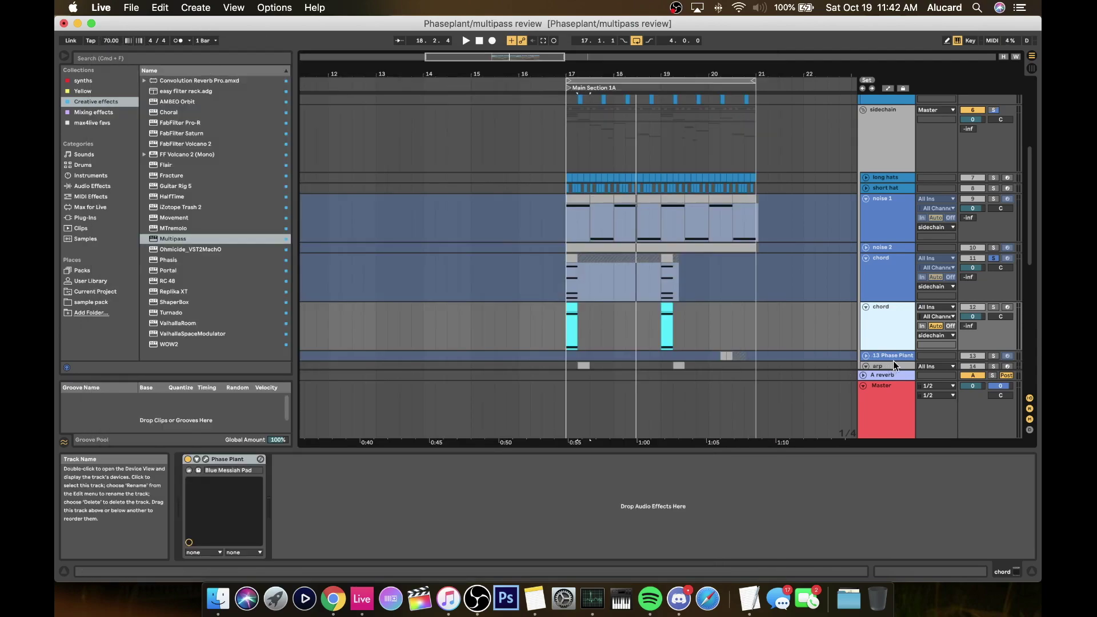
- Audition the second chord track in solo from its first clip, then solo and play the first chord track
left_click(571, 306)
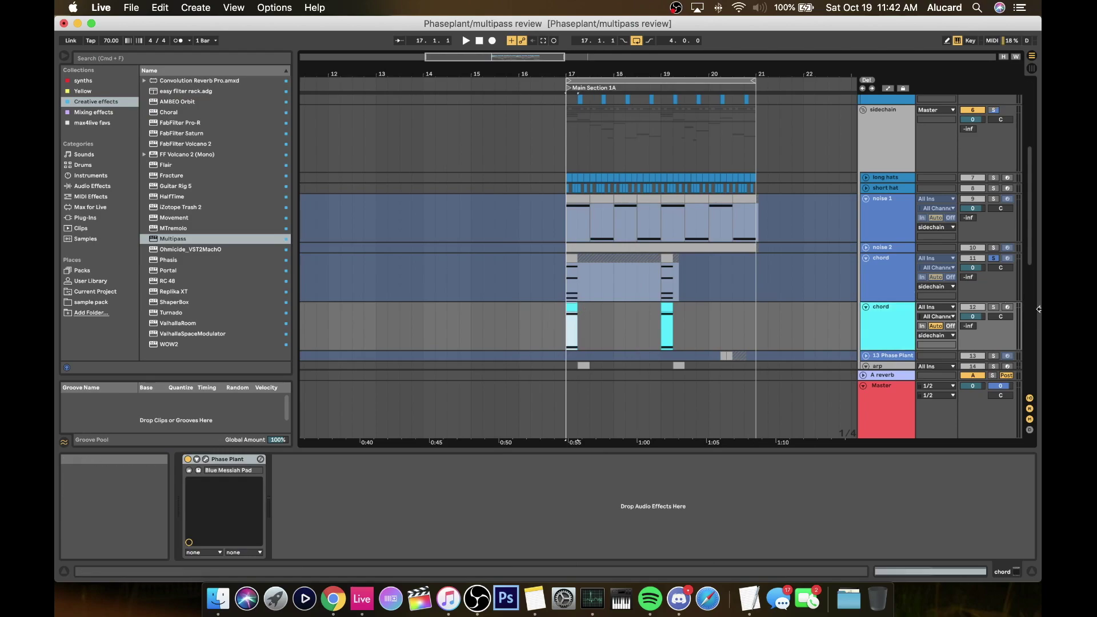
key("space")
left_click(996, 307)
key("space")
left_click(873, 289)
left_click(993, 259)
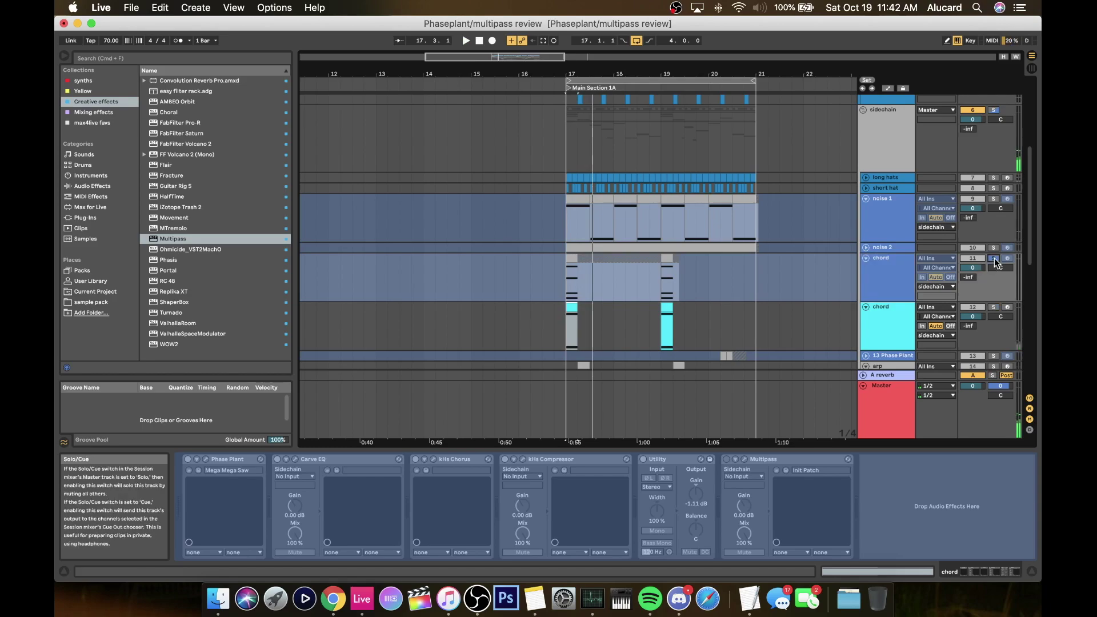
key("space")
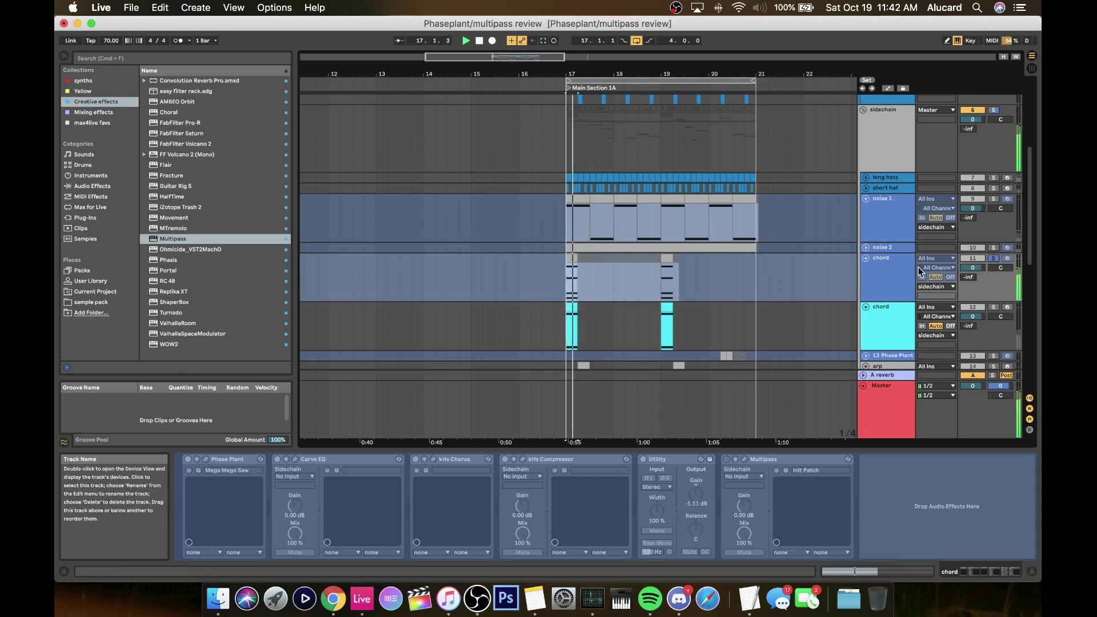
- Unfreeze the first chord track and examine its Mega Mega Saw preset and preset list in the Phase Plant window
right_click(895, 266)
left_click(910, 334)
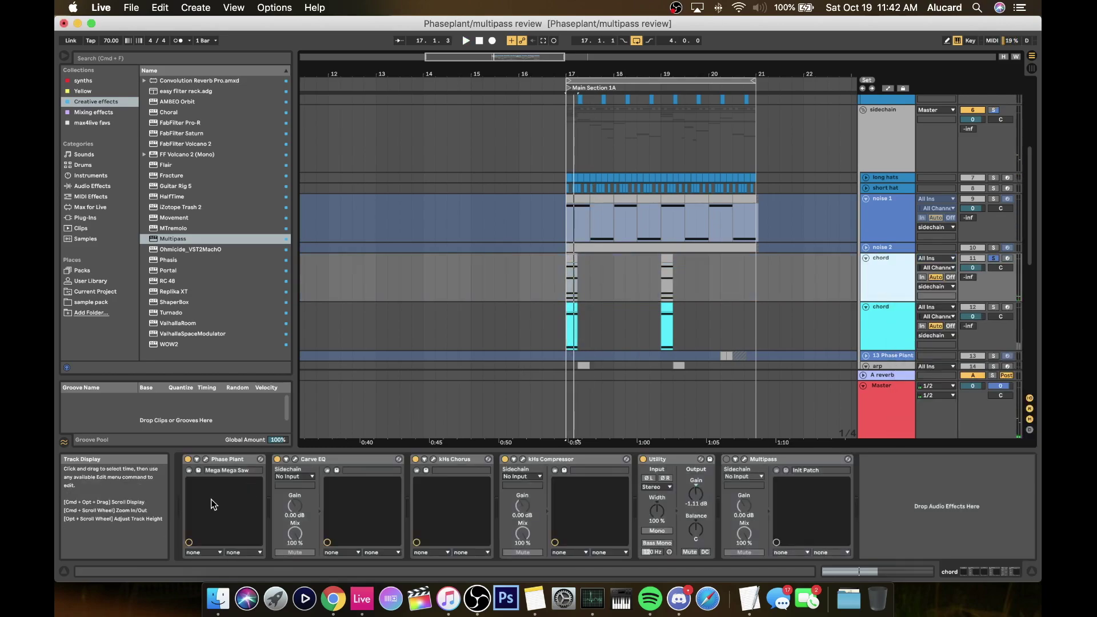
left_click(199, 471)
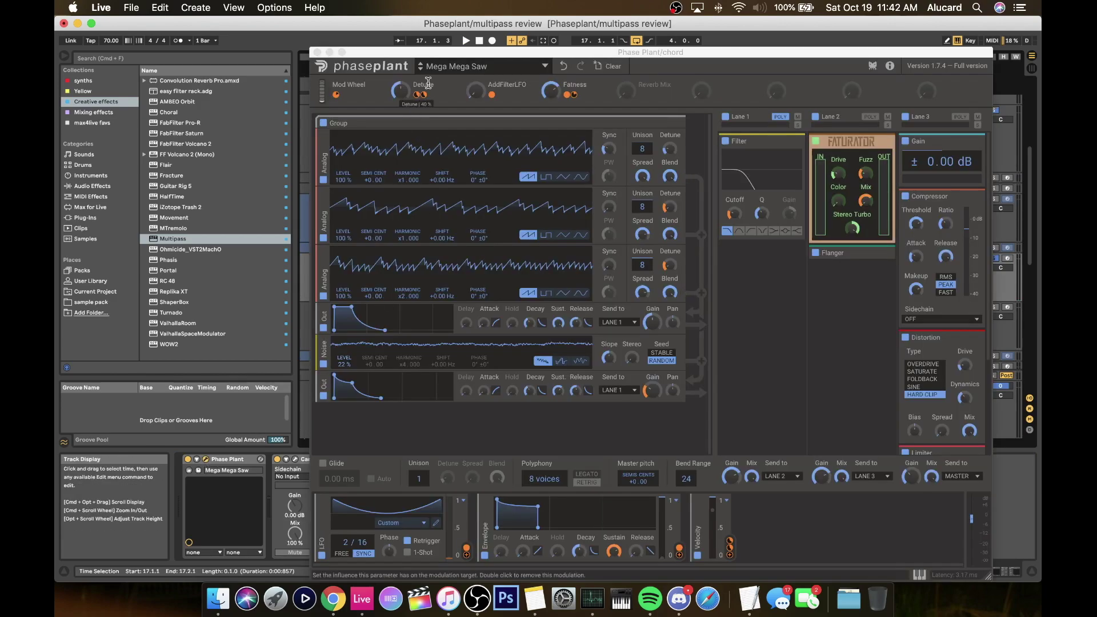
left_click(545, 67)
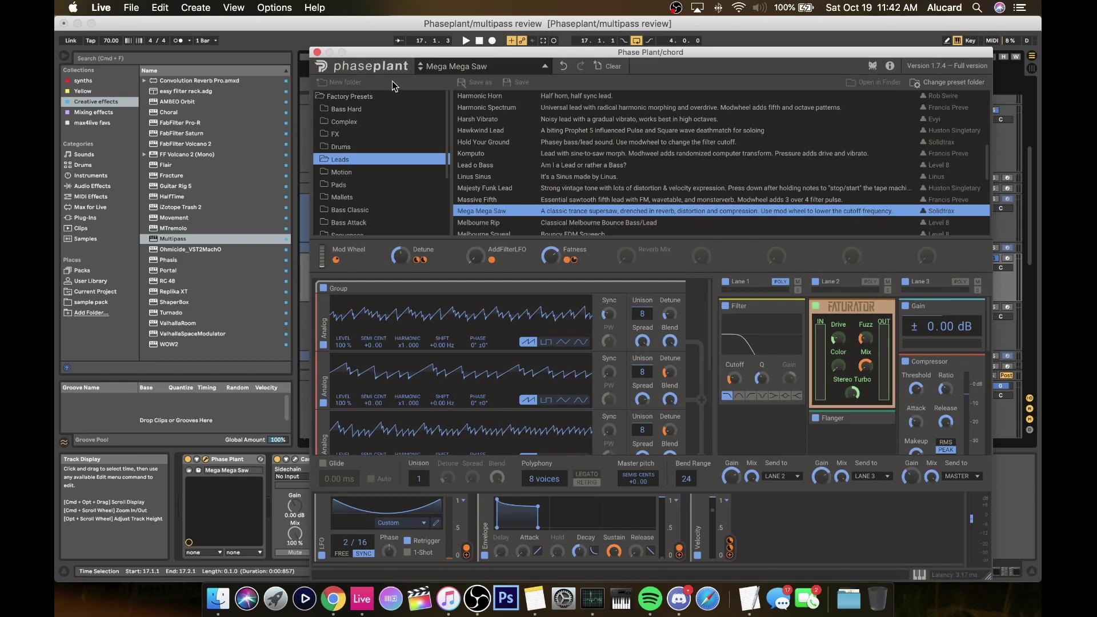
left_click(317, 52)
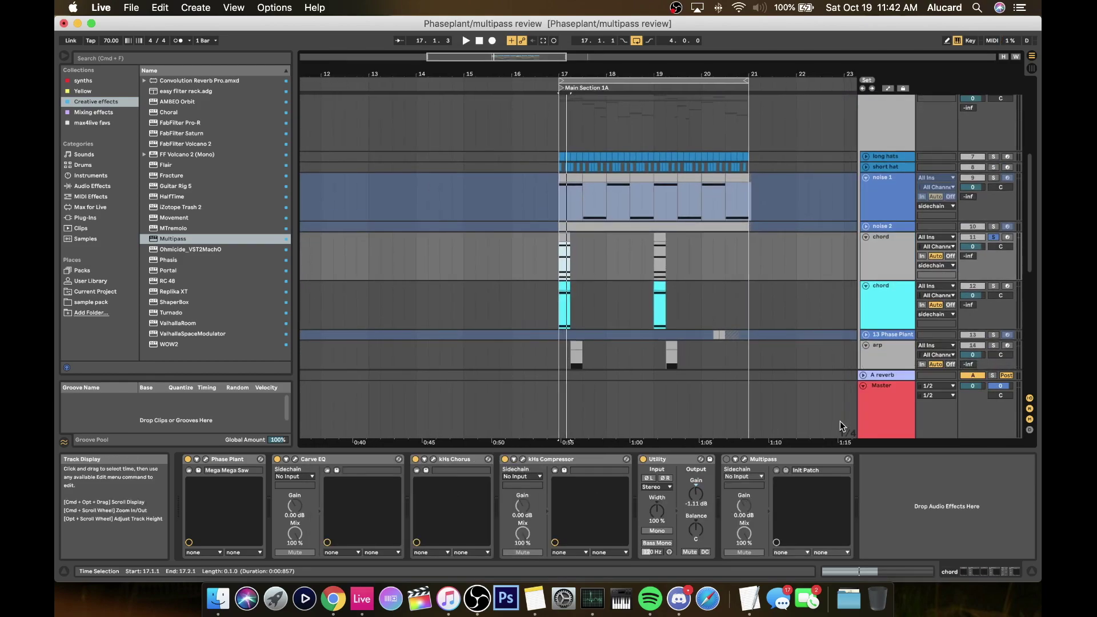
- View the devices on the 20 Phase Plant track below the mid basses
scroll(800, 184, "down", 5)
scroll(869, 176, "down", 10)
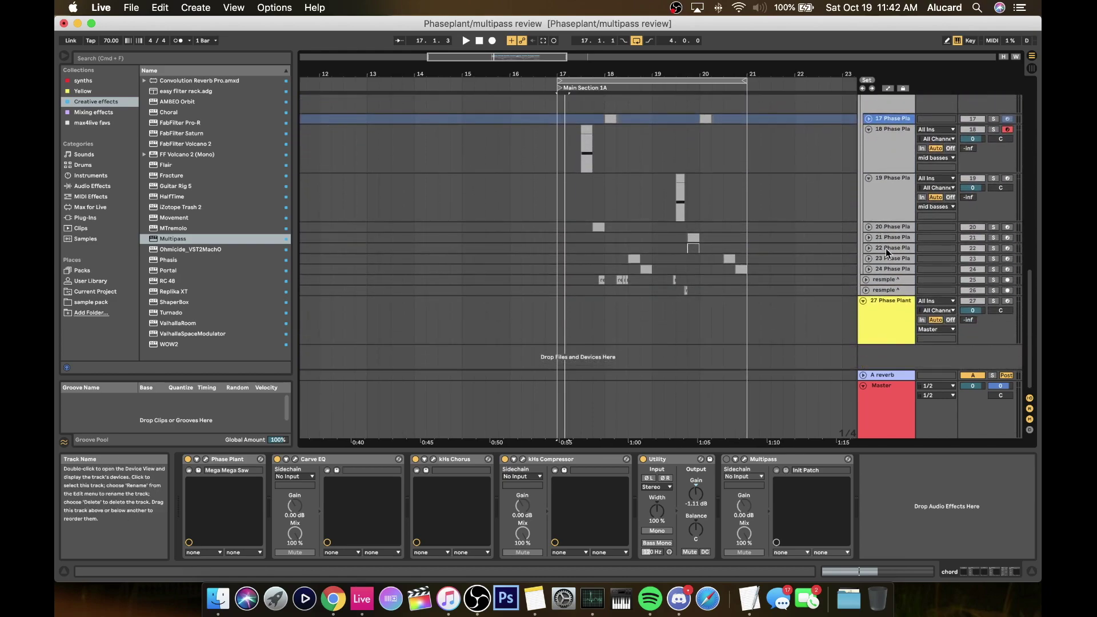
left_click(882, 227)
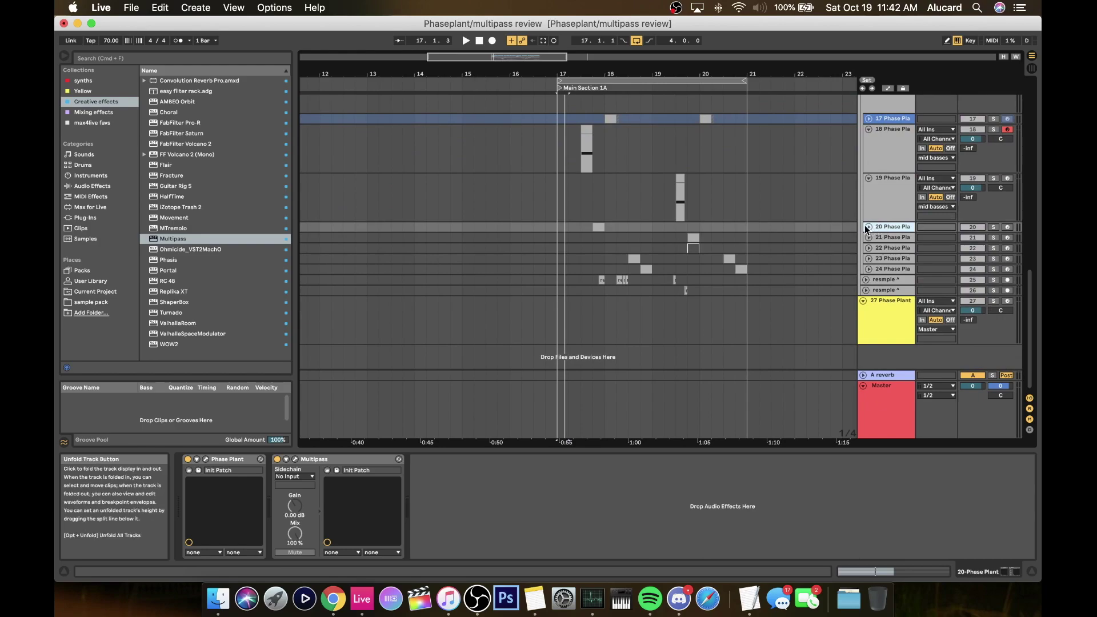
- Fold the snare track and the sidechain group
scroll(866, 217, "up", 15)
left_click(866, 208)
left_click(865, 221)
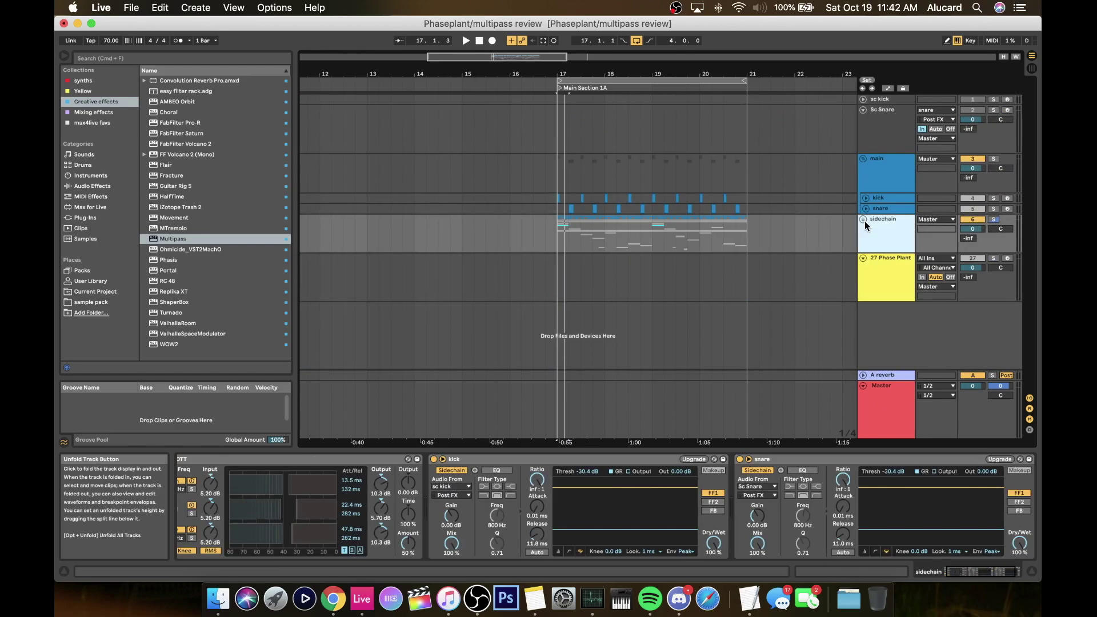
left_click(862, 218)
left_click(861, 218)
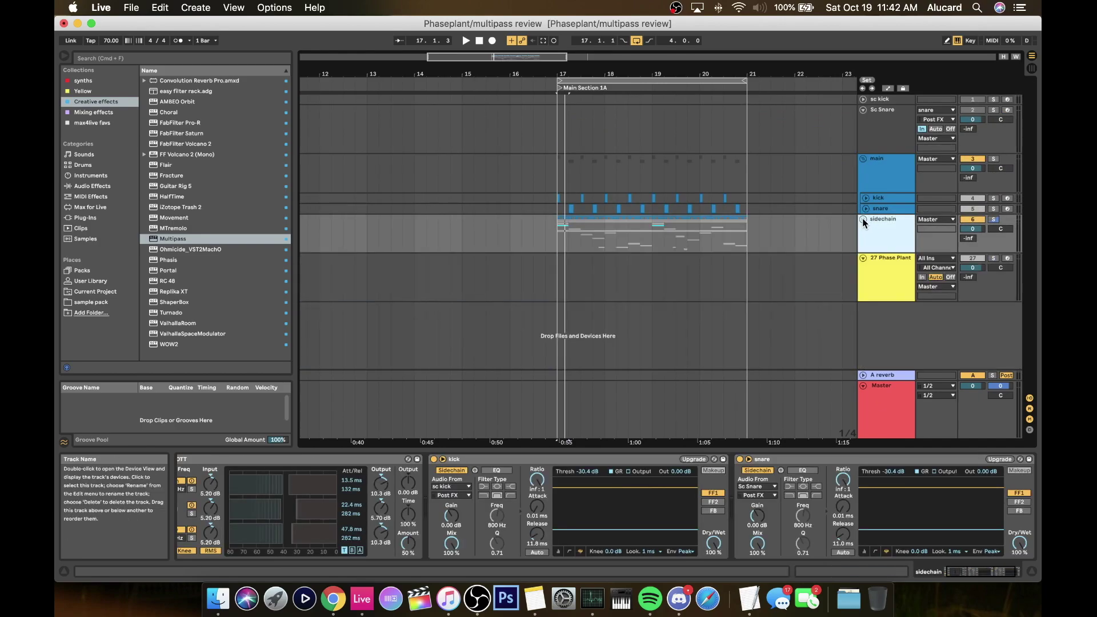
- Place the insert marker at 17.1.1 on the Sc Snare track and zoom in on Main Section 1A
left_click(559, 118)
scroll(559, 118, "right", 5)
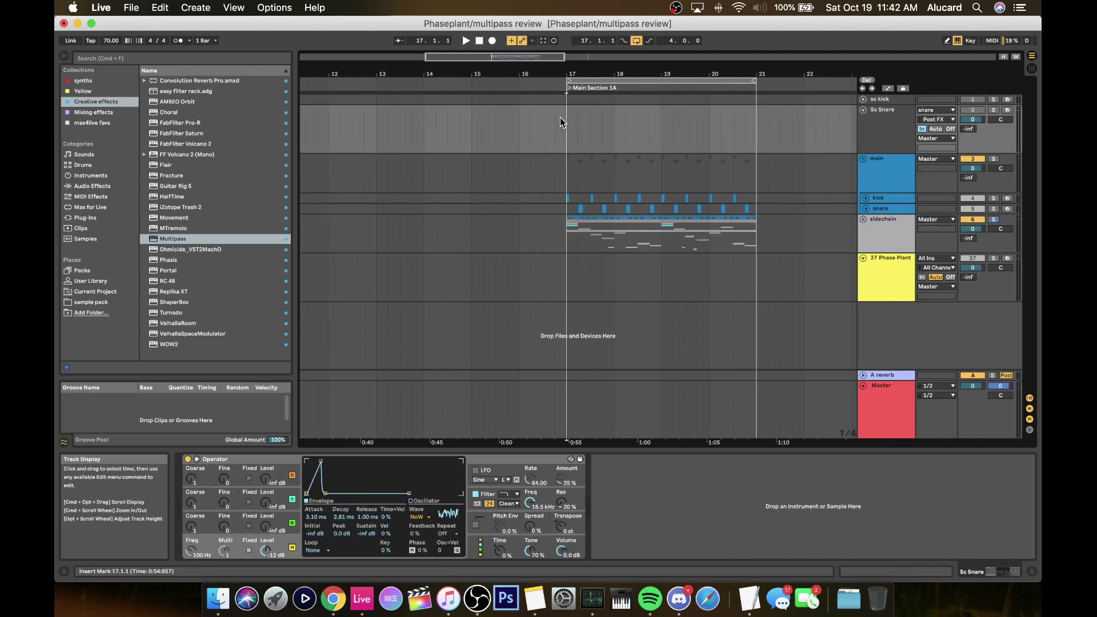
left_click_drag(535, 72, 535, 74)
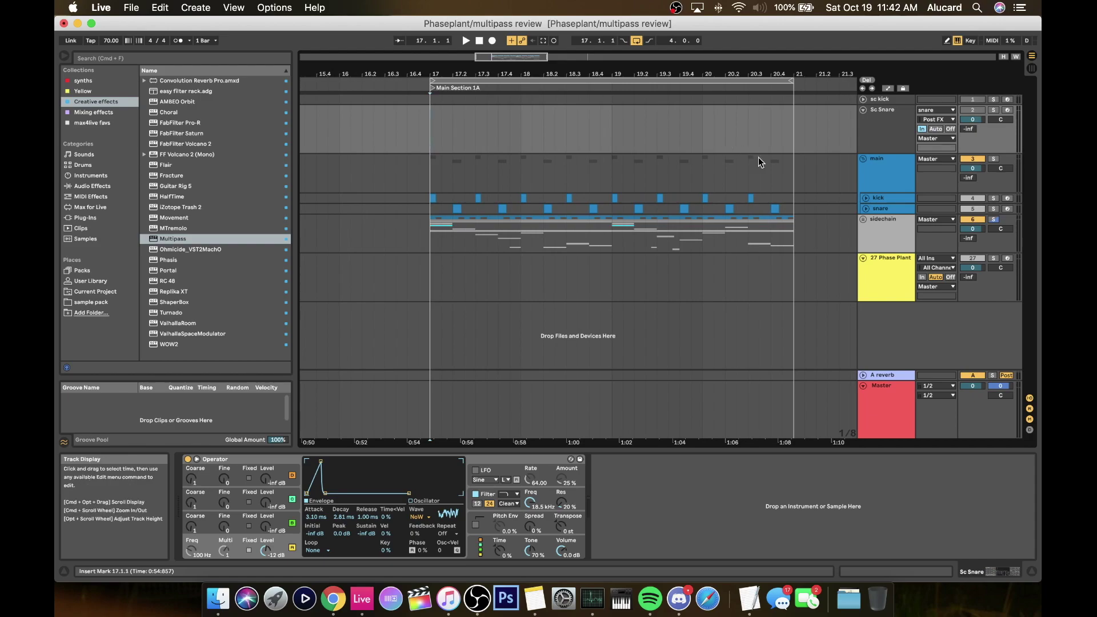
- Unfold the sidechain group and the two resampling audio tracks near its end
left_click(862, 220)
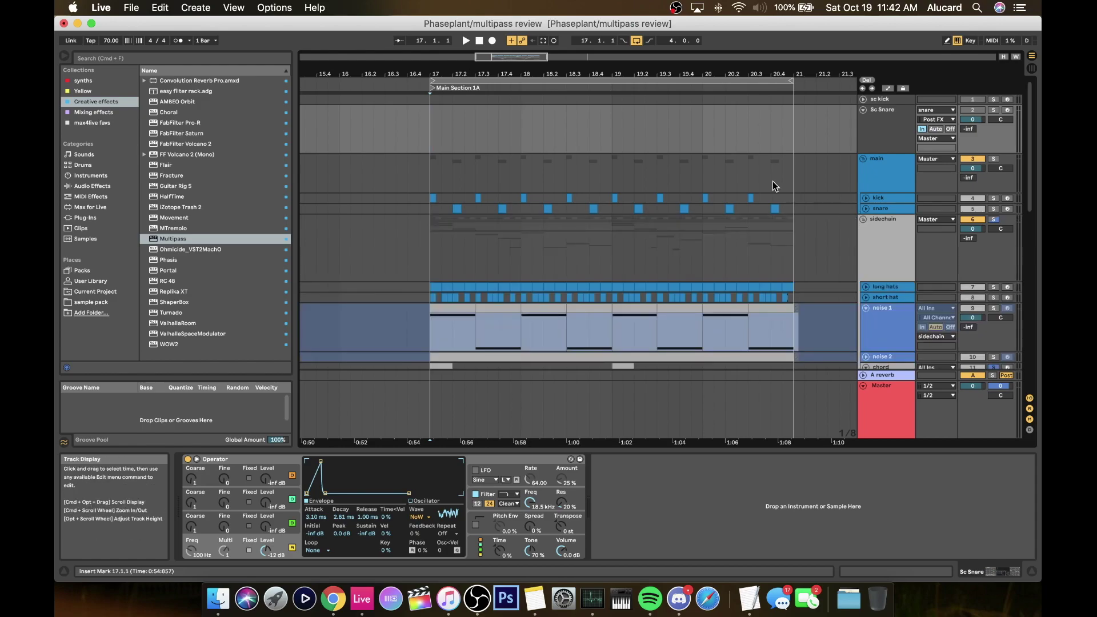
scroll(743, 217, "down", 5)
scroll(723, 240, "down", 2)
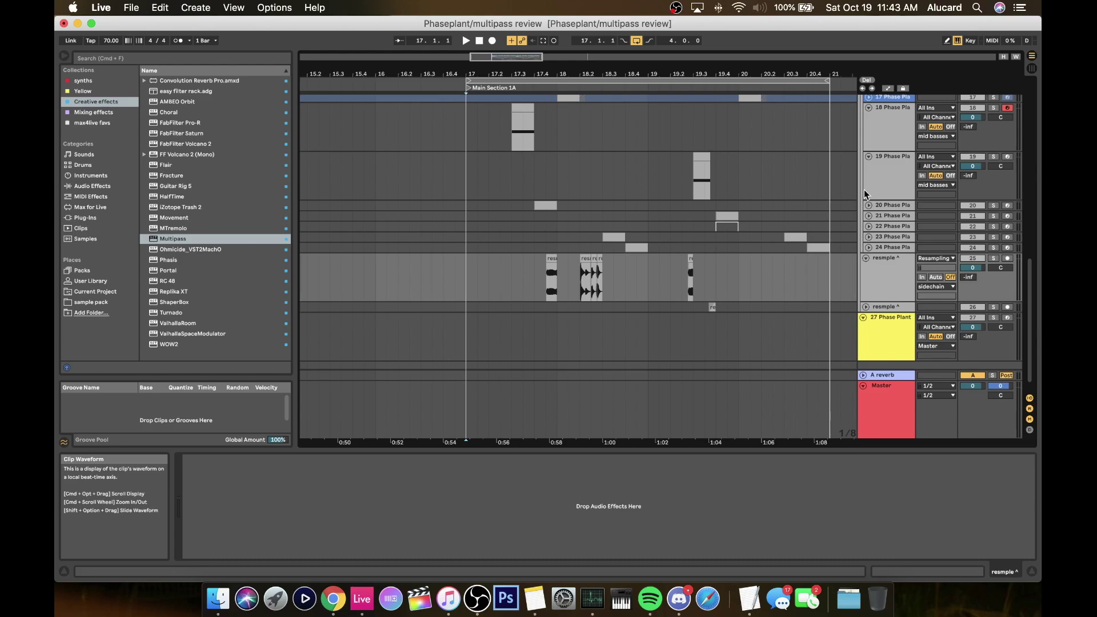
left_click(865, 308)
- Solo the first resampling track and play its audio clips
left_click(553, 254)
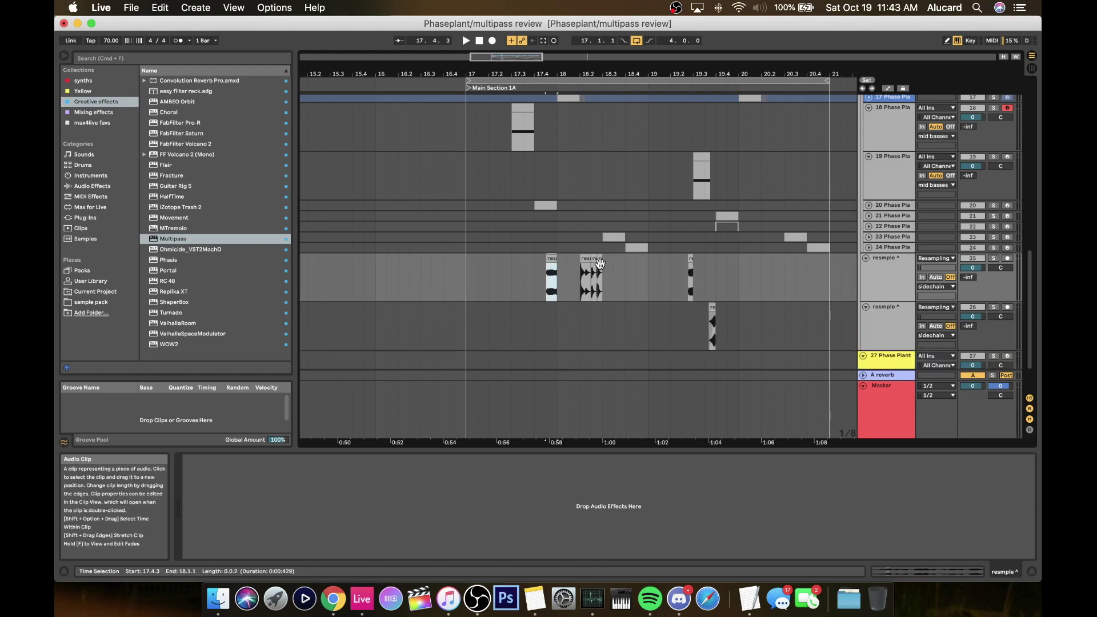
left_click(992, 258)
key("space")
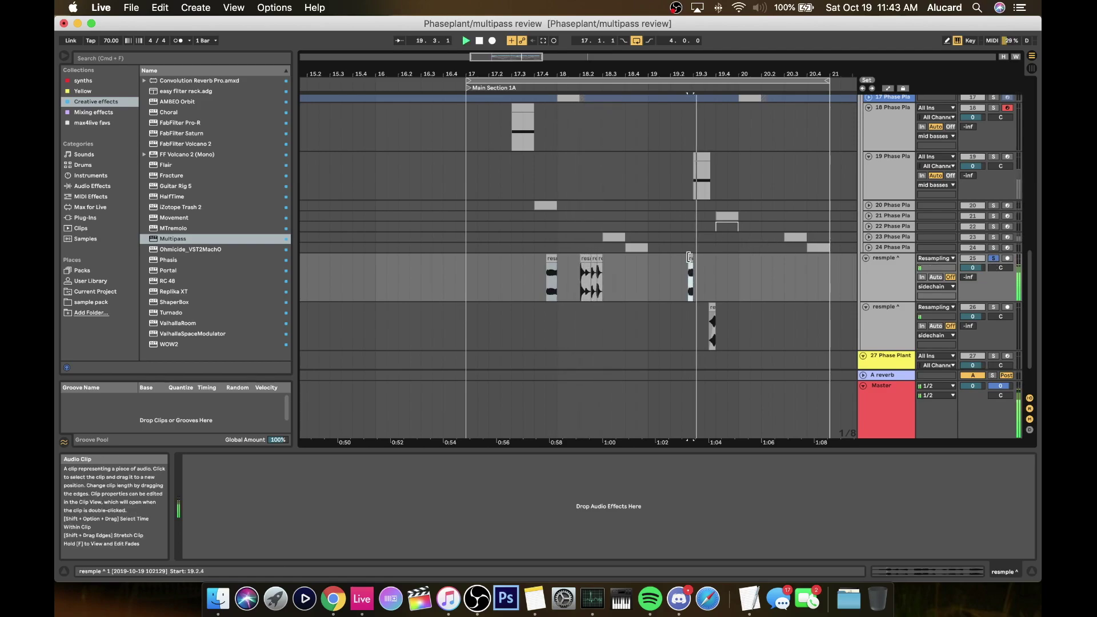
- Solo the second resampling track and play its audio clip
left_click(711, 309)
left_click(994, 307)
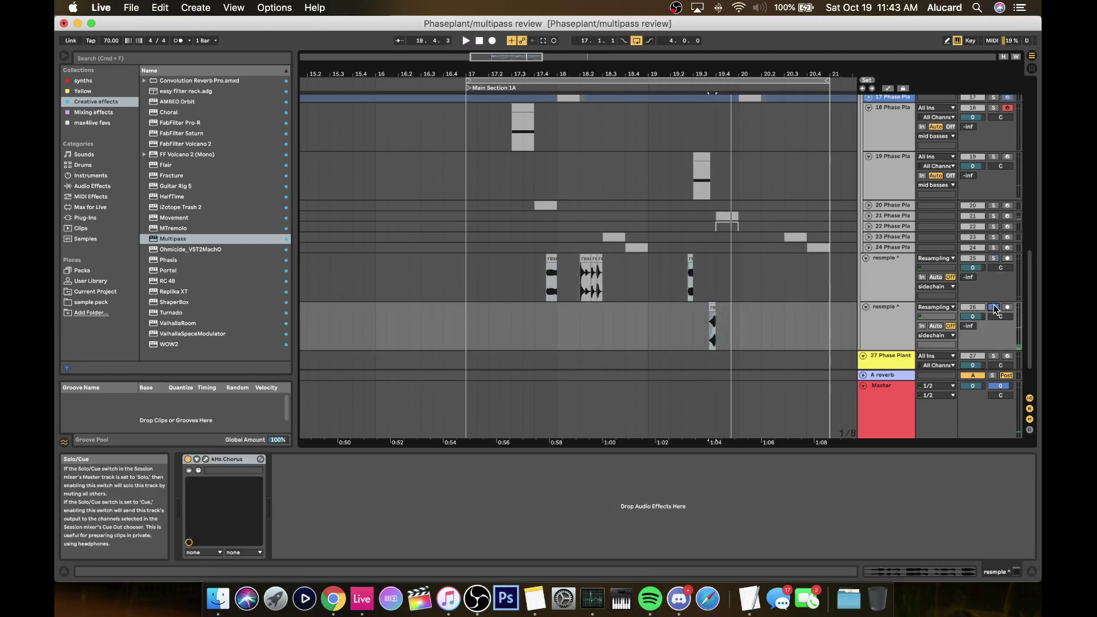
key("space")
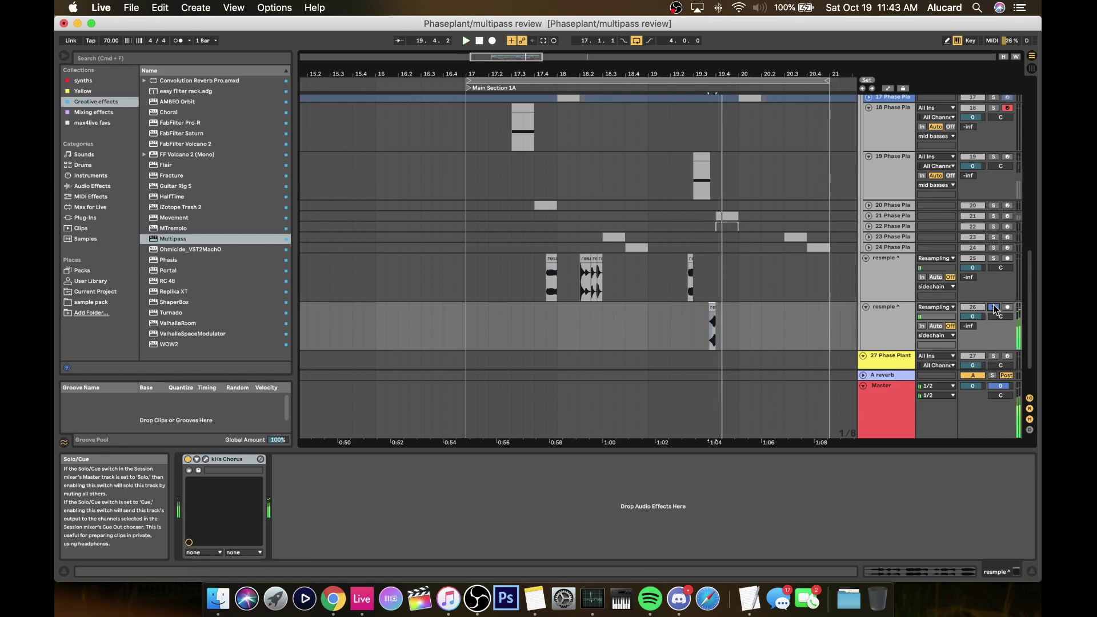
scroll(769, 265, "up", 5)
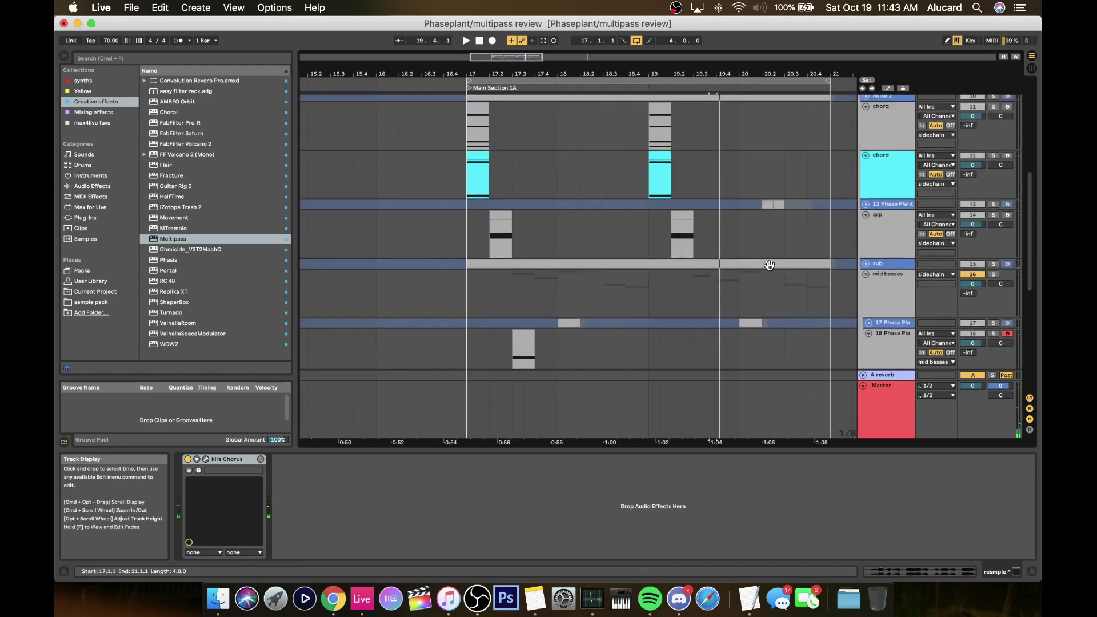
- Unfold the 13 Phase Plant track and unfreeze it
left_click(770, 221)
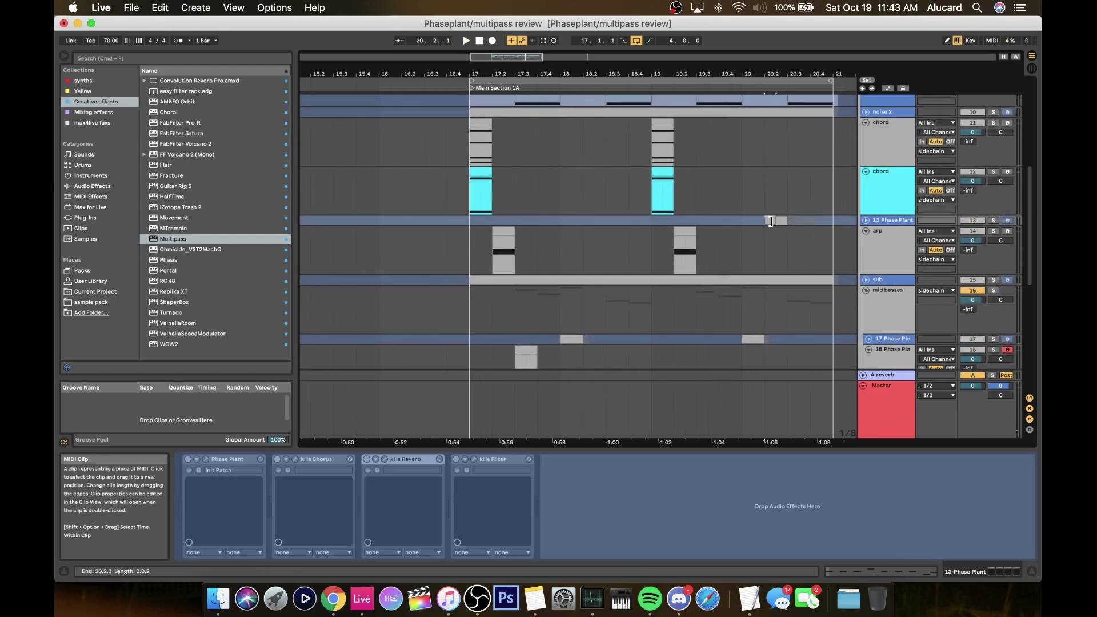
left_click(867, 221)
right_click(872, 221)
left_click(899, 292)
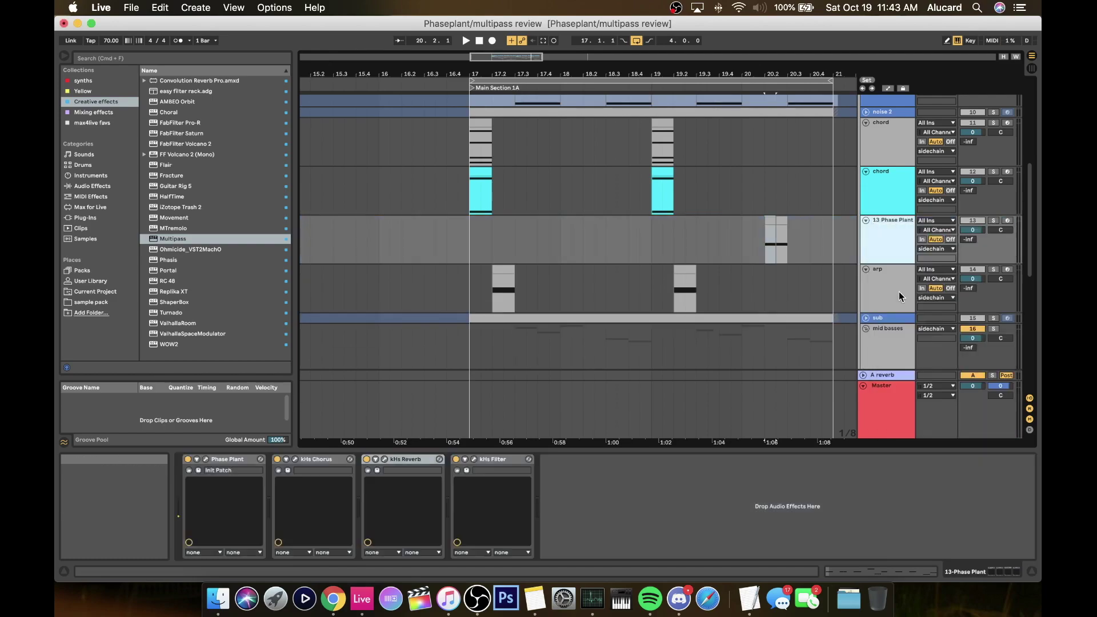
- Play the clip at 20.2.1 on the 13 Phase Plant track and solo that track
left_click(771, 228)
key("space")
left_click(993, 220)
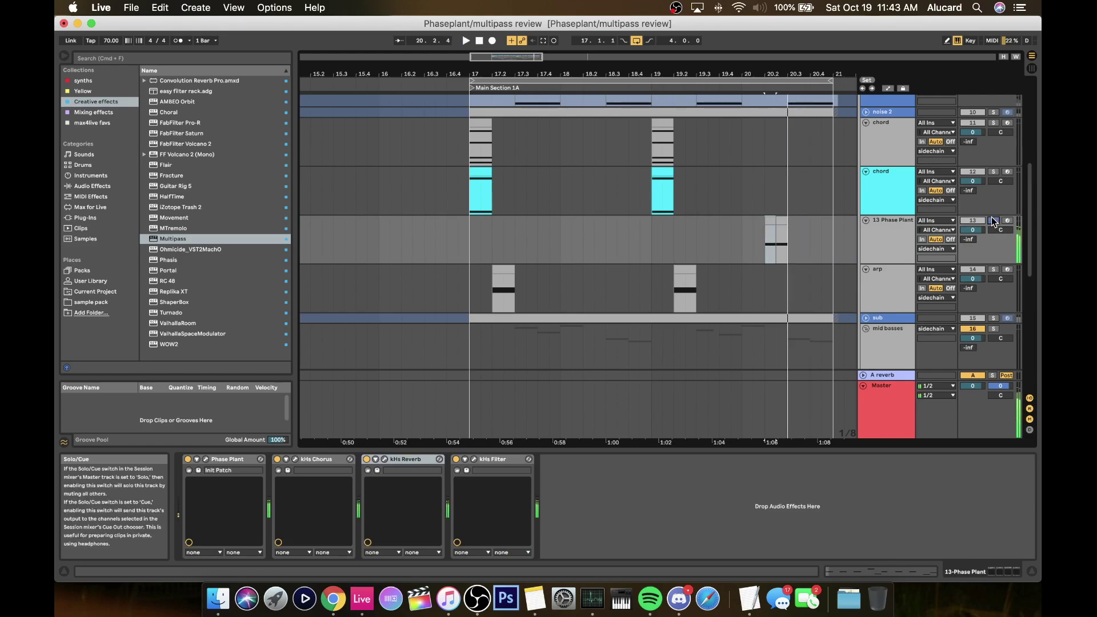
- Inspect the 13 Phase Plant track's Phase Plant patch and kHs Filter settings, closing each plug-in window after viewing
left_click(207, 461)
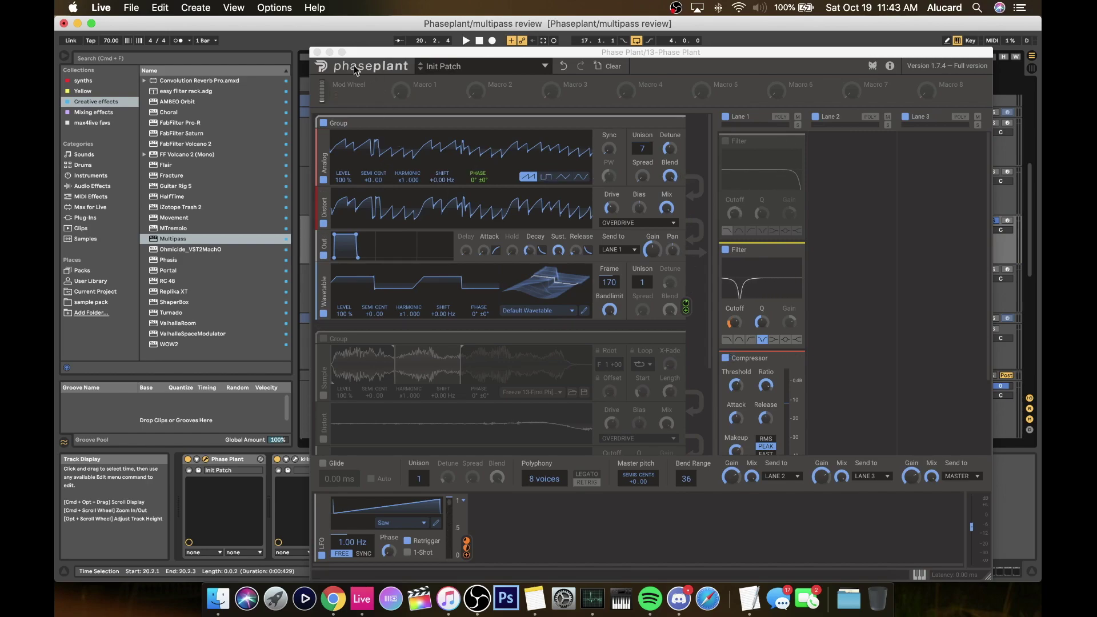
left_click(317, 52)
left_click(474, 459)
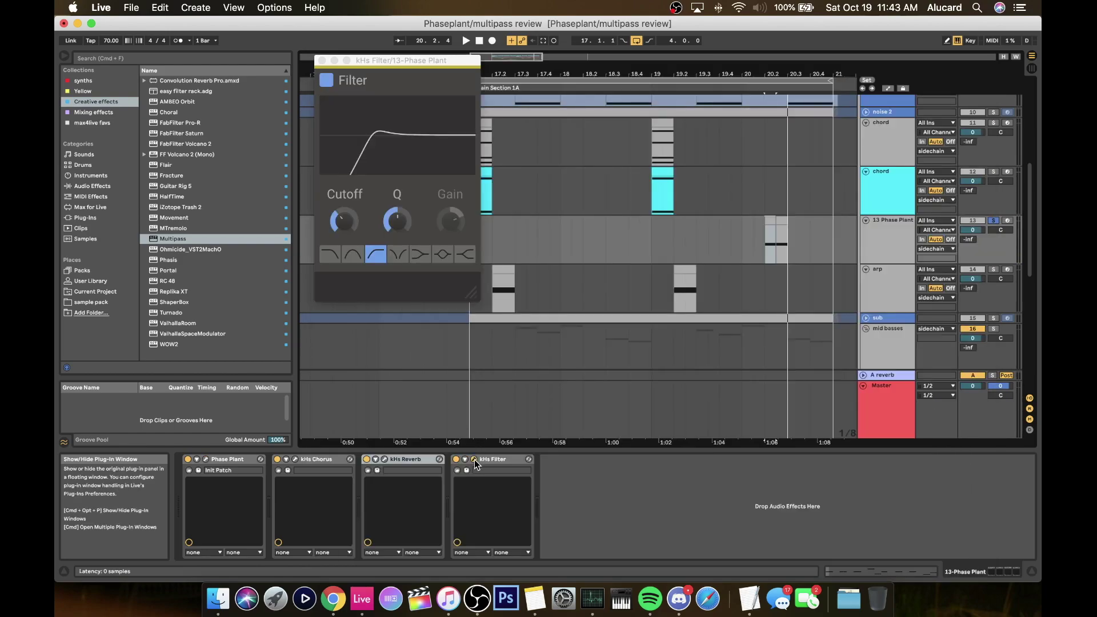
left_click(321, 60)
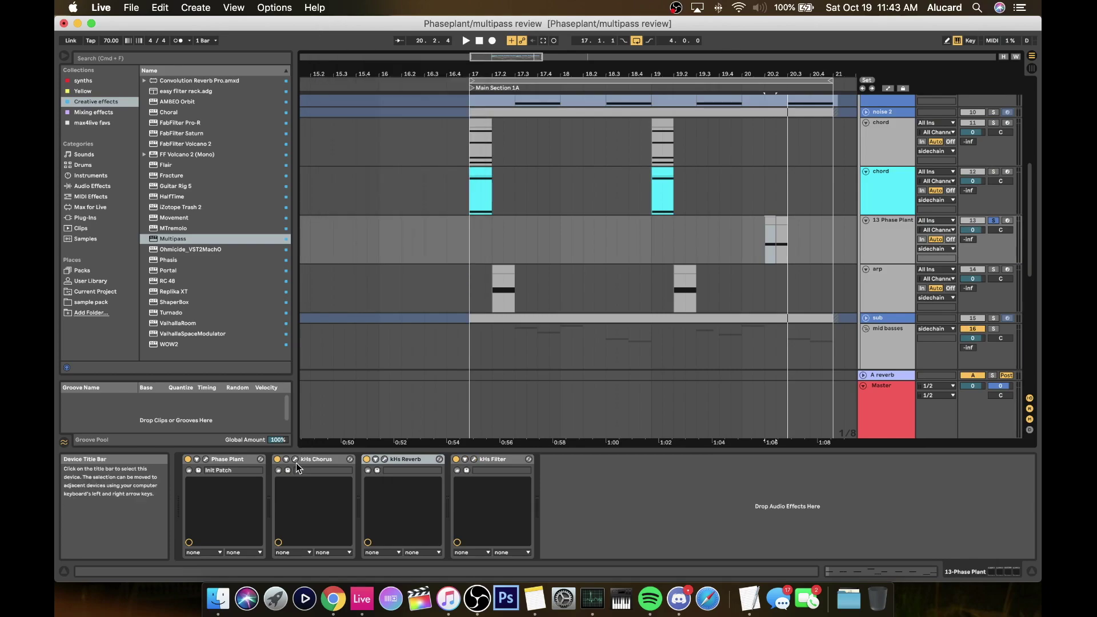
- Select the kHs Chorus device, replay the soloed Phase Plant clip, and return the insert marker to 17.1.1
left_click(332, 459)
key("space")
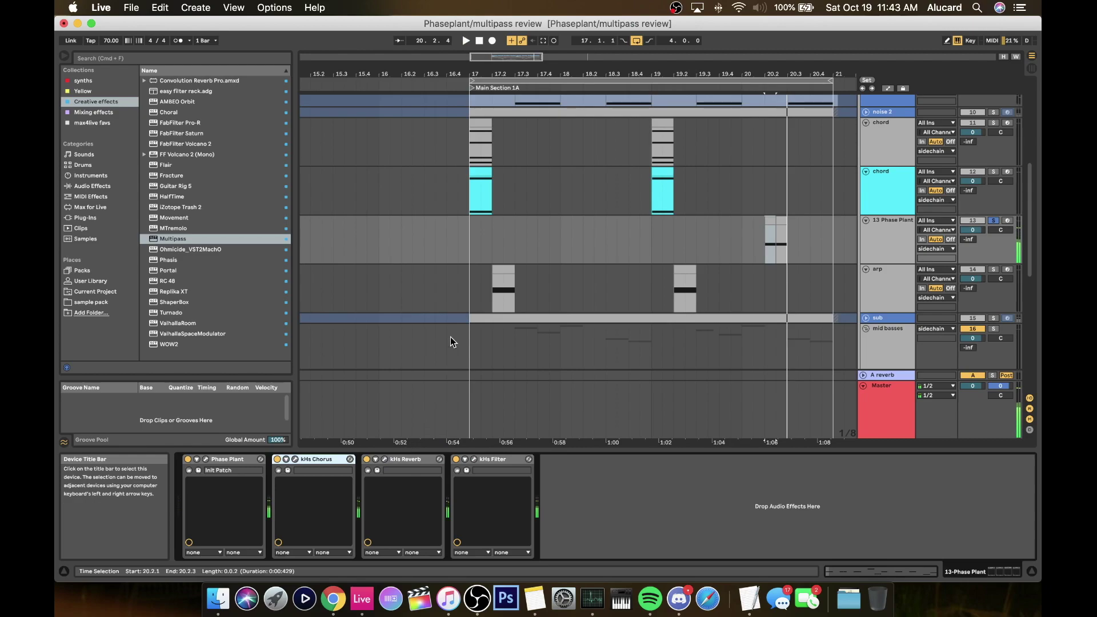
left_click(468, 231)
key("space")
- Unsolo and fold the 13 Phase Plant track
scroll(468, 232, "down", 3)
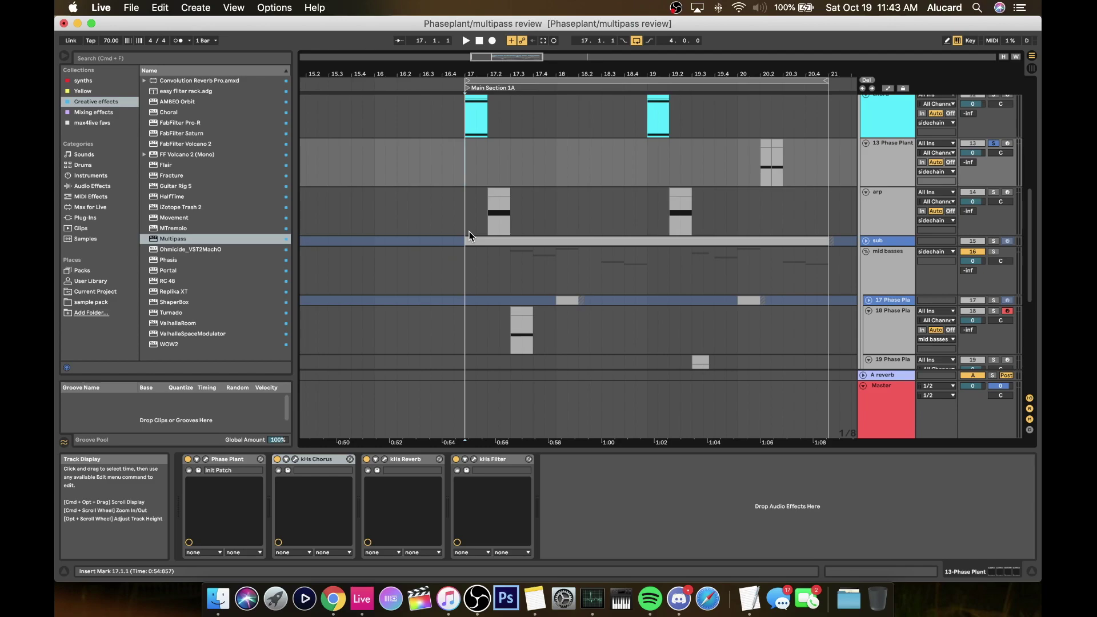
left_click(992, 144)
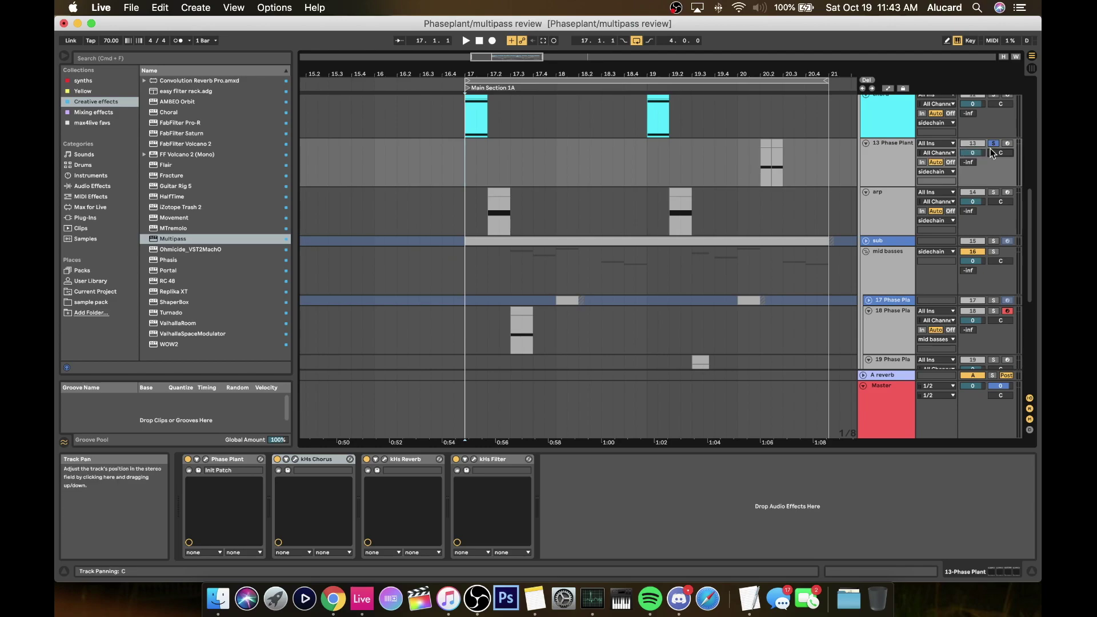
left_click(866, 144)
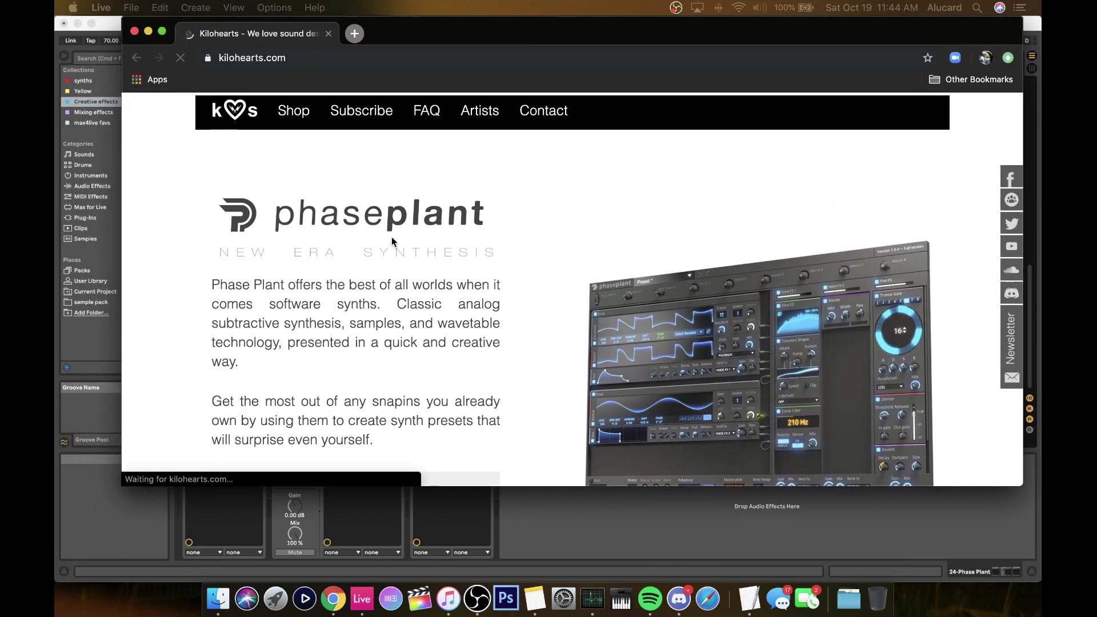
- Open the Kilohearts Toolbox bundle page from the shop on kilohearts.com in Chrome
scroll(393, 242, "down", 2)
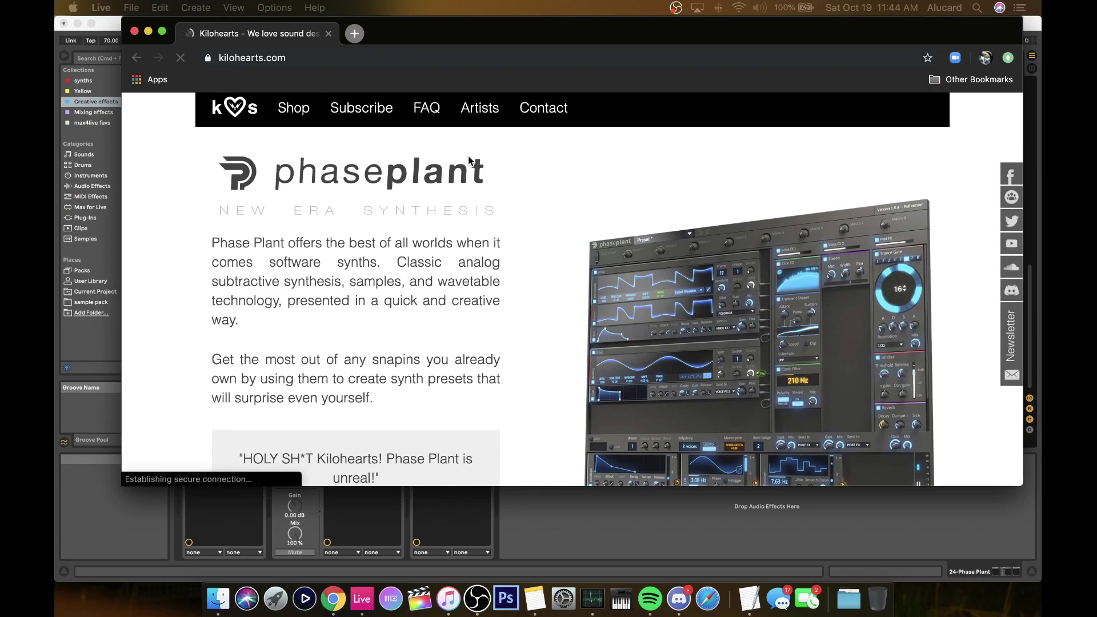
mouse_move(298, 116)
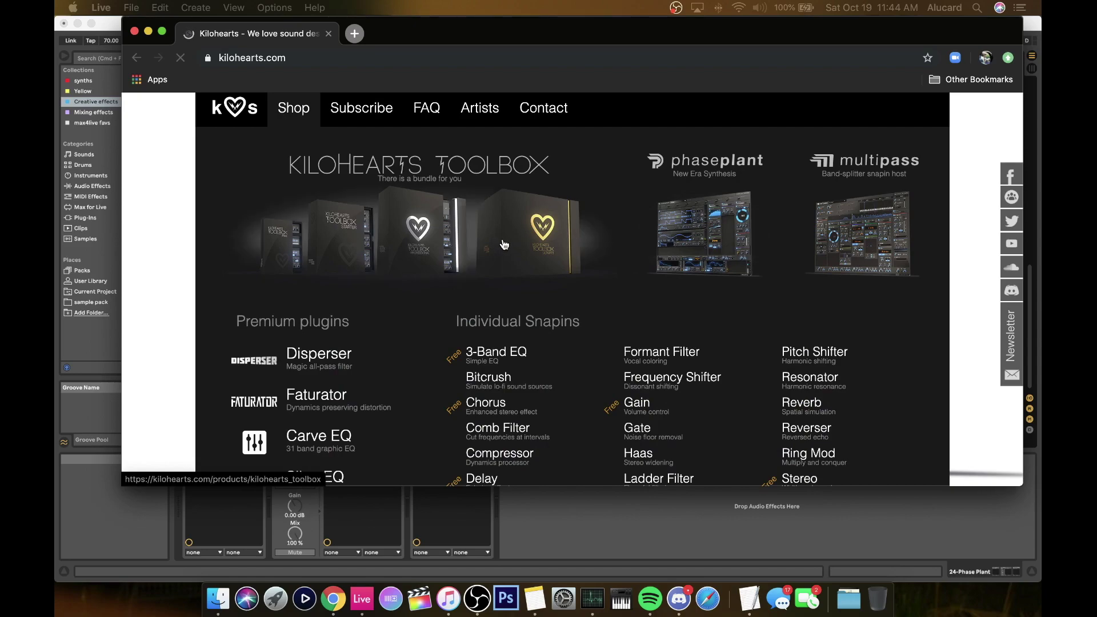
left_click(504, 244)
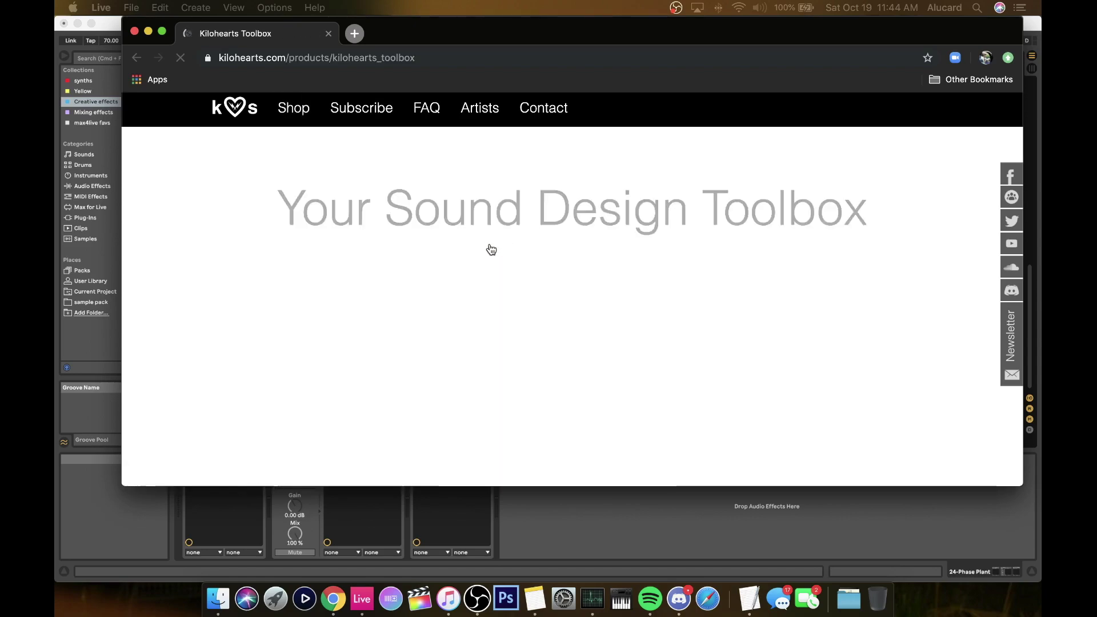
- Look through the Toolbox Free and Starter bundles and accept the site's cookie notice
scroll(436, 232, "down", 6)
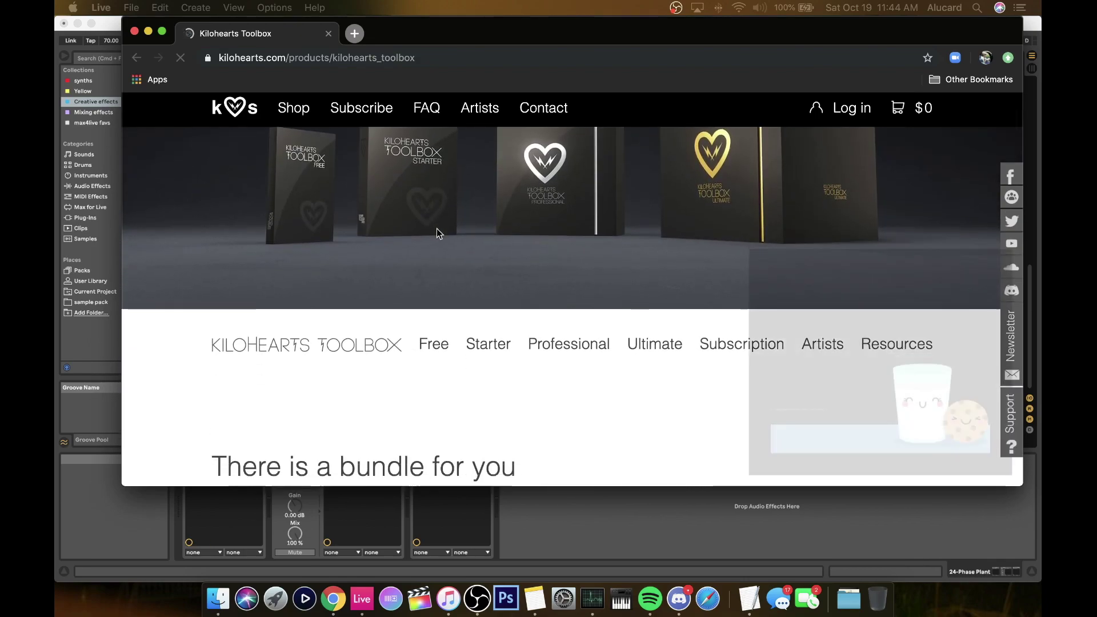
scroll(436, 229, "down", 10)
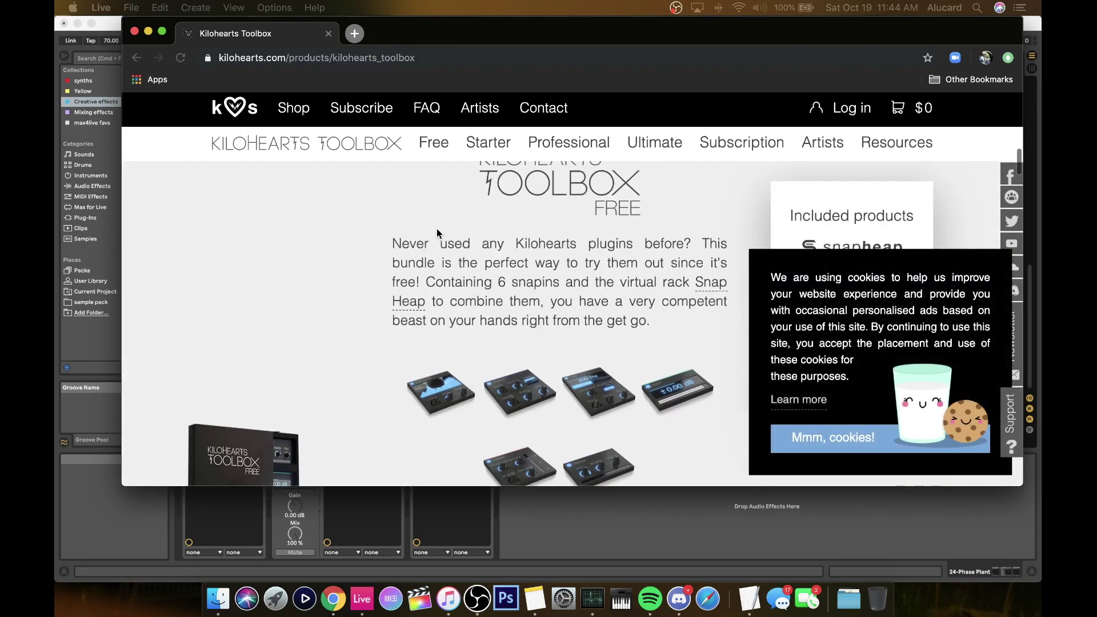
scroll(437, 233, "down", 10)
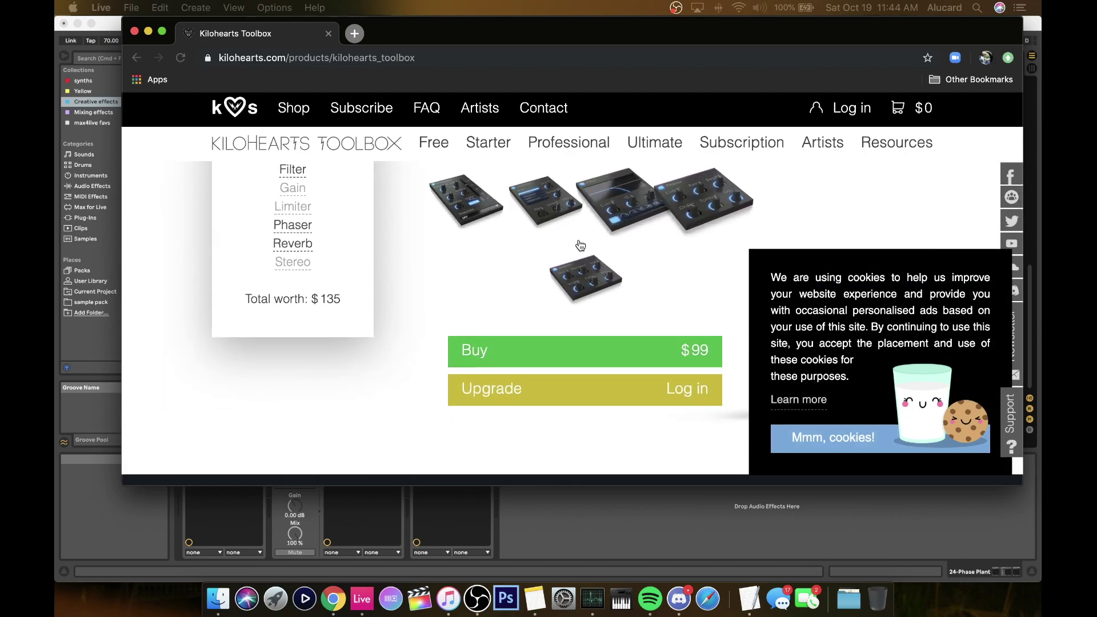
scroll(580, 244, "down", 2)
scroll(581, 245, "down", 8)
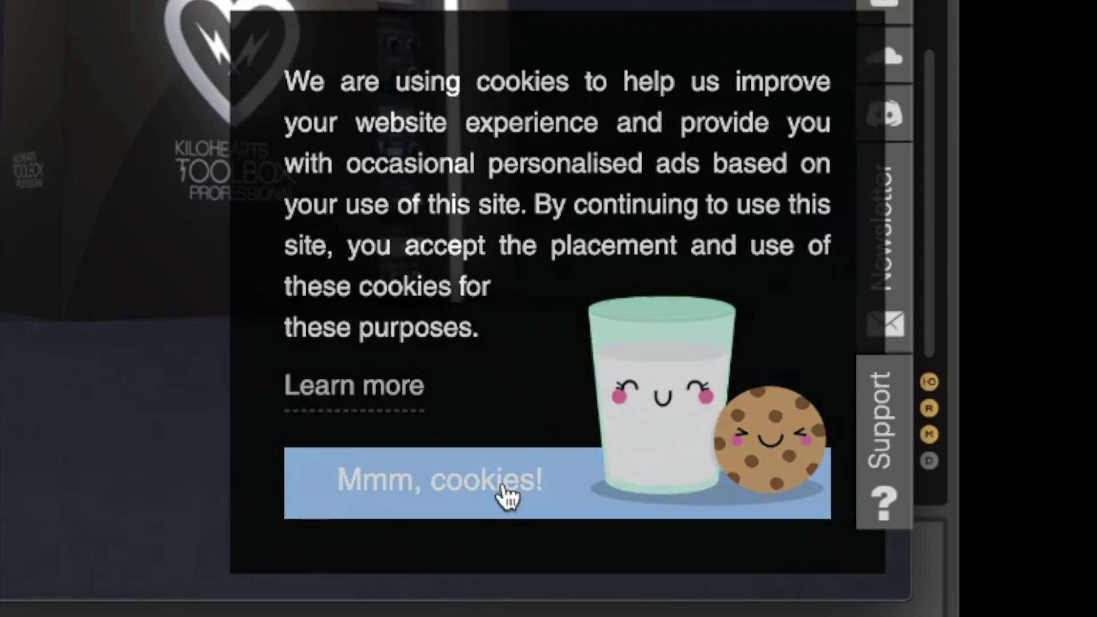
left_click(857, 438)
- Look through the Professional and Ultimate bundle prices and the Kilohearts Subscription offer
scroll(528, 366, "down", 6)
scroll(528, 366, "down", 15)
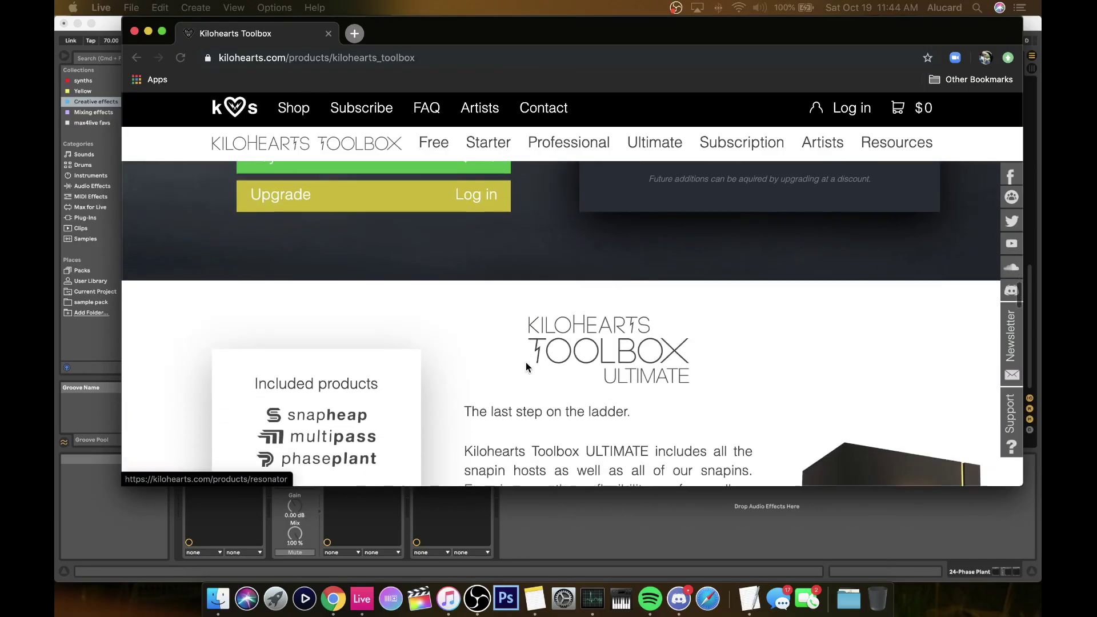
scroll(526, 362, "down", 12)
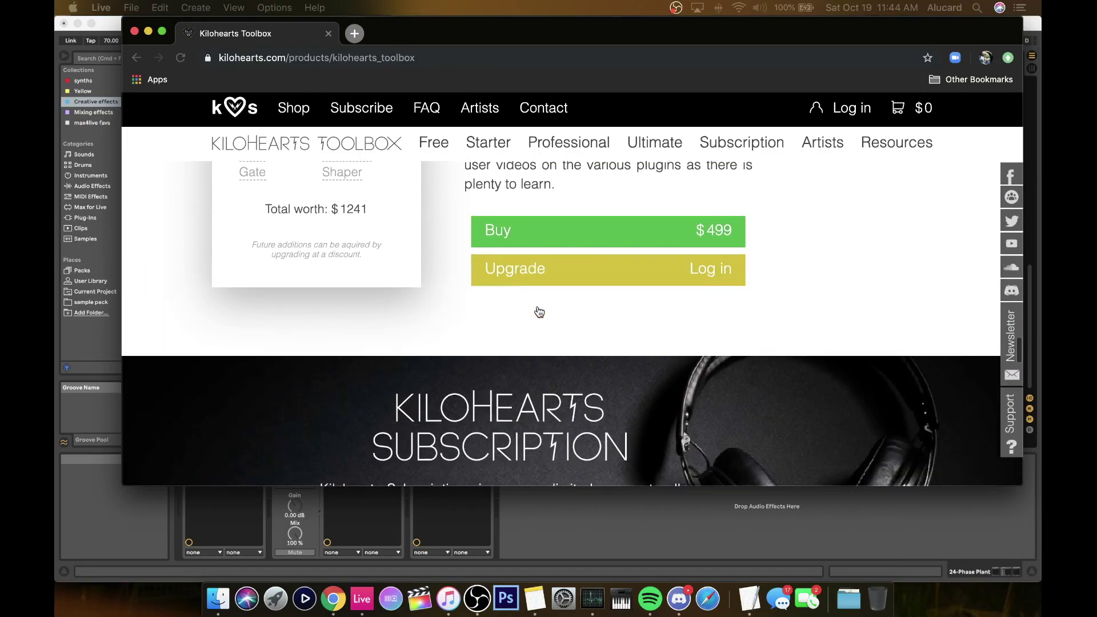
scroll(538, 306, "up", 4)
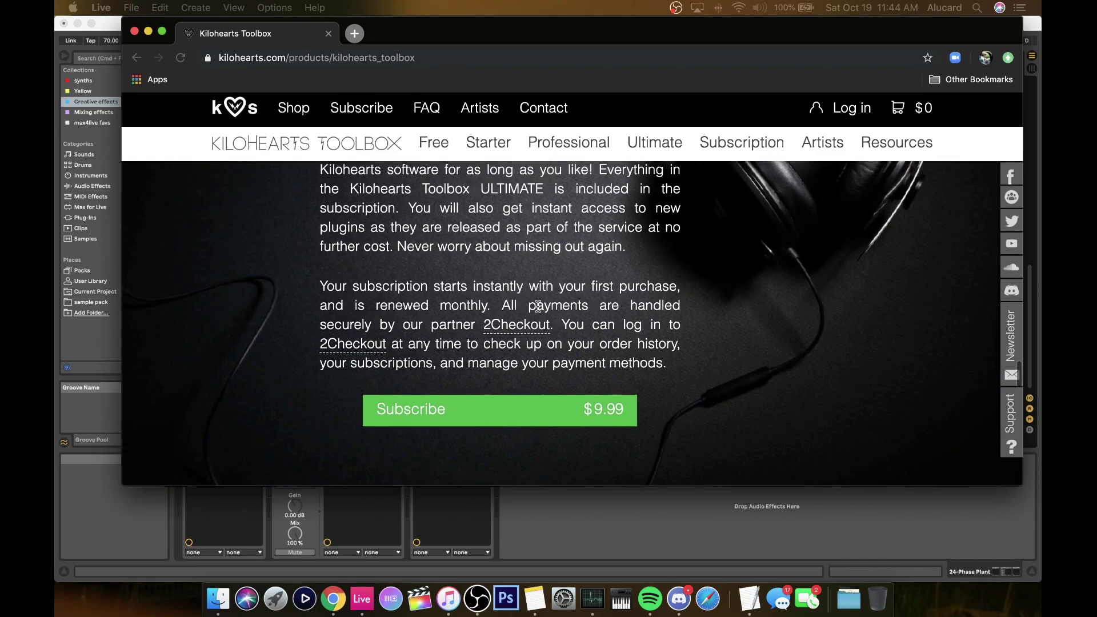
- Enlarge the browser window downward and show the full Kilohearts Subscription description with its price
left_click_drag(693, 483, 689, 566)
scroll(723, 476, "up", 3)
scroll(723, 476, "down", 1)
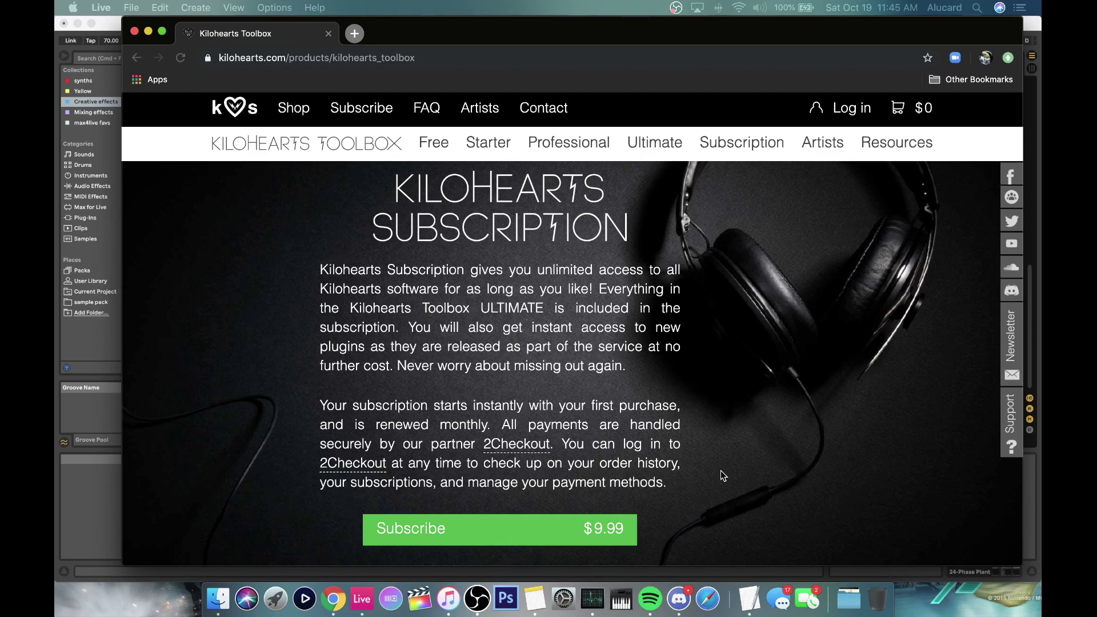
- Examine the Toolbox Ultimate bundle's included products, price and total worth, highlighting the total worth line, and compare the Professional bundle
scroll(673, 372, "up", 5)
scroll(673, 372, "up", 4)
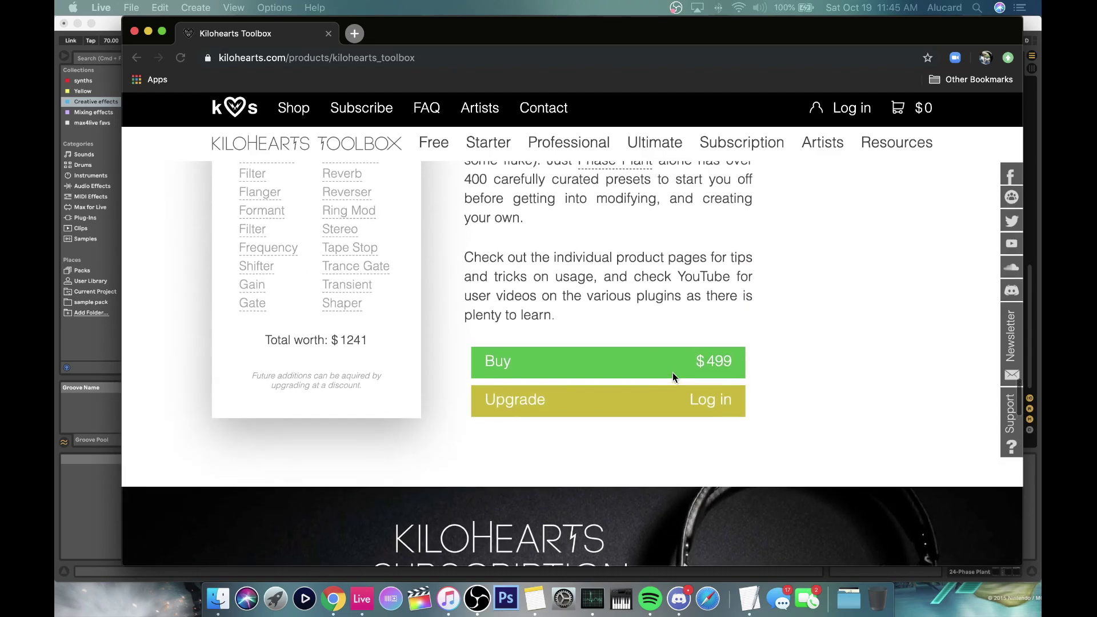
scroll(673, 372, "up", 8)
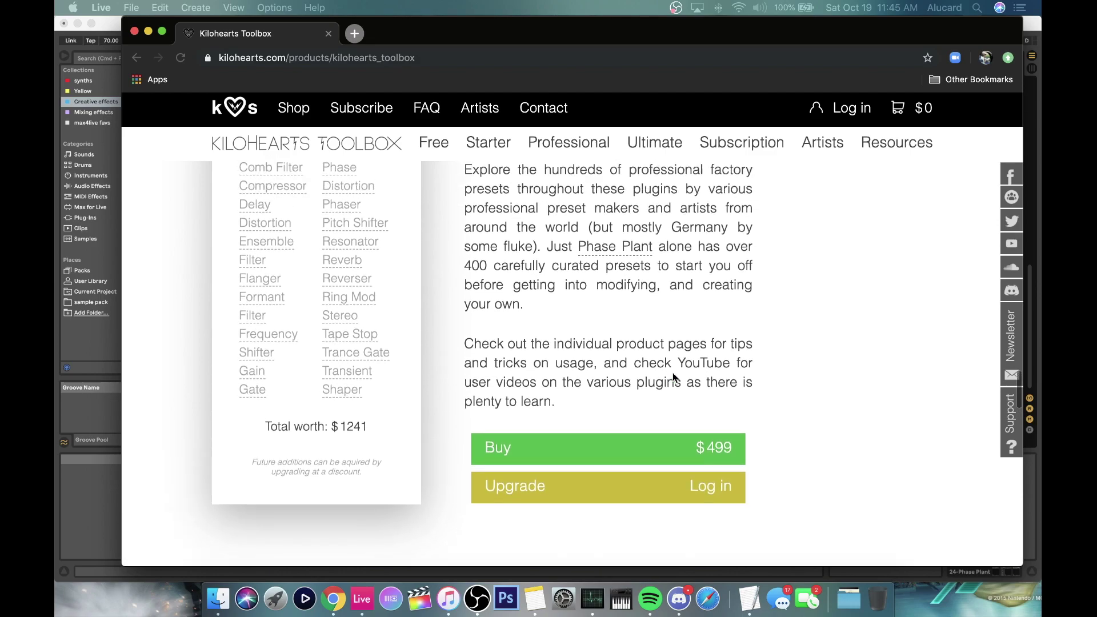
scroll(673, 372, "up", 2)
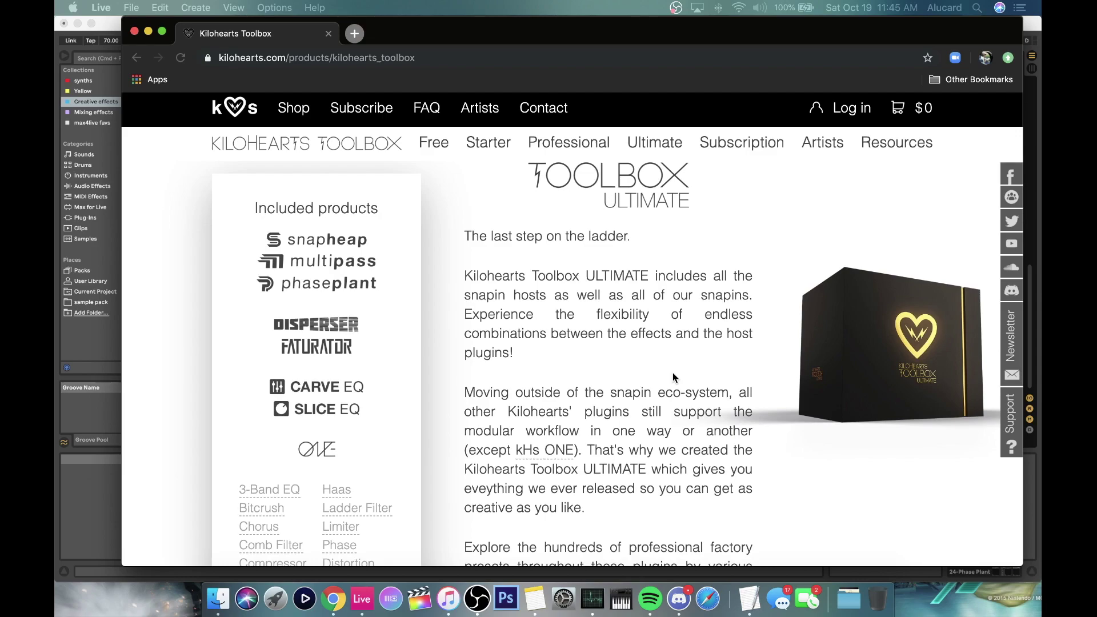
scroll(683, 299, "down", 15)
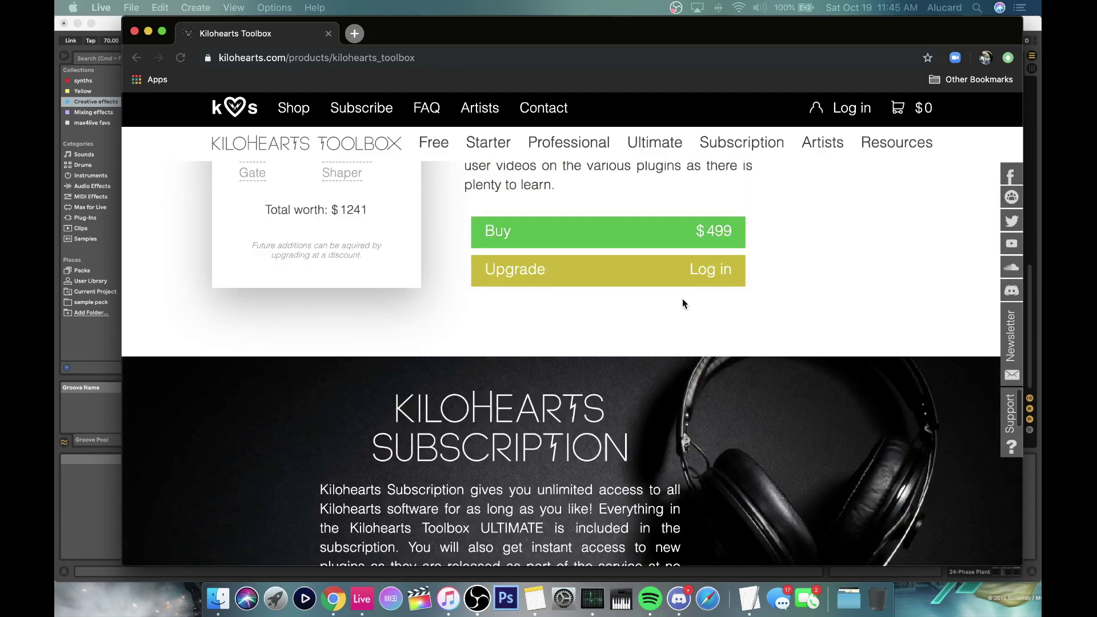
scroll(682, 298, "up", 5)
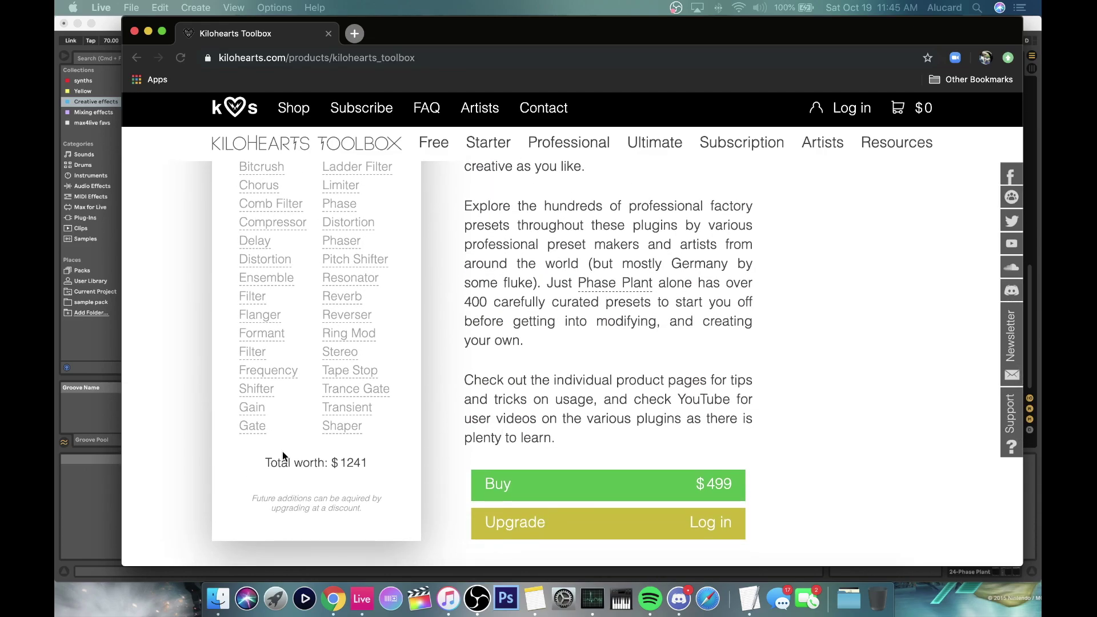
triple_click(282, 455)
scroll(493, 365, "up", 2)
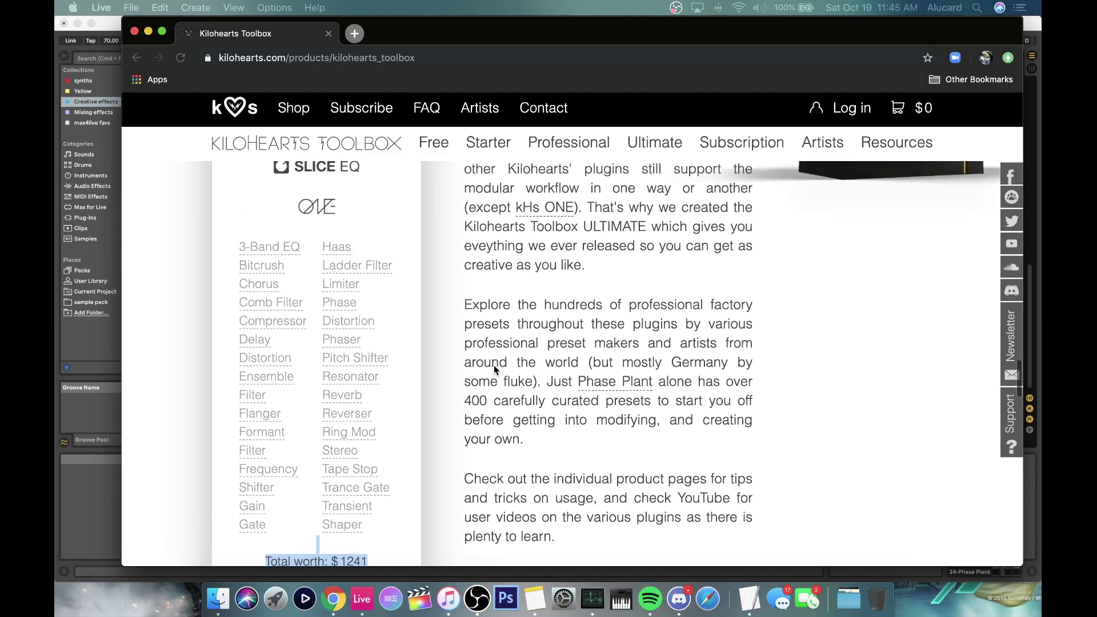
scroll(494, 365, "up", 2)
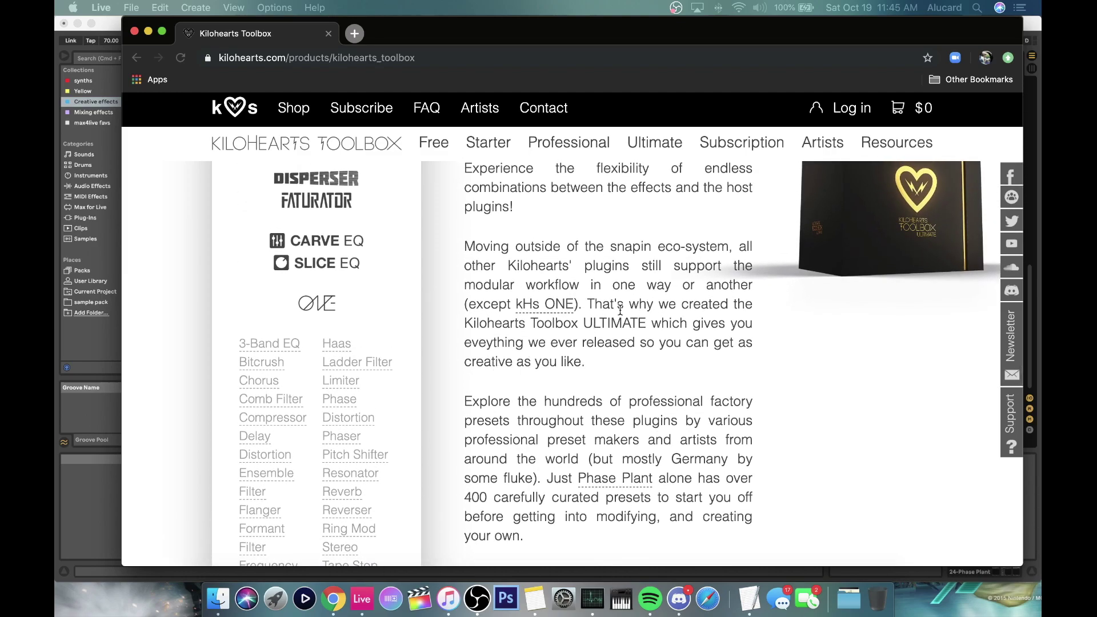
scroll(628, 286, "up", 6)
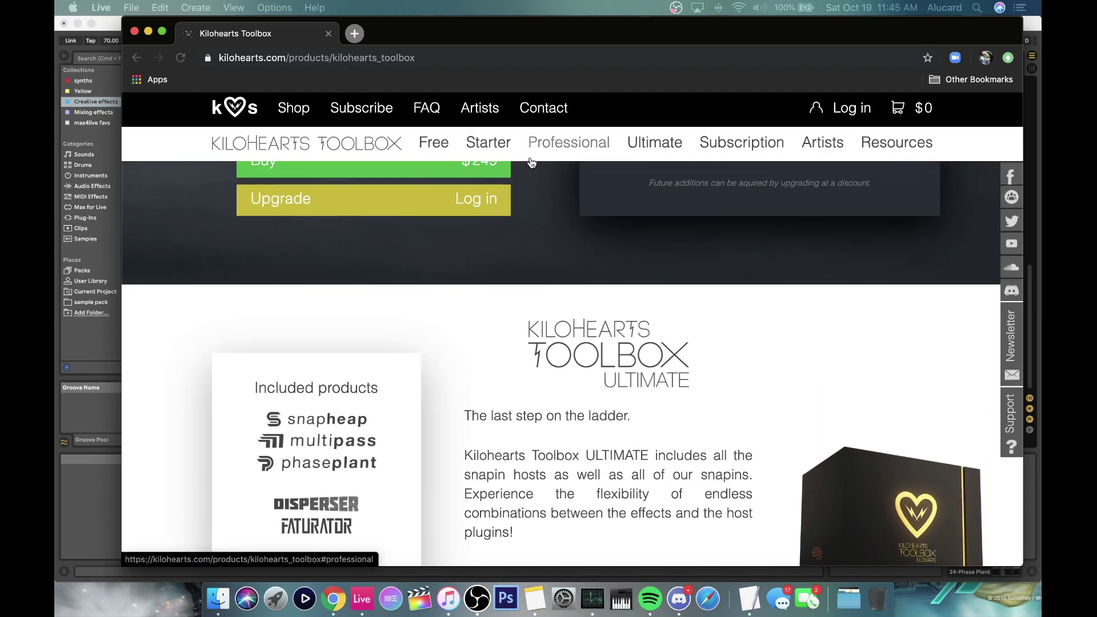
scroll(532, 386, "up", 1)
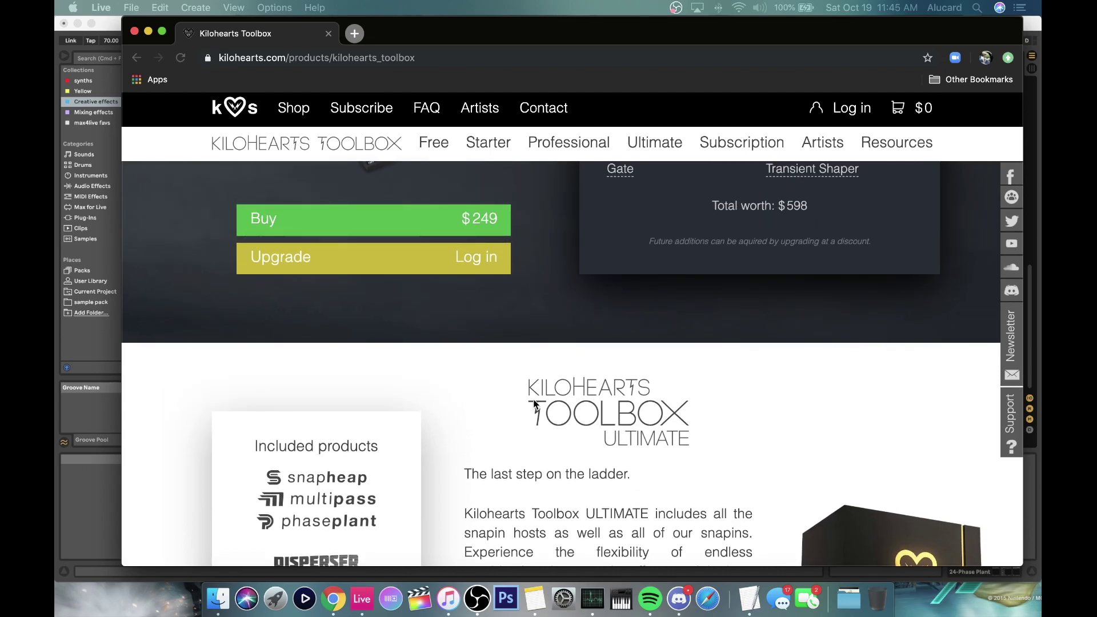
- Look over the subscription price and artist testimonials, highlight part of the page's web address, and close the browser window
scroll(533, 401, "down", 15)
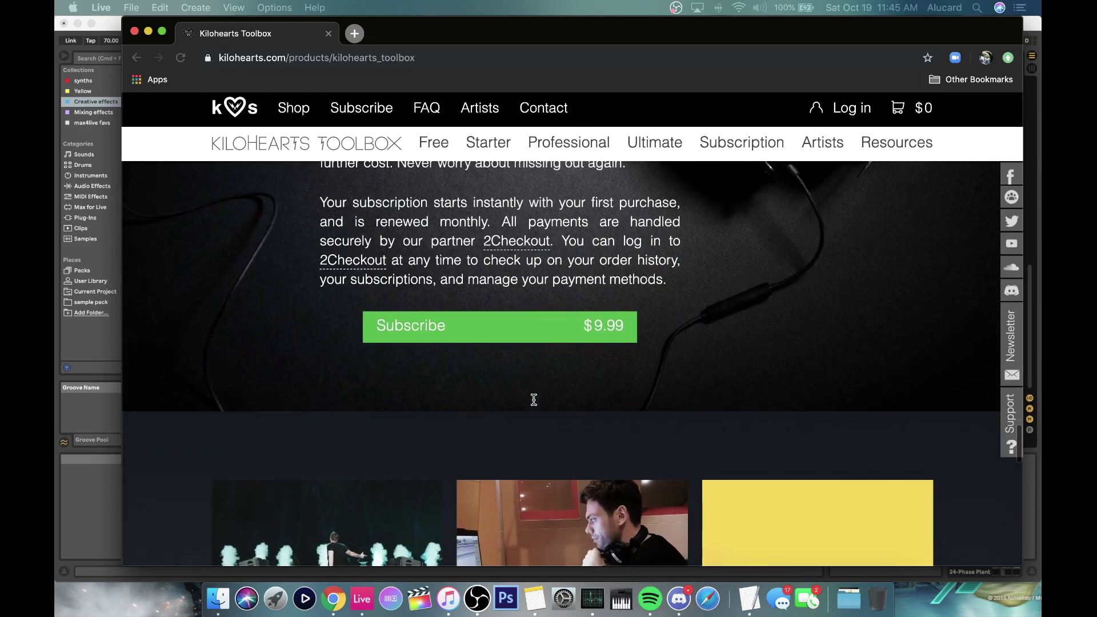
scroll(534, 399, "down", 3)
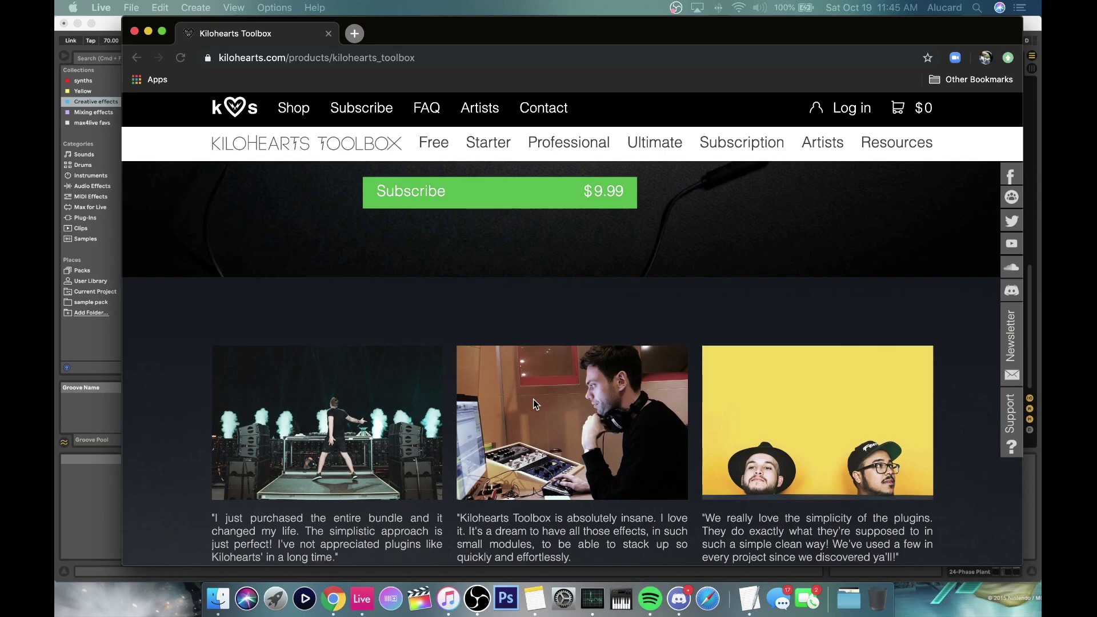
left_click_drag(229, 63, 333, 61)
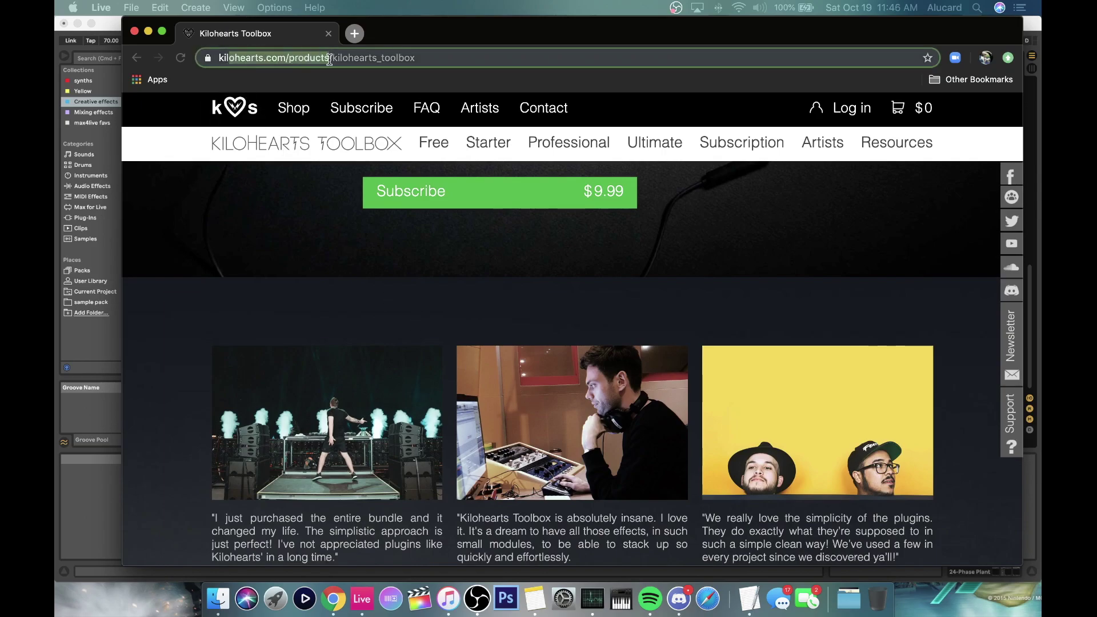
left_click(135, 31)
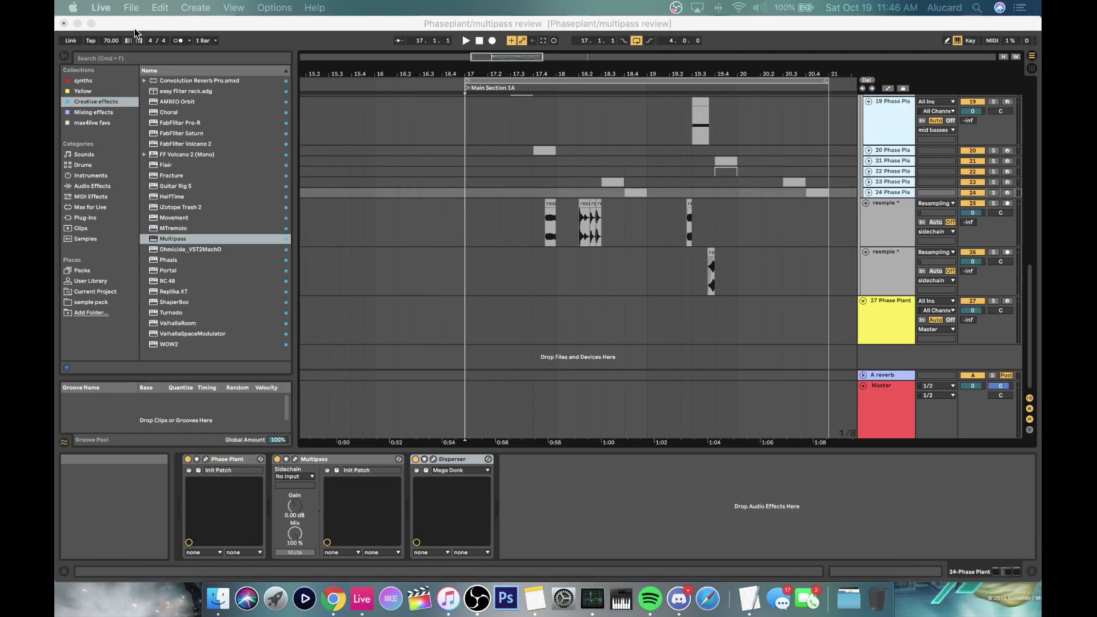
- Fold the first resampling track and place the insert marker at 17.1.1 on the Sc Snare track
left_click(865, 204)
left_click(466, 160)
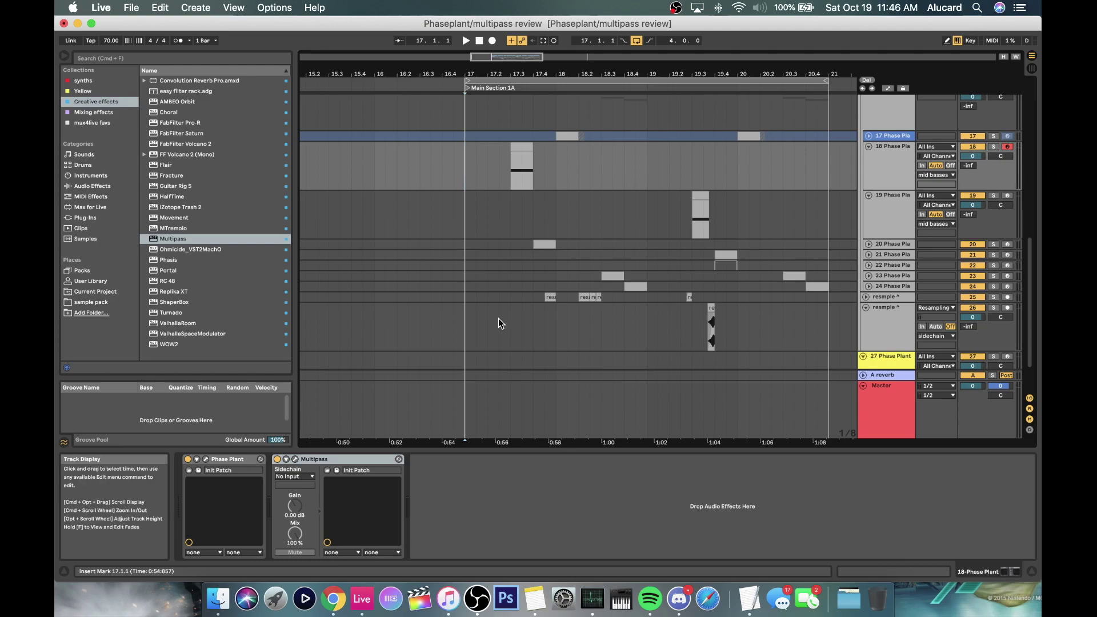
scroll(500, 286, "up", 1)
scroll(500, 286, "up", 1)
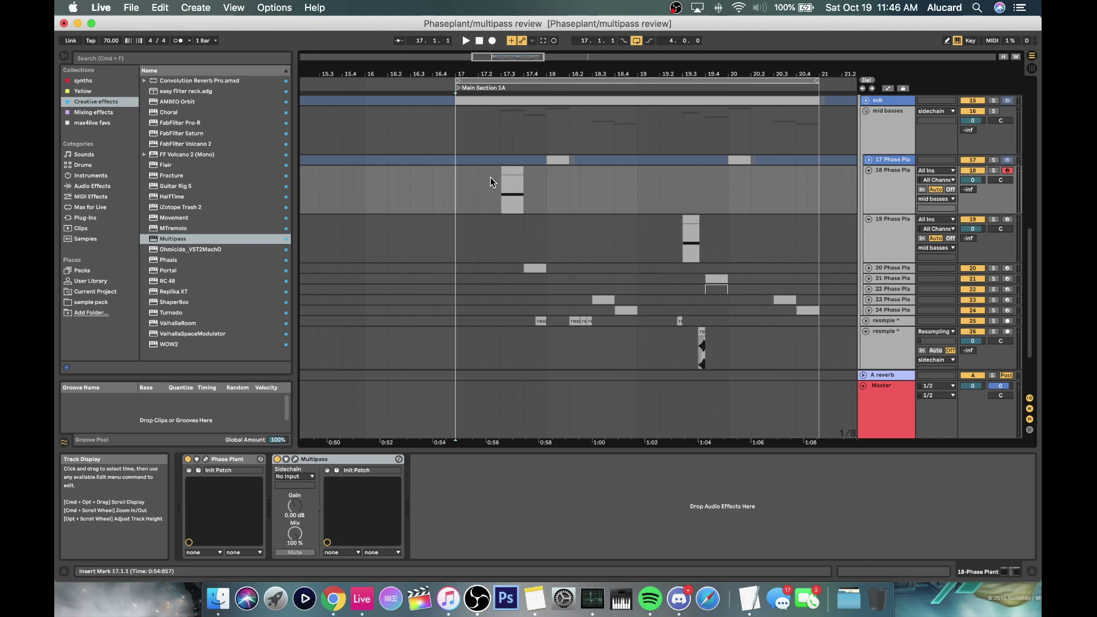
scroll(491, 177, "up", 10)
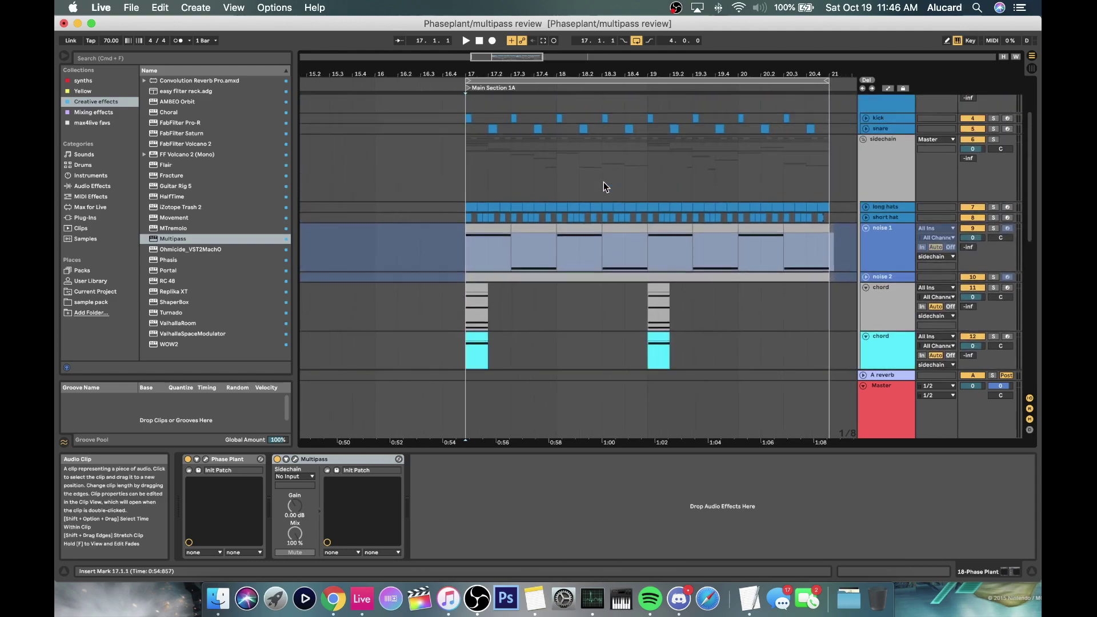
scroll(603, 182, "up", 5)
left_click(468, 127)
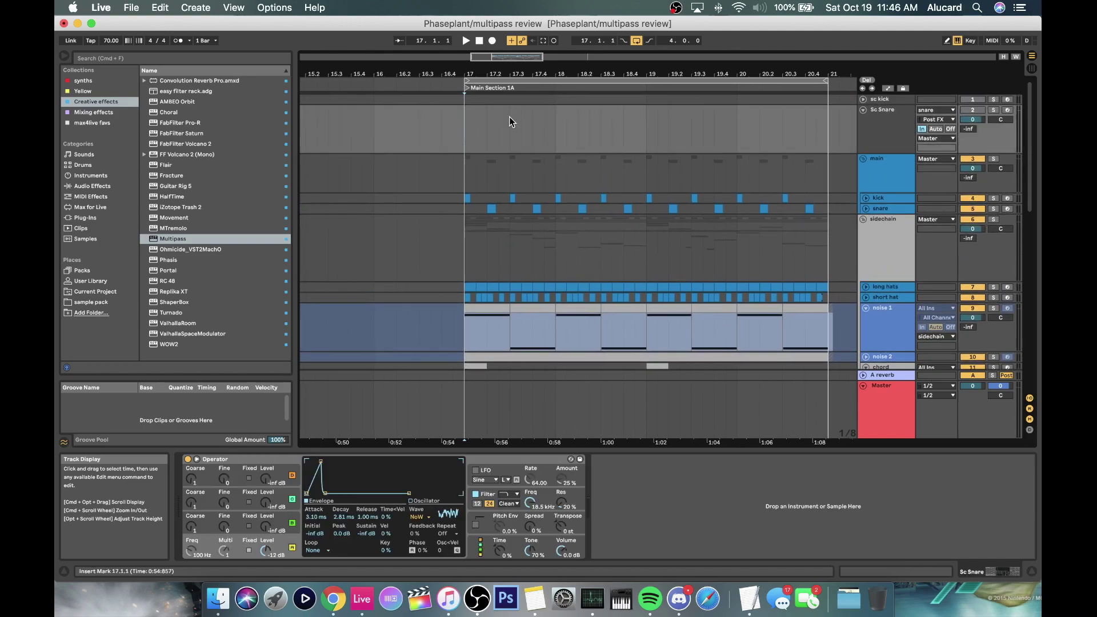
- Place the insert marker at 21.1.1 on the sidechain group track, at the end of Main Section 1A
scroll(686, 112, "down", 3)
left_click(699, 115)
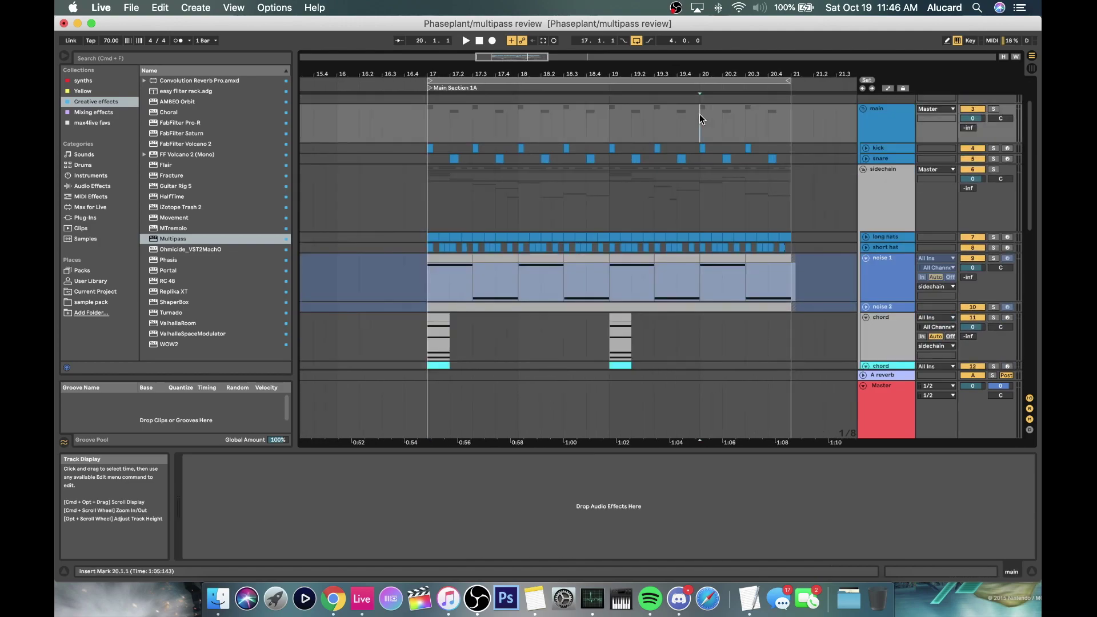
left_click_drag(699, 115, 786, 223)
left_click(786, 224)
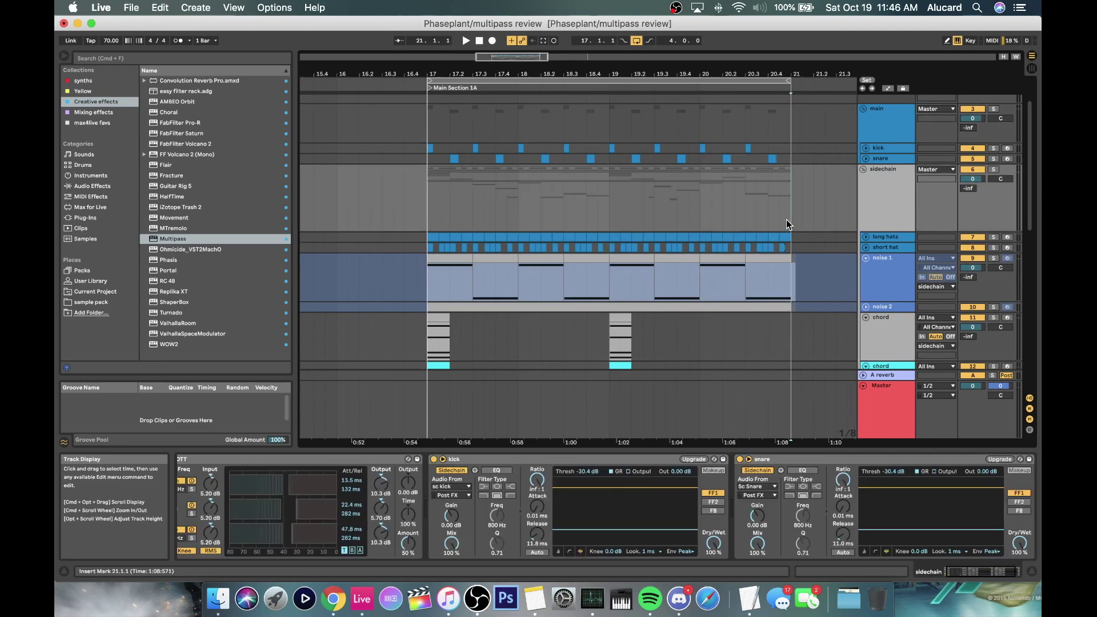